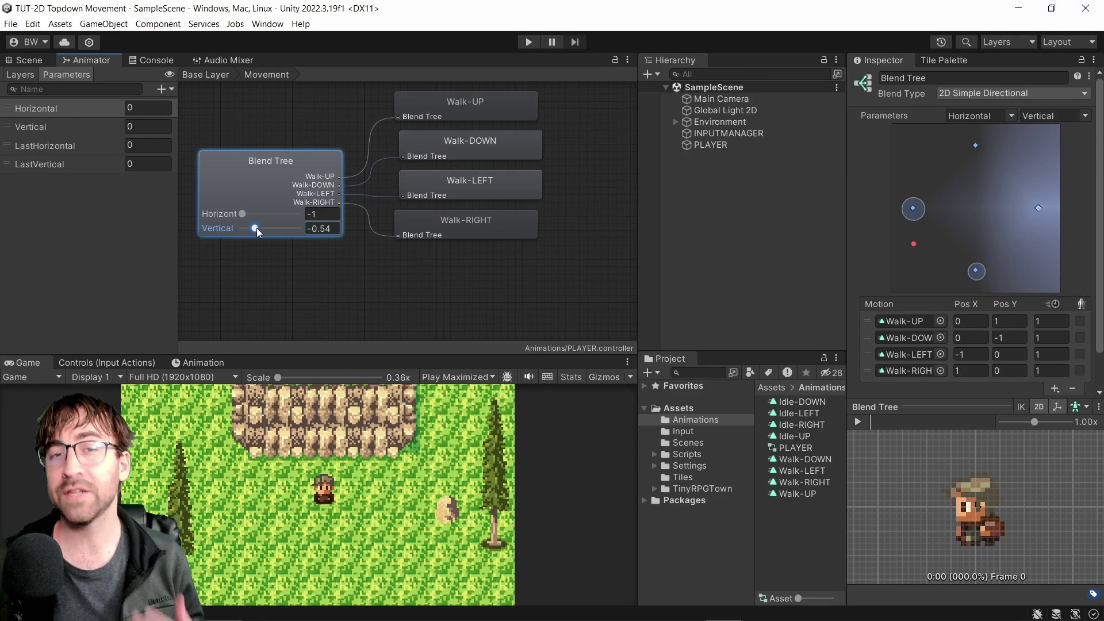
- Enter play mode and walk the player down, right, up and left to check each facing direction
key(ctrl+p)
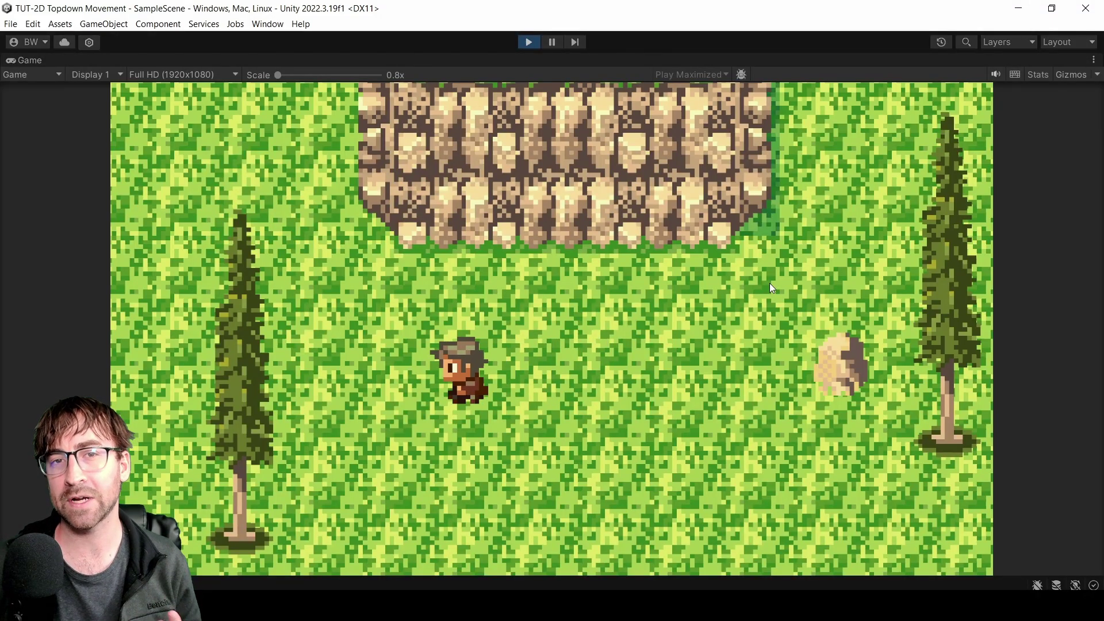
key(s)
key(d)
key(w)
key(a)
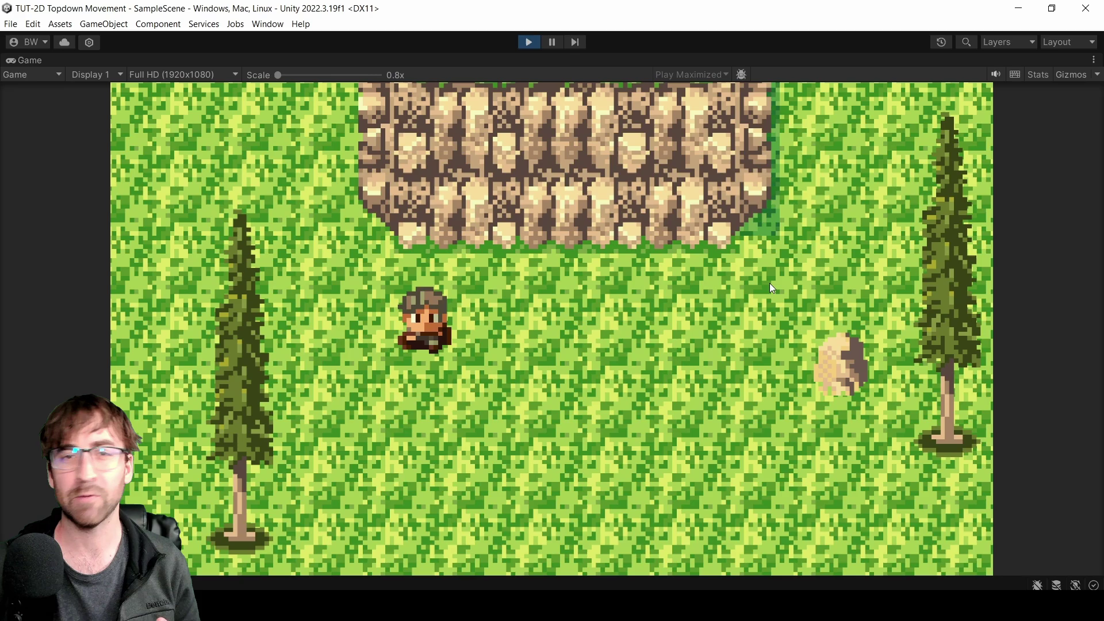
key(s)
key(d)
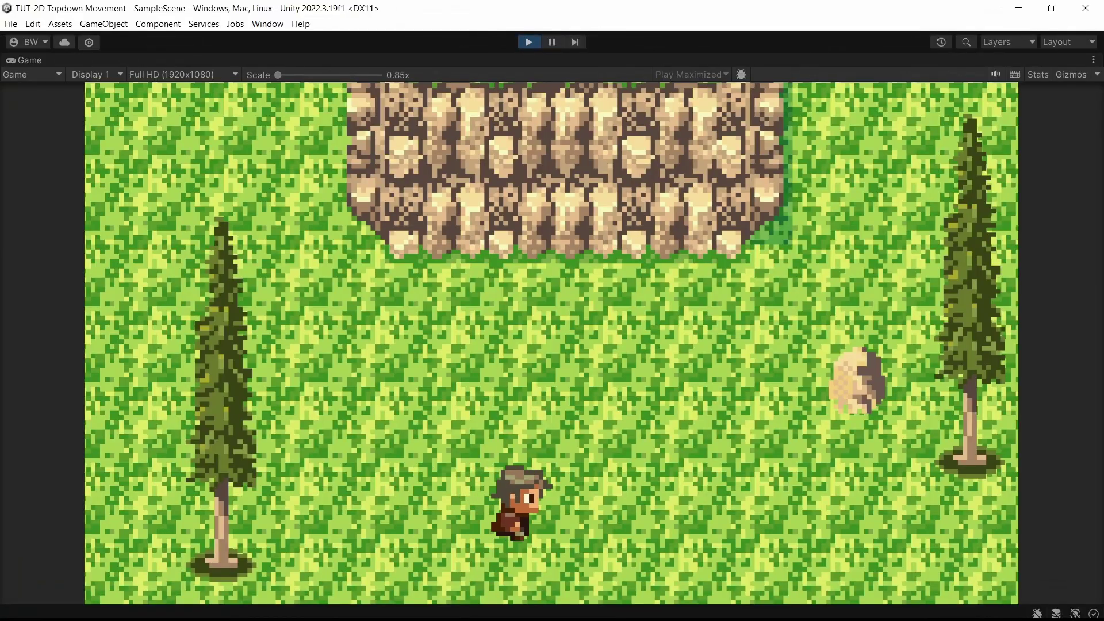
key(d)
key(w)
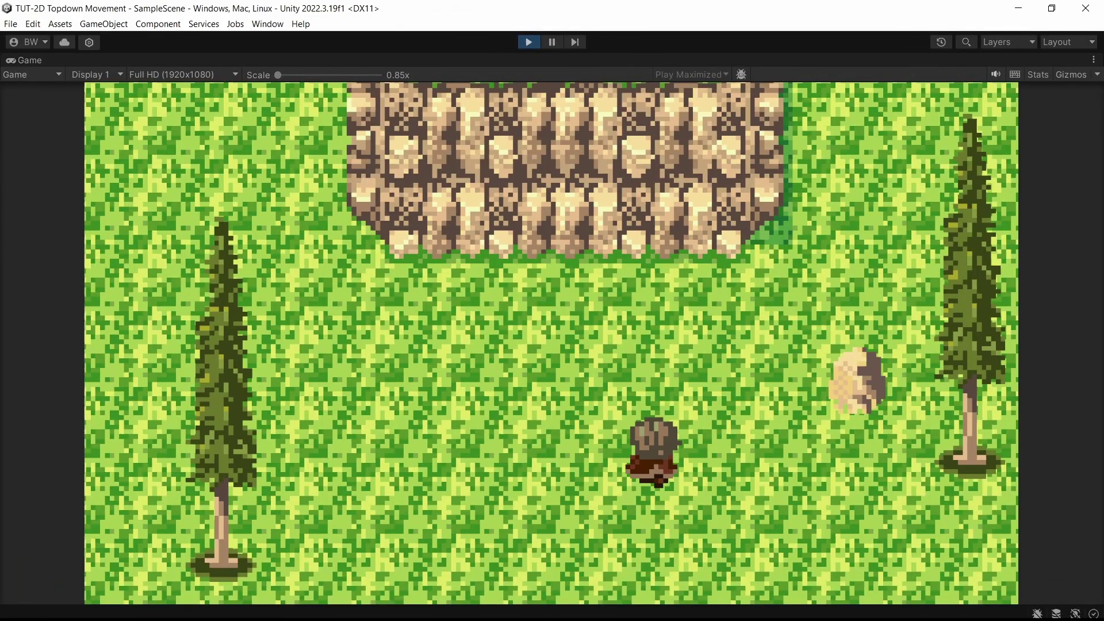
key(w)
key(a)
key(s)
key(d)
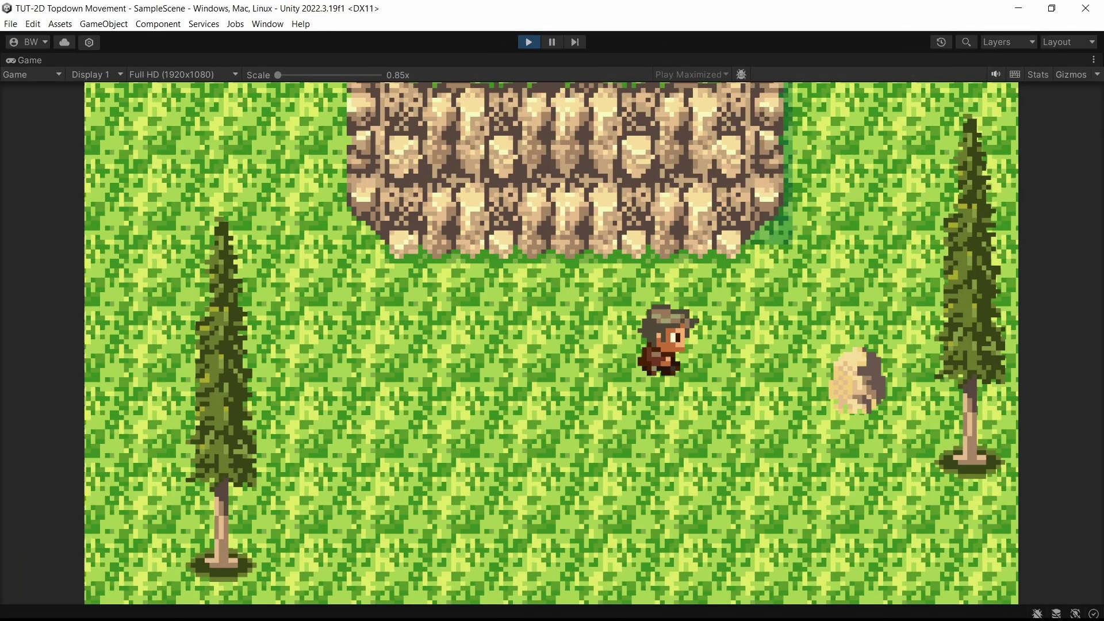
key(a)
key(s)
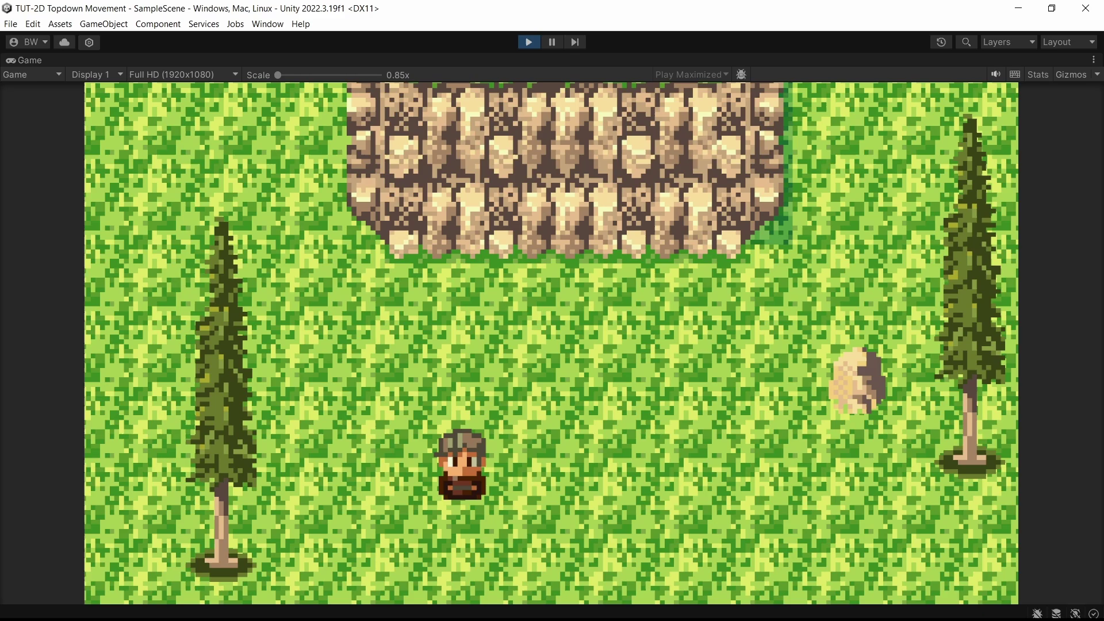
key(d)
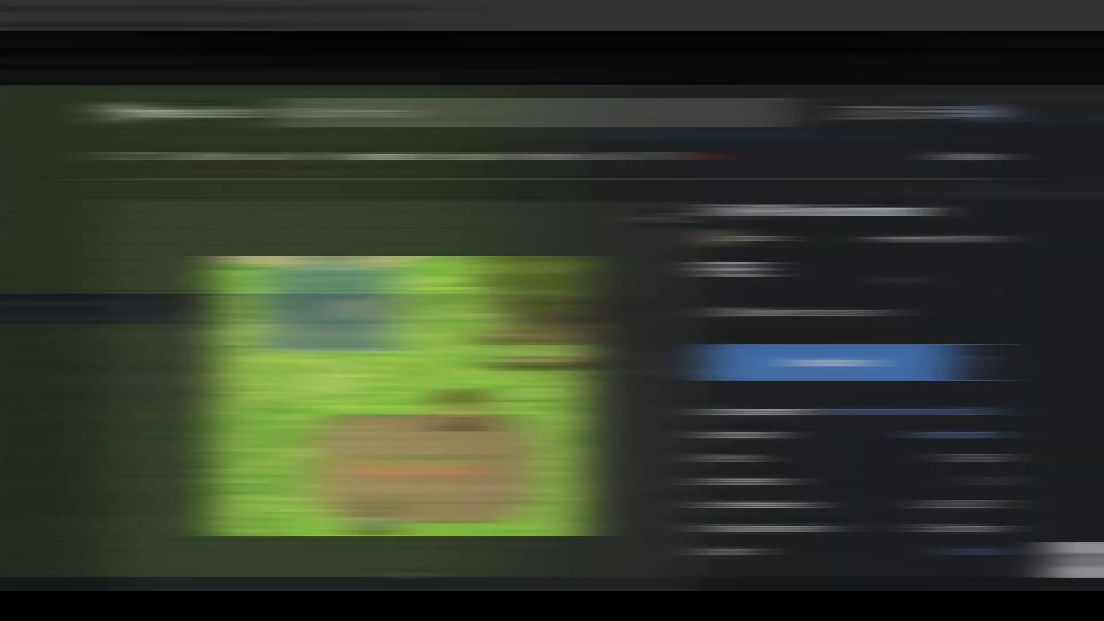
- Select the hero sprite sheet and confirm its 16 pixels-per-unit import setting
double_click(756, 269)
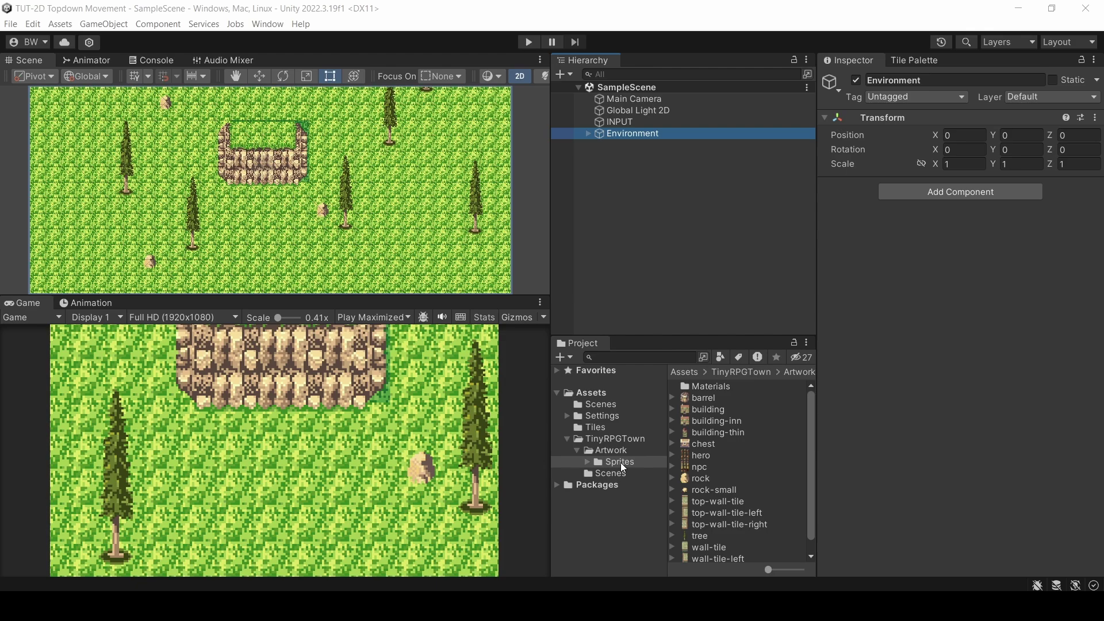
click(700, 458)
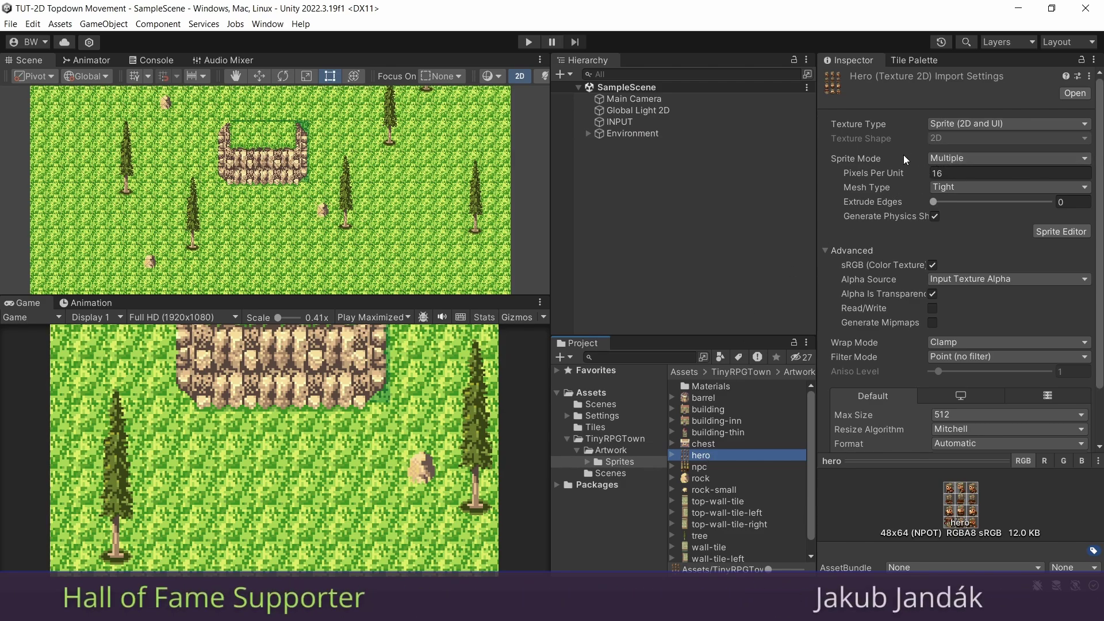
click(949, 173)
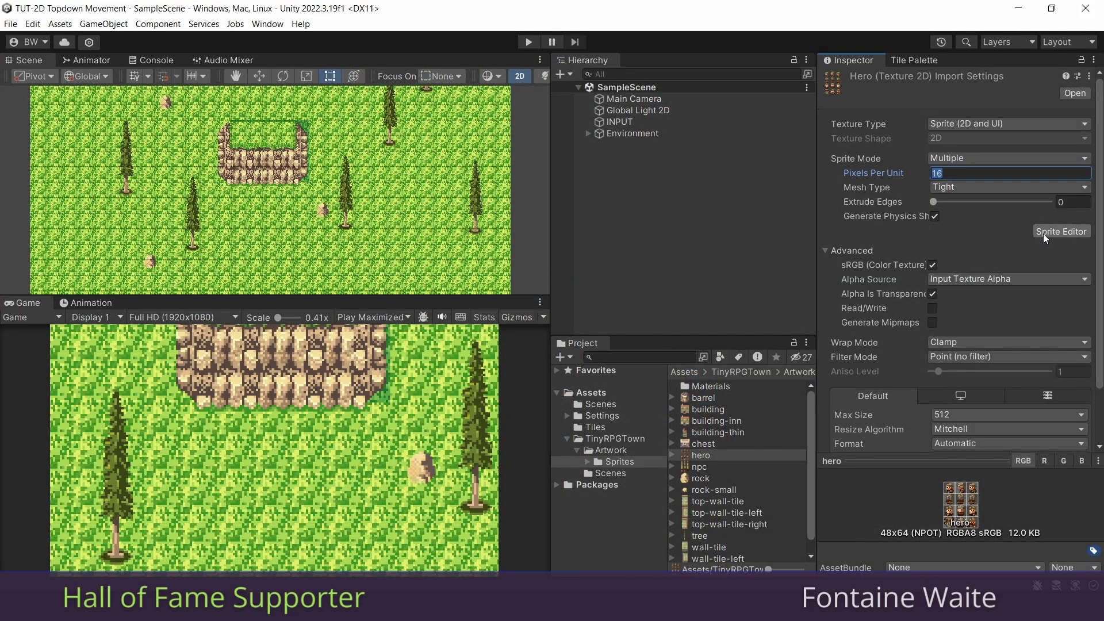
- In the Sprite Editor, grid-slice the hero sheet by 16×16 cell size and apply
click(1043, 233)
click(85, 24)
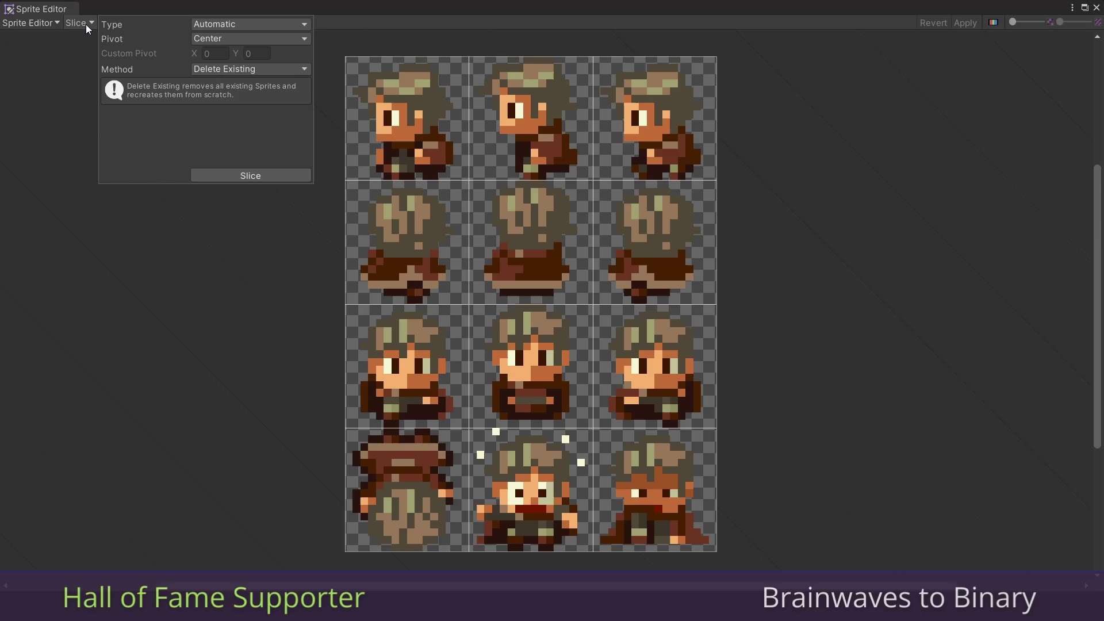
click(217, 24)
click(220, 54)
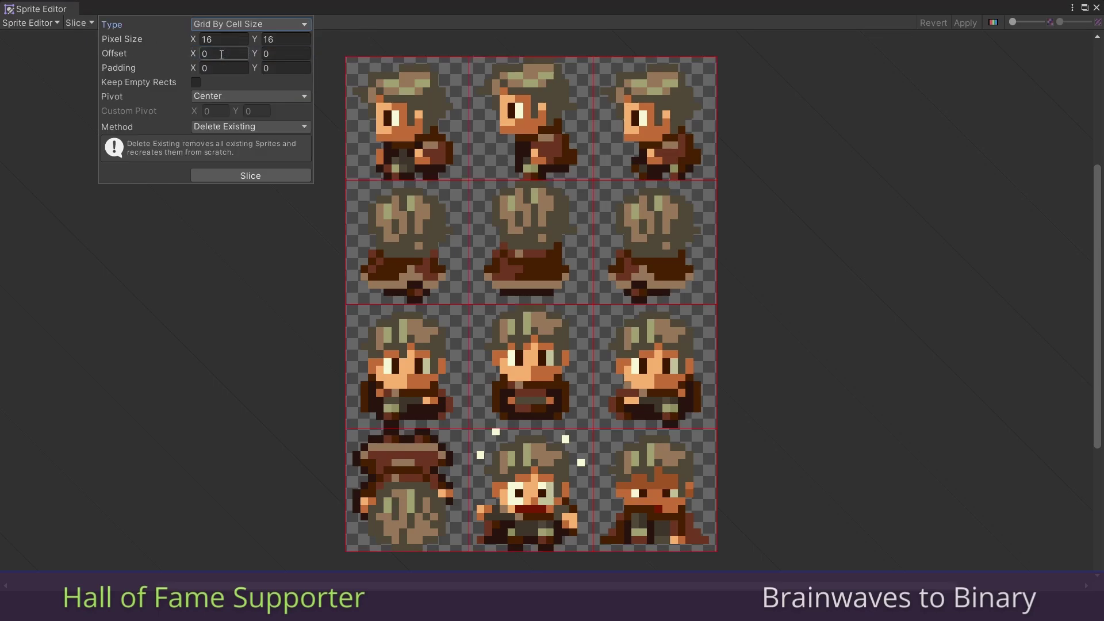
click(222, 40)
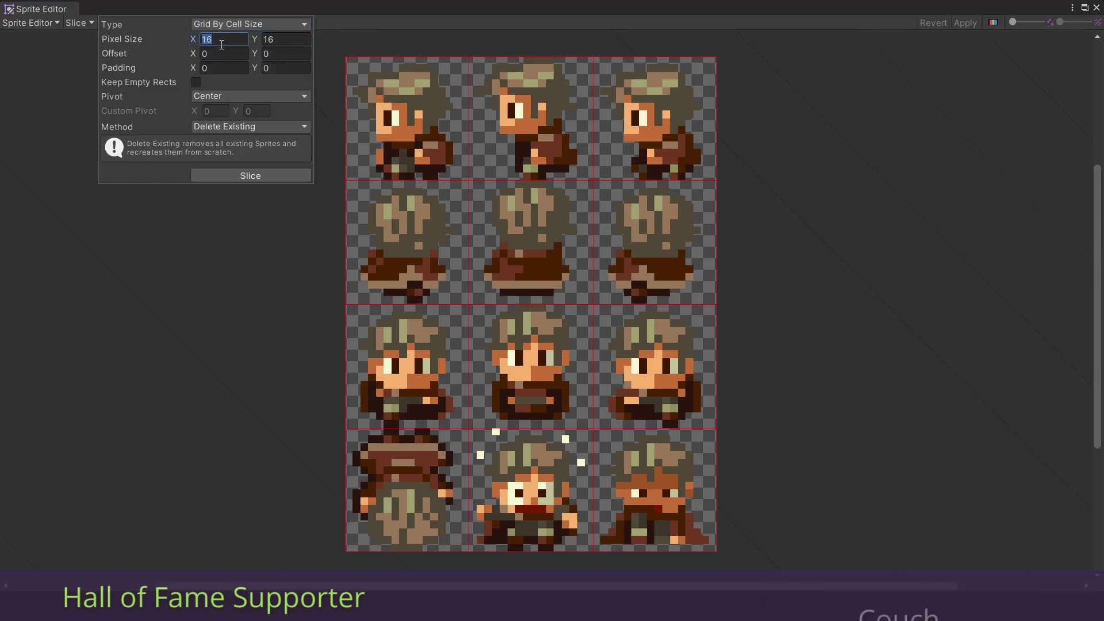
key(Tab)
key(Tab)
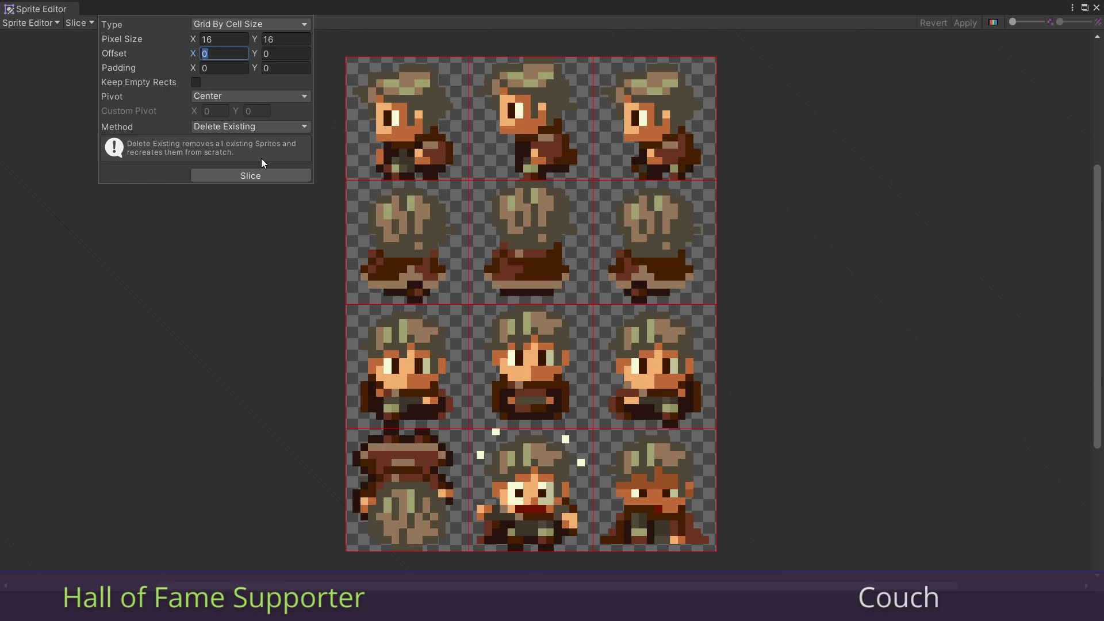
click(257, 175)
click(962, 24)
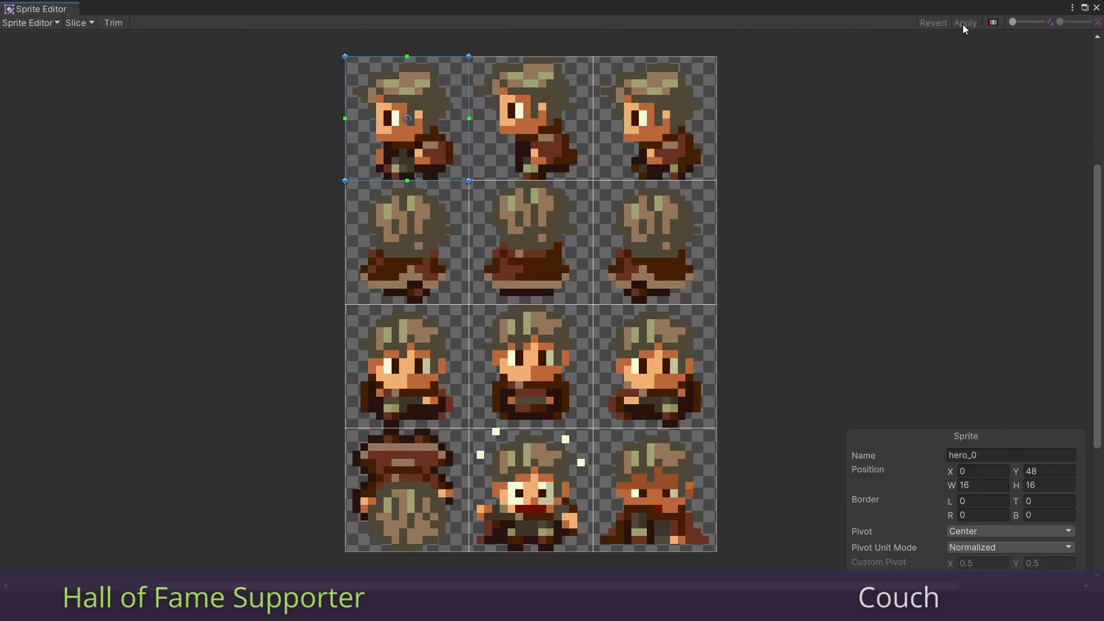
- Place the hero_7 sprite in the scene with Order in Layer 10
click(1096, 7)
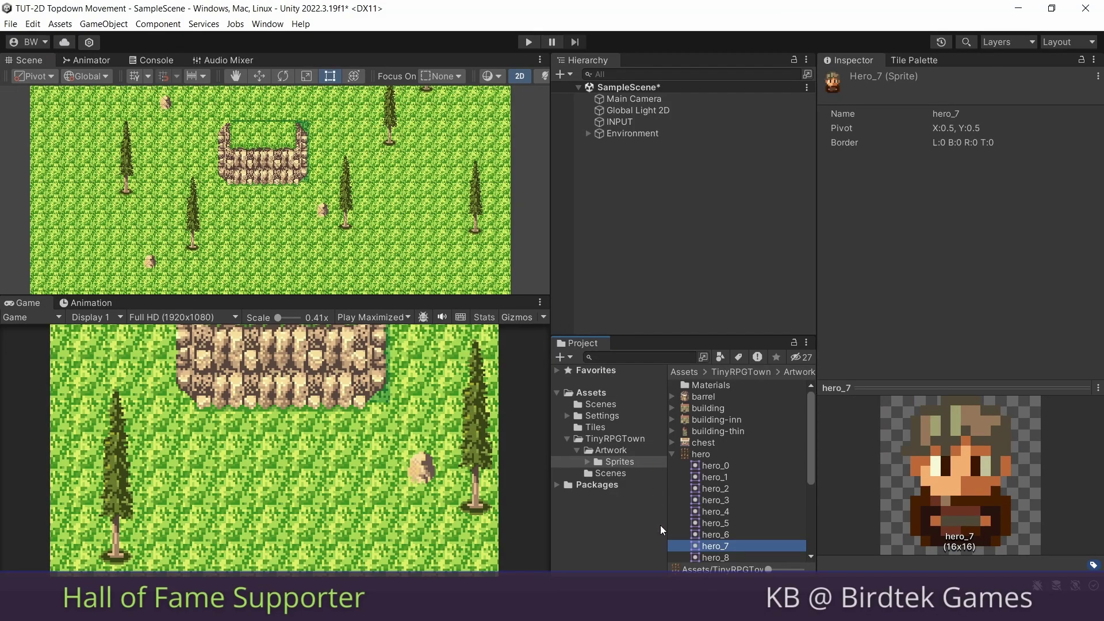
drag(720, 543, 264, 204)
click(957, 331)
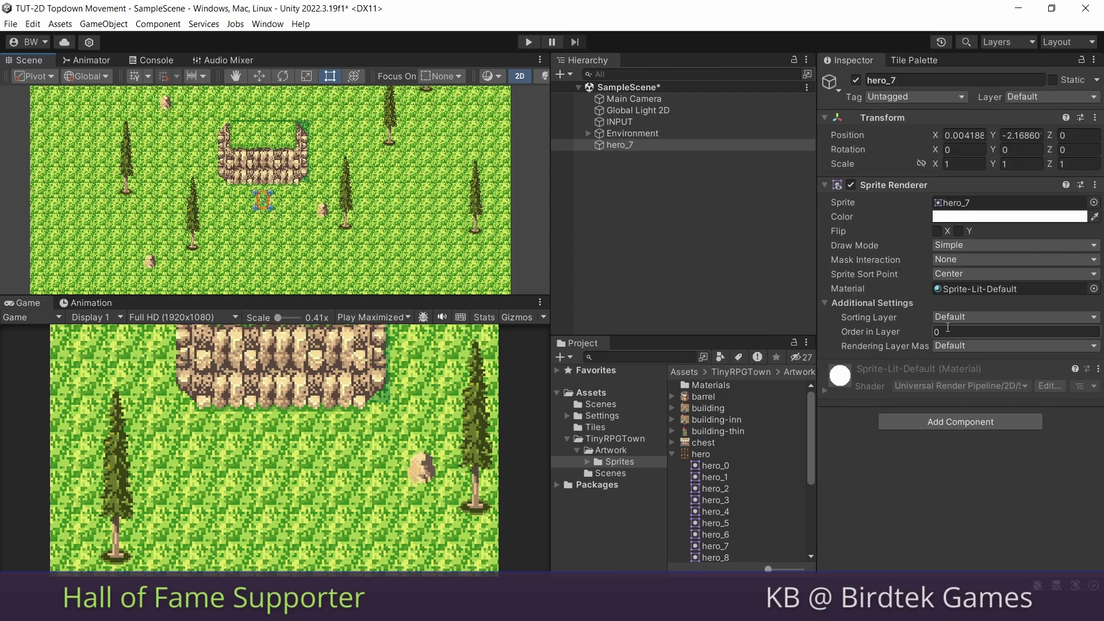
text(10)
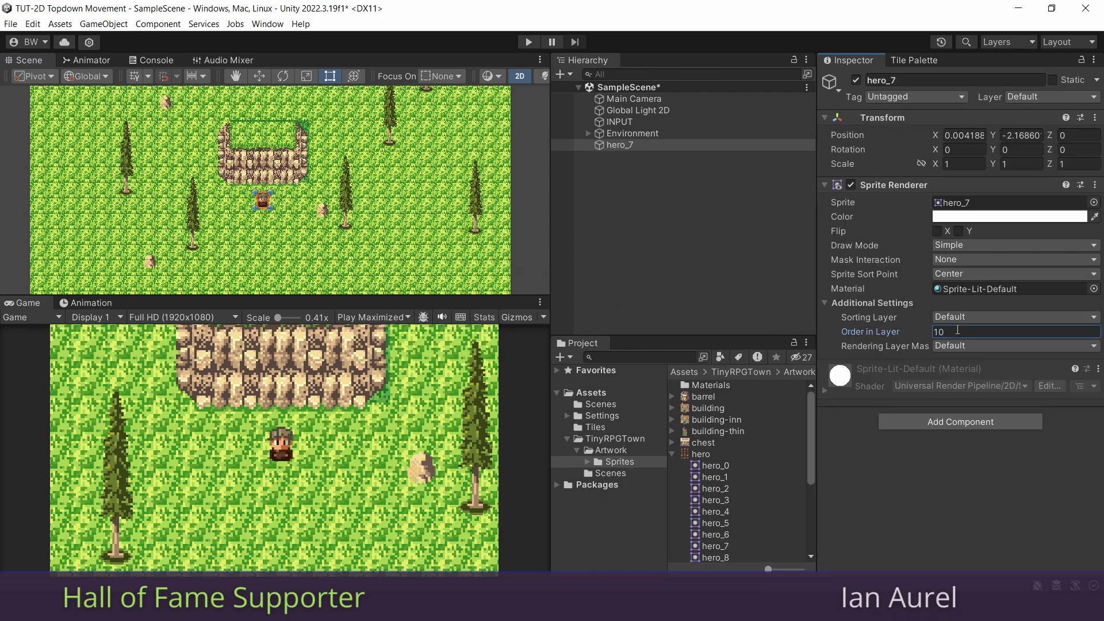
key(Return)
- Rename the hero_7 object to PLAYER
click(934, 78)
key(Caps_Lock)
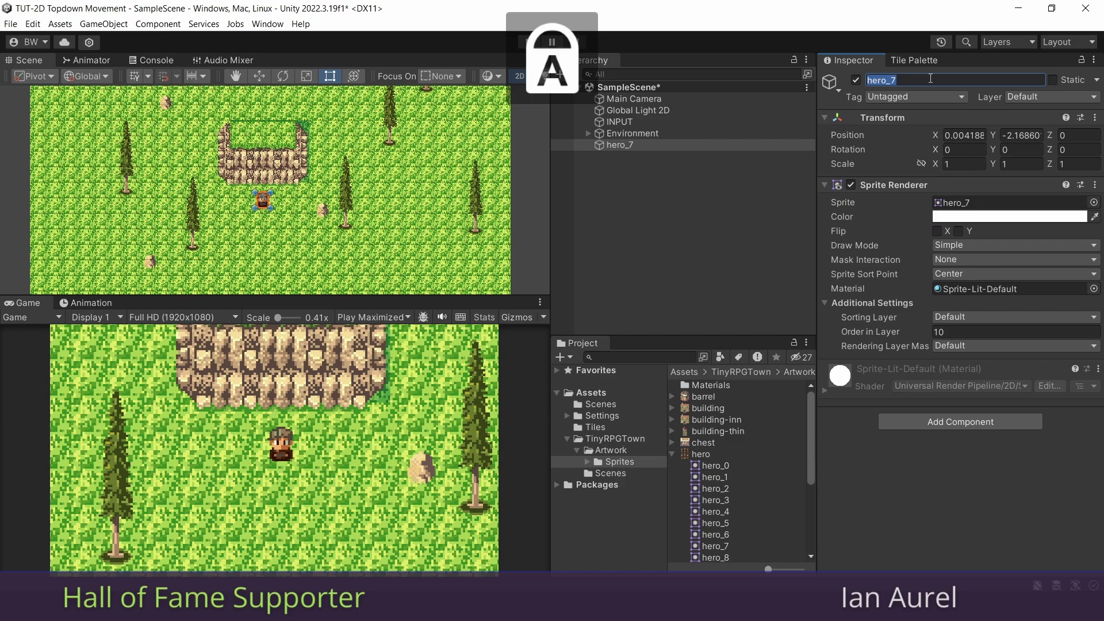
text(PLAYER)
key(Return)
key(Caps_Lock)
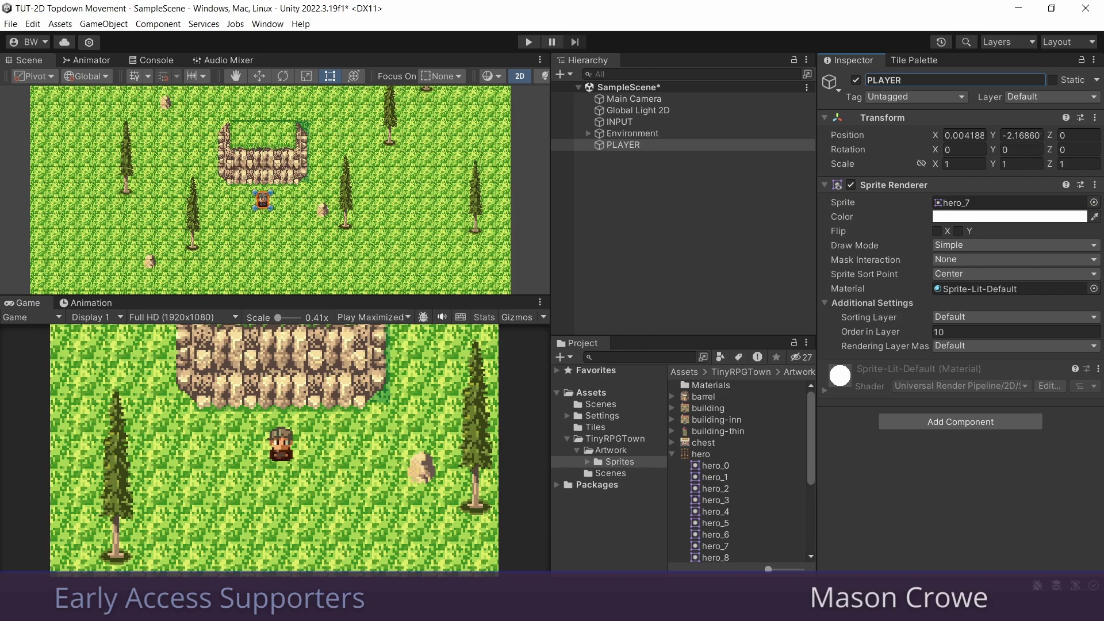
- Search 'input' in the Package Manager and install the Input System package
click(261, 25)
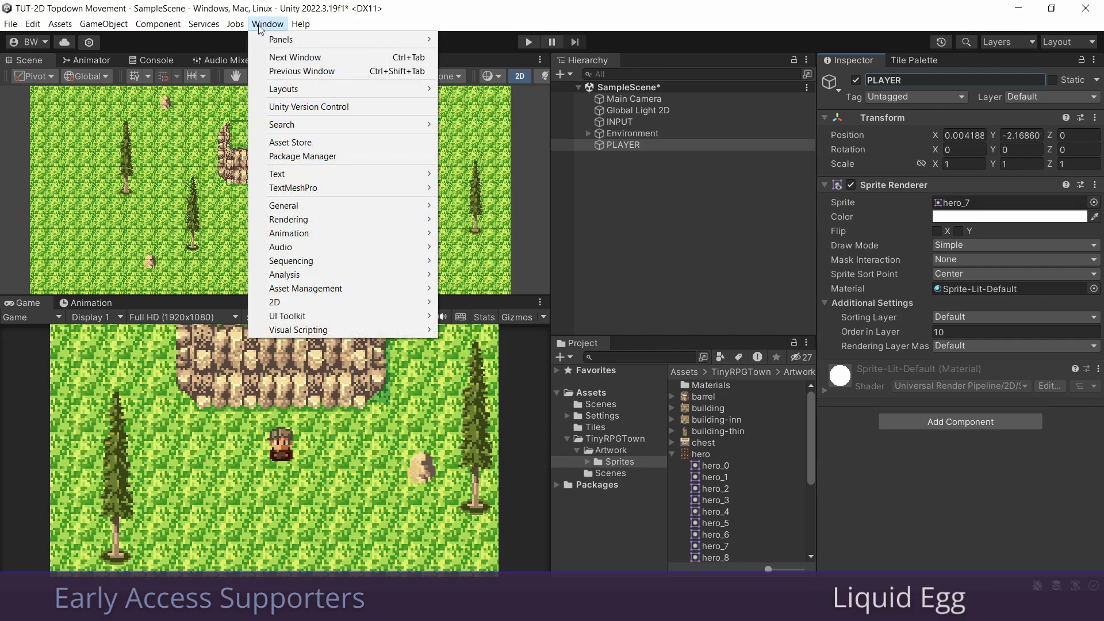
click(297, 156)
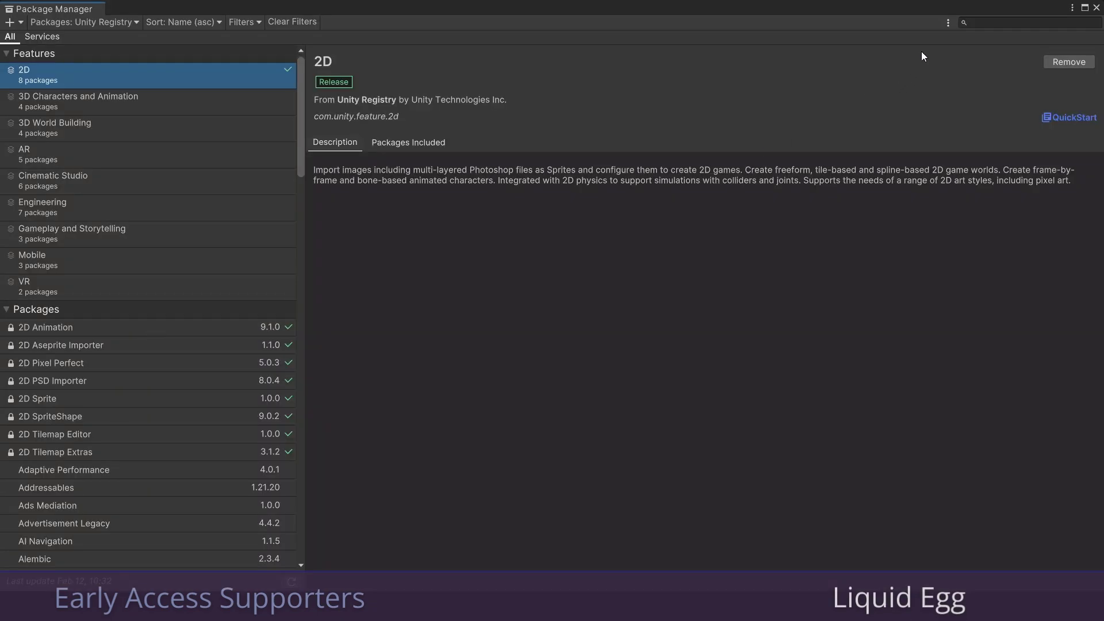
text(input)
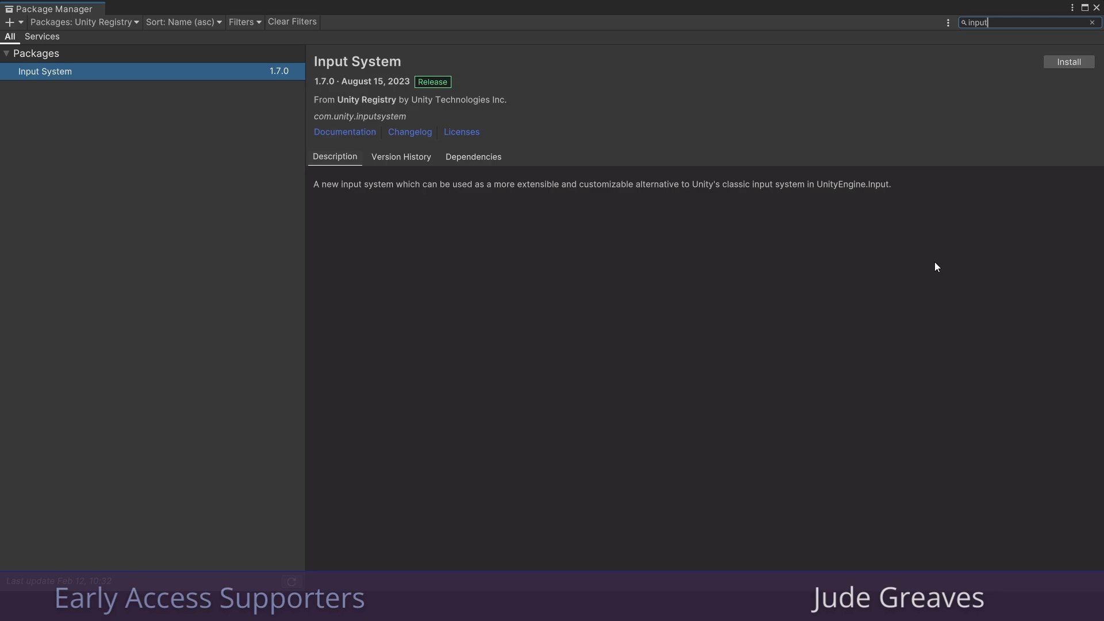
click(1056, 60)
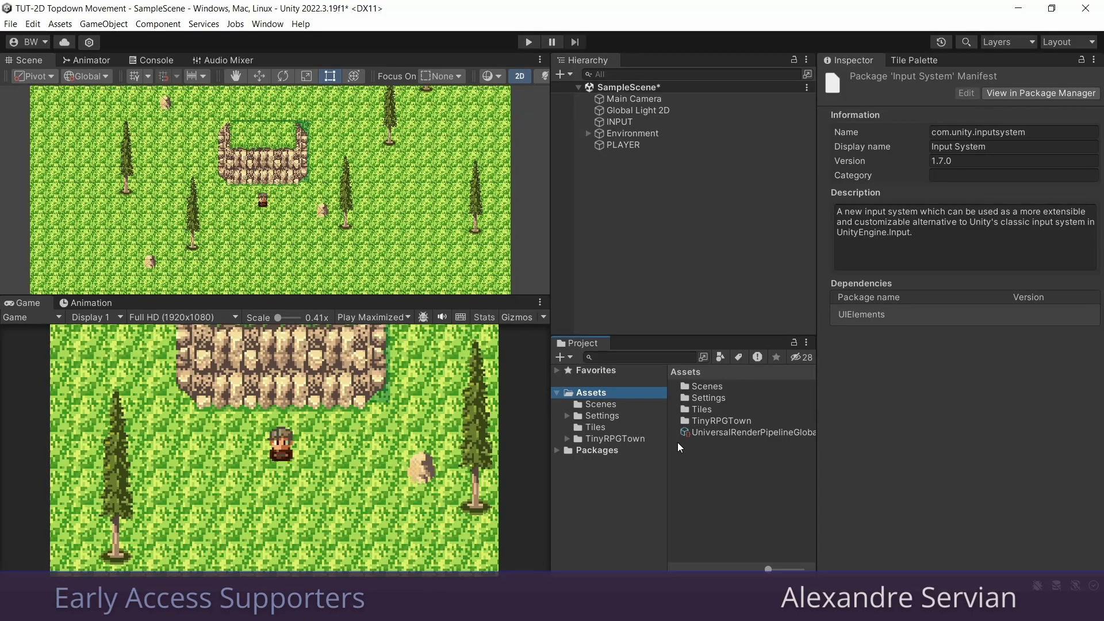
- Create a folder named Input in Assets
right_click(678, 444)
mouse_move(757, 131)
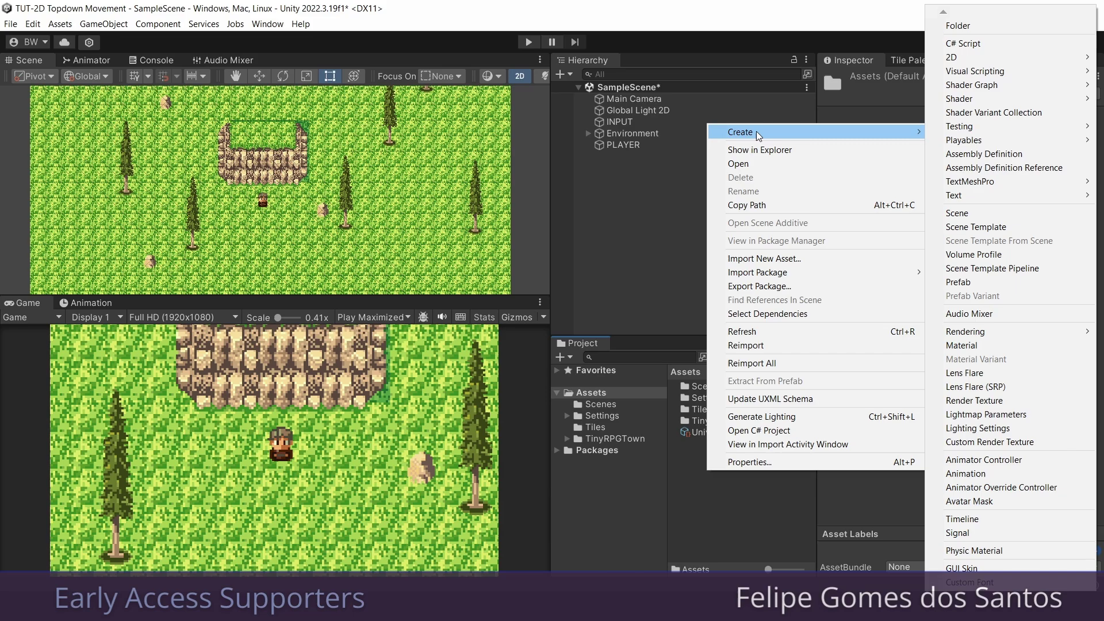
click(972, 24)
text(Input)
key(Return)
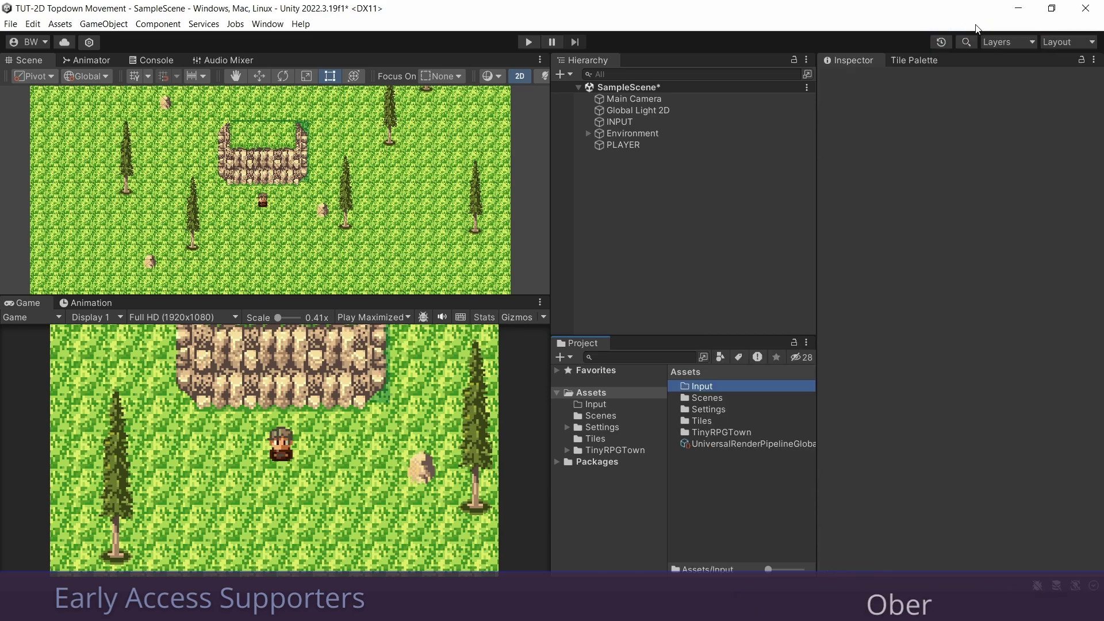
- Inside Input, create an Input Actions asset named Controls and dock its editor
double_click(703, 385)
right_click(692, 392)
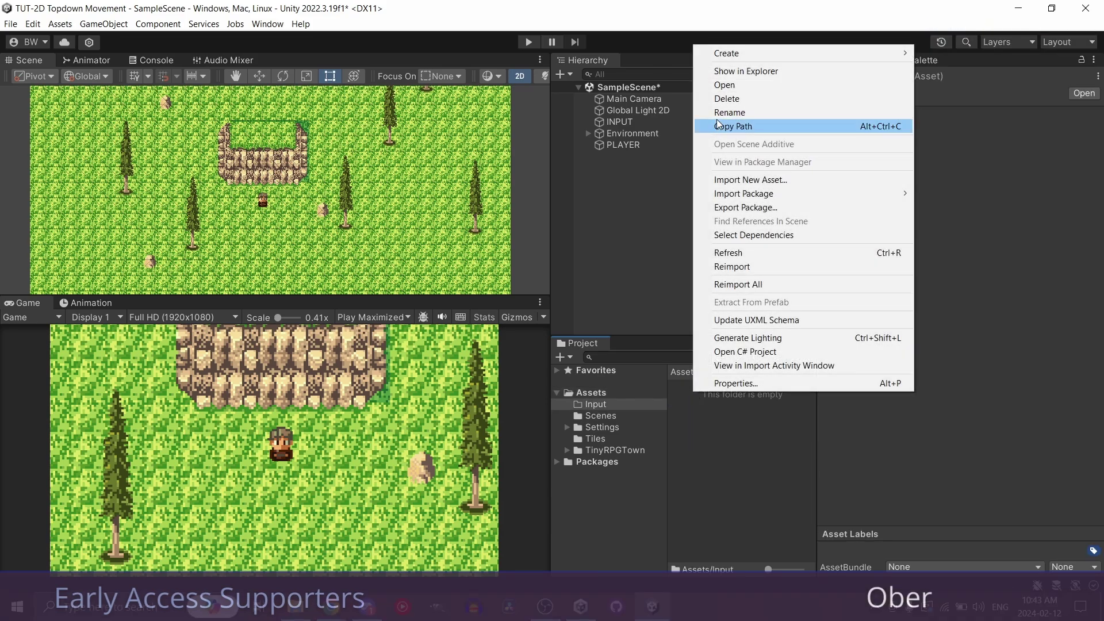
mouse_move(723, 52)
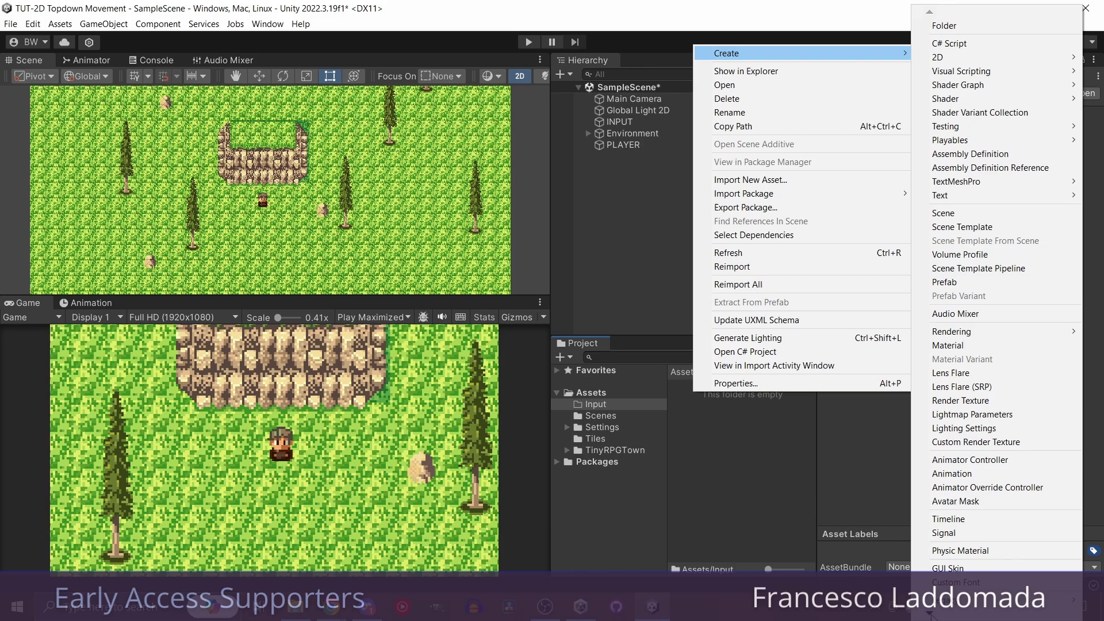
click(954, 600)
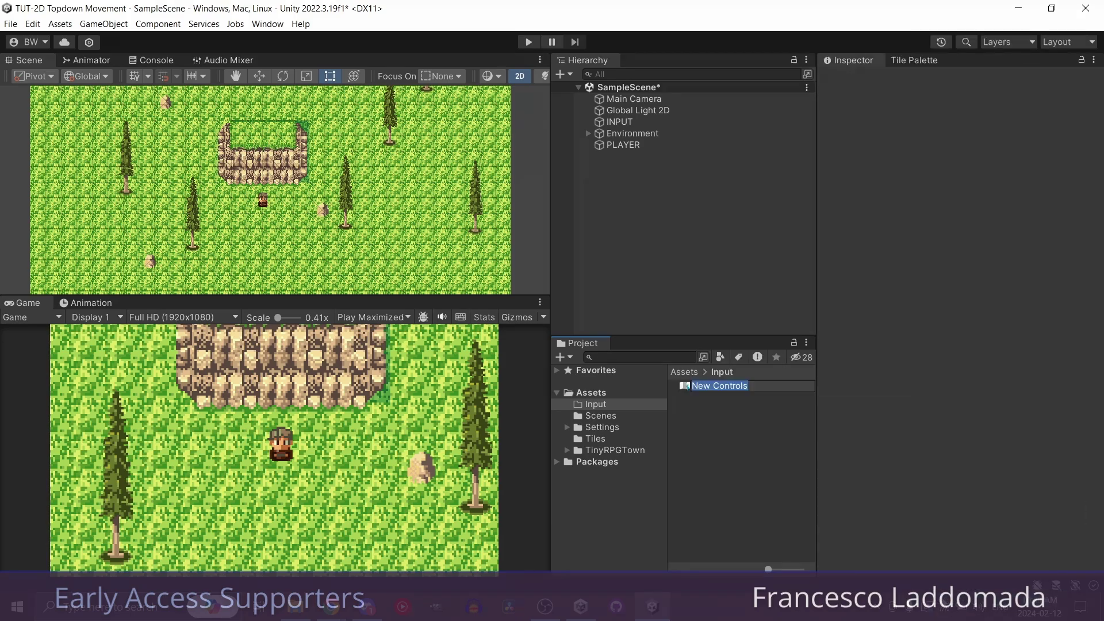
text(Controls)
key(Return)
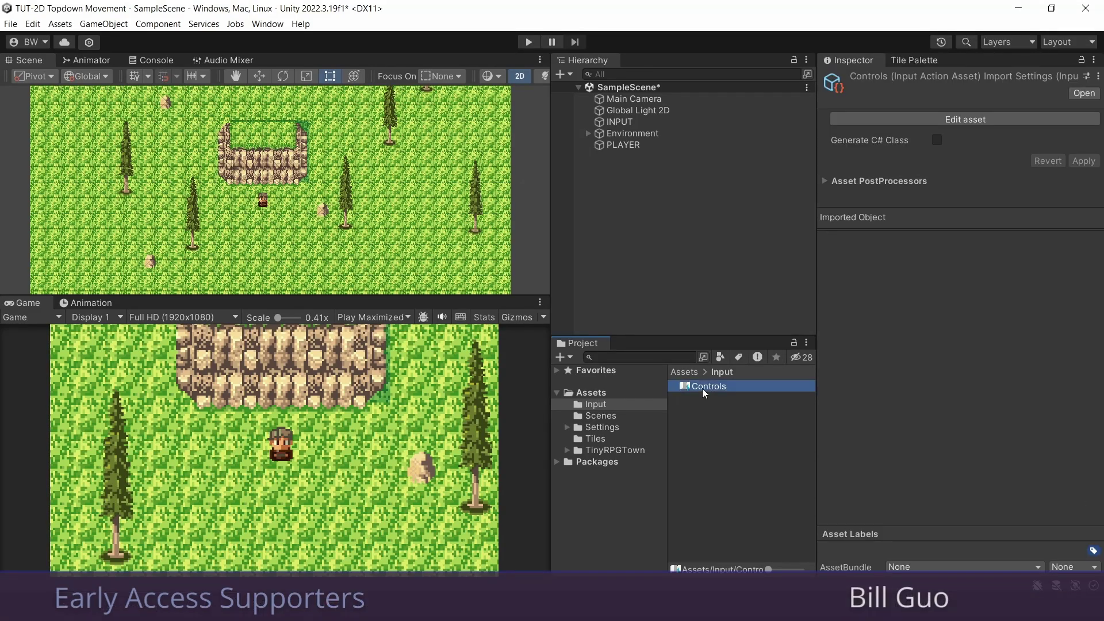
double_click(703, 389)
drag(407, 163, 155, 302)
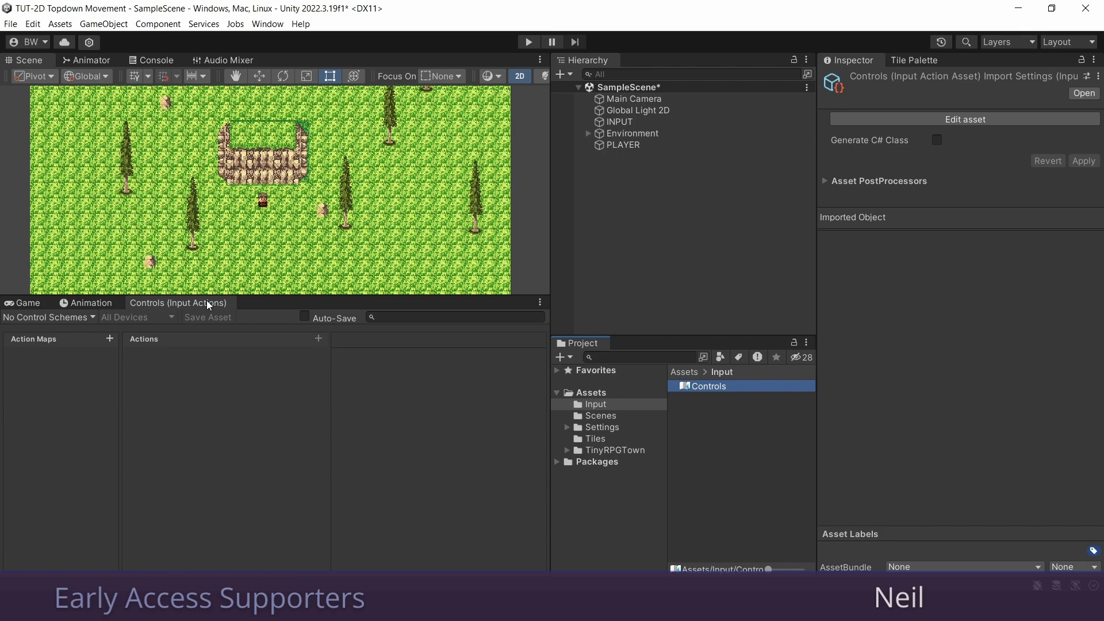
- Add a Player action map and rename its new action to Move
click(109, 338)
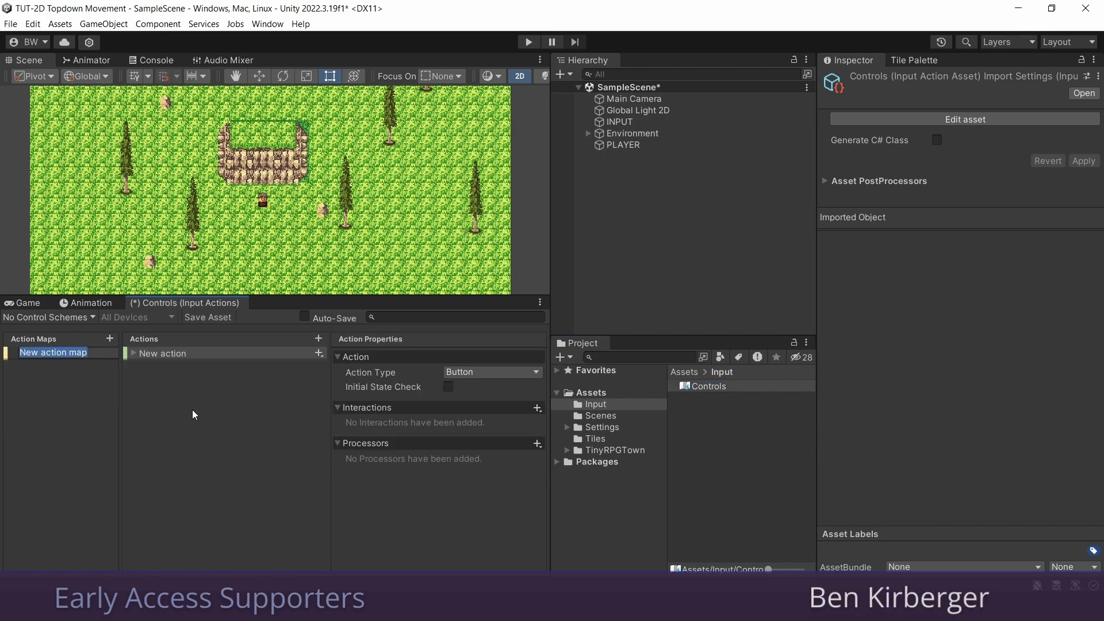
text(Player)
key(Return)
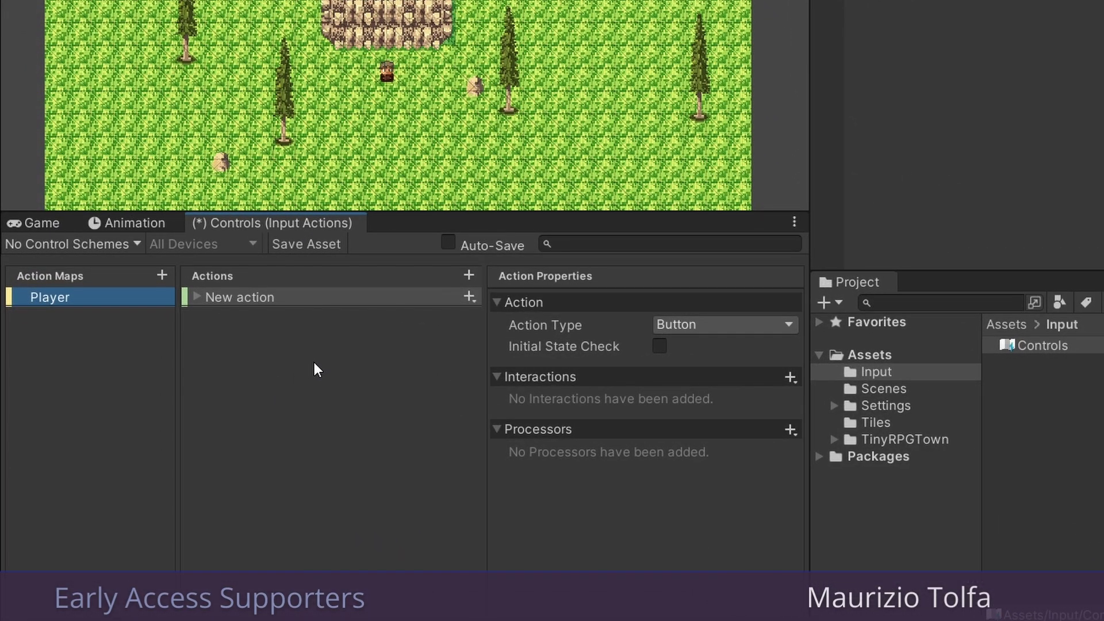
click(298, 297)
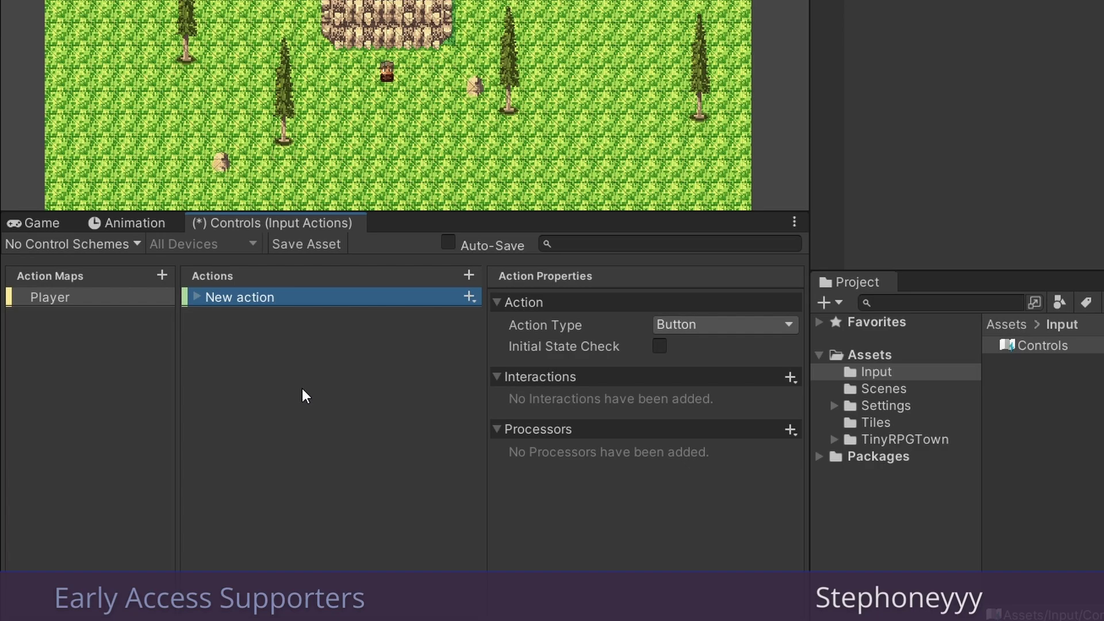
key(F2)
text(Move)
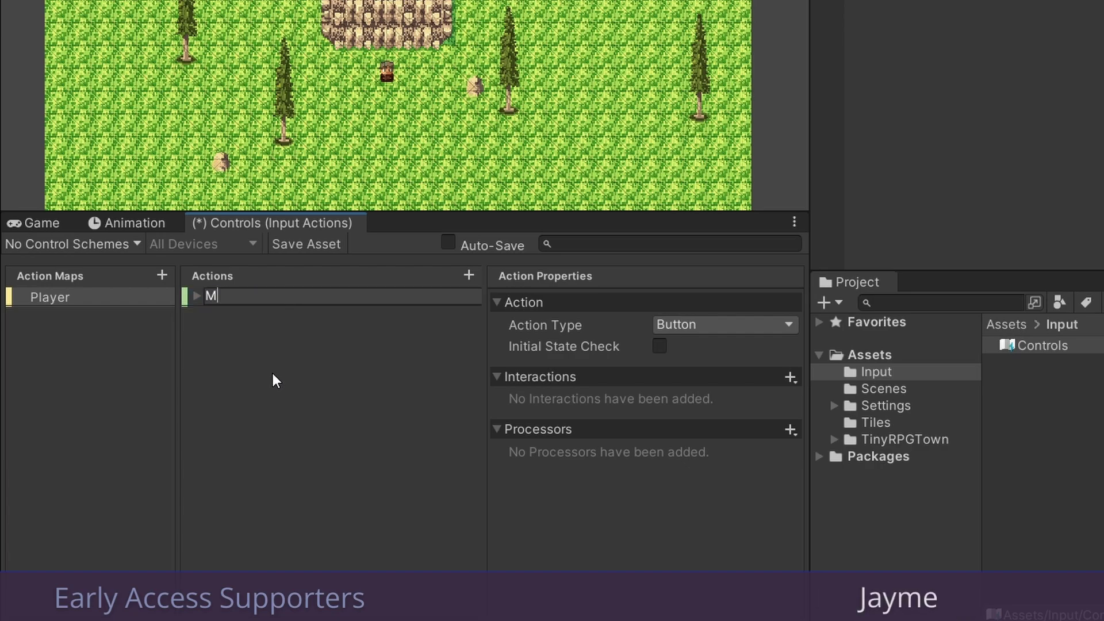
key(Return)
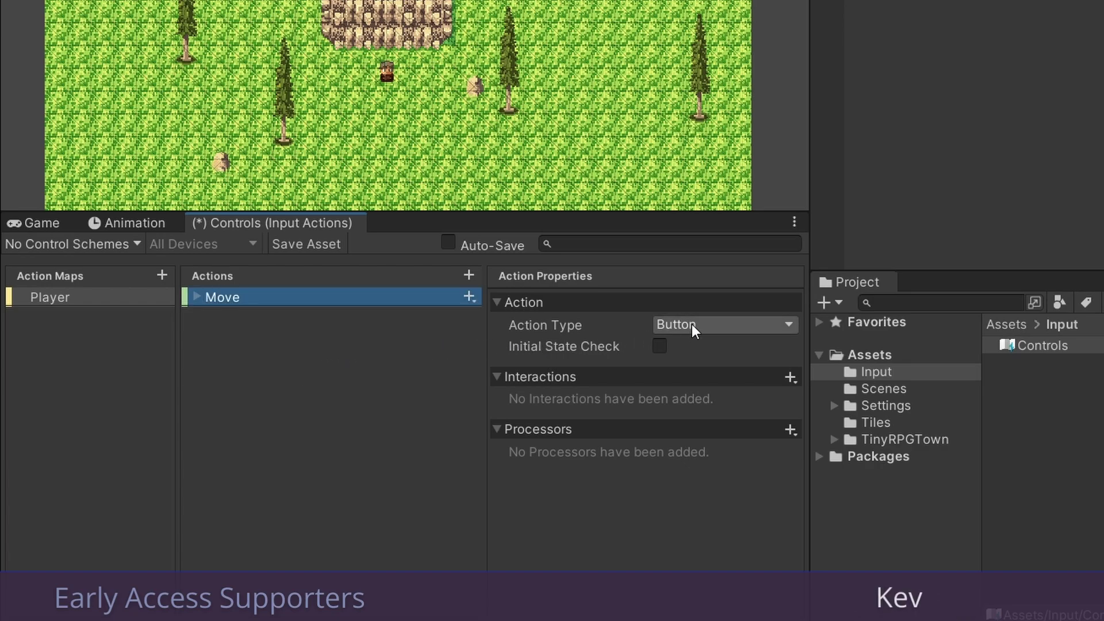
- Make Move a Value action with Vector 2 control type
click(710, 326)
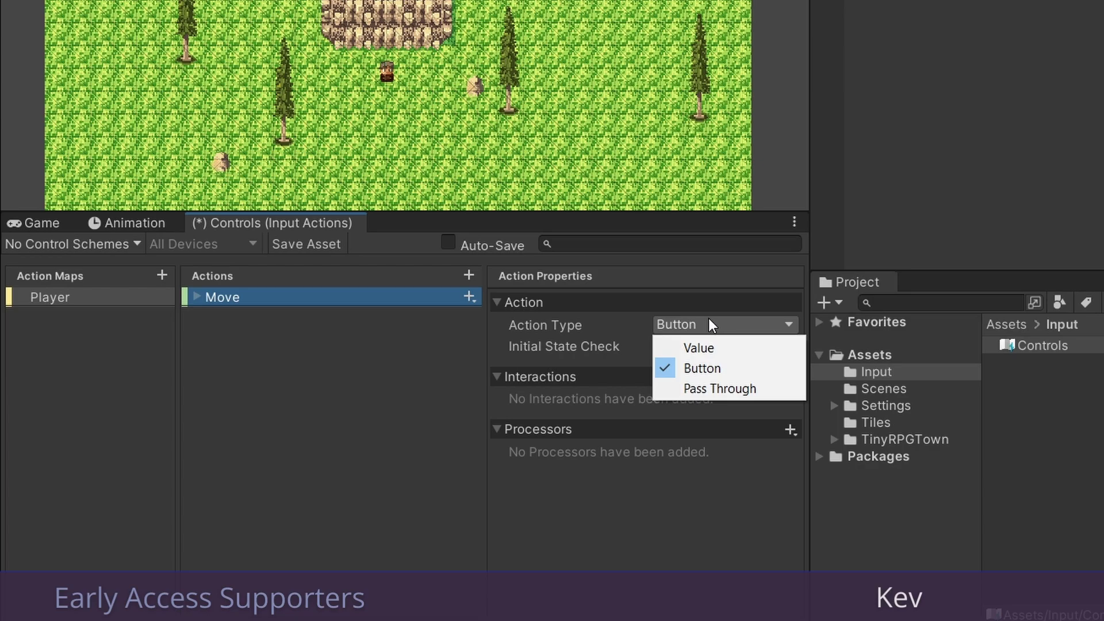
click(707, 347)
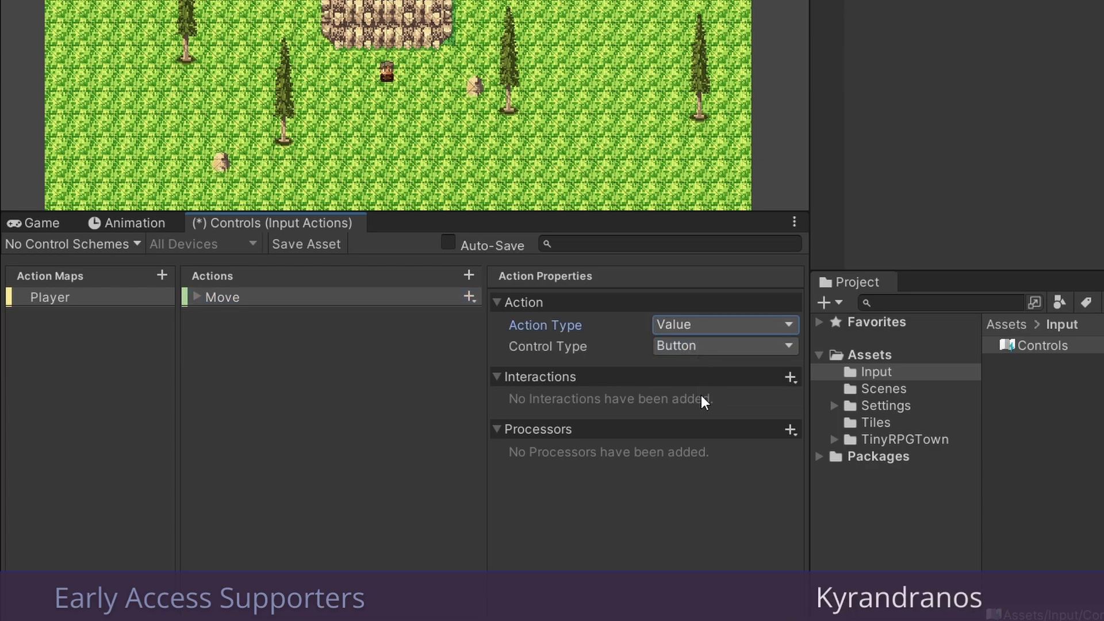
click(693, 351)
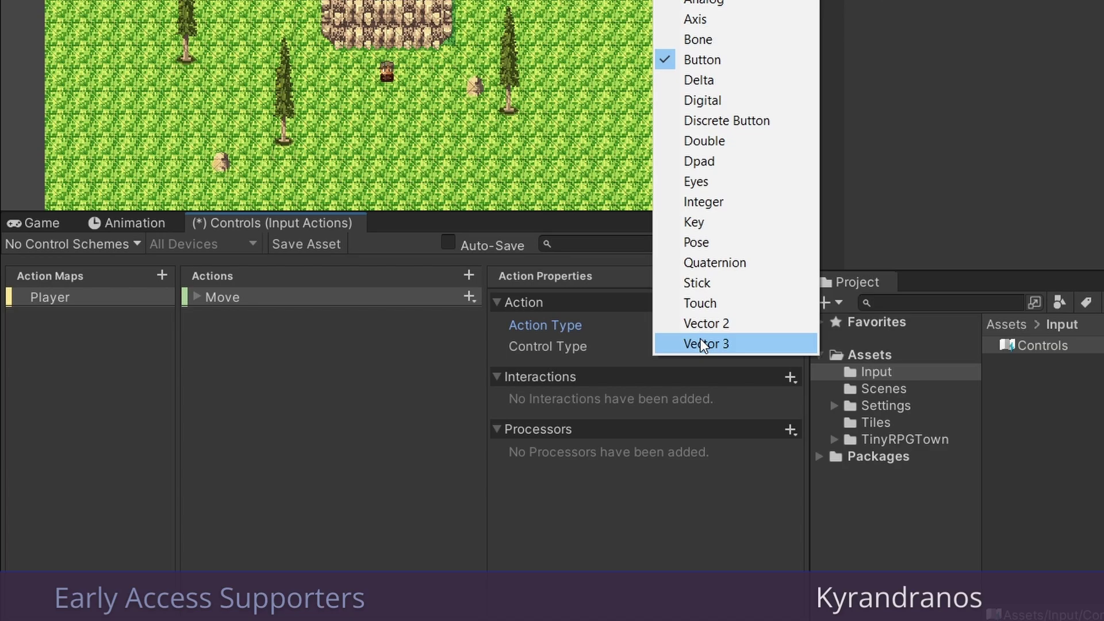
click(702, 325)
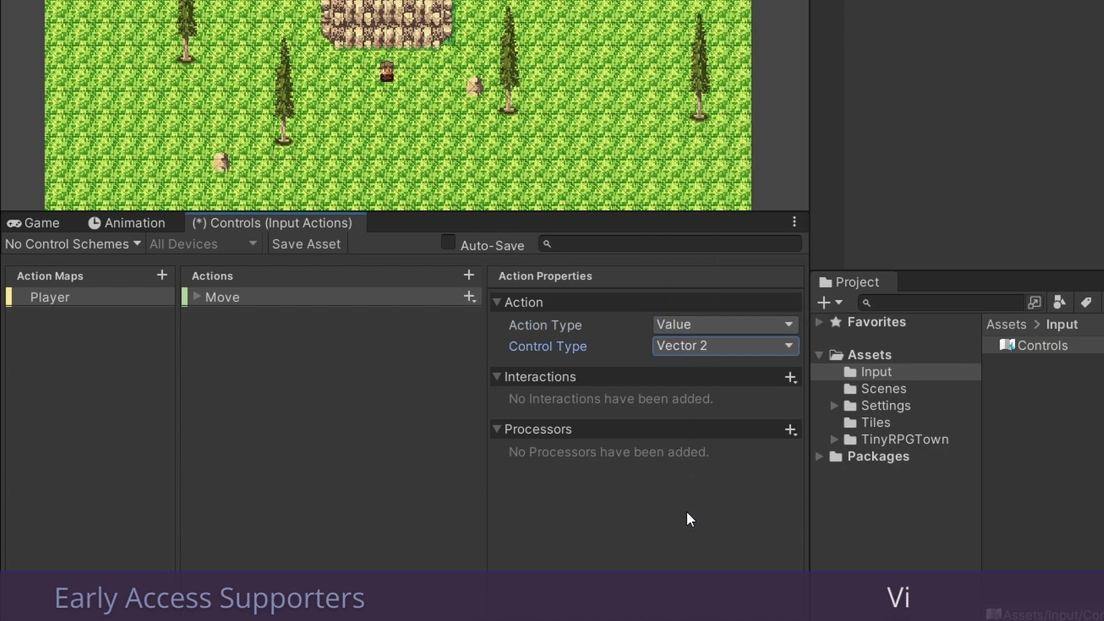
- Replace Move's empty binding with an Up/Down/Left/Right composite
click(197, 297)
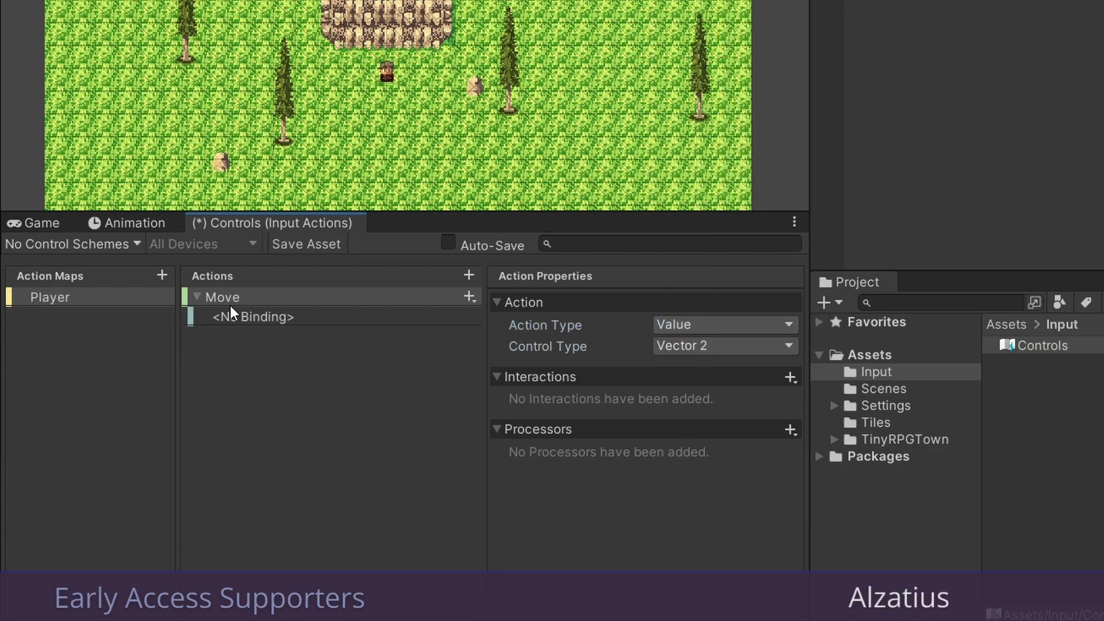
click(247, 317)
key(Delete)
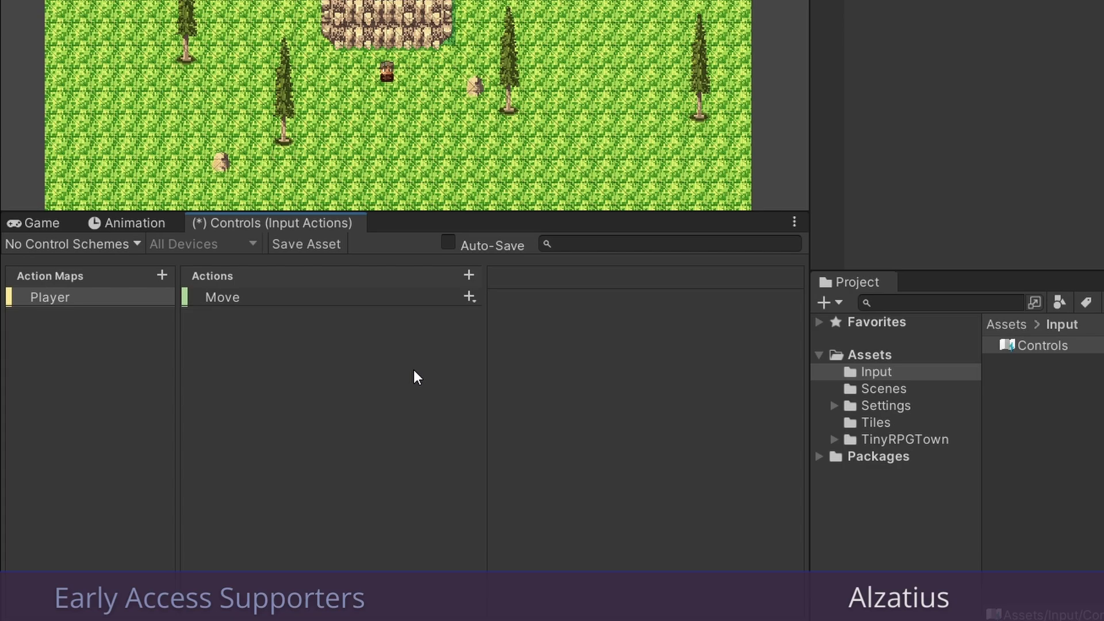
click(469, 298)
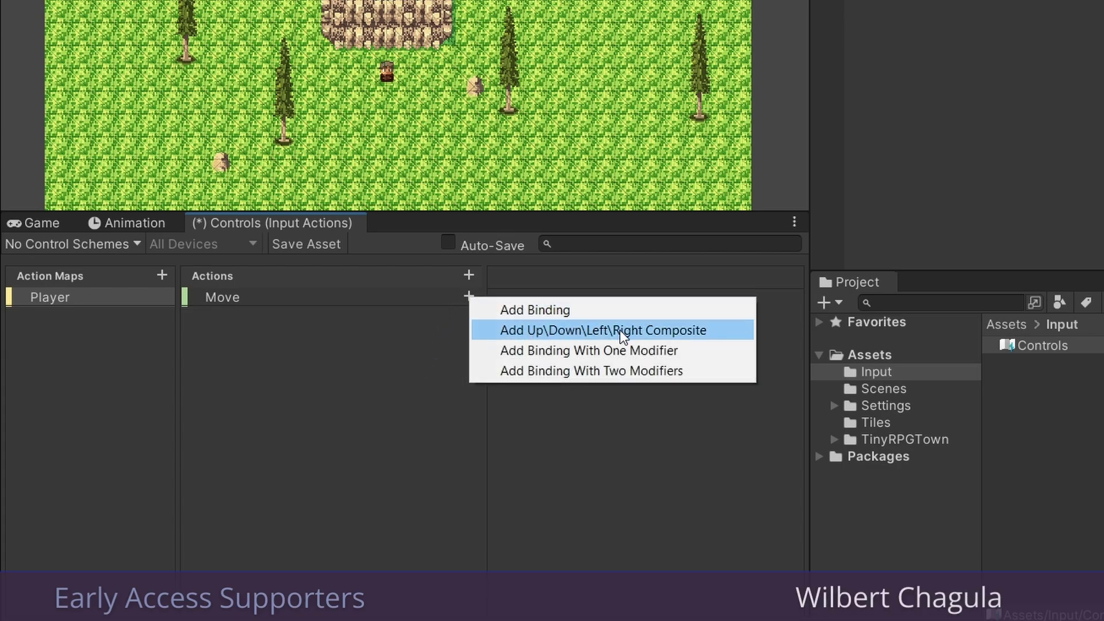
click(723, 330)
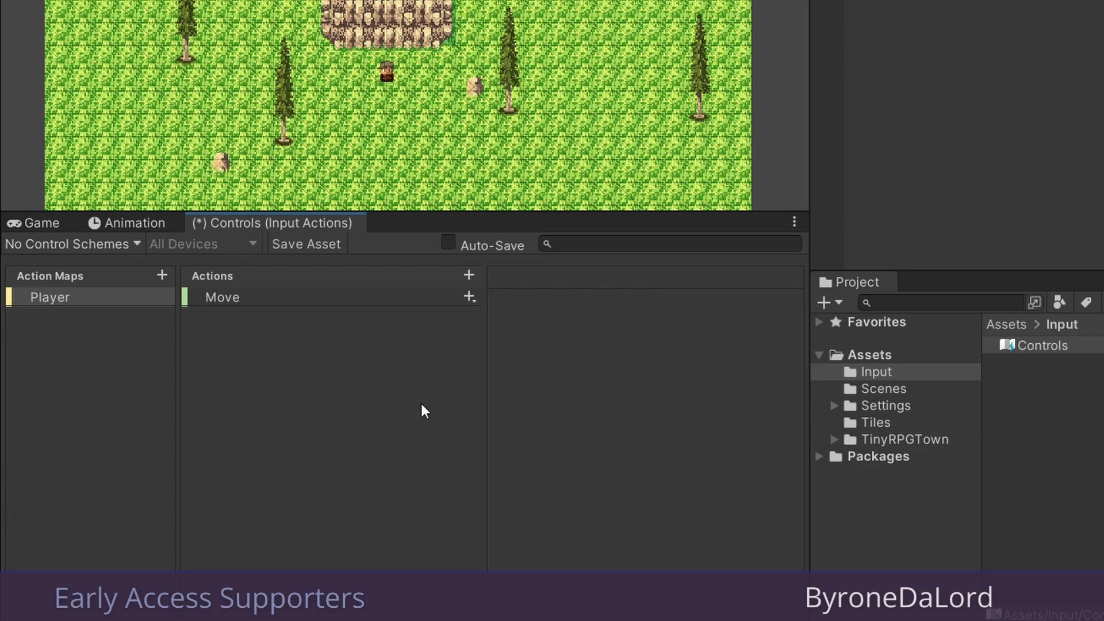
- Name the composite WASD and bind W to Up and S to Down
text(WASD)
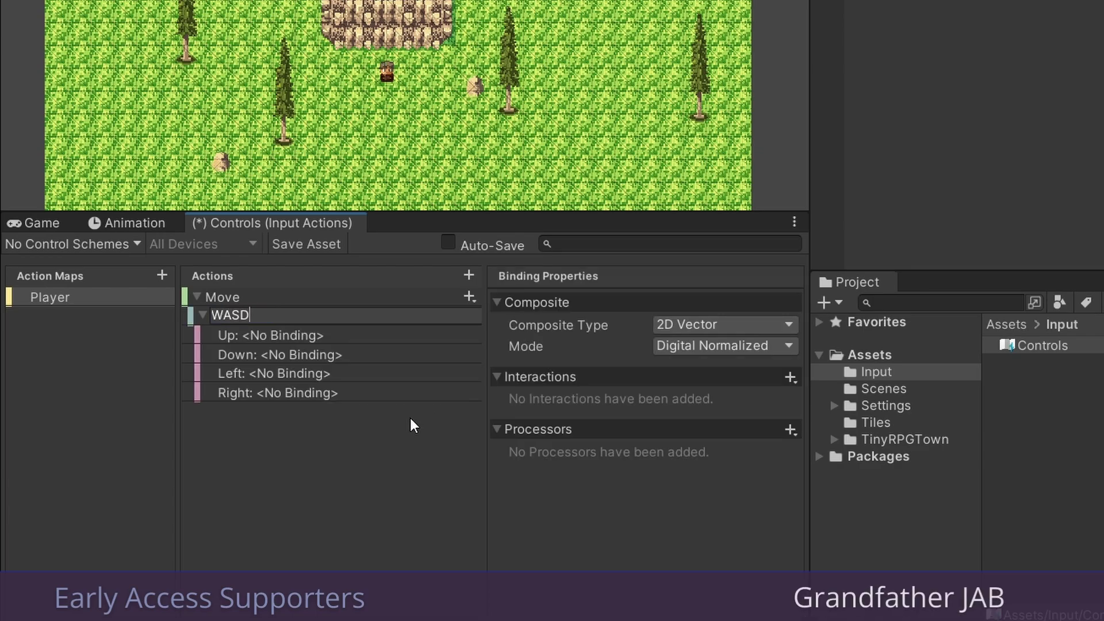
key(Return)
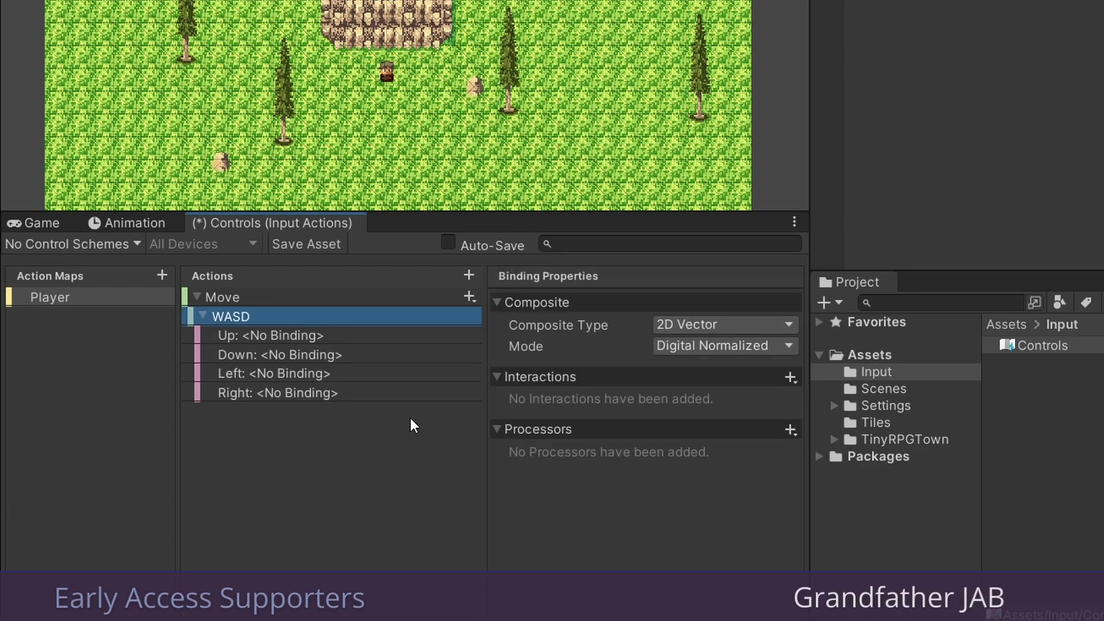
click(258, 335)
click(667, 328)
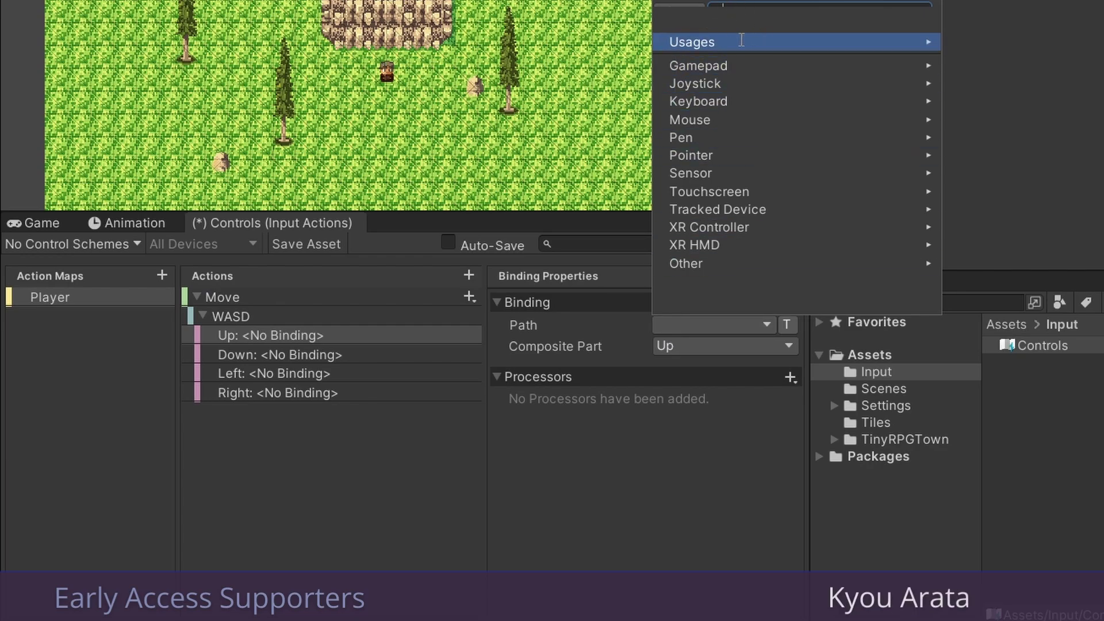
click(681, 14)
key(w)
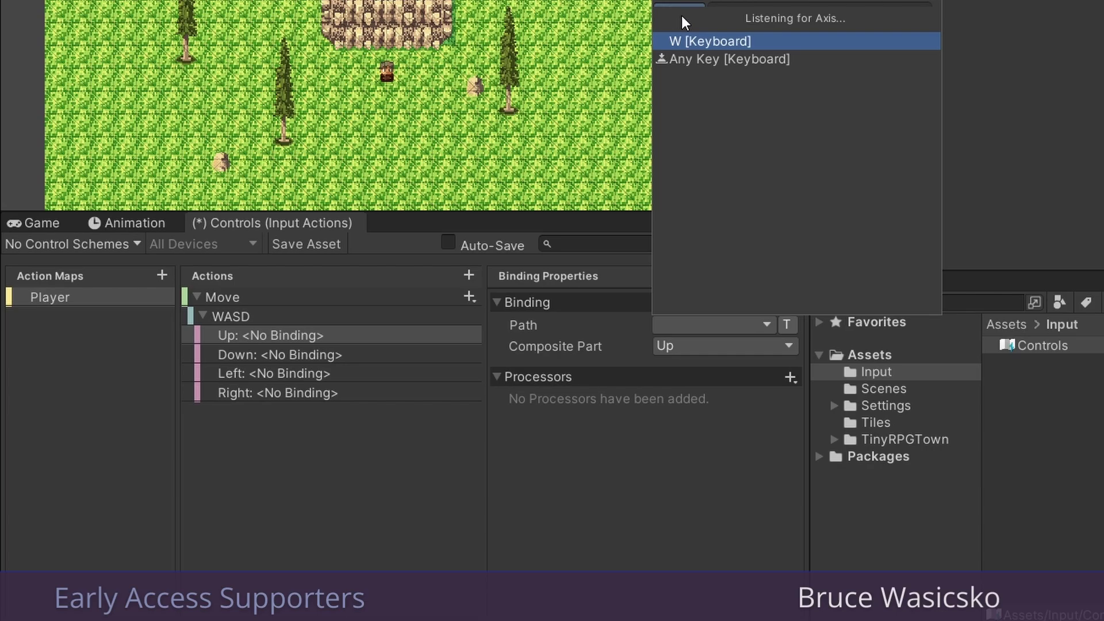
click(684, 41)
click(253, 356)
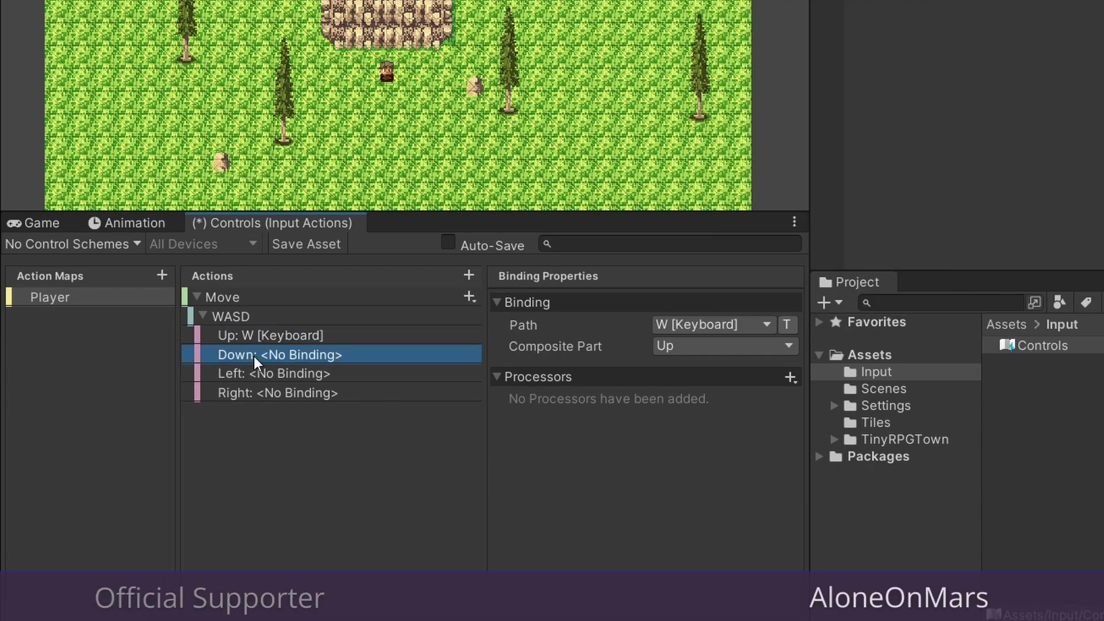
click(677, 324)
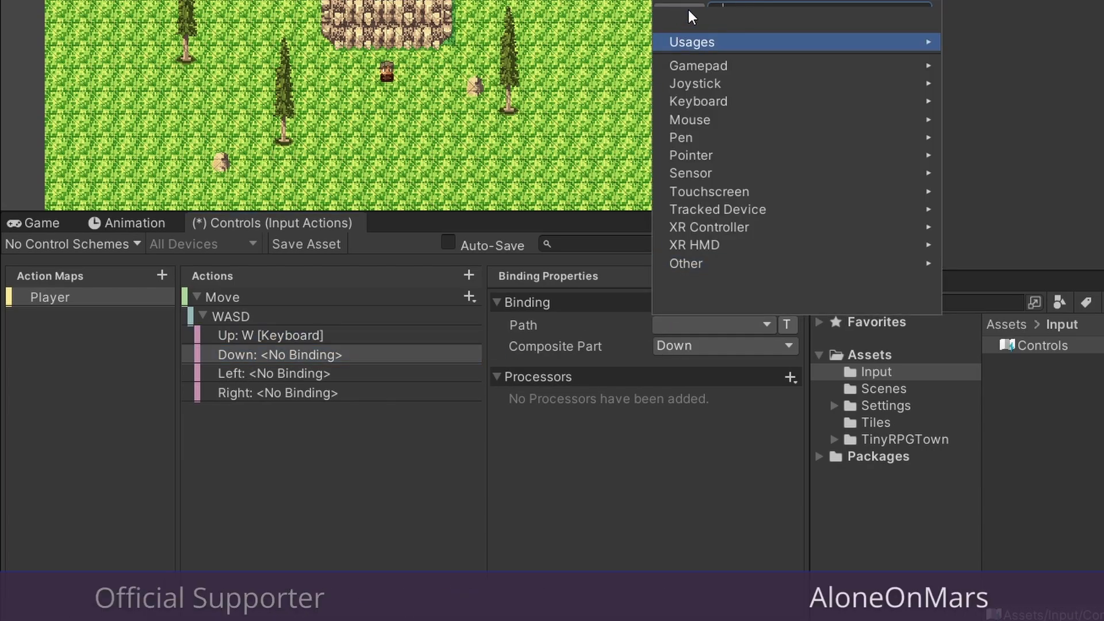
click(688, 9)
key(s)
click(684, 42)
- Bind A to Left and D to Right in the WASD composite
click(270, 374)
click(677, 324)
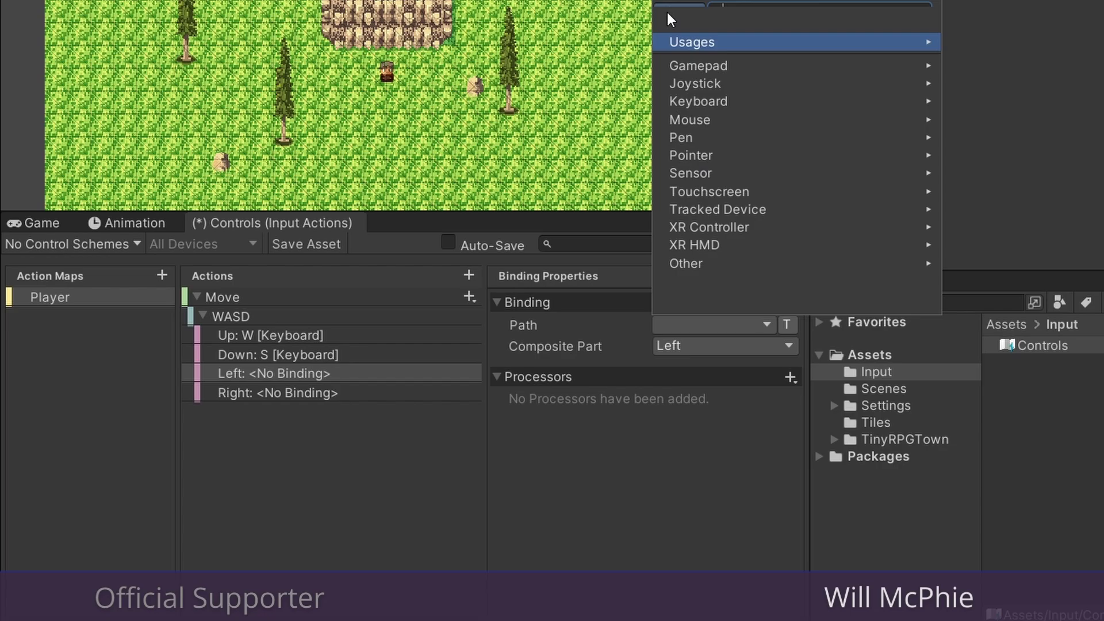
click(674, 6)
key(a)
click(684, 42)
click(270, 393)
click(678, 324)
click(681, 5)
key(d)
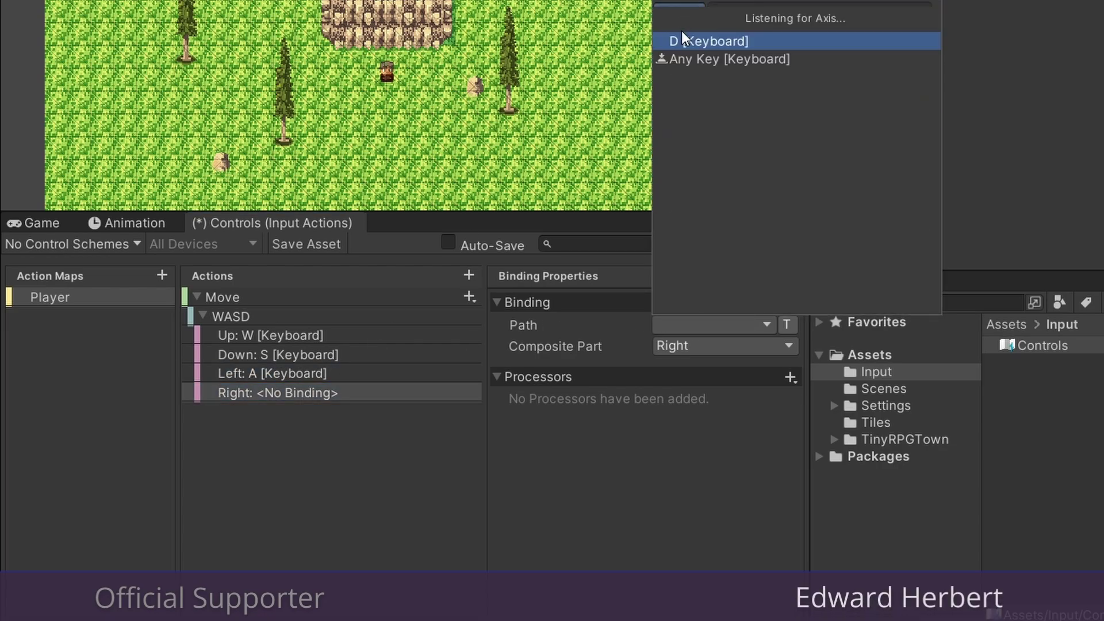
click(685, 41)
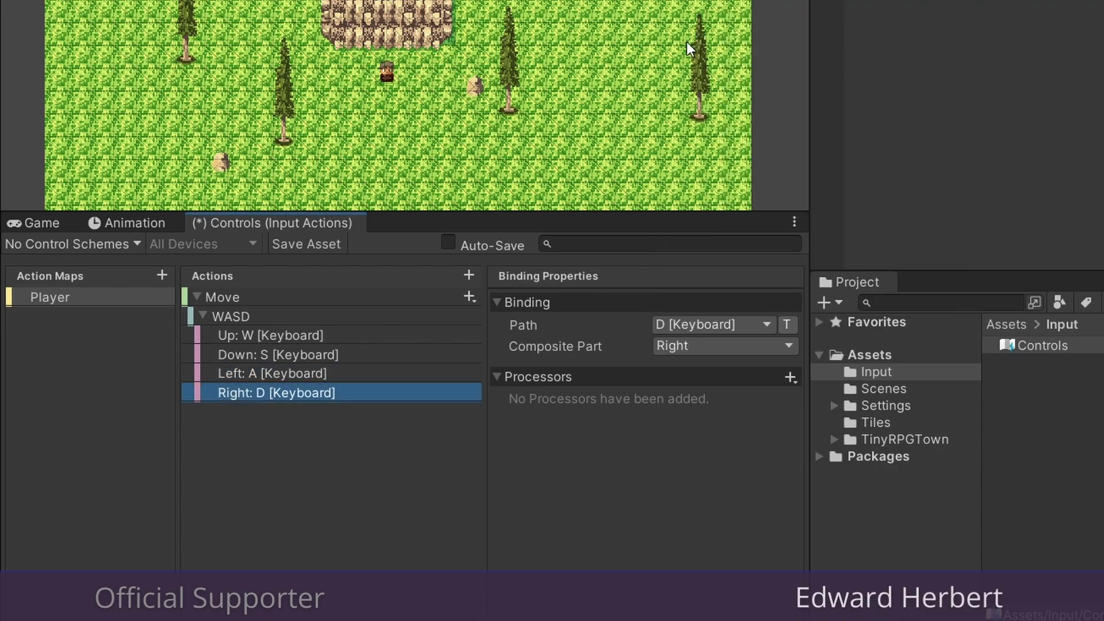
- Add a second composite named Arrows and bind Up Arrow and Down Arrow
click(204, 315)
click(469, 297)
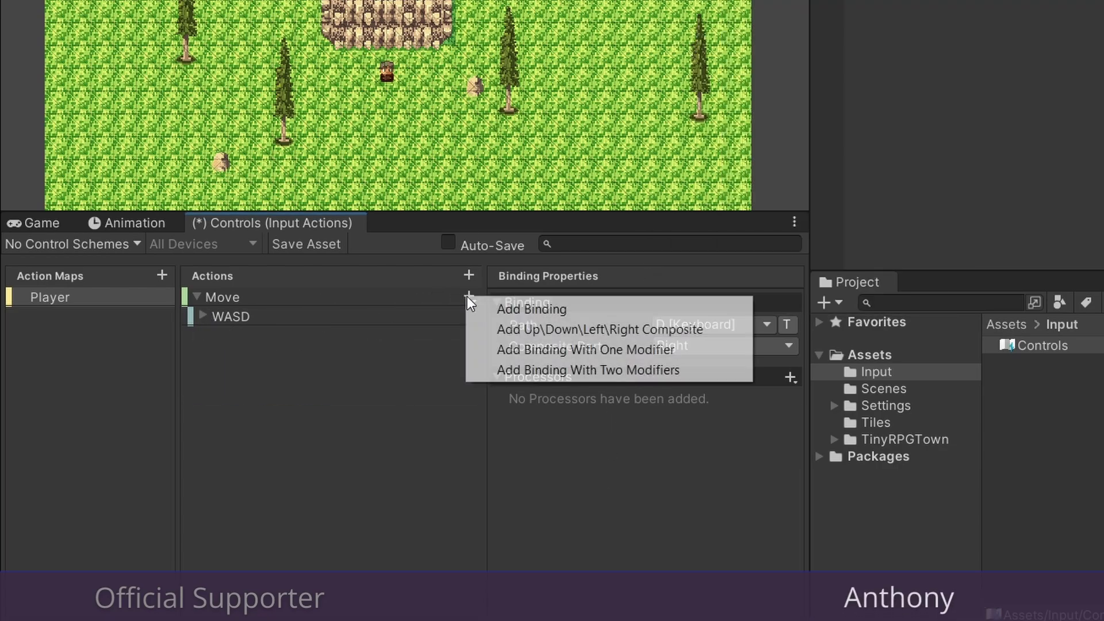
click(494, 329)
text(Arrows)
key(Return)
click(296, 354)
click(713, 325)
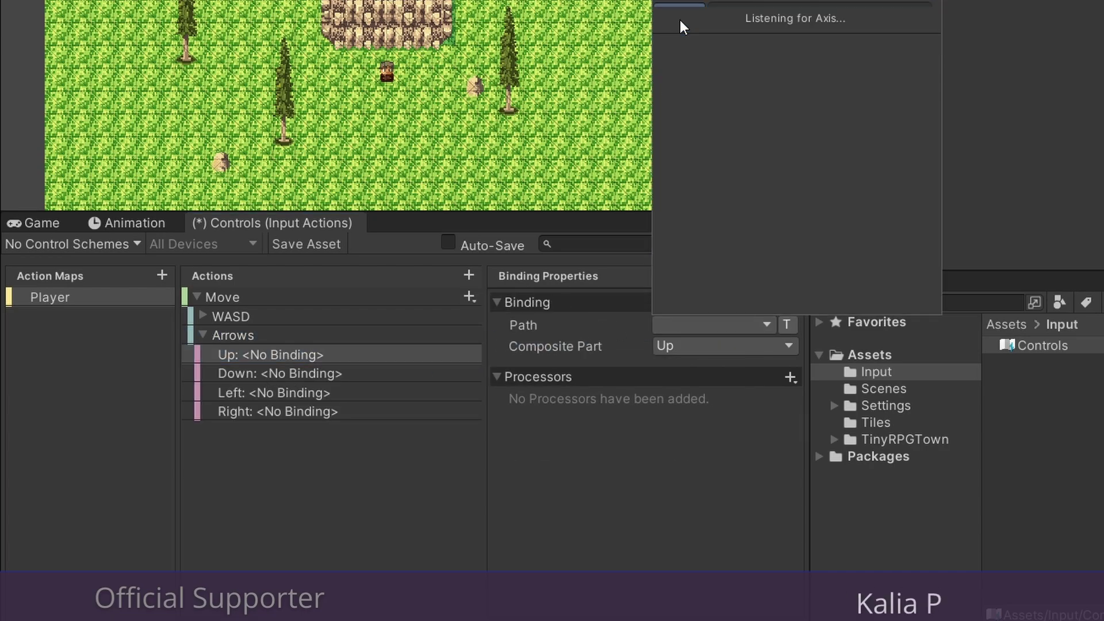
key(Up)
click(684, 42)
click(311, 373)
- Bind Left Arrow and Right Arrow in Arrows, then save the Controls asset
click(713, 325)
click(684, 41)
click(274, 392)
click(654, 326)
key(Left)
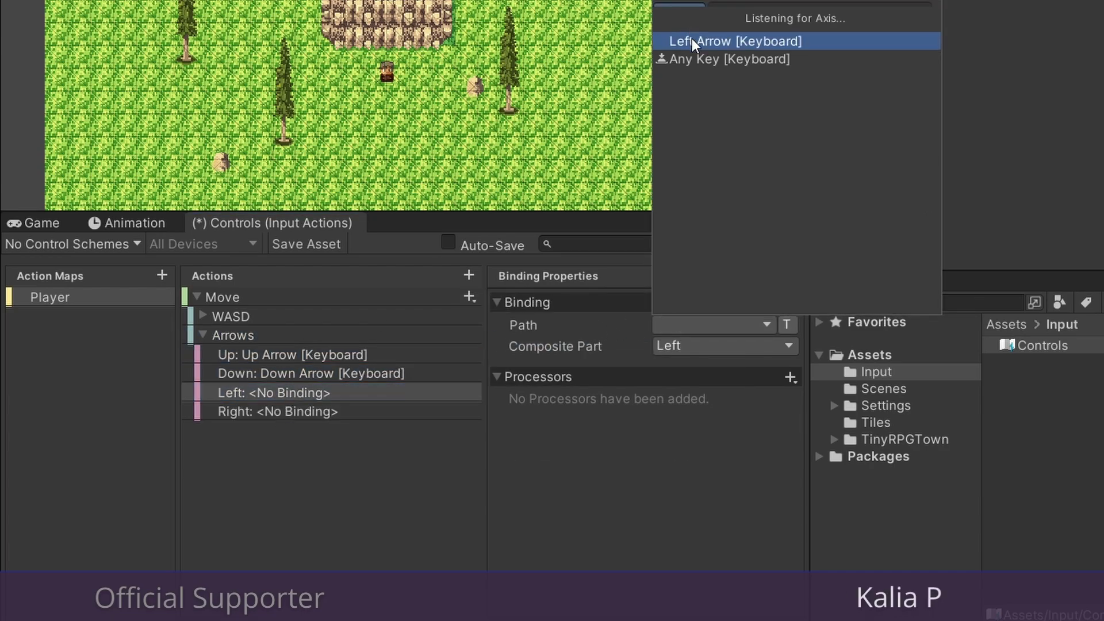
click(702, 42)
click(278, 412)
click(712, 325)
key(Right)
click(684, 46)
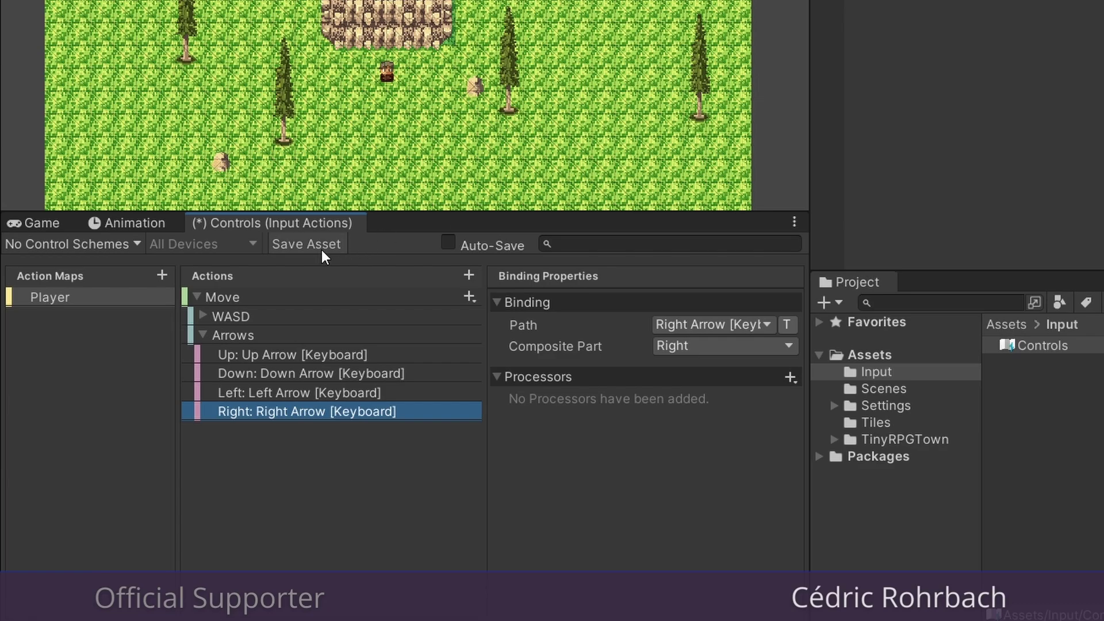
click(298, 242)
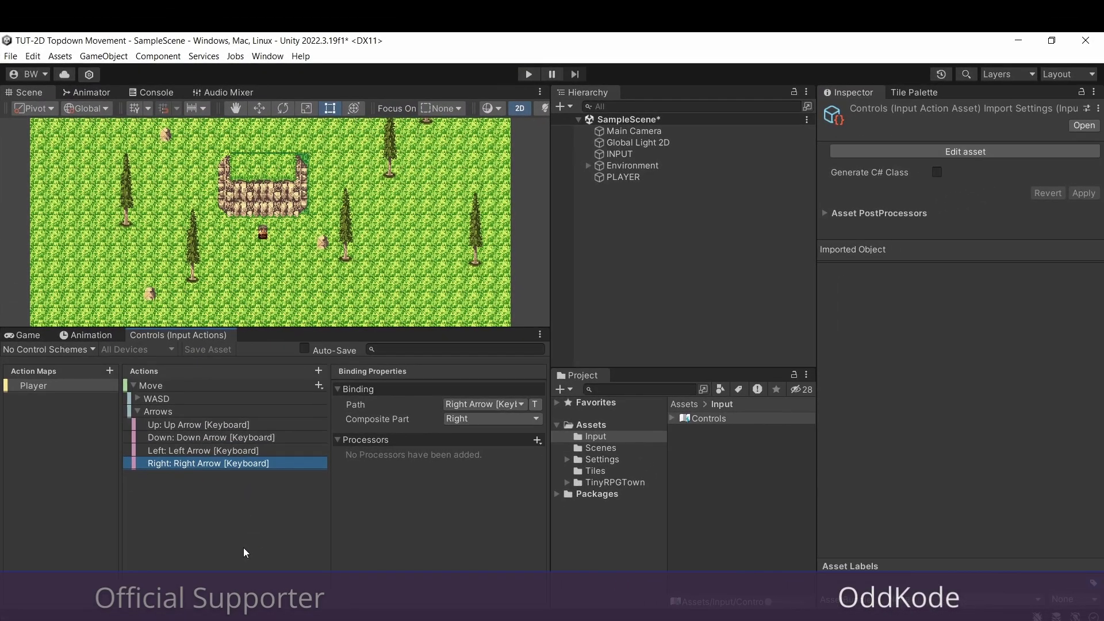
- Create a C# script named InputManager in the Input folder
right_click(713, 481)
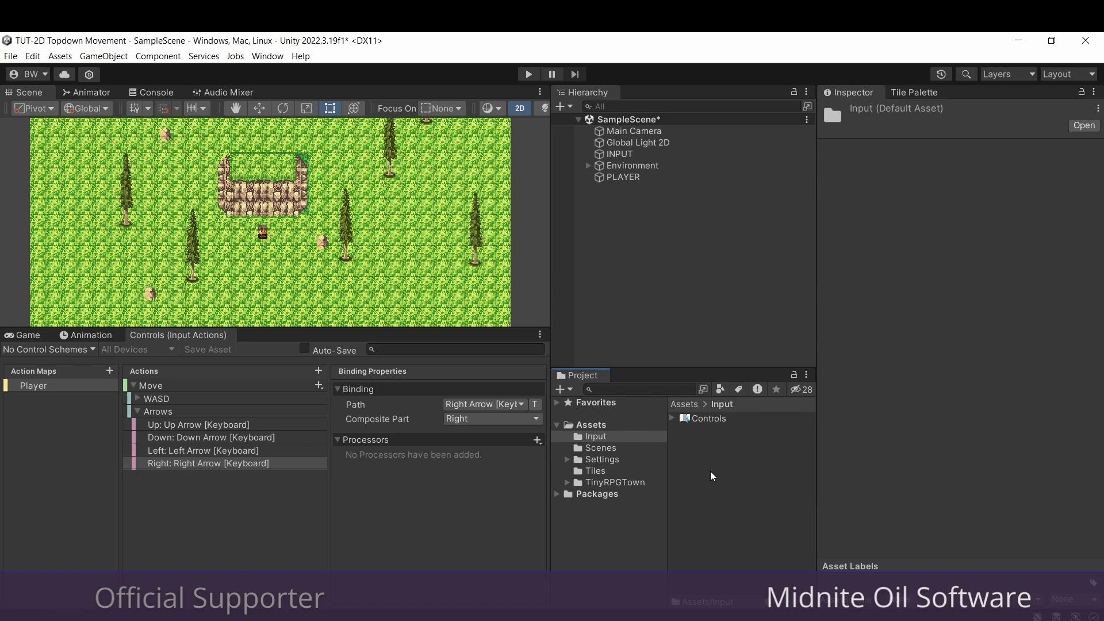
mouse_move(744, 132)
click(971, 75)
text(InputManager)
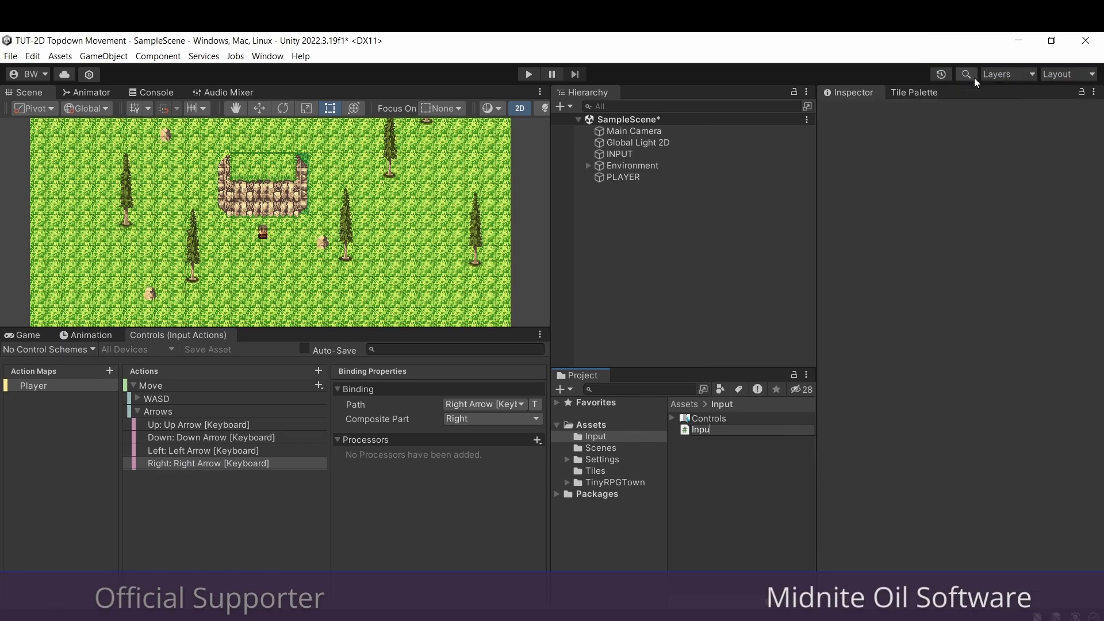
key(Return)
- Rename the INPUT object to INPUTMANAGER and move it below Environment
click(725, 154)
key(F2)
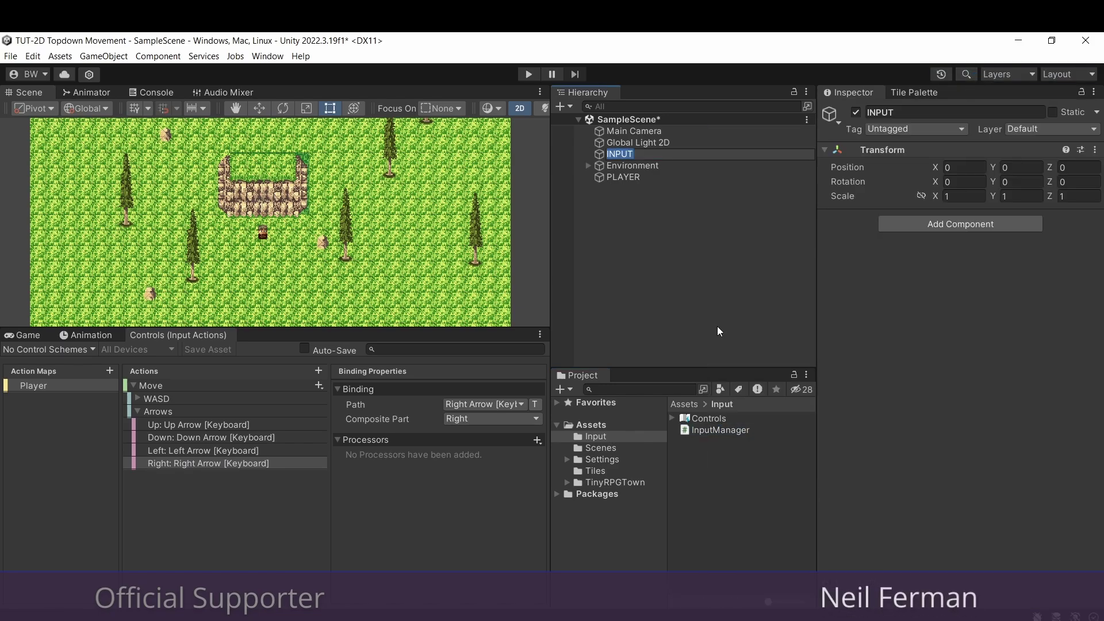
text(INPUTMANAGER)
key(Return)
key(Caps_Lock)
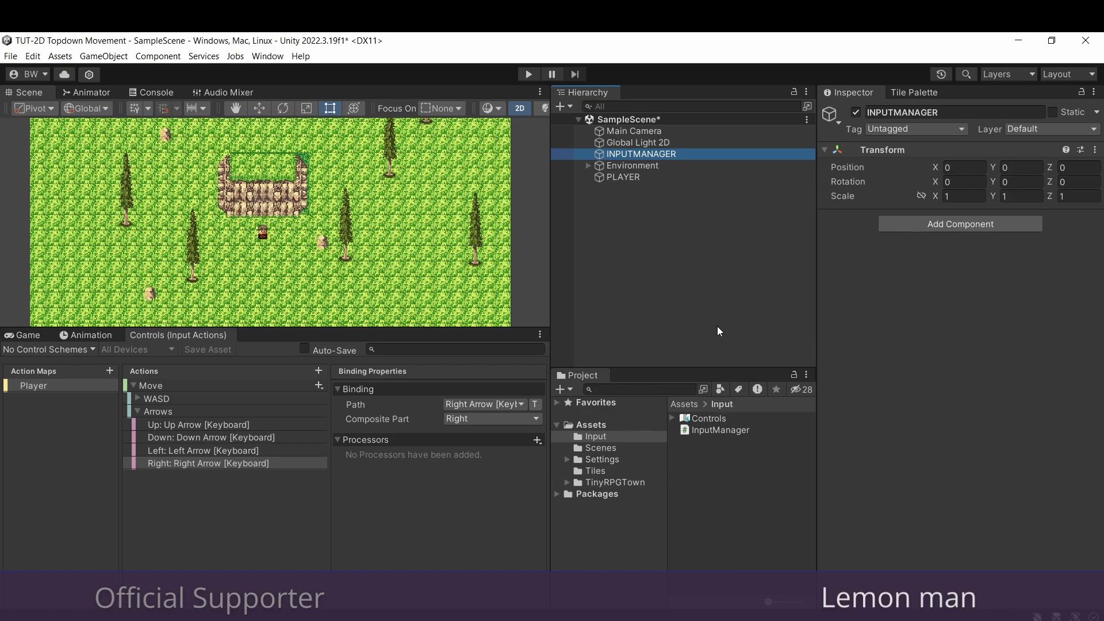
drag(630, 159, 628, 172)
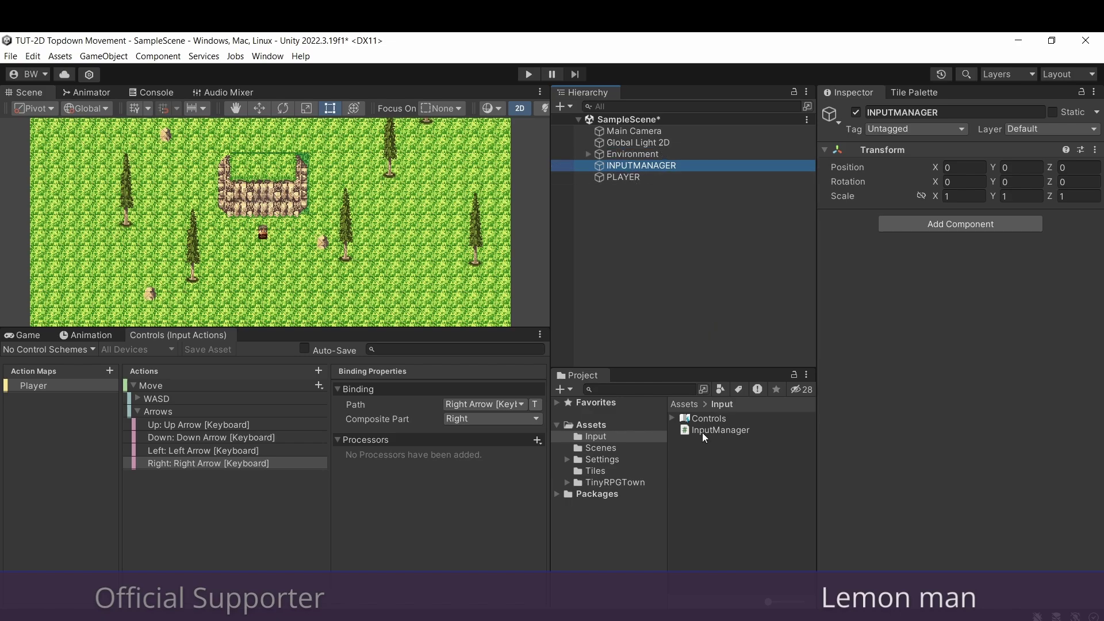
- Attach InputManager and a Player Input using Controls to INPUTMANAGER, then open the script
drag(702, 433, 897, 417)
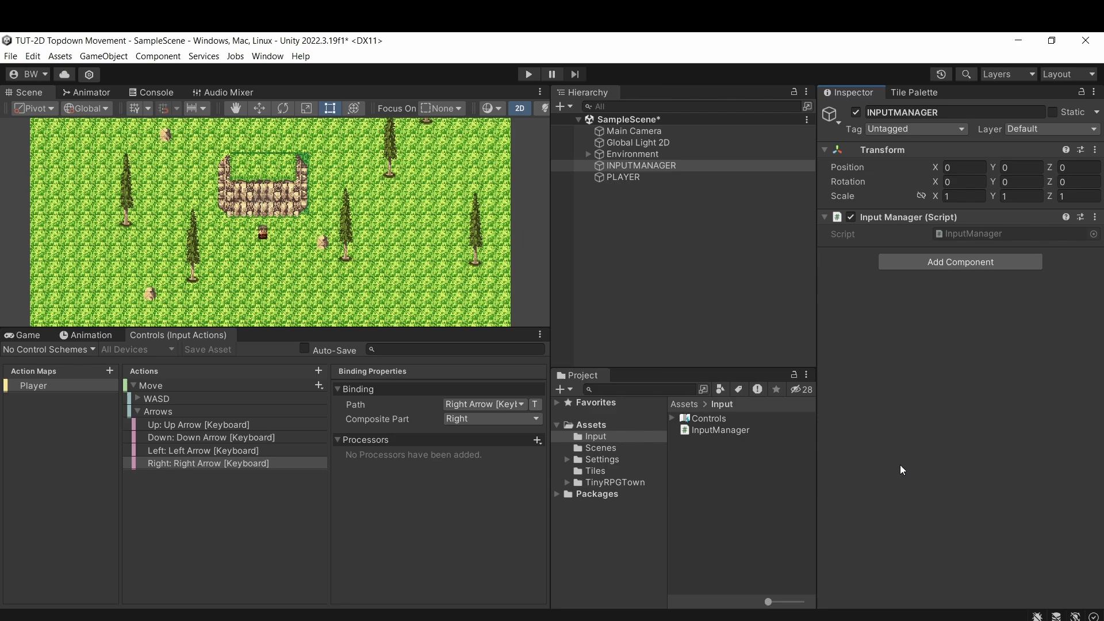
click(933, 262)
text(playe)
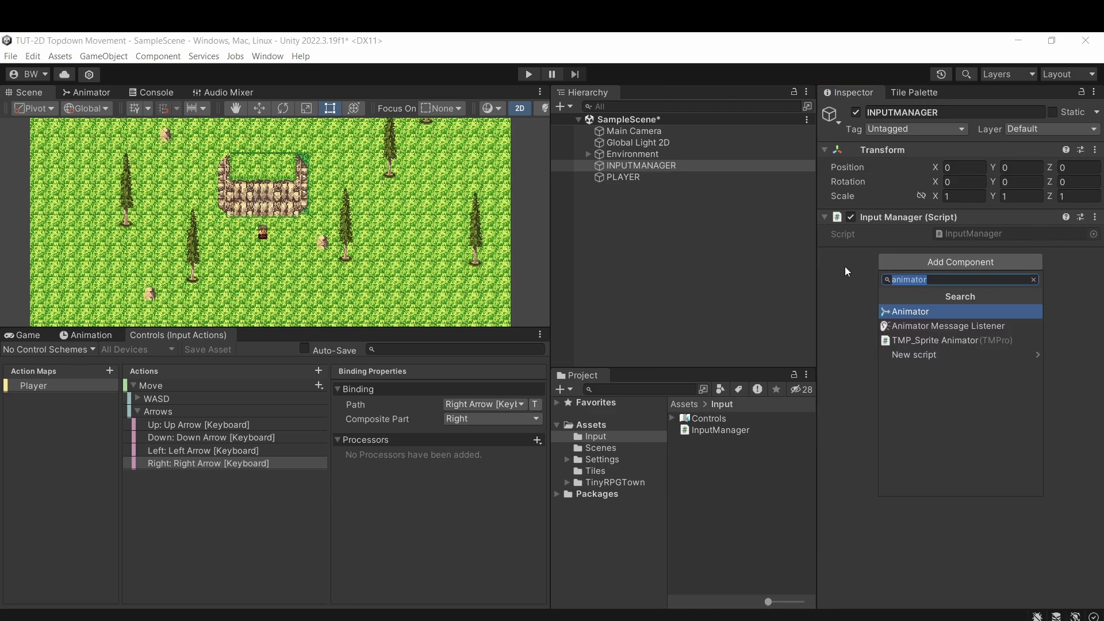
text(r)
key(Return)
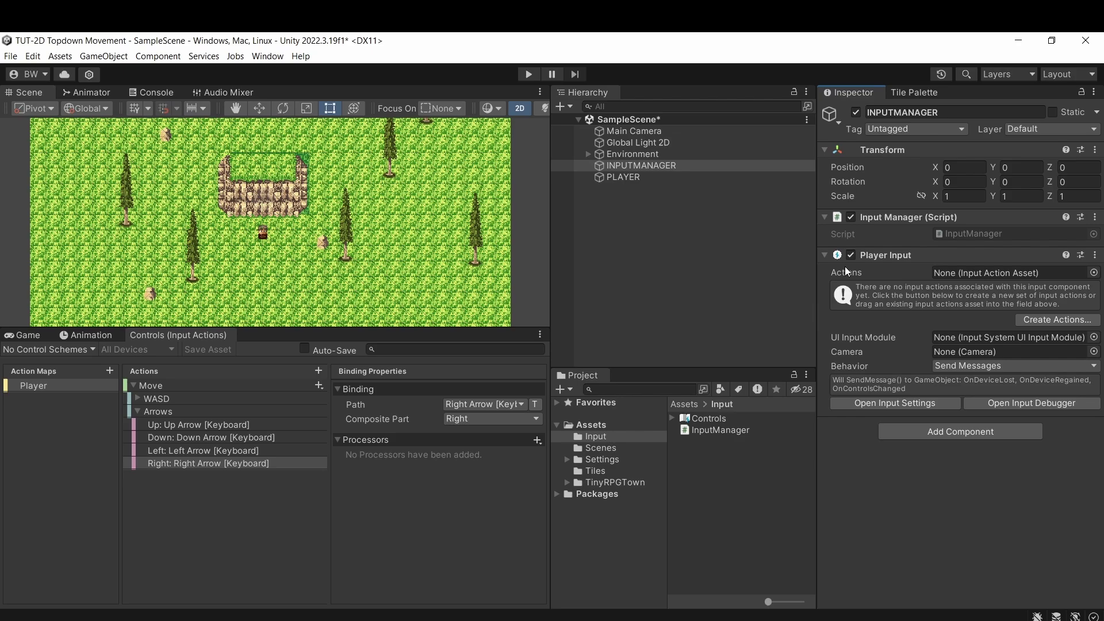
drag(708, 418, 967, 273)
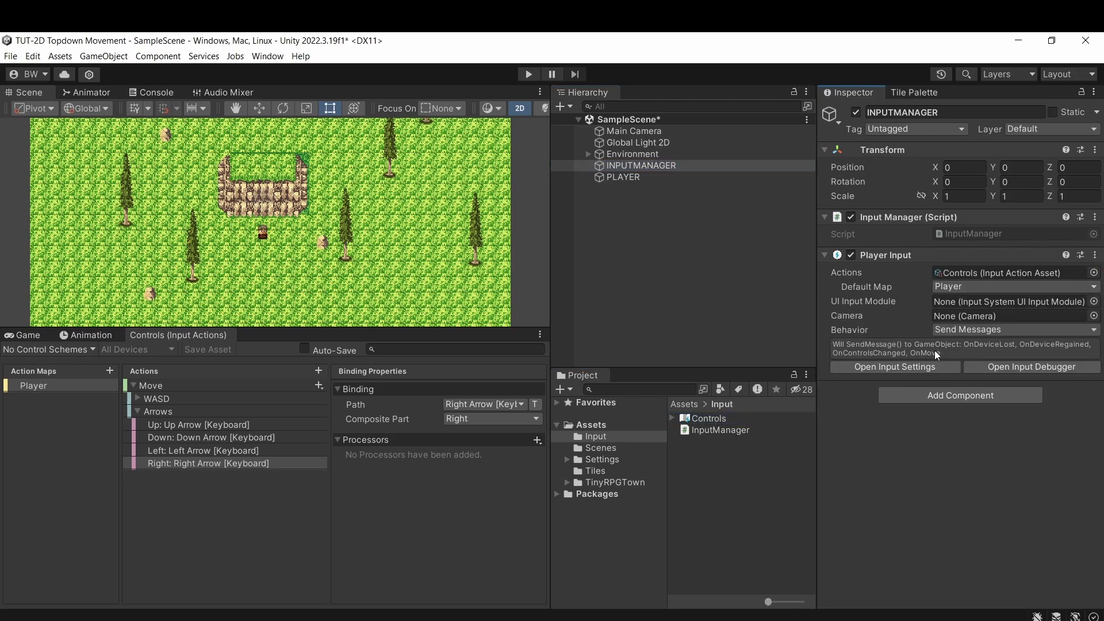
double_click(949, 234)
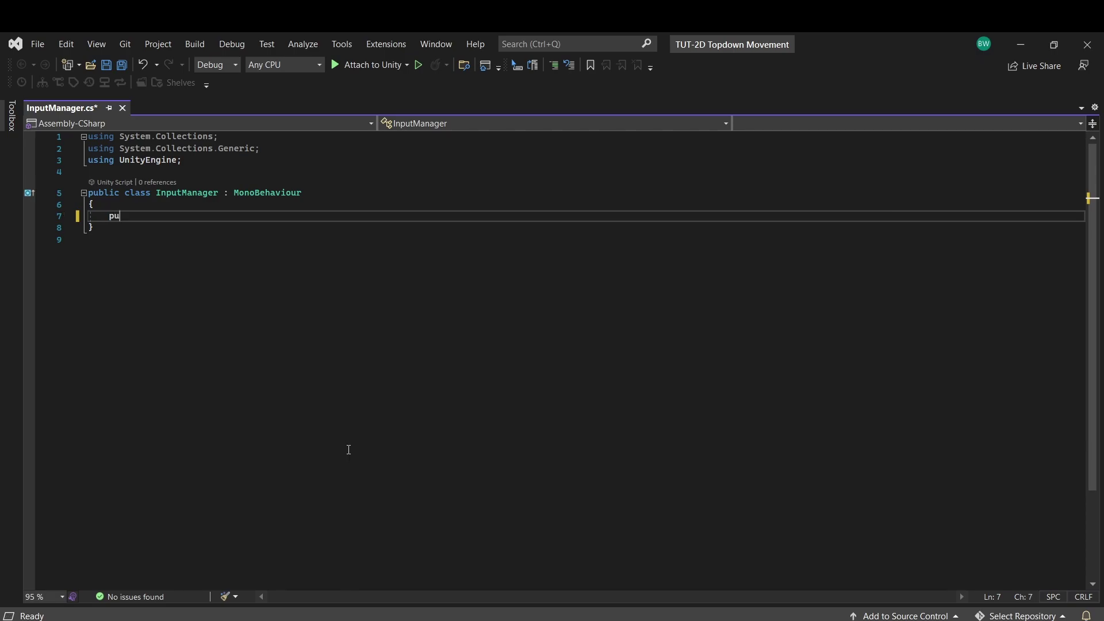
- Declare 'public static Vector2 Movement;' in the InputManager class, then return to Unity
text(blic static Vec)
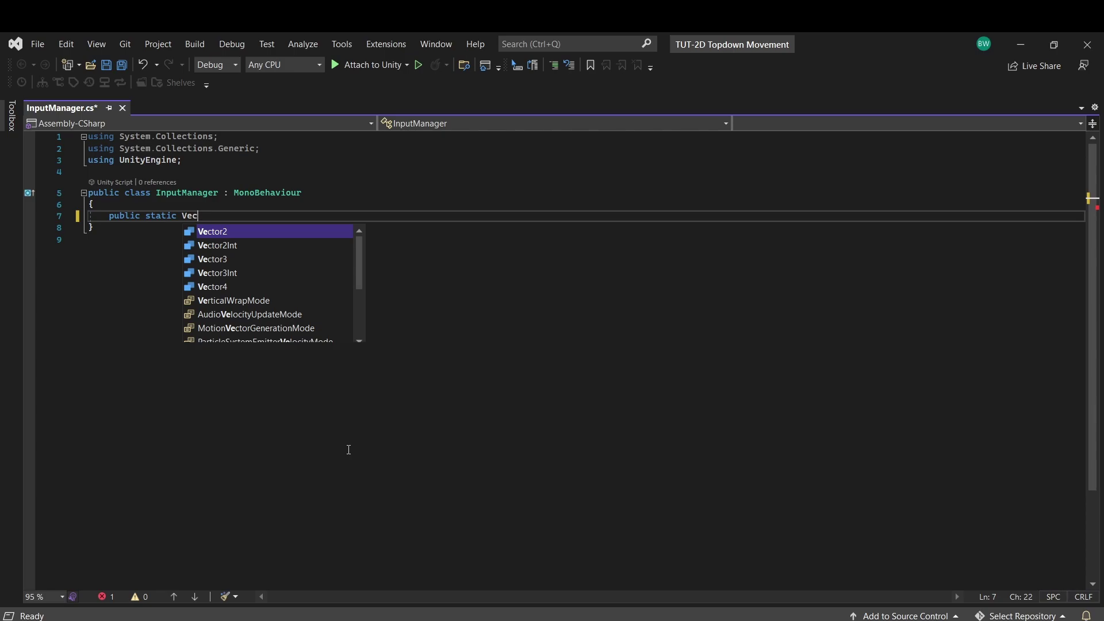
key(Tab)
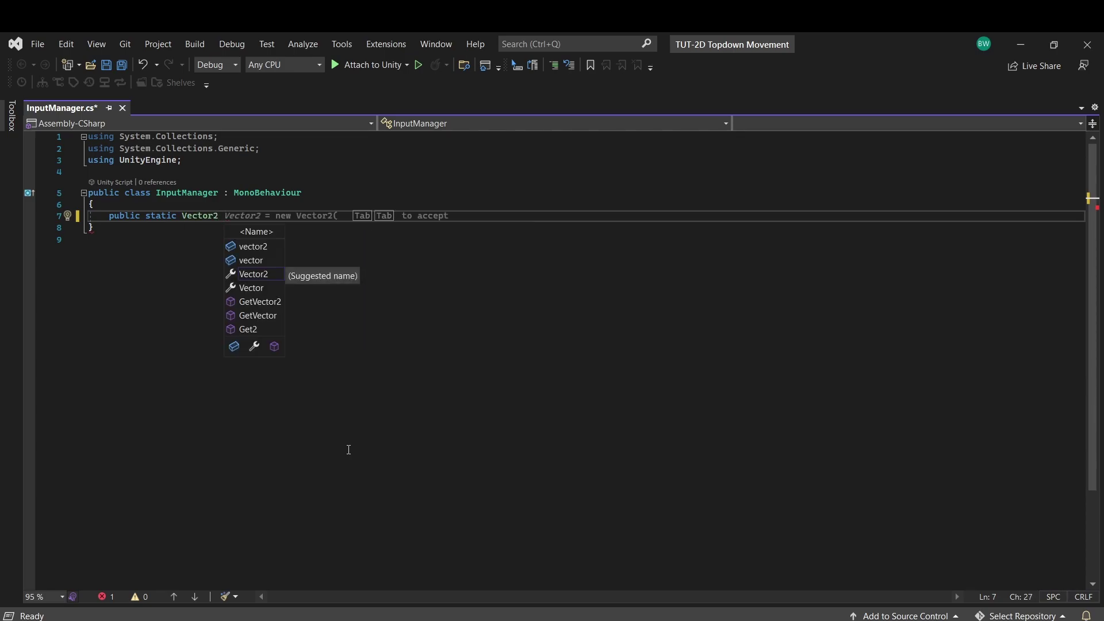
text(Movement;)
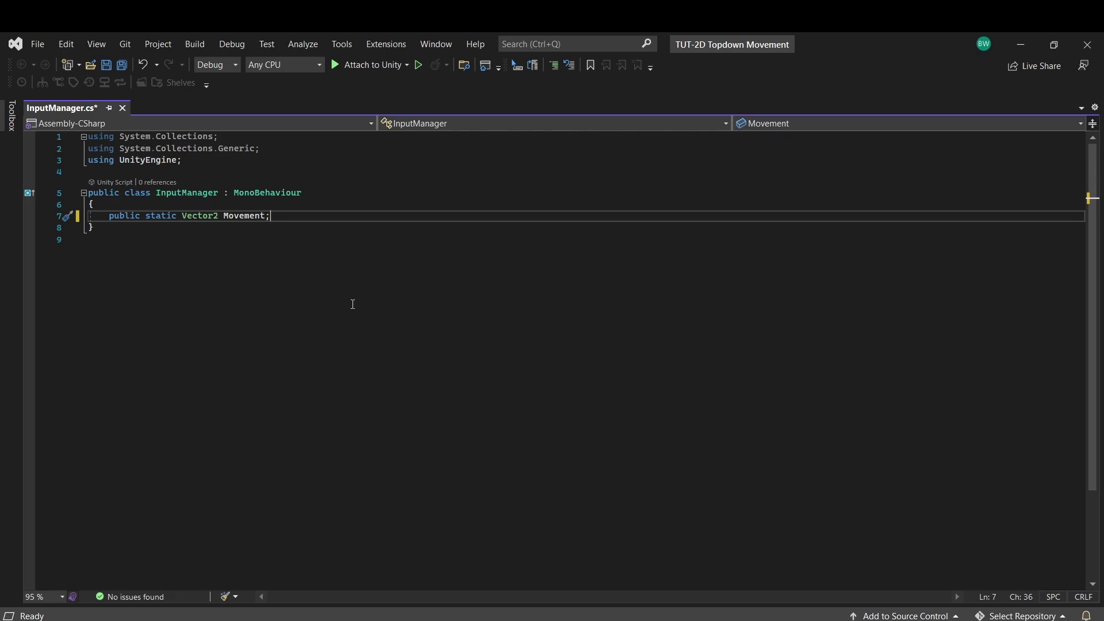
click(194, 197)
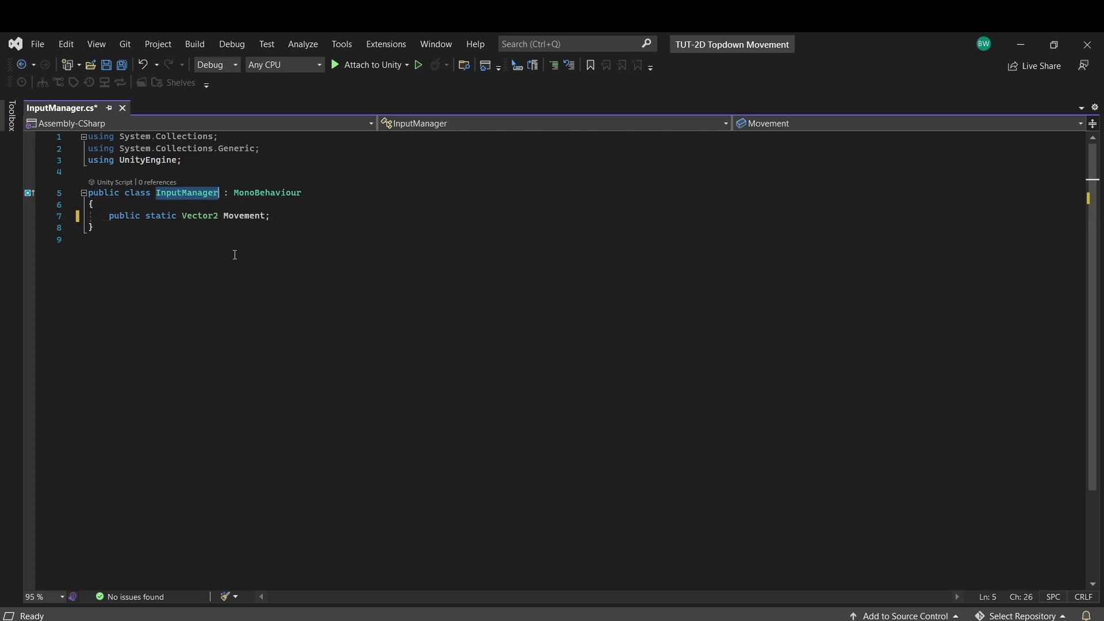
double_click(244, 216)
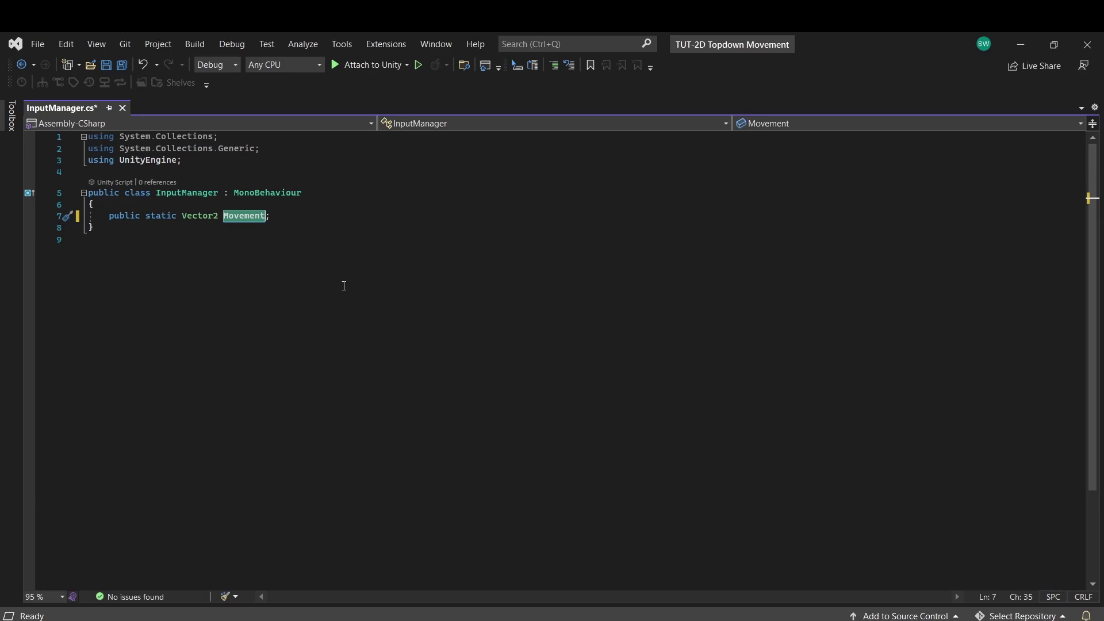
key(alt+Tab)
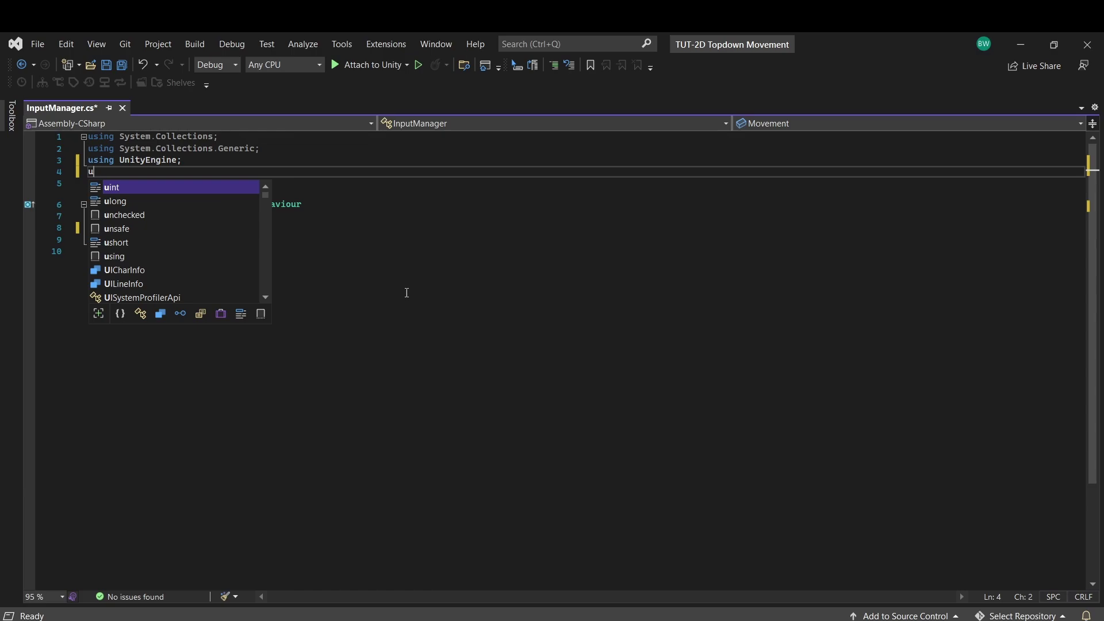
- Add the UnityEngine.InputSystem using line plus private InputAction _moveAction and PlayerInput _playerInput fields
text(.InputSystem;)
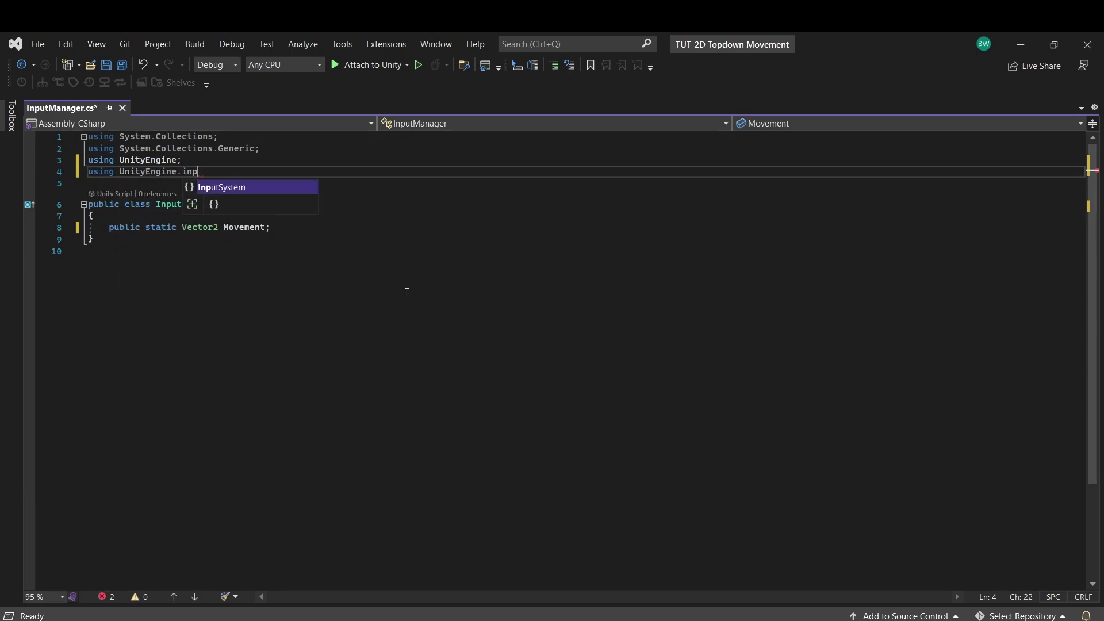
click(367, 229)
key(Return)
key(Return)
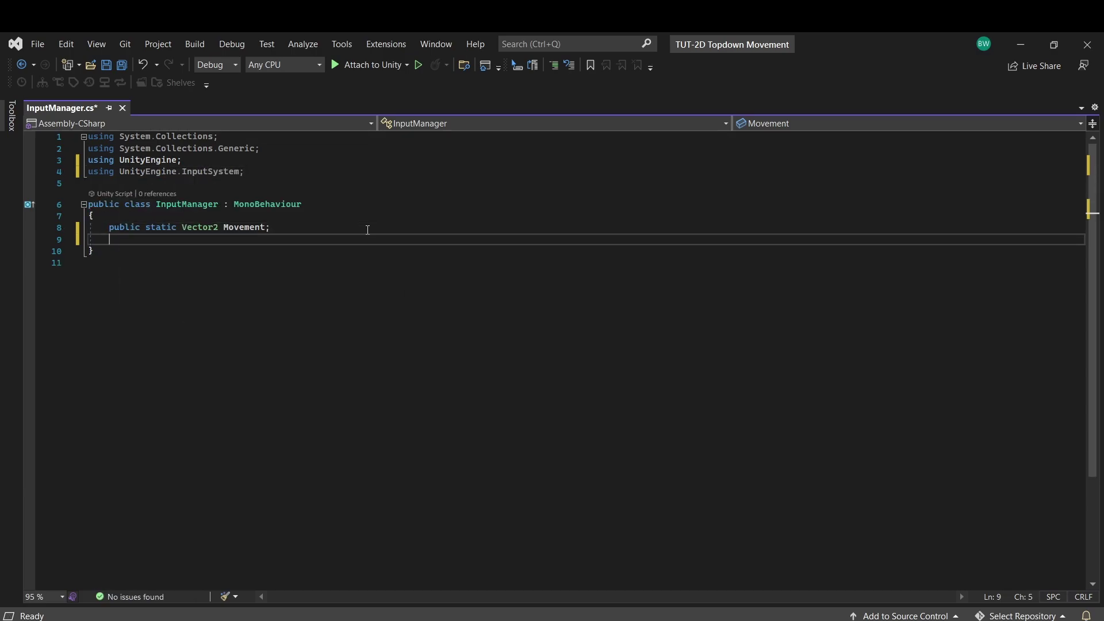
text(private InputAc)
key(Tab)
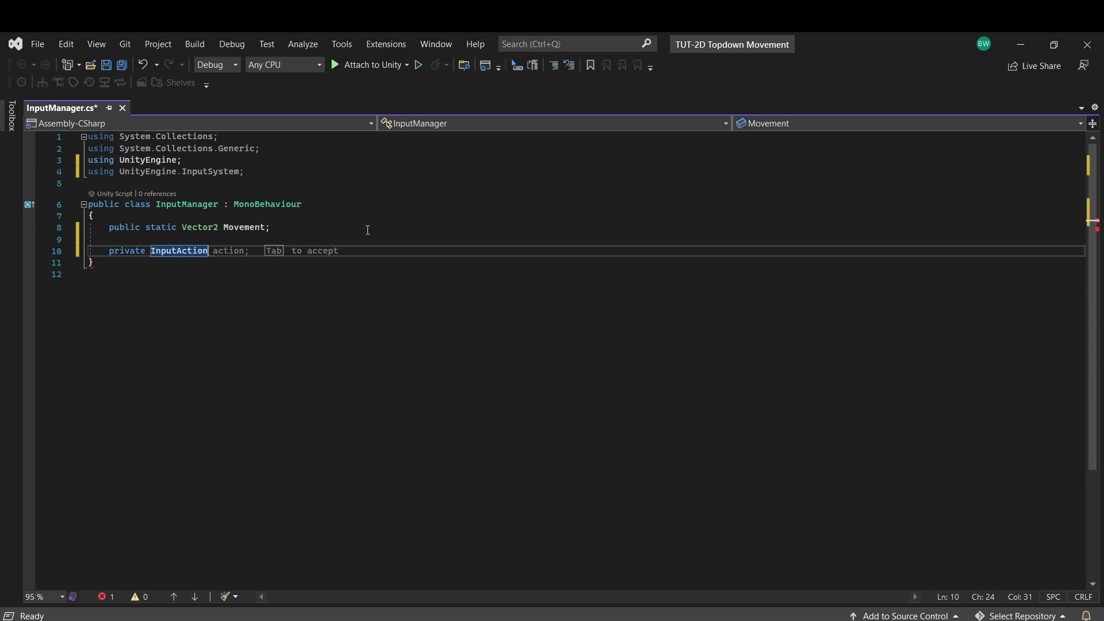
text(_moveAction;)
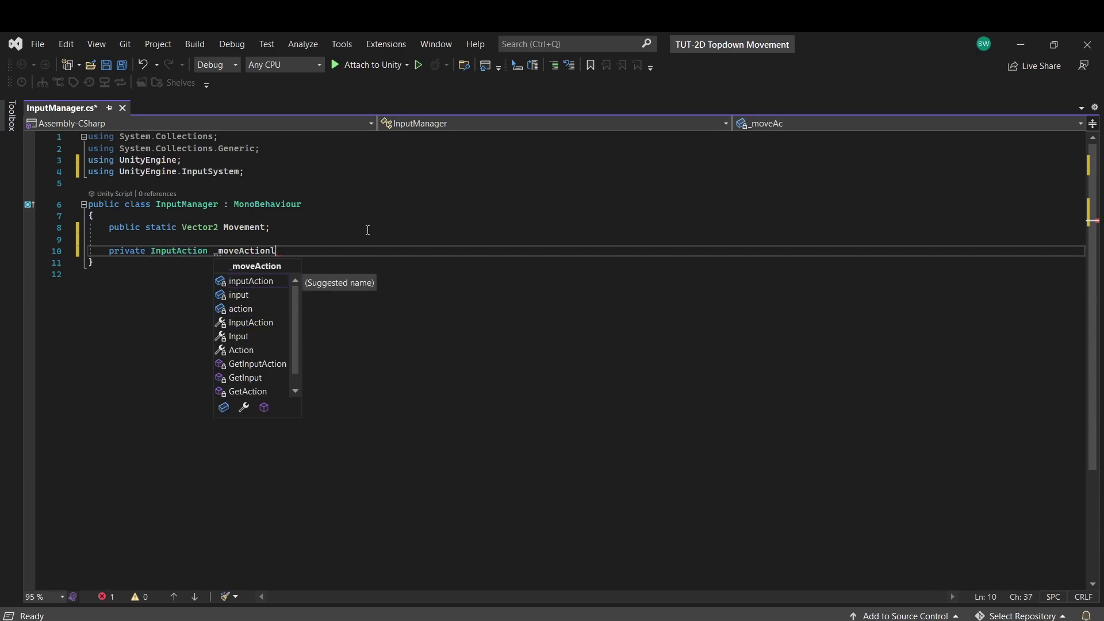
key(Up)
key(Return)
text(private Playerin)
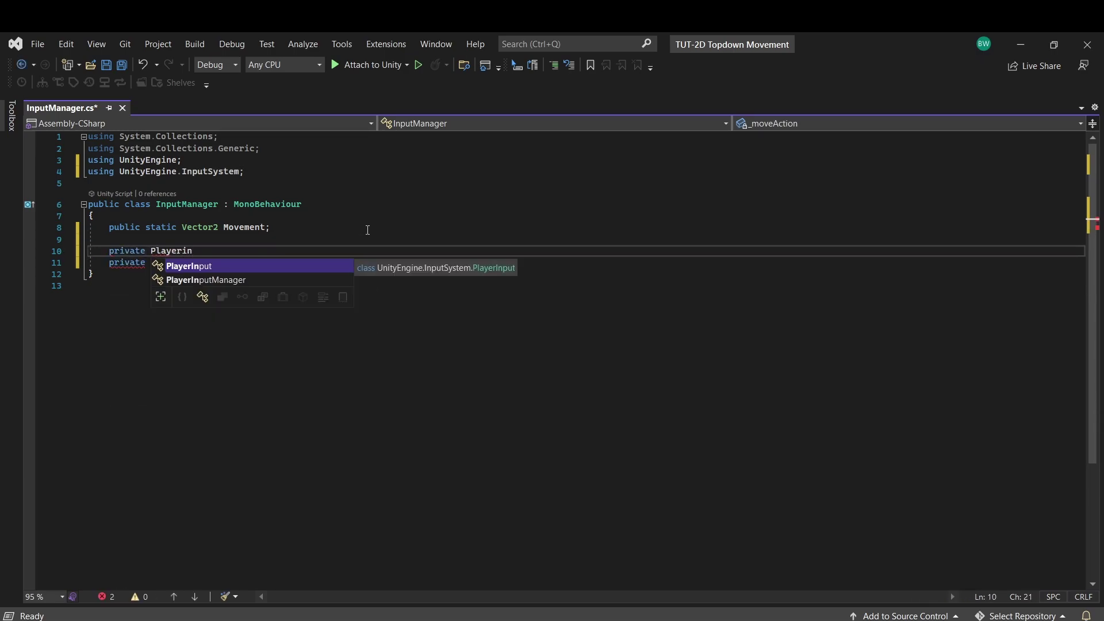
key(Tab)
text(_playerInput)
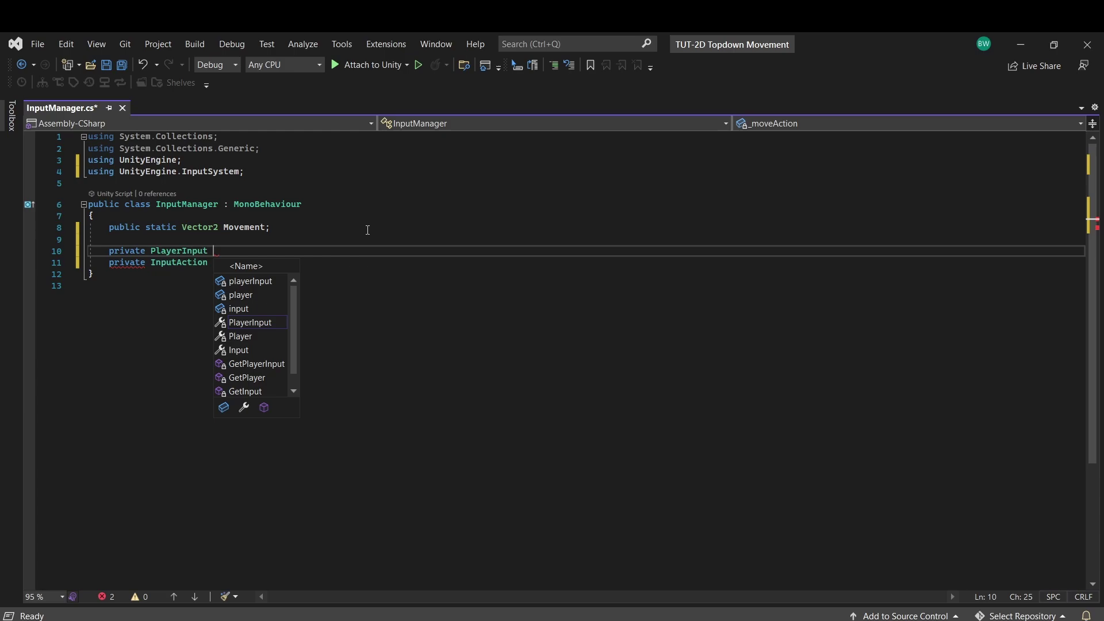
text(;)
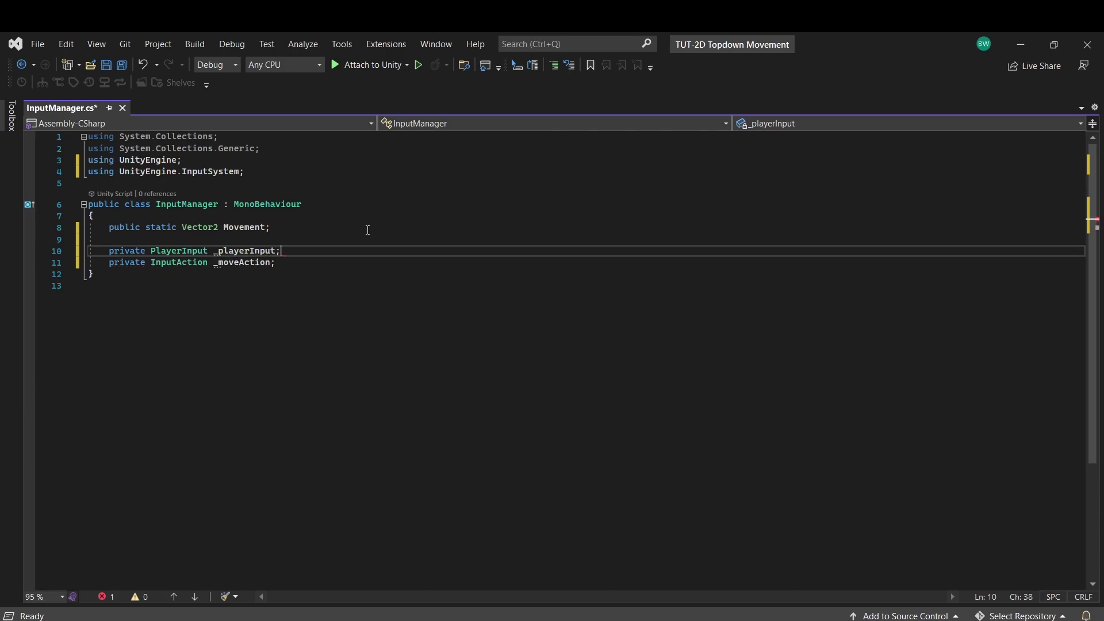
key(Down)
- Write Awake to GetComponent the PlayerInput and assign its actions["Move"] to _moveAction
key(Return)
key(Return)
text(awake)
key(Tab)
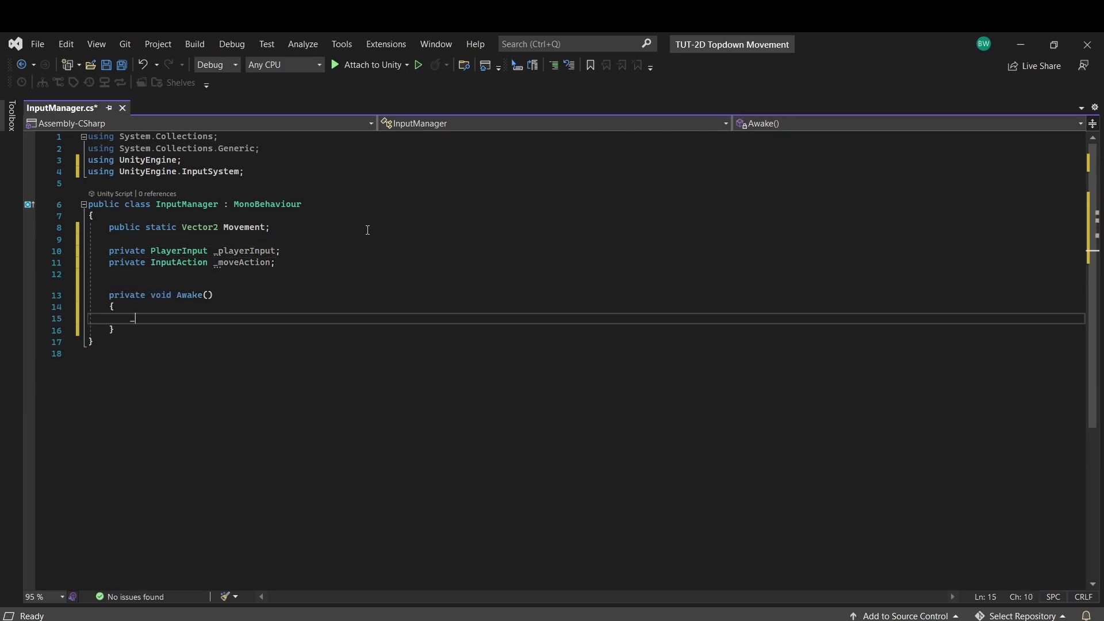
text(_p)
key(Tab)
key(Tab)
key(Return)
key(Return)
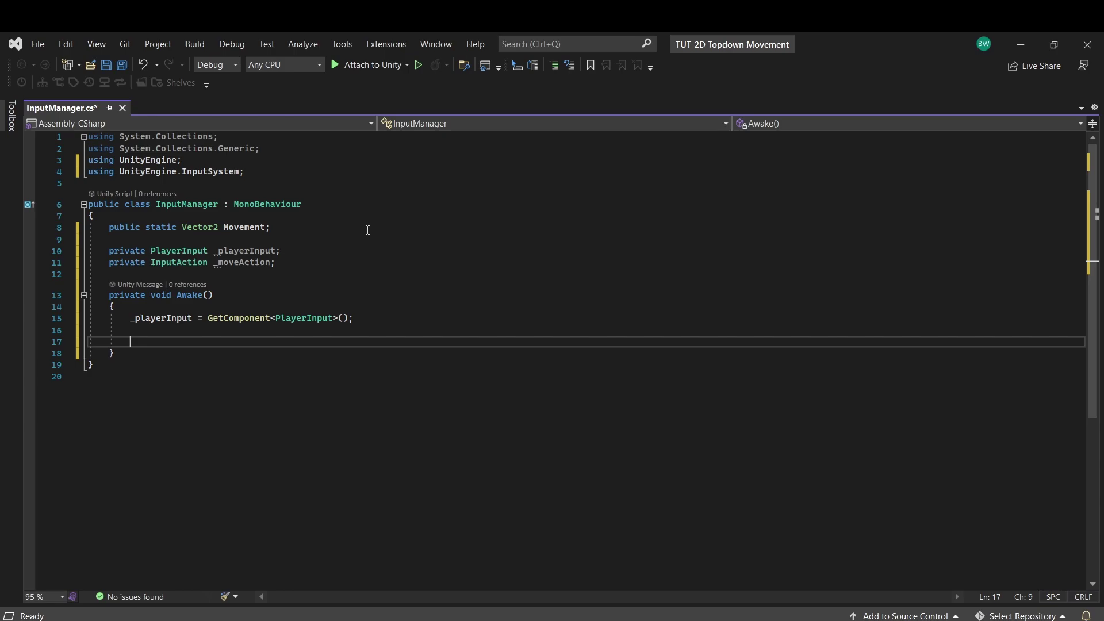
text(_moveAction = _p)
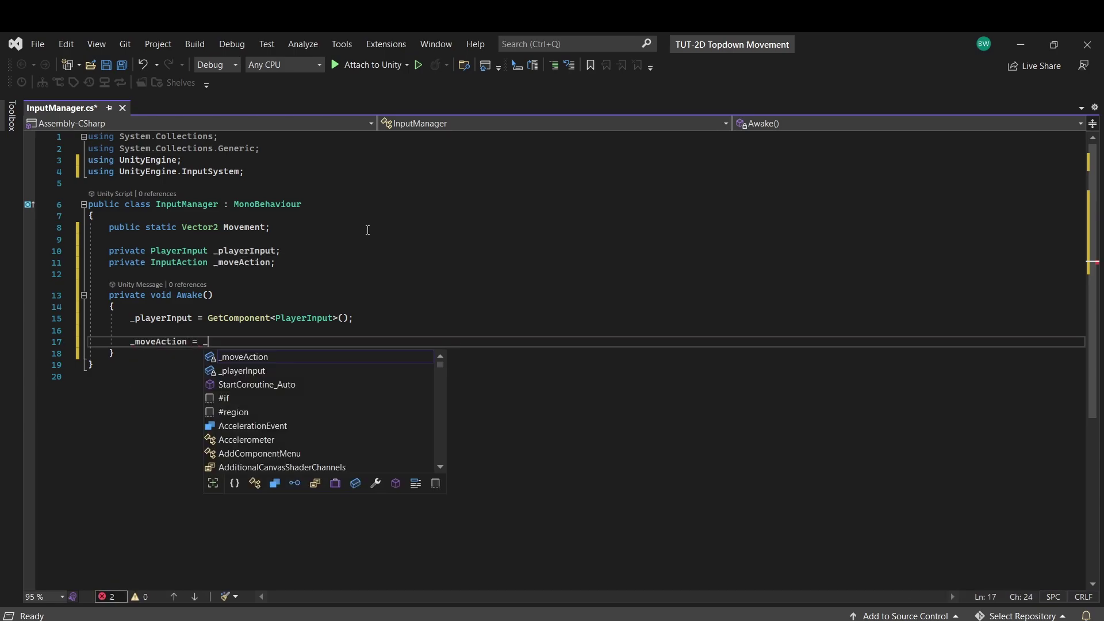
key(Tab)
text(.a)
key(Tab)
text([")
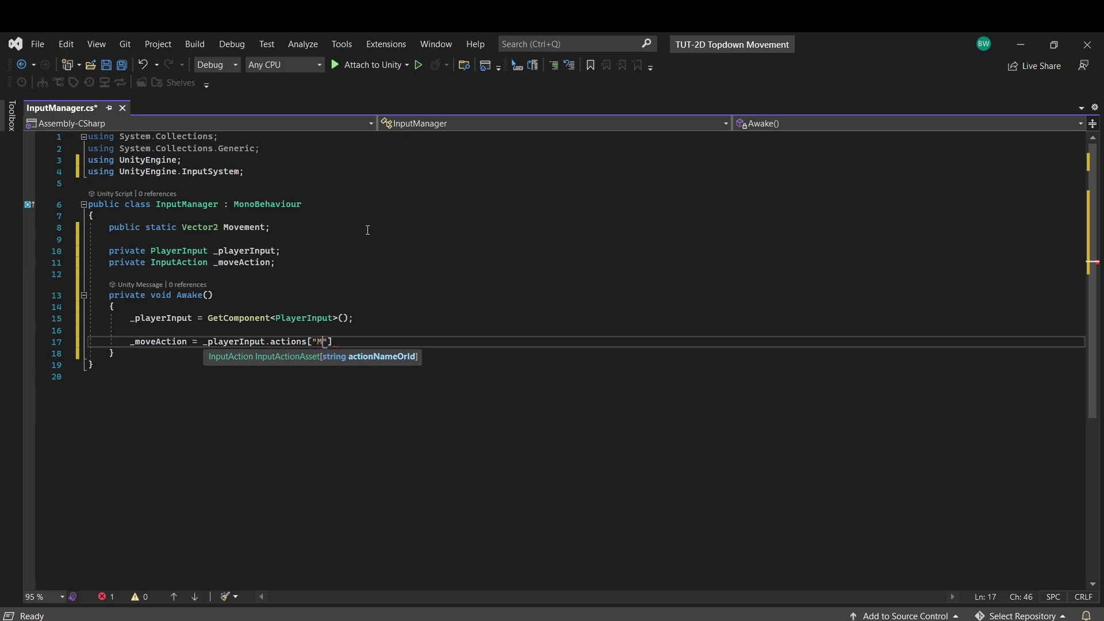
key(End)
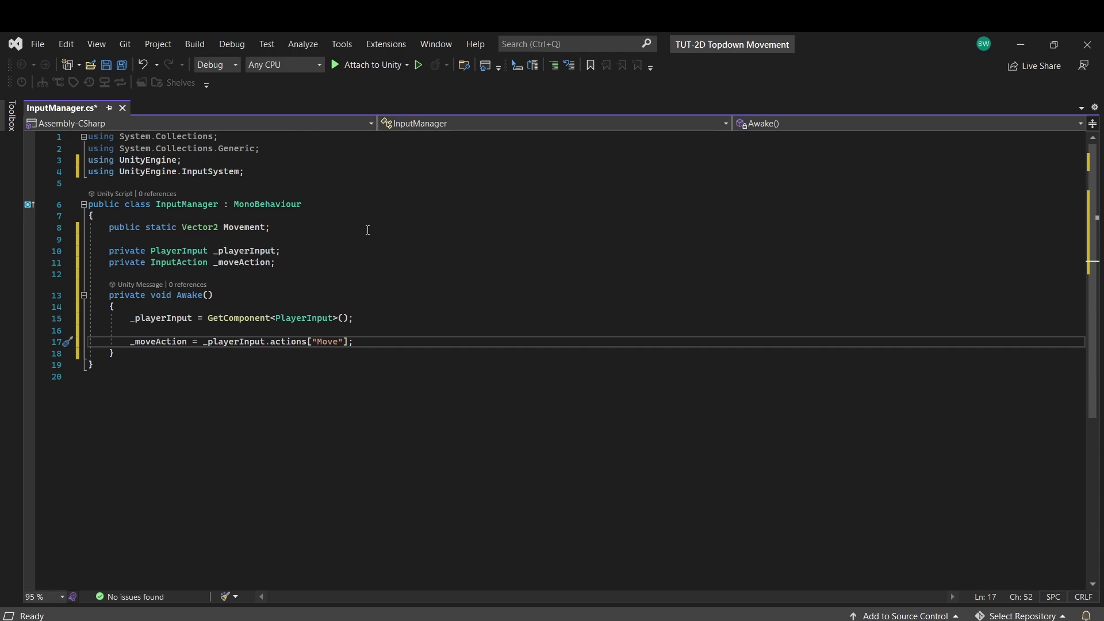
- Add Update storing _moveAction.ReadValue<Vector2>() in Movement, then save InputManager.cs
key(Down)
key(Return)
key(Return)
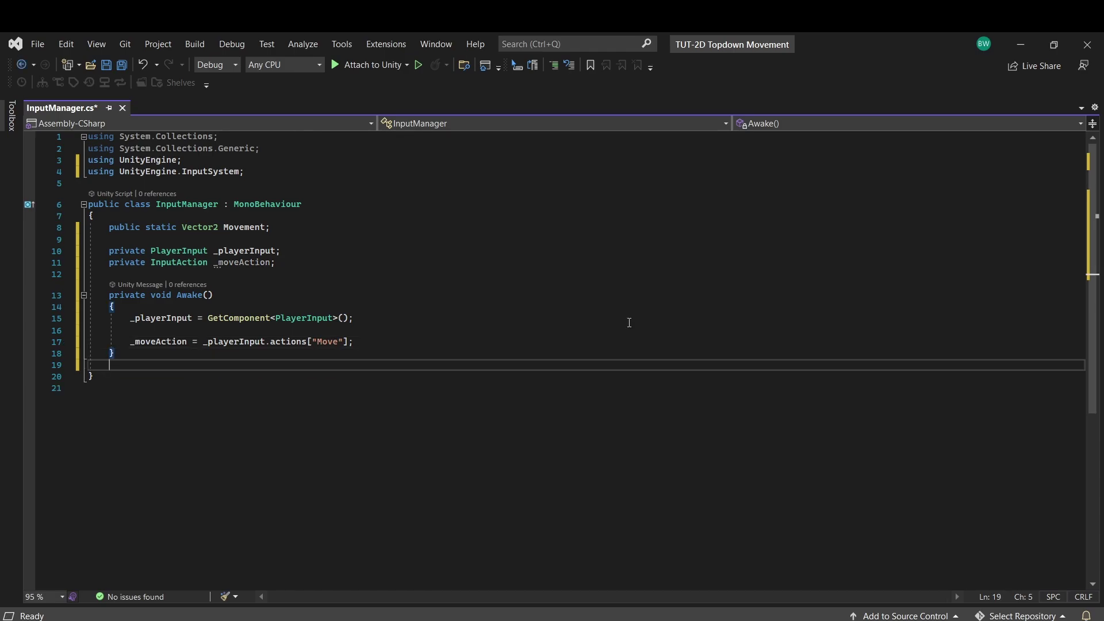
text(update)
key(Return)
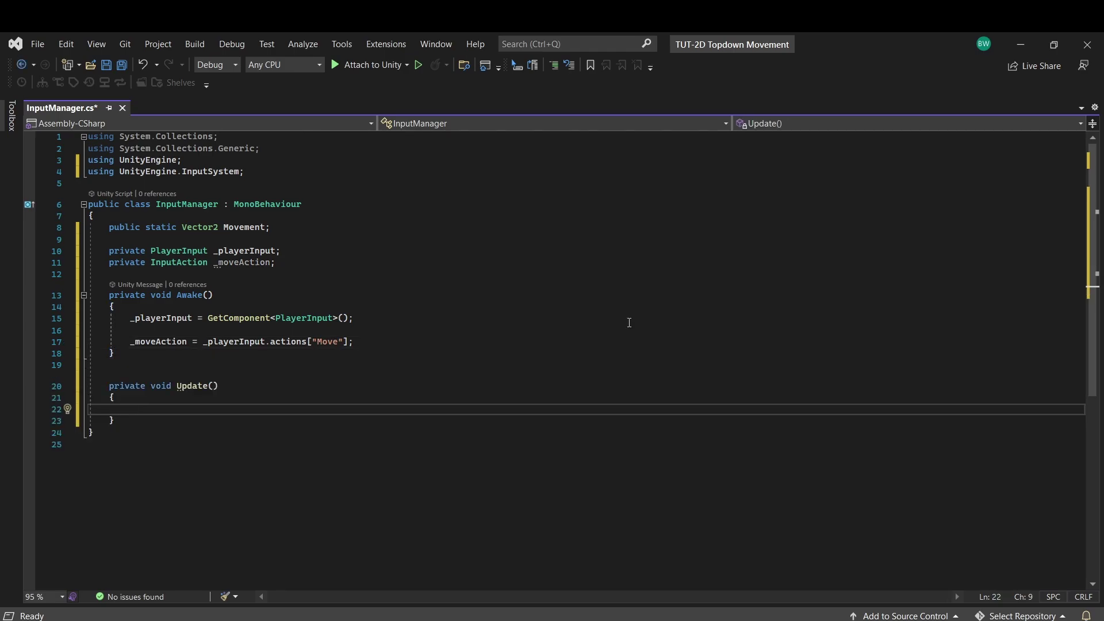
text(Movement = _)
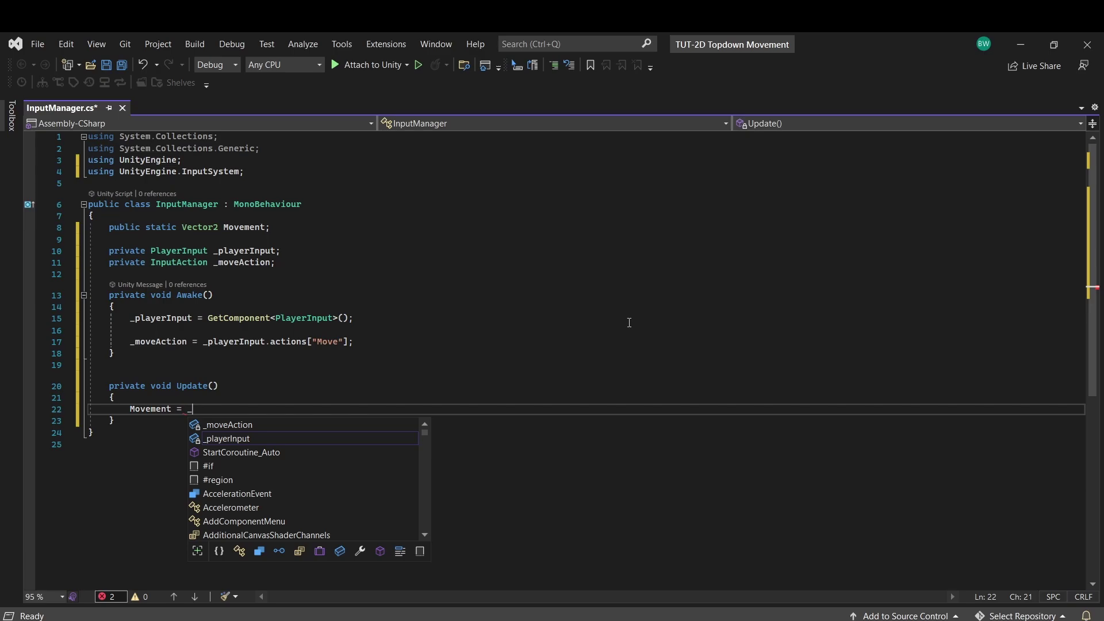
text(moveAction.ReadValue<)
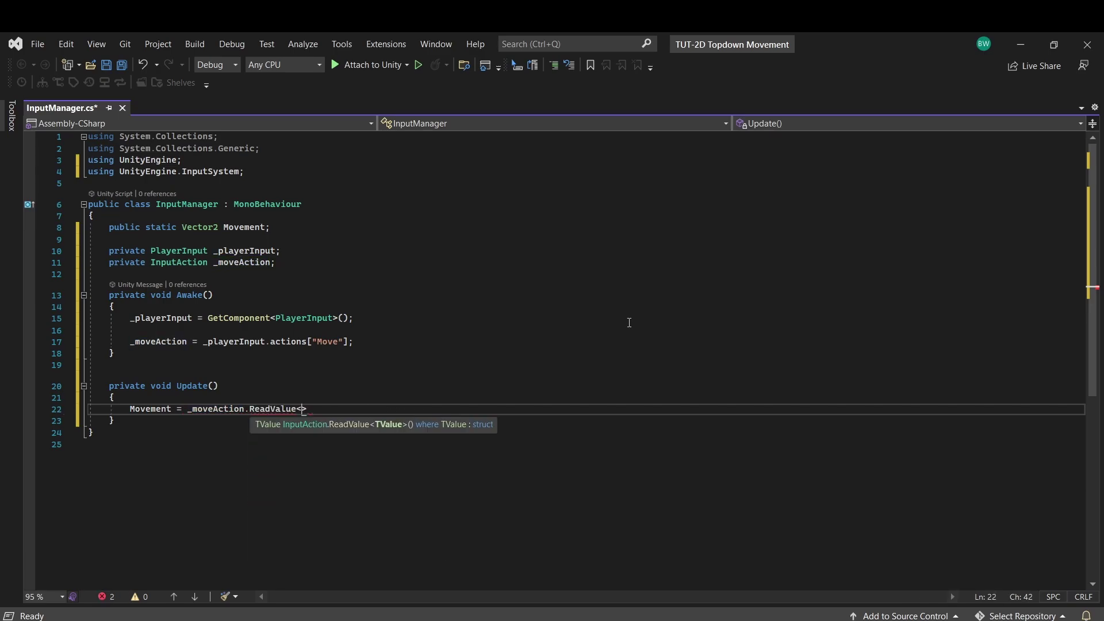
text(Vector2>)
key(Tab)
key(ctrl+s)
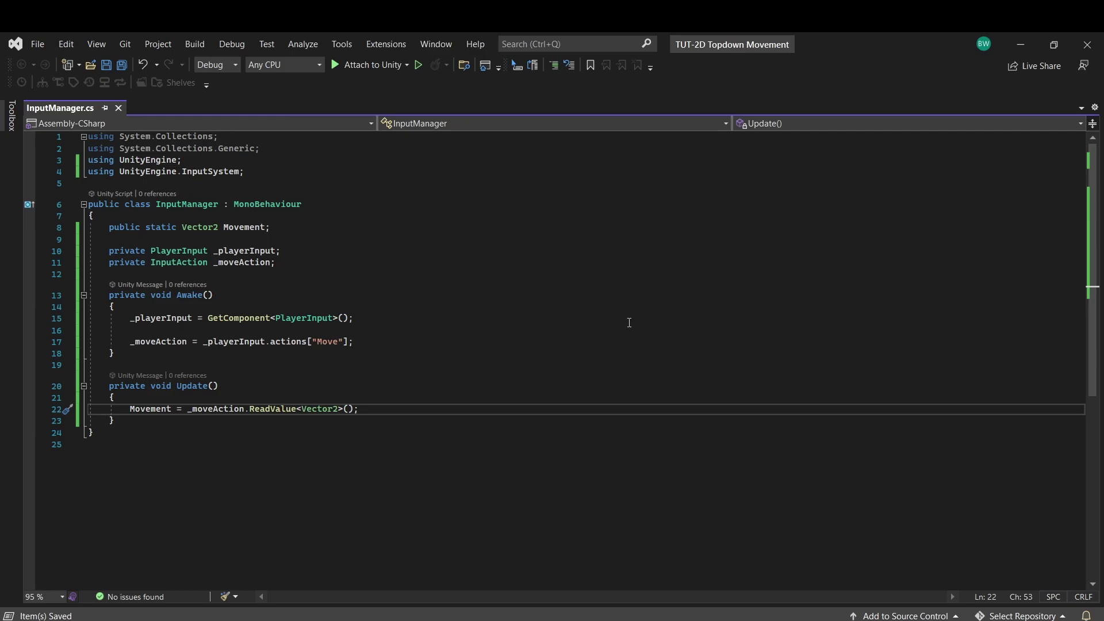
- In Unity, create an Assets/Scripts folder with a Player subfolder inside it
key(alt+Tab)
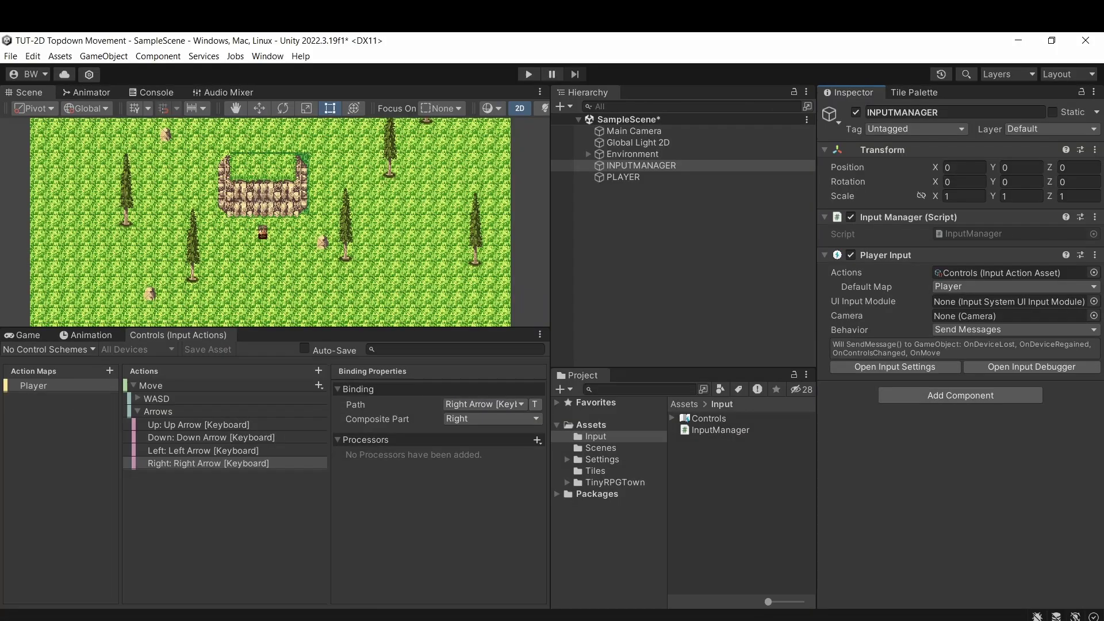
click(589, 425)
right_click(711, 489)
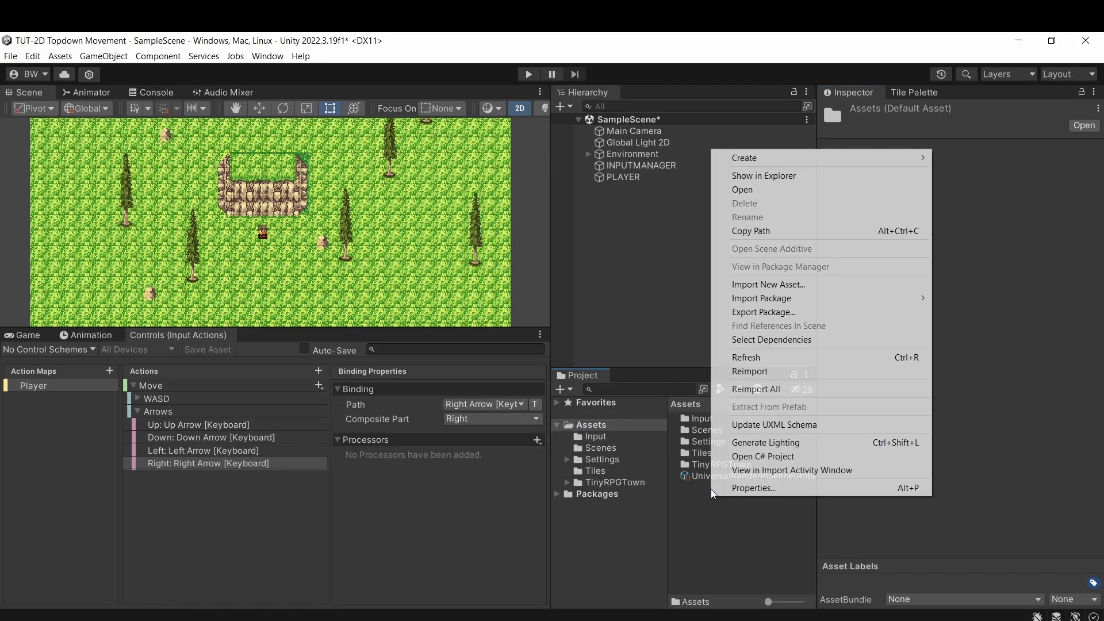
mouse_move(747, 154)
click(985, 55)
text(Scripts)
key(Return)
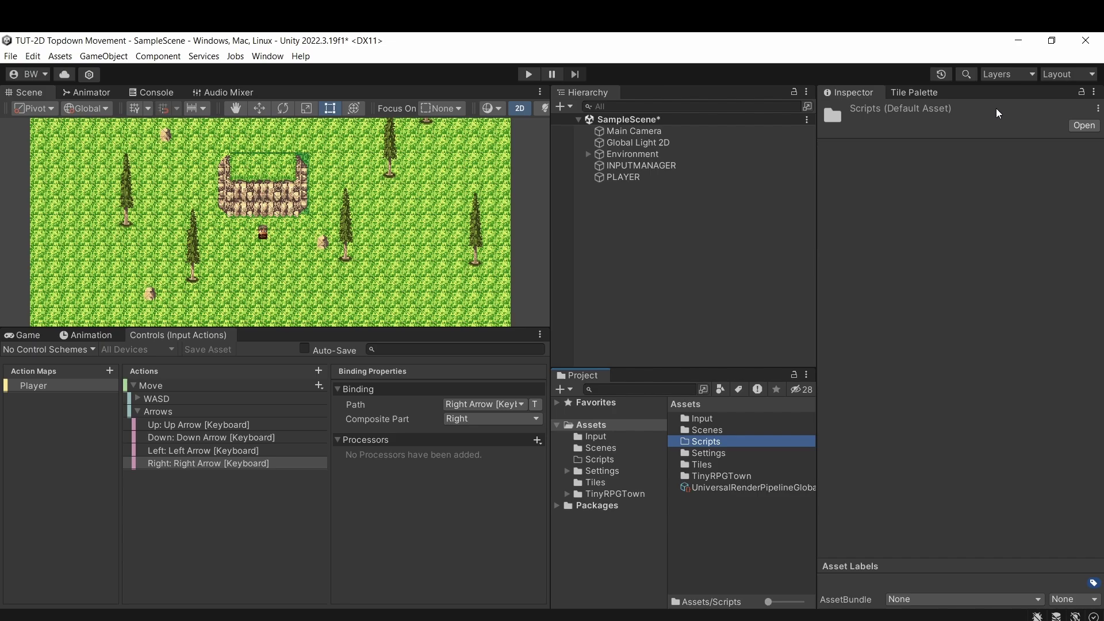
right_click(785, 442)
mouse_move(753, 104)
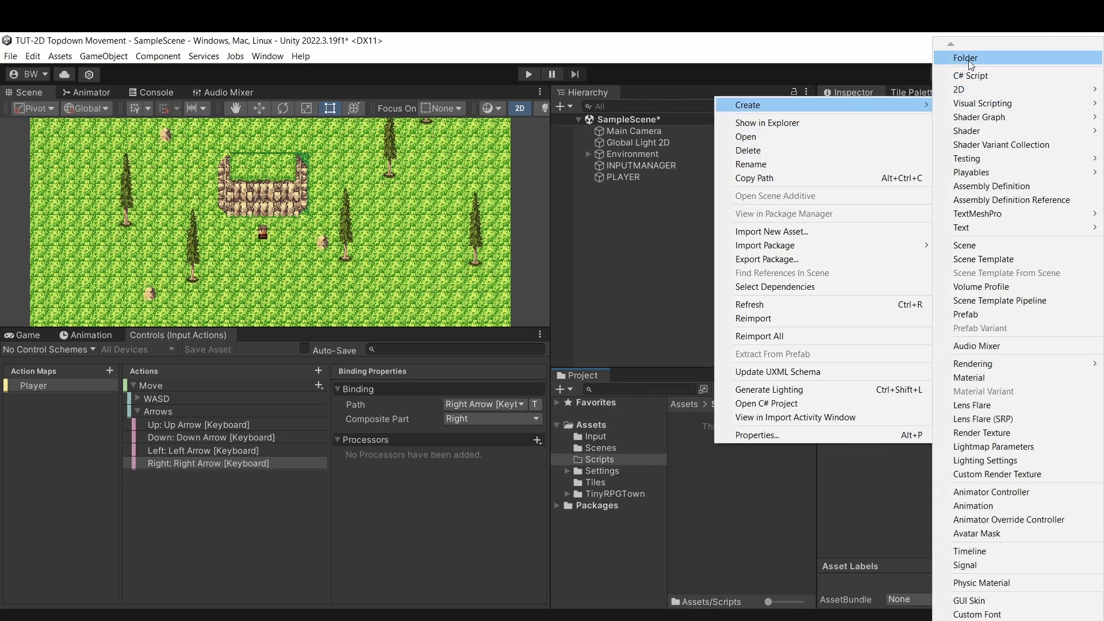
click(970, 55)
text(Player)
key(Return)
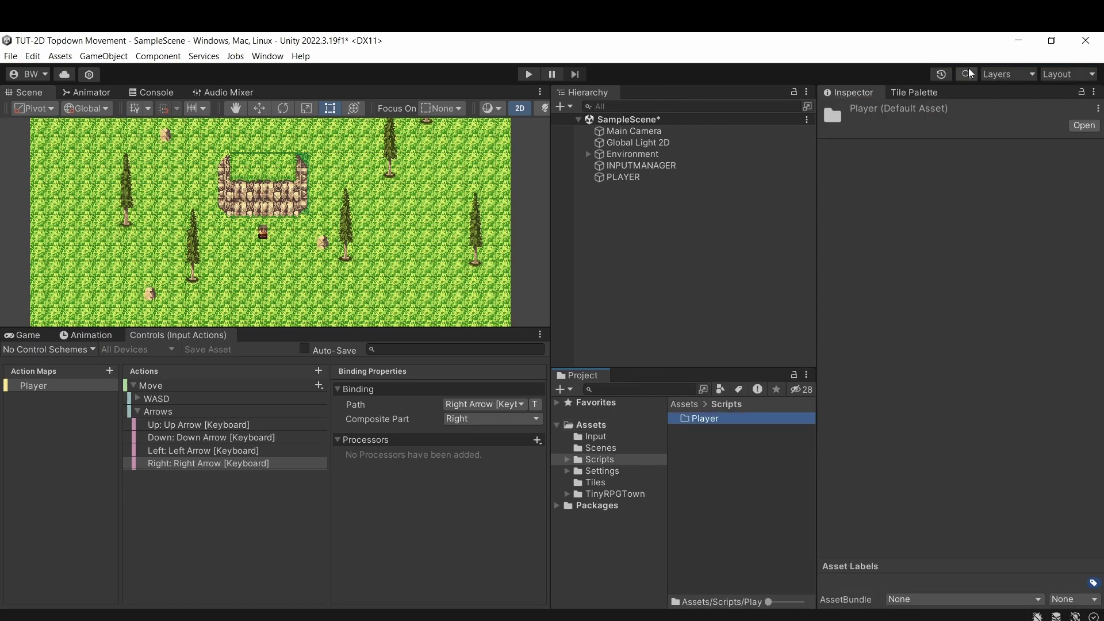
- Create a PlayerMovement C# script in Scripts/Player and attach it to PLAYER
double_click(716, 418)
right_click(710, 447)
mouse_move(759, 109)
click(978, 76)
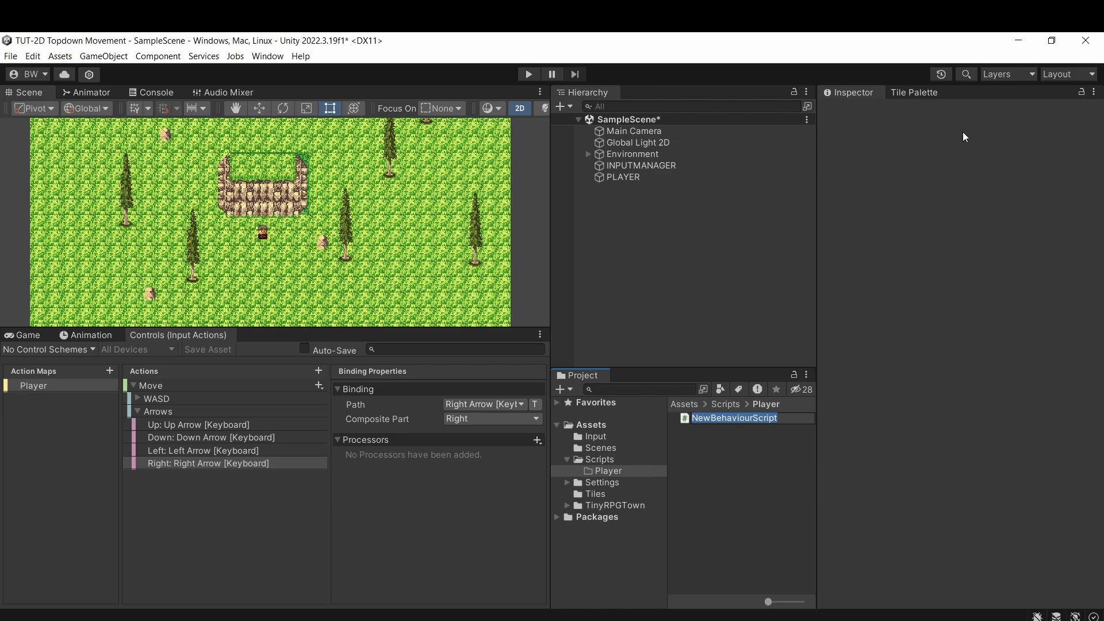
text(PlayerMovement)
key(Return)
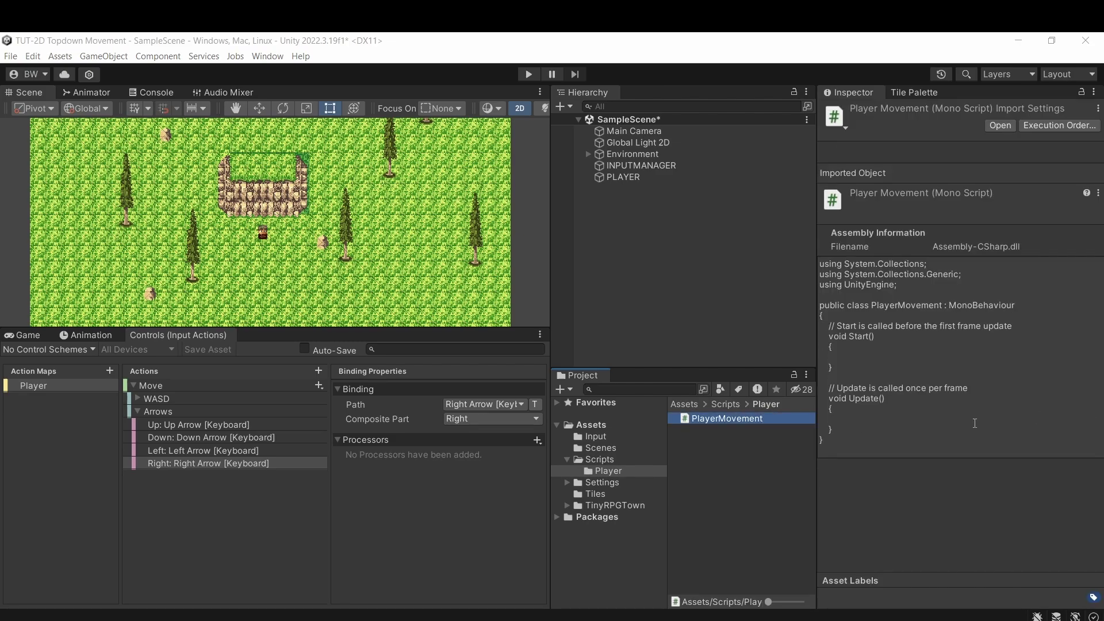
click(722, 471)
click(636, 177)
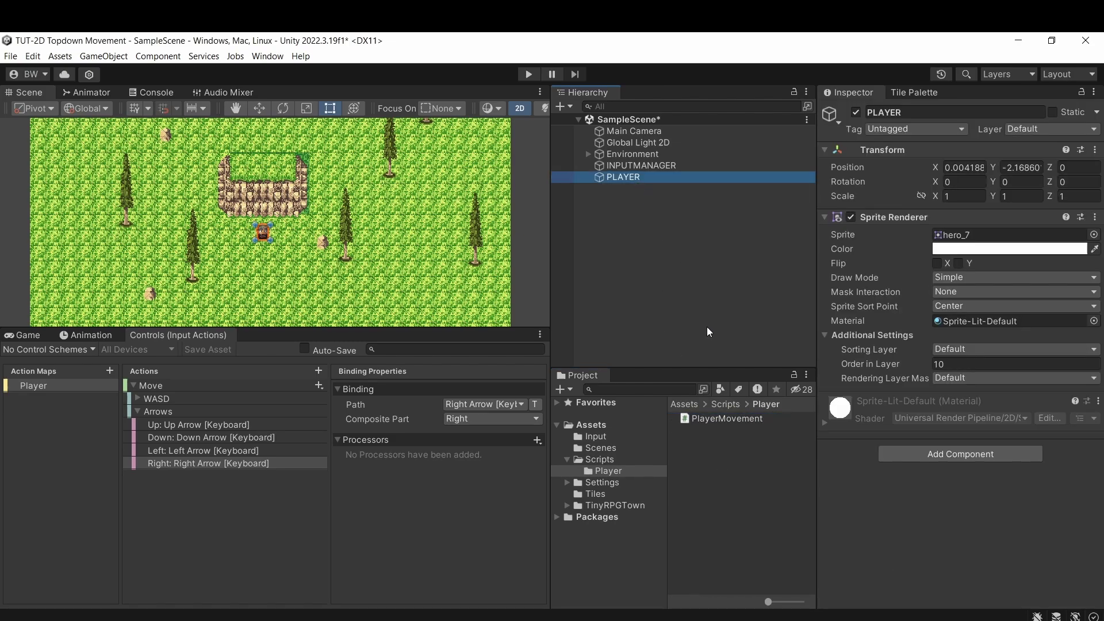
drag(723, 420, 878, 530)
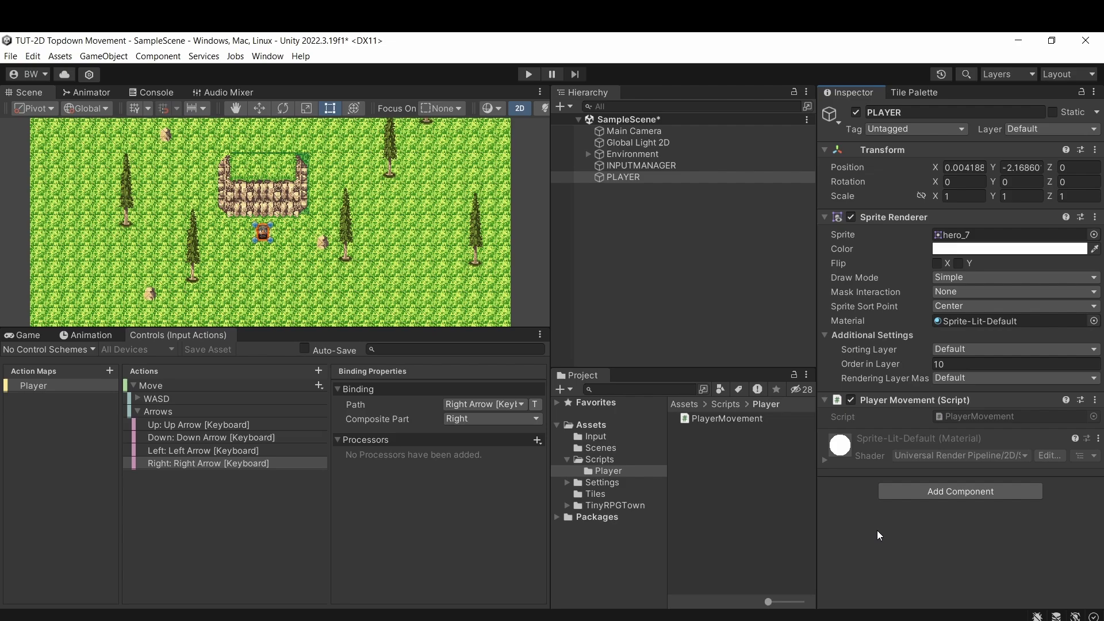
- Add a Rigidbody 2D with Gravity Scale 0, Angular Drag 0, Interpolate, placed above PlayerMovement
click(905, 492)
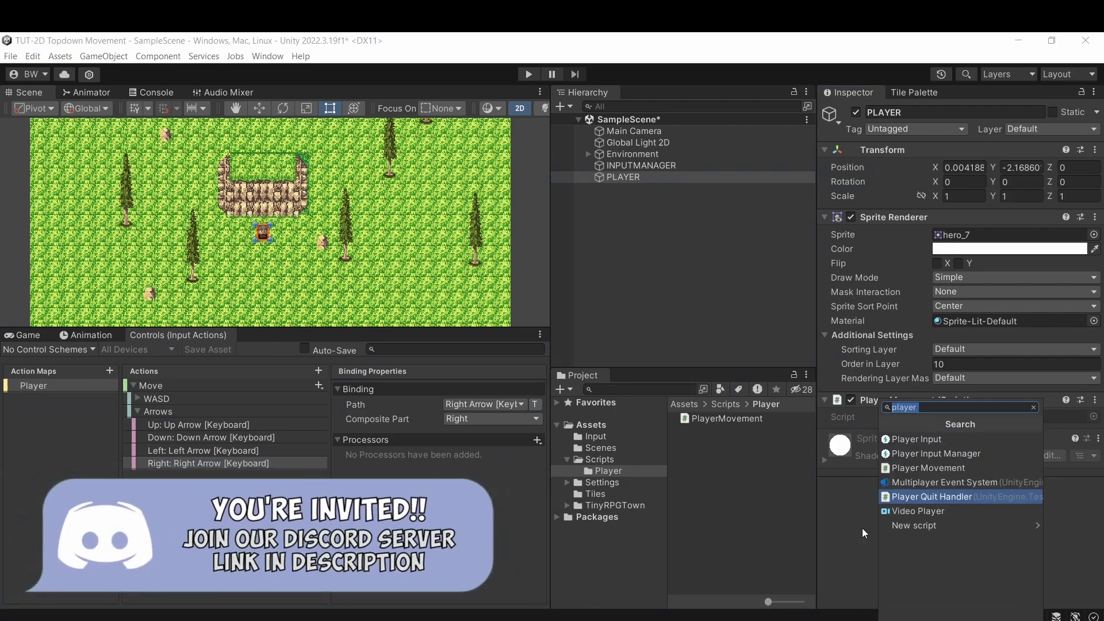
text(rig)
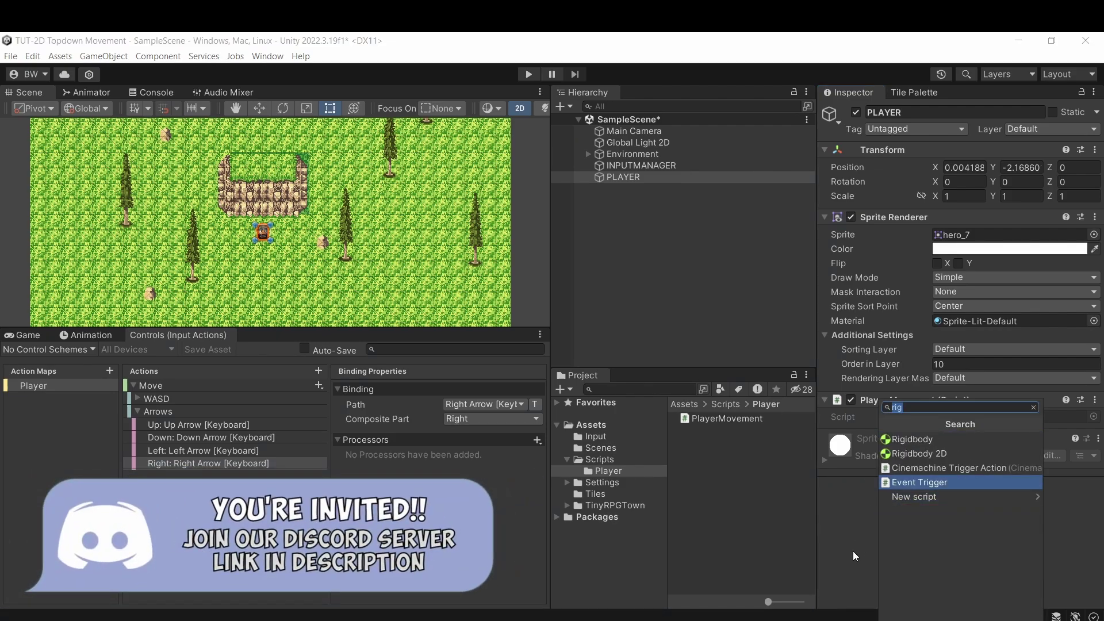
key(Up)
key(Up)
key(Return)
click(825, 437)
scroll(825, 436, down, 3)
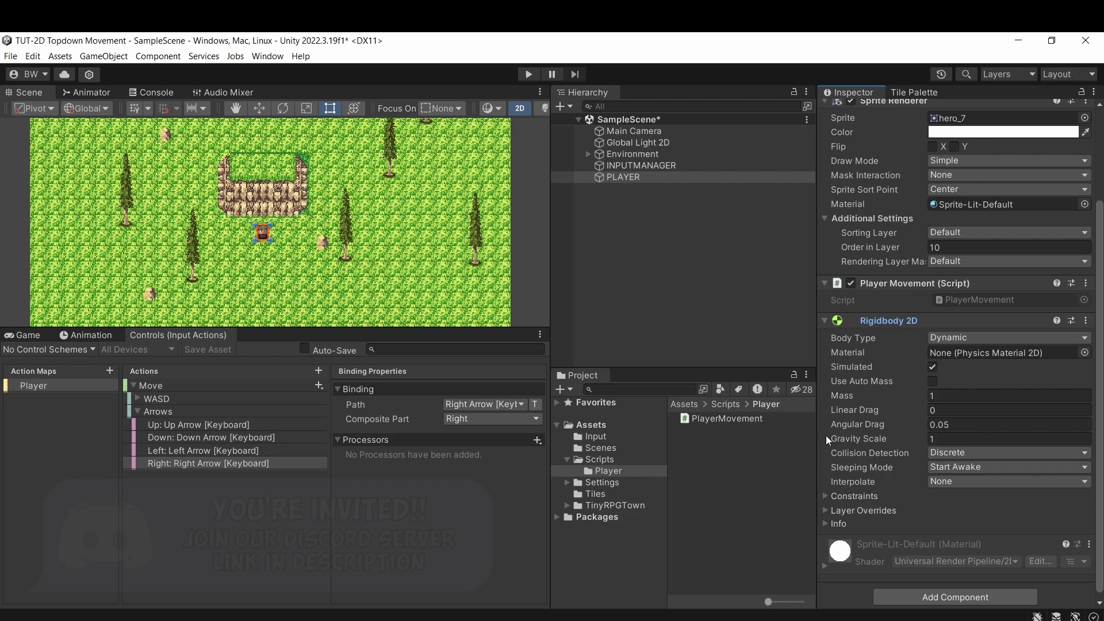
click(952, 439)
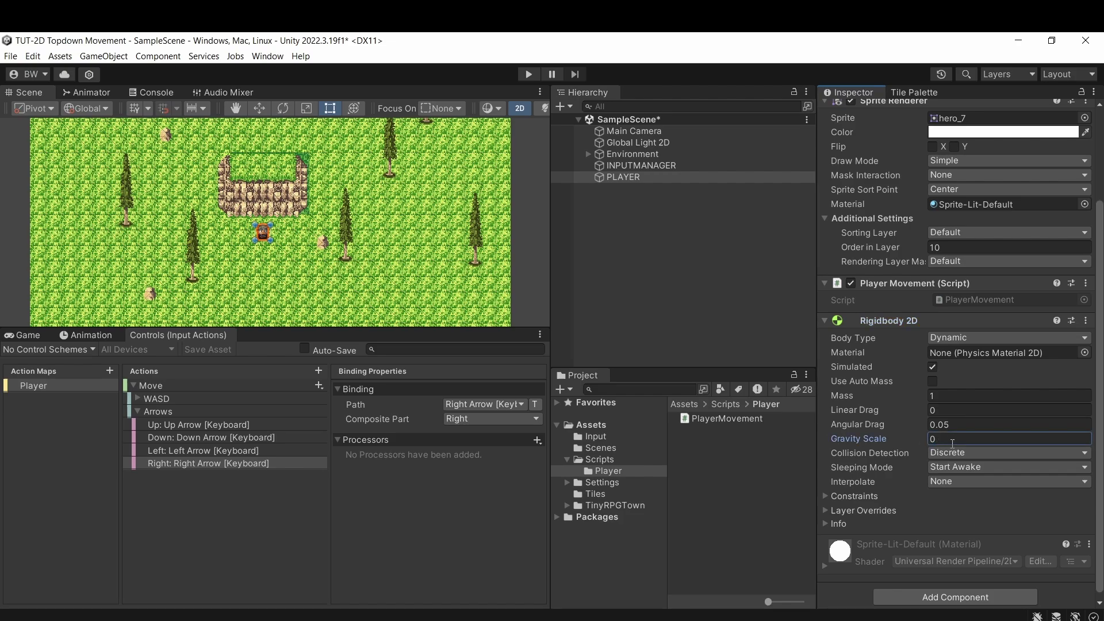
click(960, 425)
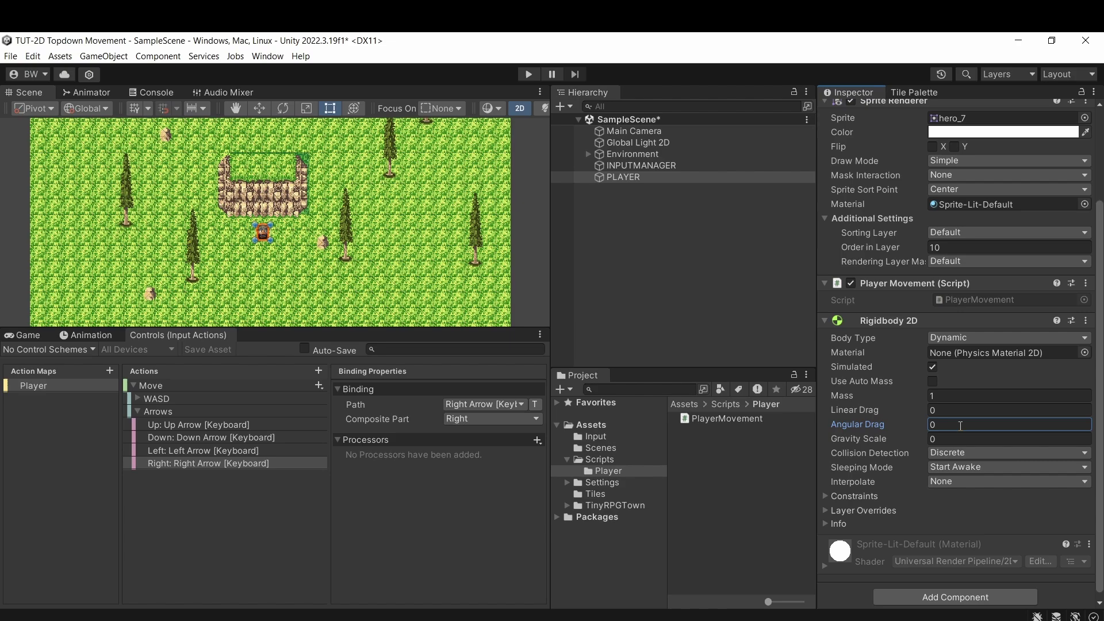
click(948, 480)
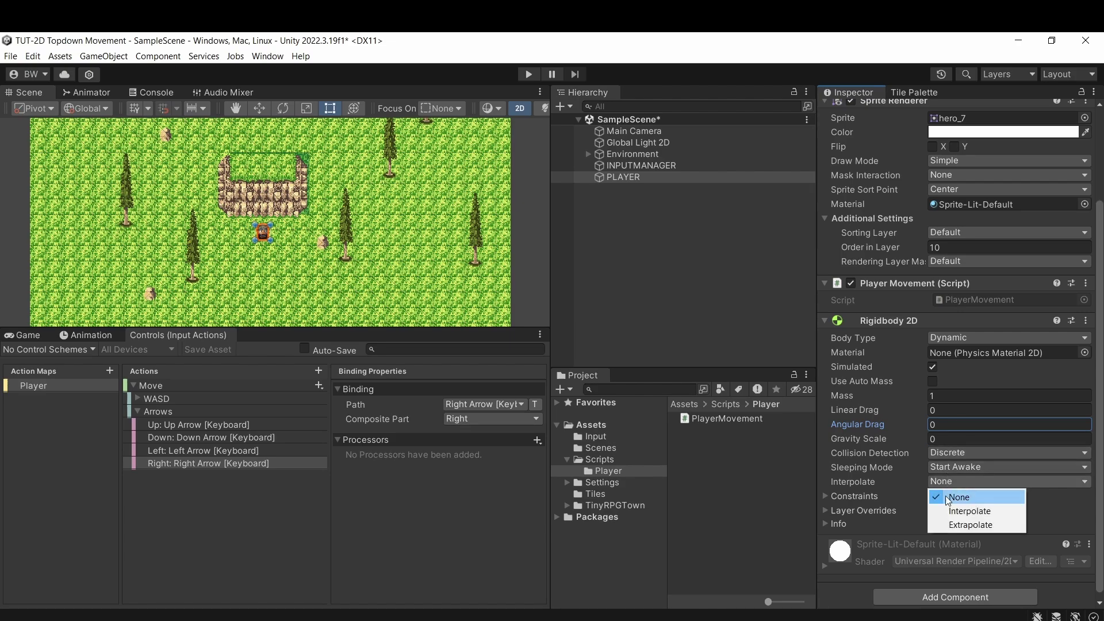
click(971, 509)
drag(868, 321, 822, 284)
click(823, 284)
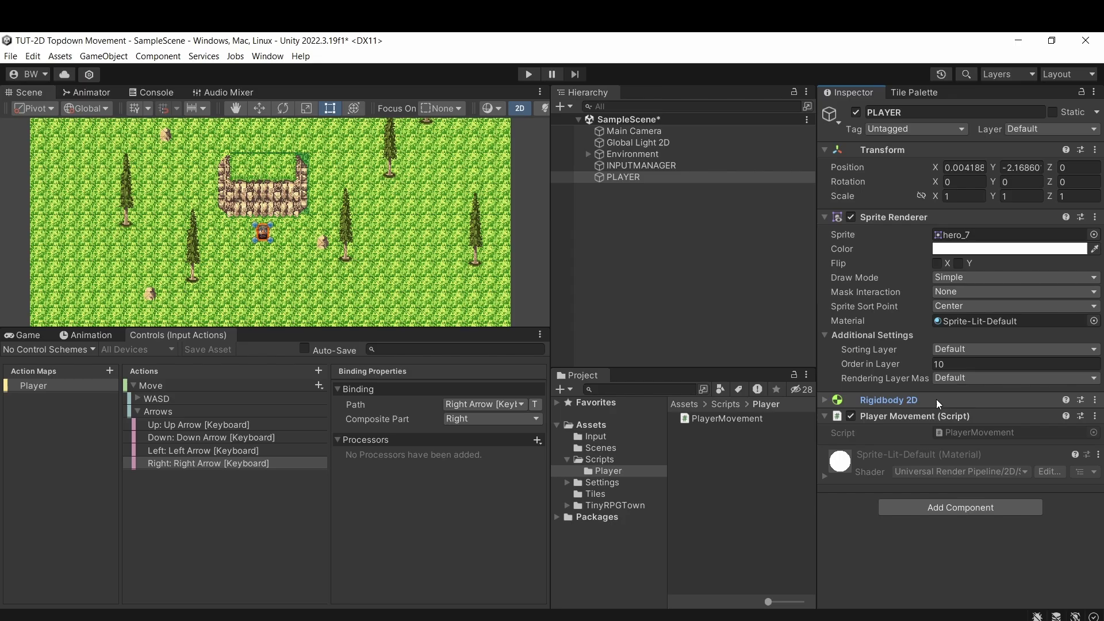
- Open PlayerMovement and add fields: serialized _moveSpeed = 5f, Vector2 _movement, Rigidbody2D _rb
double_click(957, 435)
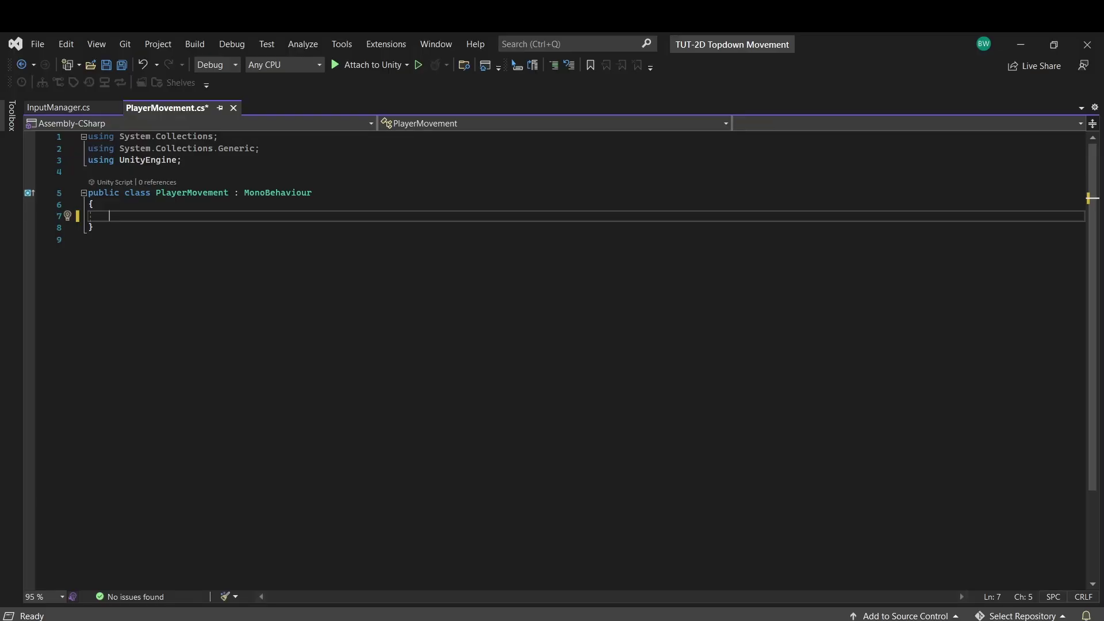
text([SerializeField] private)
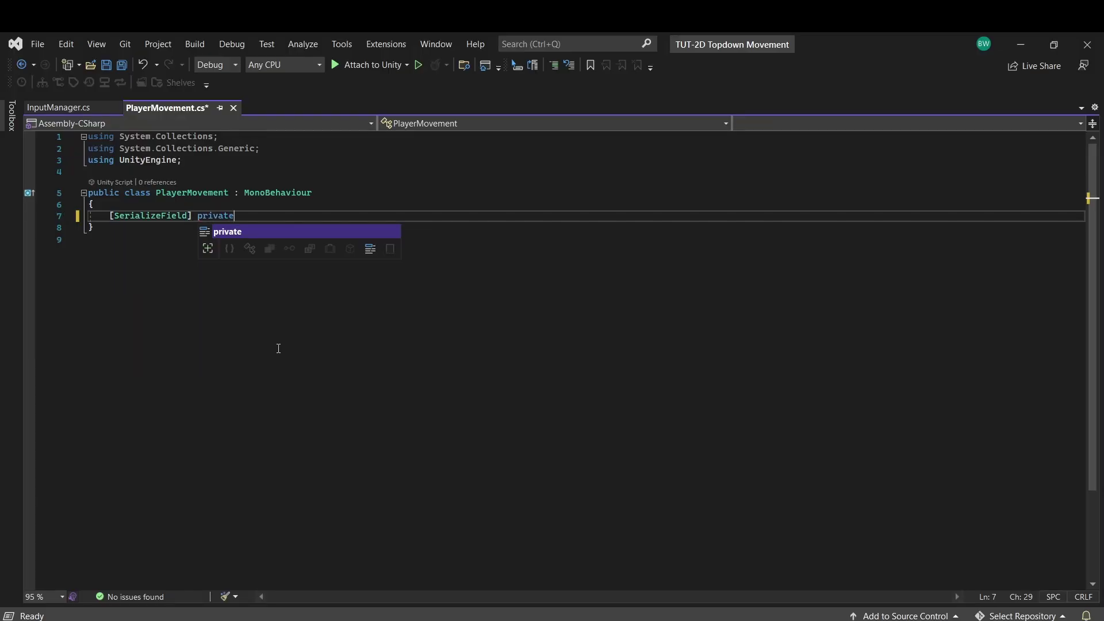
text( float _moveSpeed = )
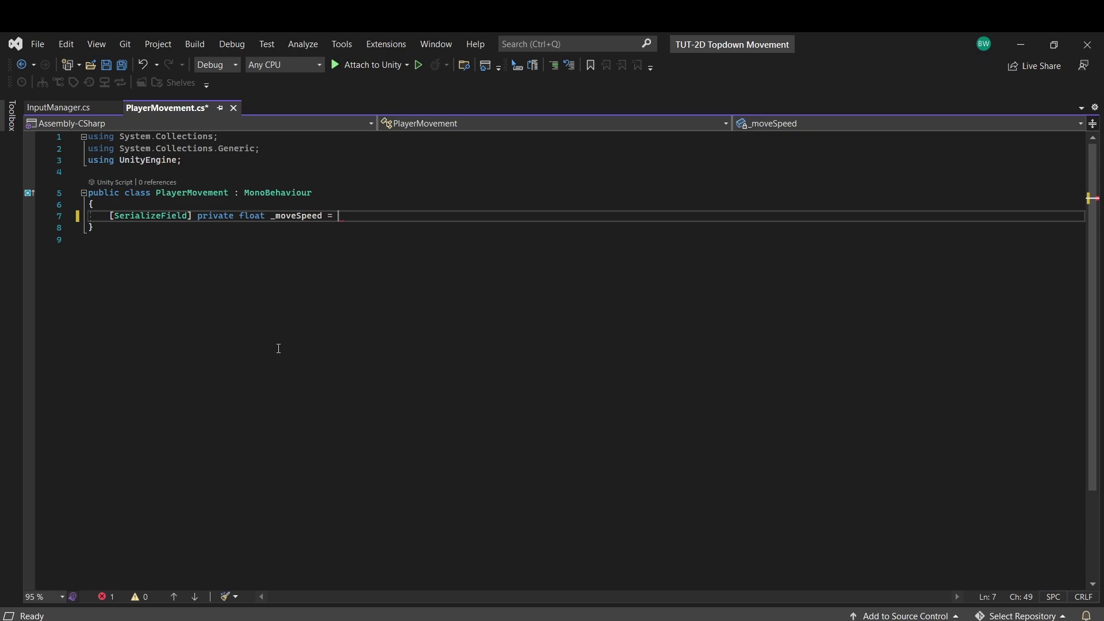
text(5f;)
key(Return)
key(Return)
text(private Vec)
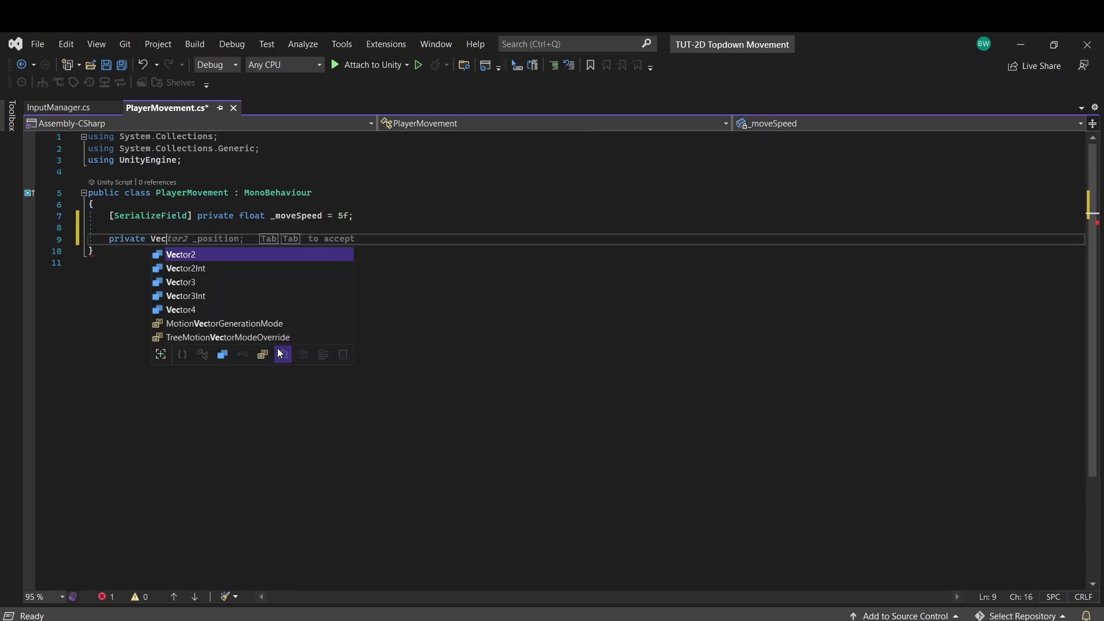
text(tor2 _movement;)
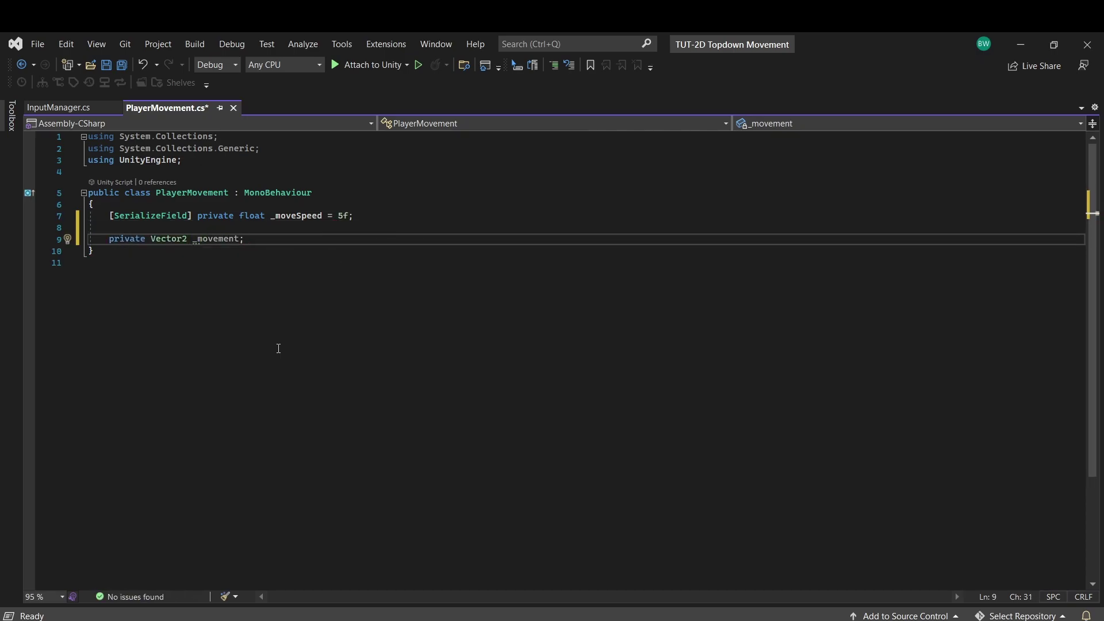
key(Return)
key(Return)
text(private Rigidbody2D )
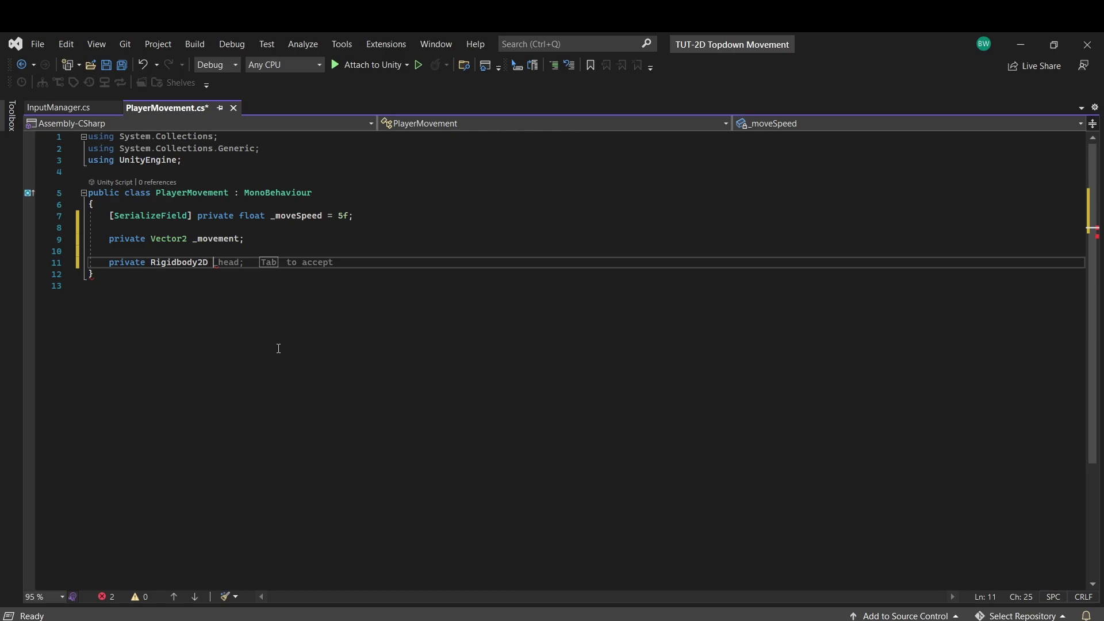
text(_rb;)
key(Return)
key(Return)
- Add an Awake method assigning _rb with GetComponent<Rigidbody2D>()
text(a)
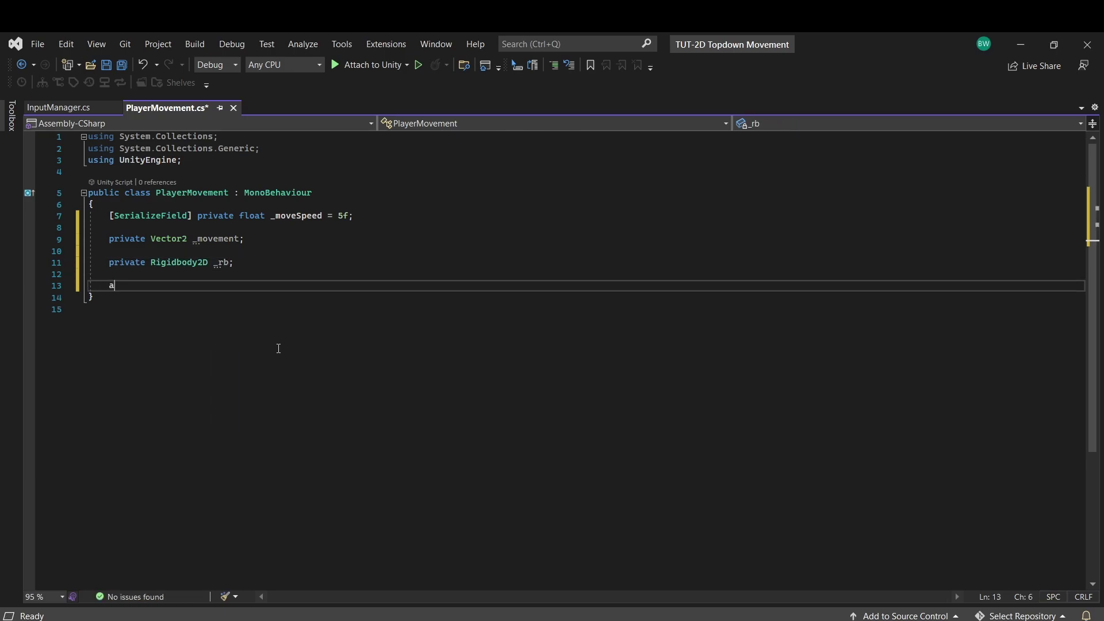
key(Tab)
text(_rb)
key(Tab)
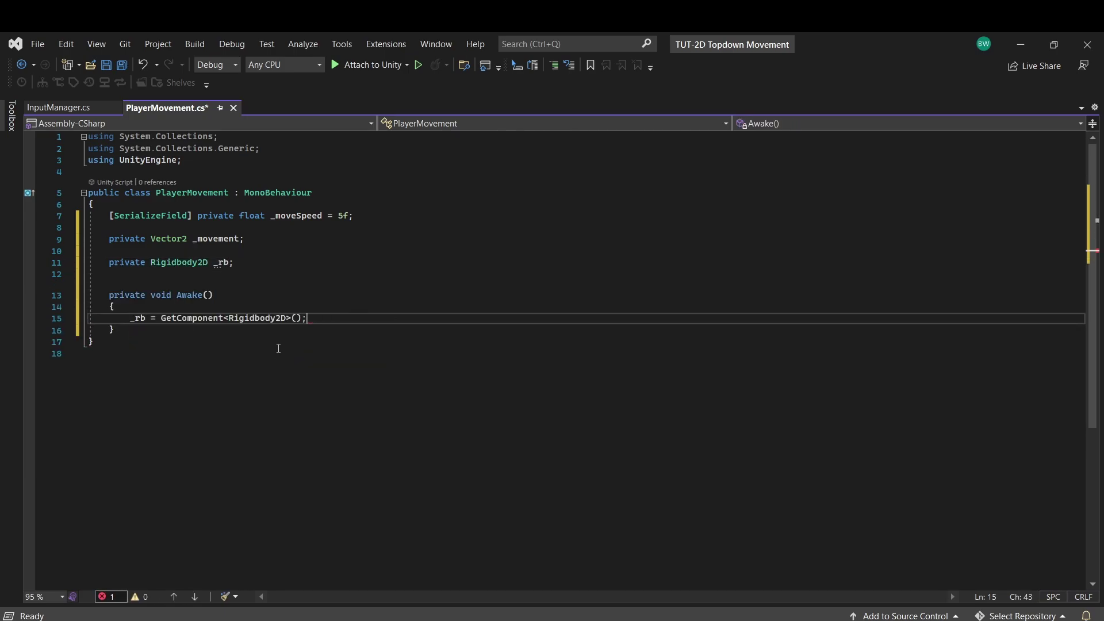
- Add Update that sets _movement from InputManager.Movement's x and y
key(Down)
key(Return)
key(Return)
text(update)
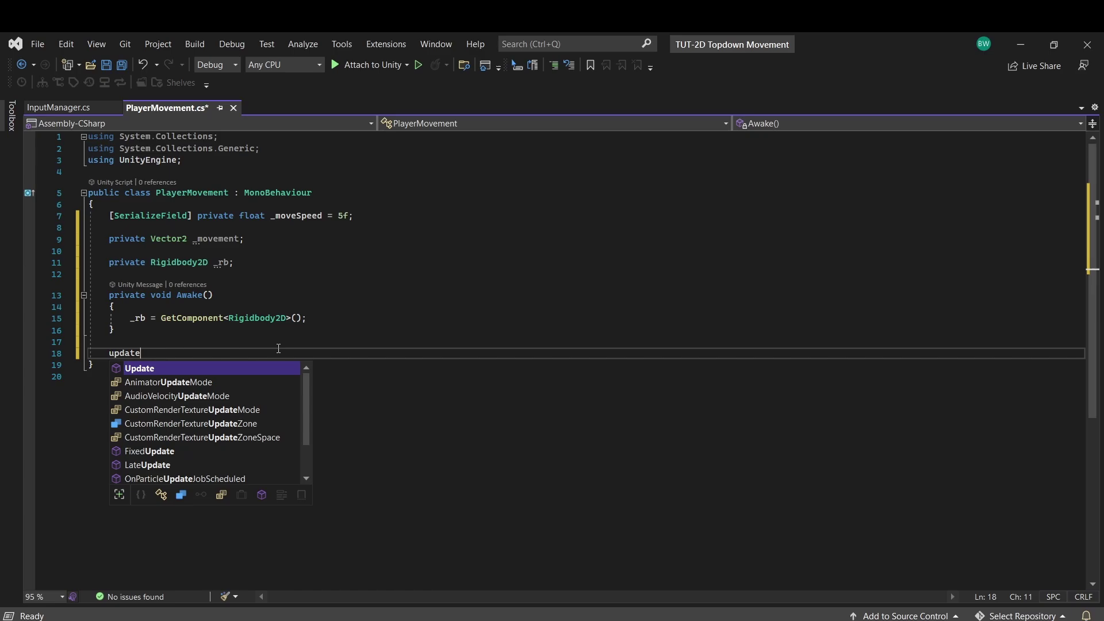
key(Tab)
text(_movement.s)
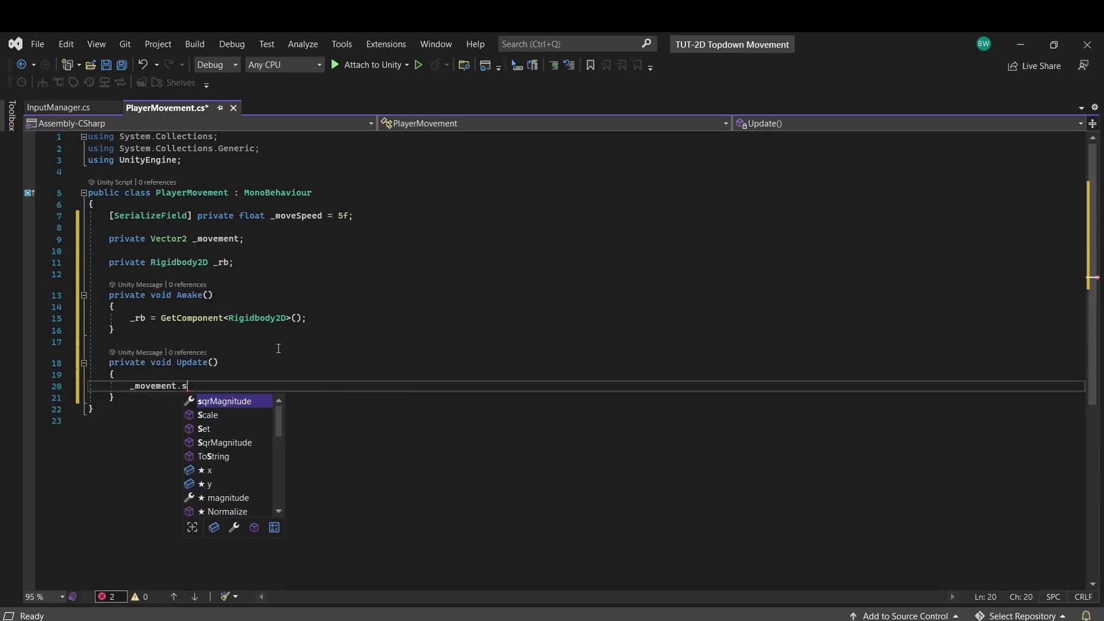
text(et)
key(Tab)
text(()
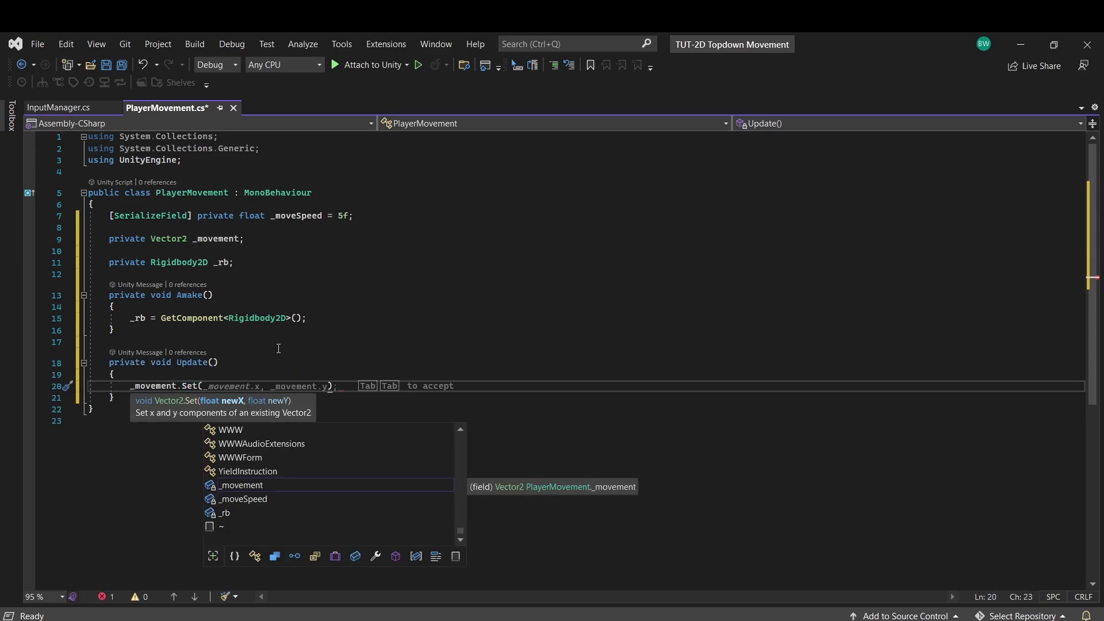
text(InputManager.move)
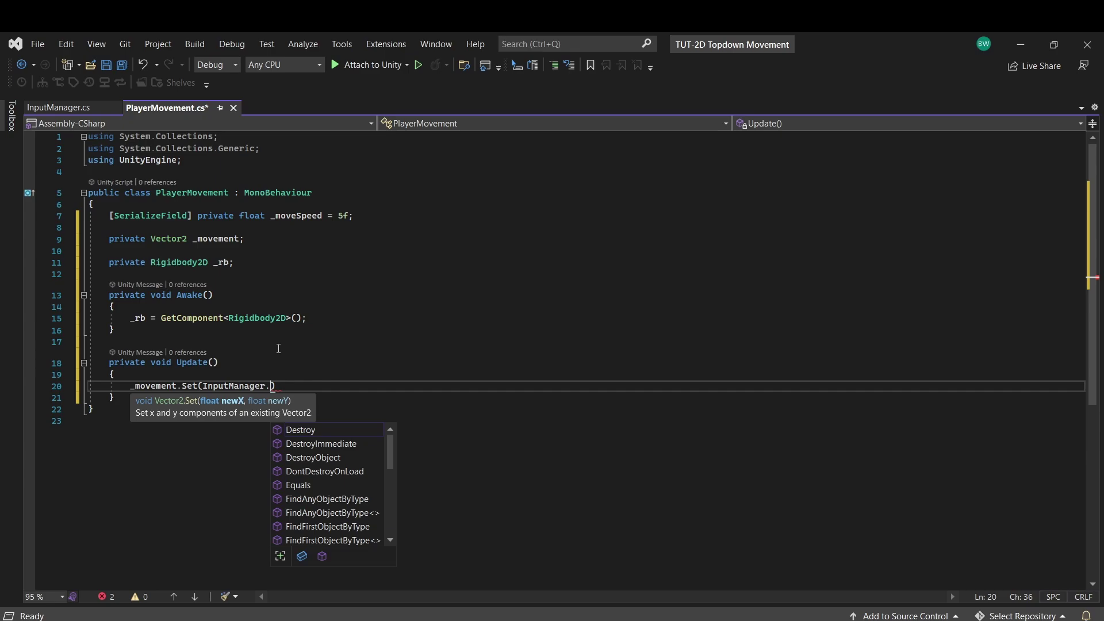
text(.x, input)
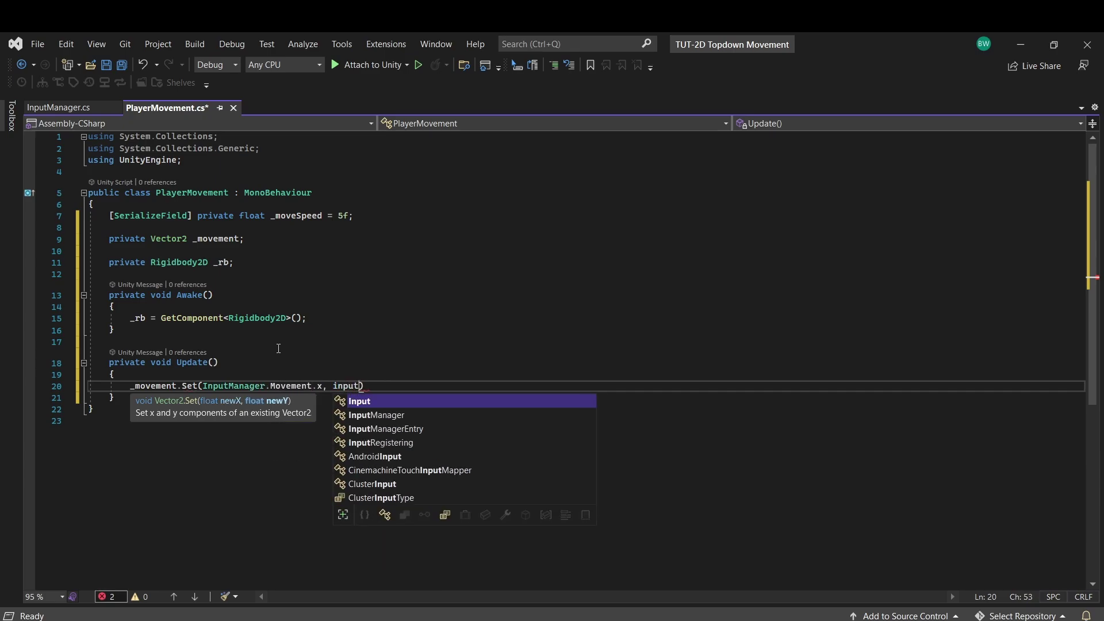
text(Manager.Movement.y)
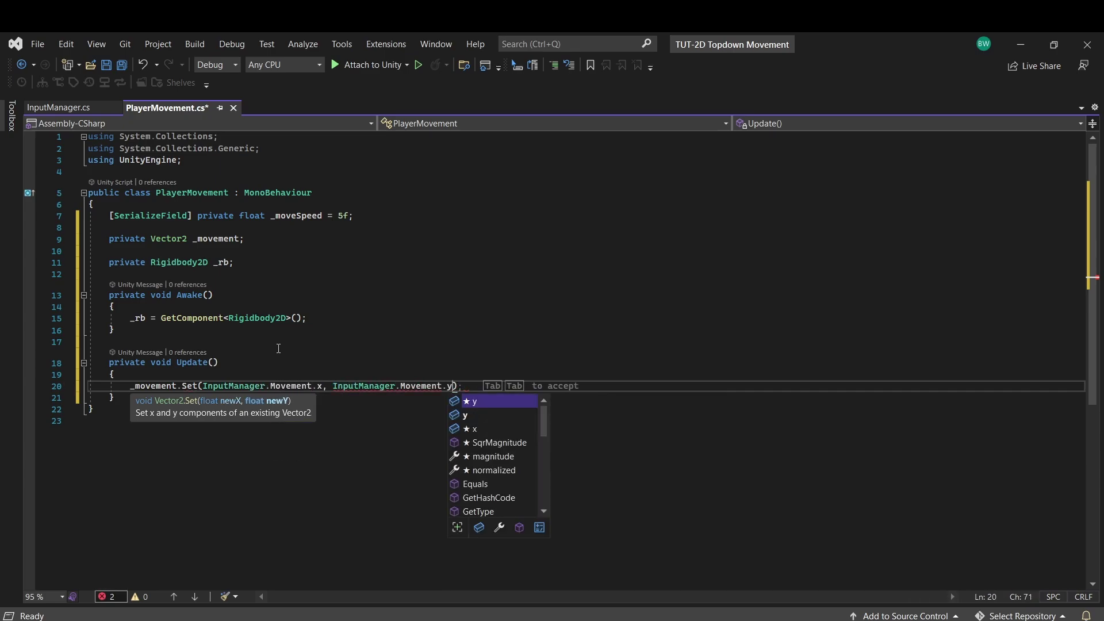
text(;)
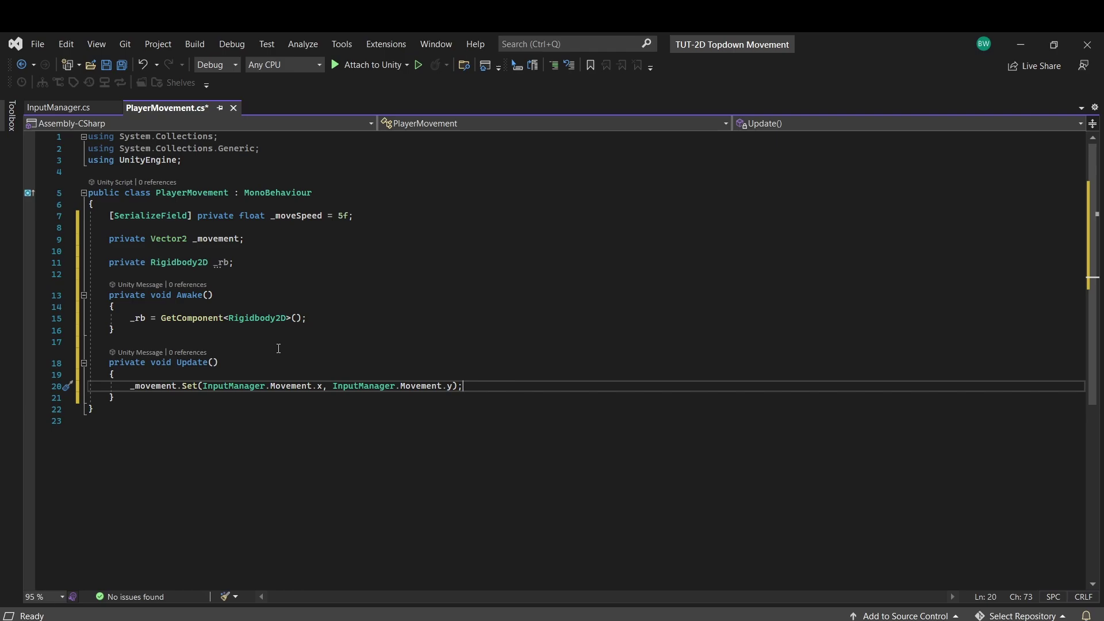
- Set _rb.velocity to _movement * _moveSpeed in Update and save the script
double_click(148, 388)
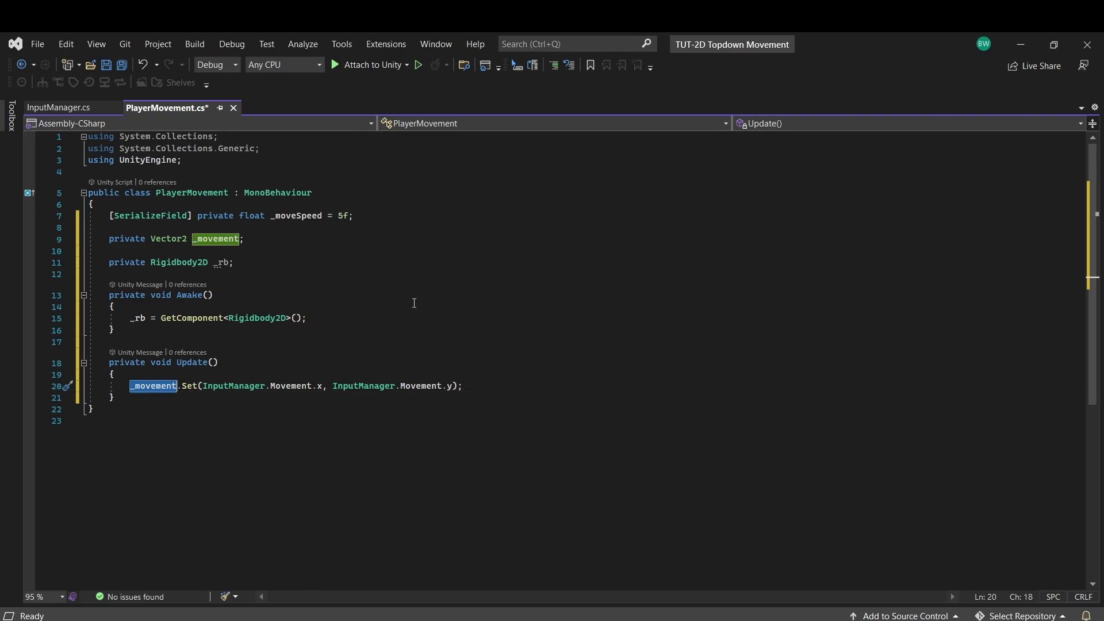
key(End)
key(Return)
key(Return)
text(_rb.ve)
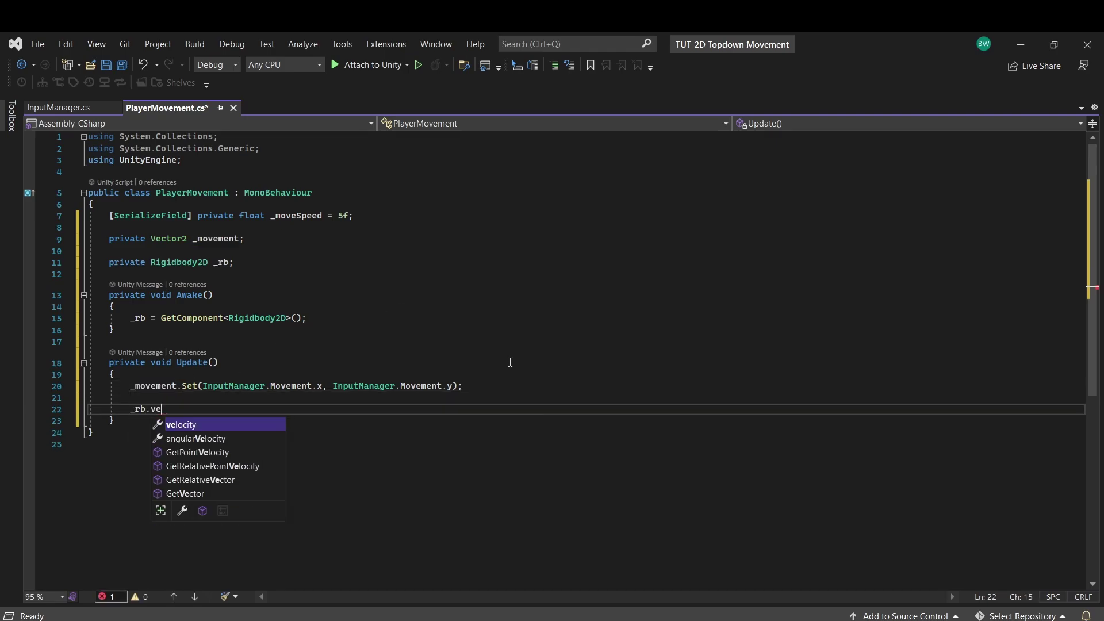
key(Tab)
text(= _move)
key(Tab)
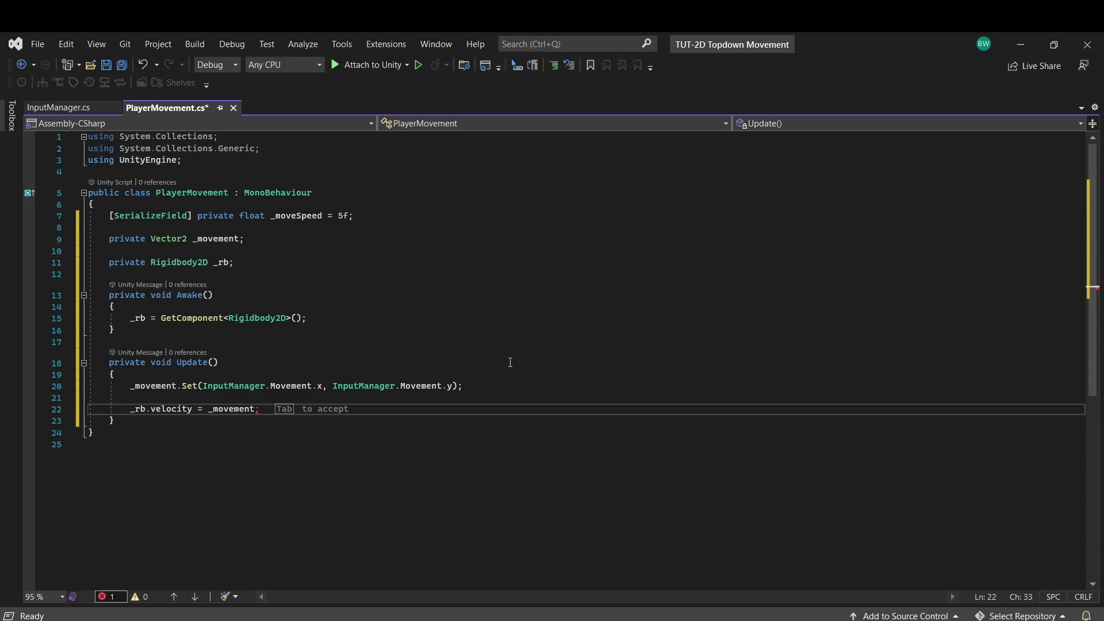
text(* _moveS)
key(Tab)
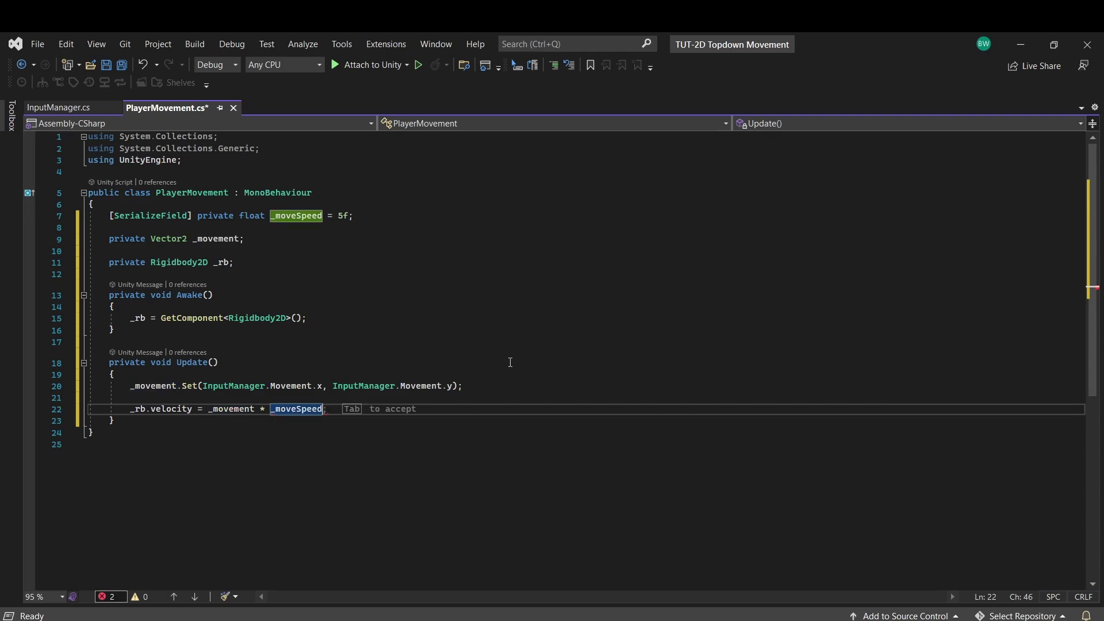
key(Tab)
key(ctrl+s)
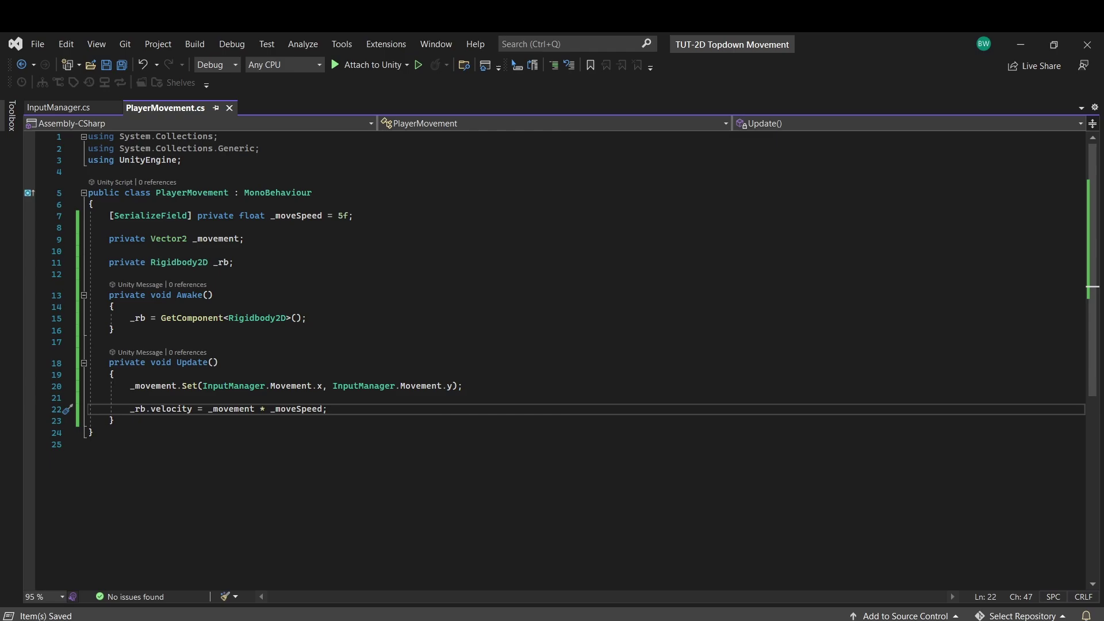
double_click(159, 407)
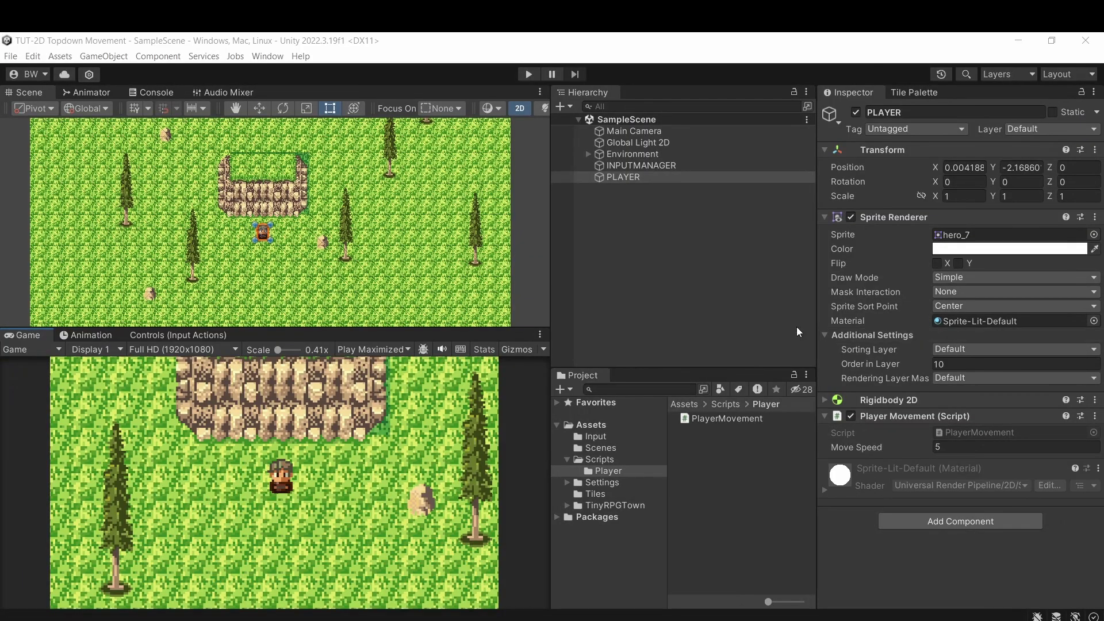
- Enter Play mode, walk PLAYER in all directions with W, A, S, D, then stop playing
key(ctrl+p)
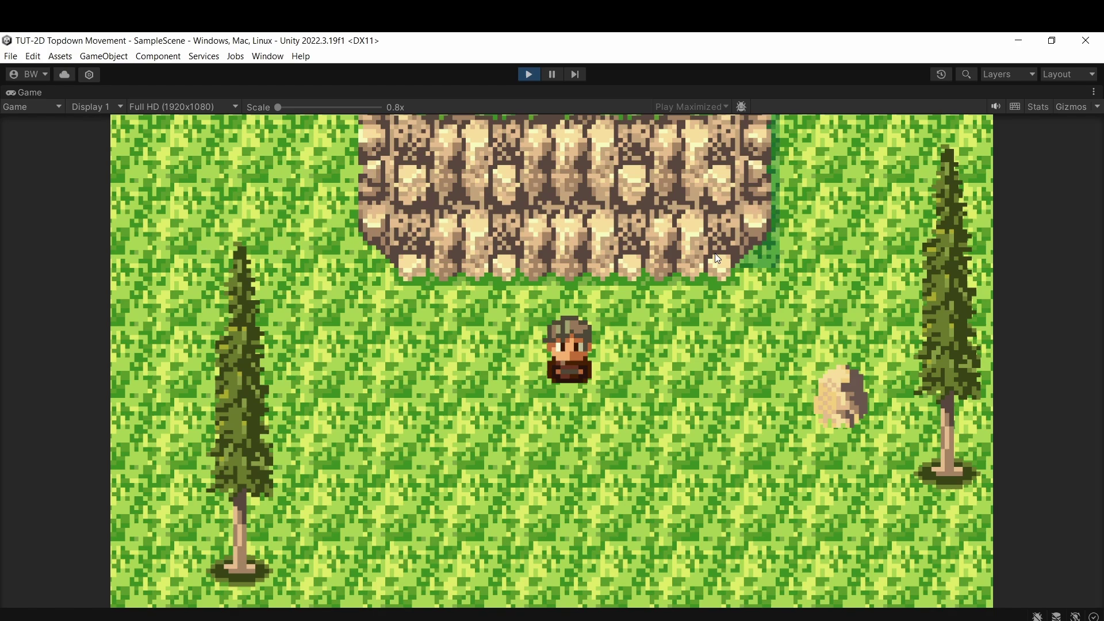
key(d)
key(s)
key(a)
key(w)
key(a)
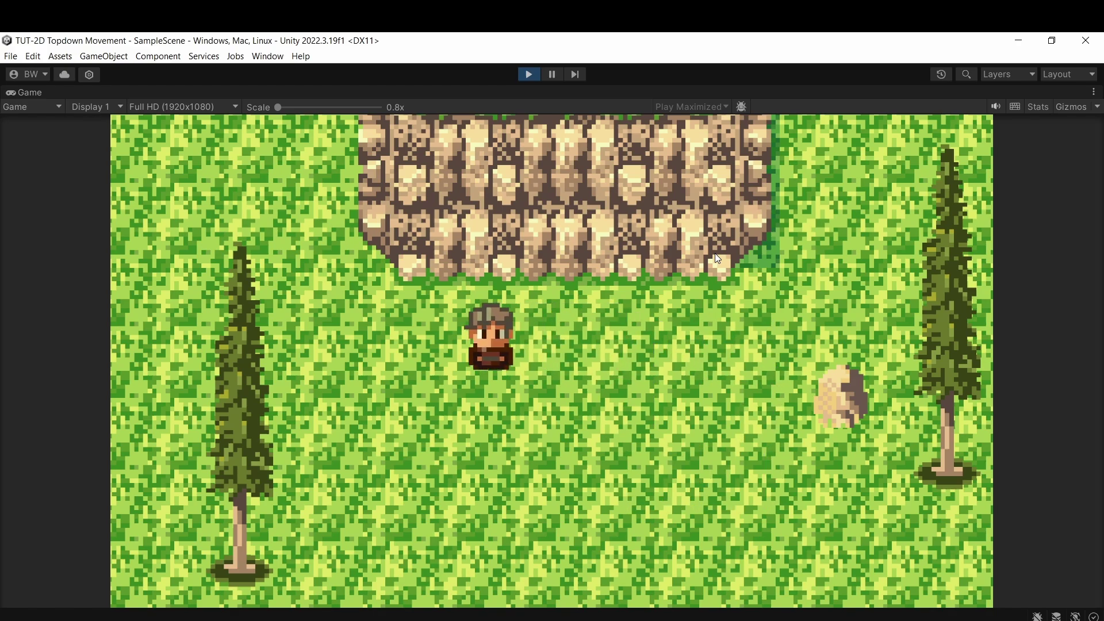
key(s)
key(d)
key(w)
key(s)
key(a)
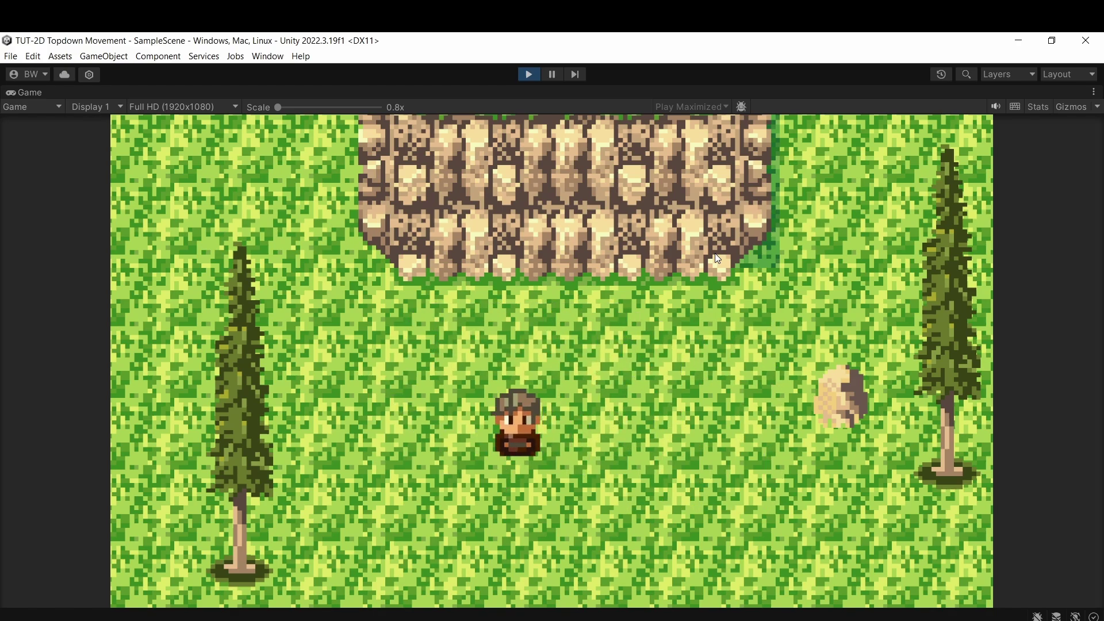
key(w)
key(ctrl+p)
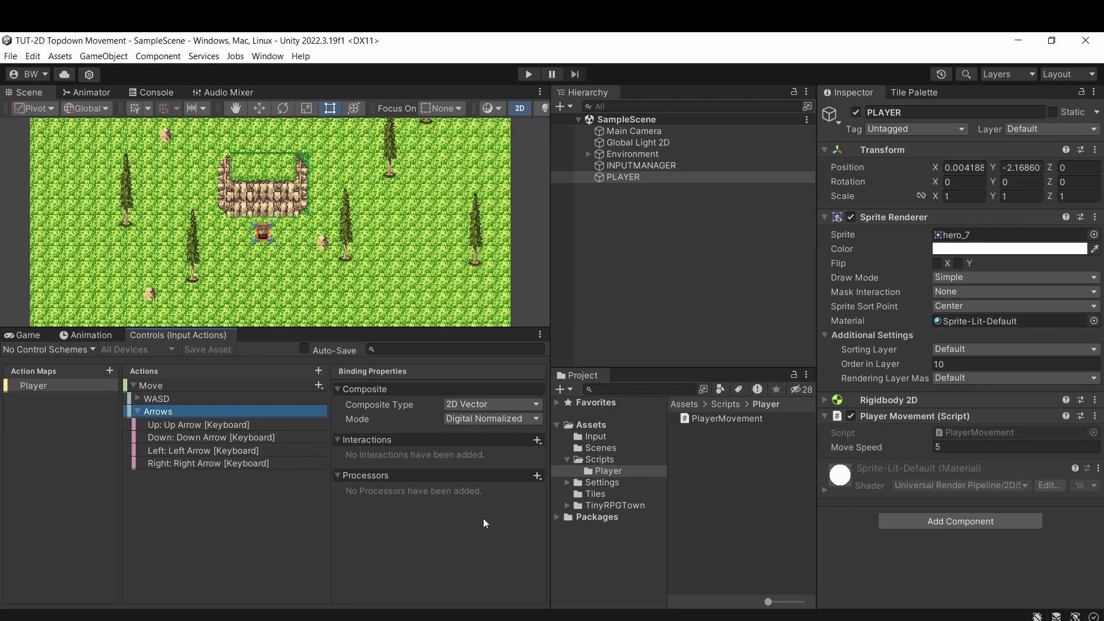
- Create an Animations folder under Assets
click(605, 427)
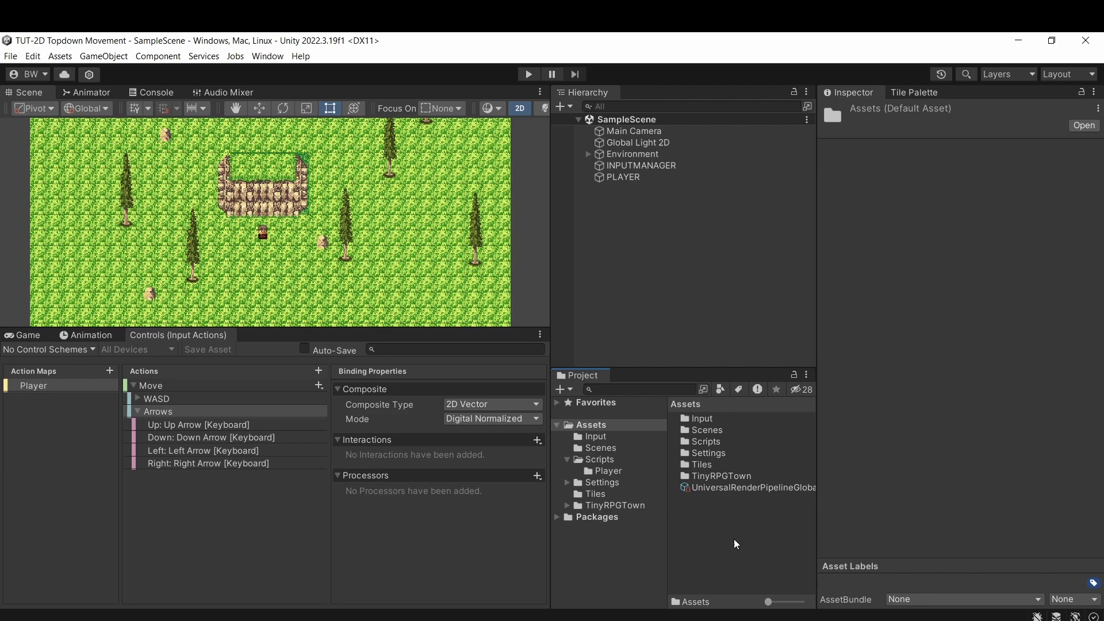
right_click(740, 550)
mouse_move(826, 207)
click(631, 62)
text(A)
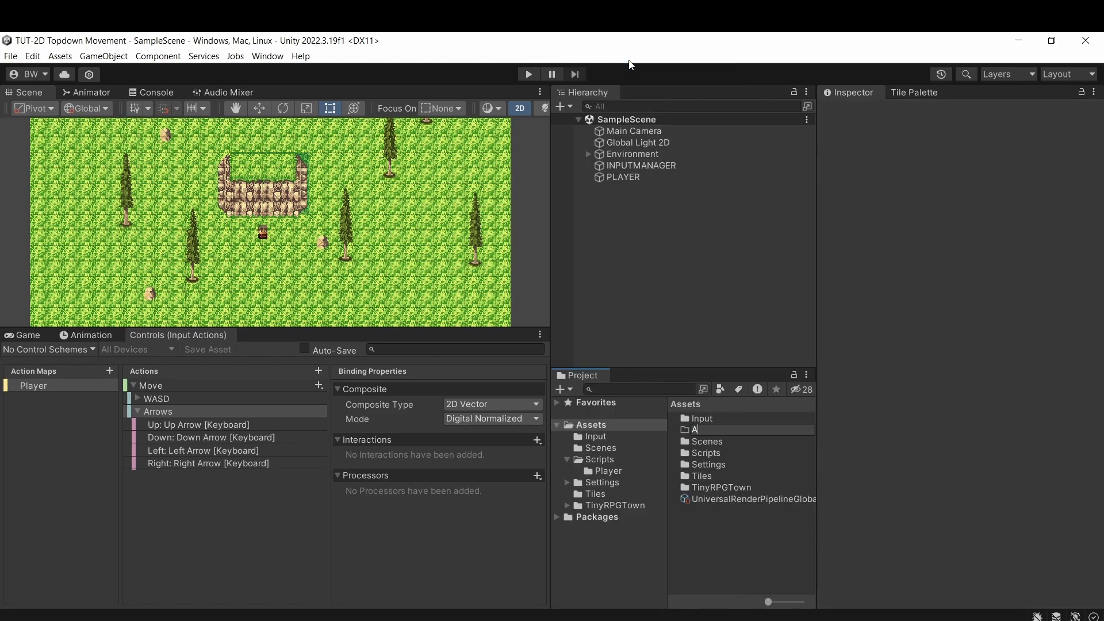
text(nimations)
key(Return)
- Open the Animation window from the Window menu and dock it into the bottom panel
click(268, 56)
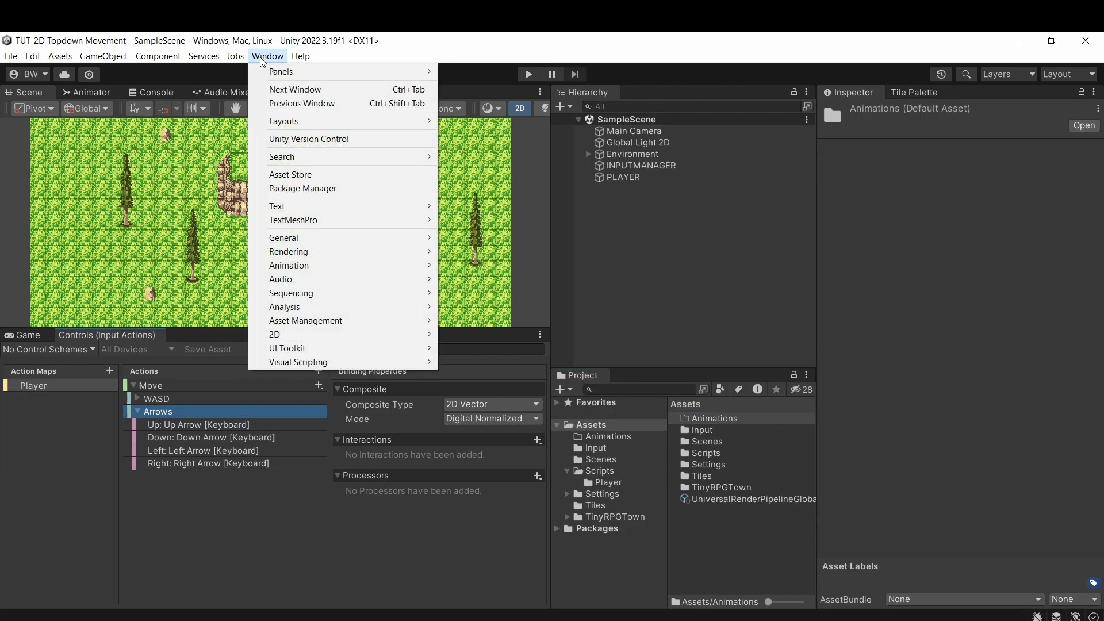
mouse_move(351, 268)
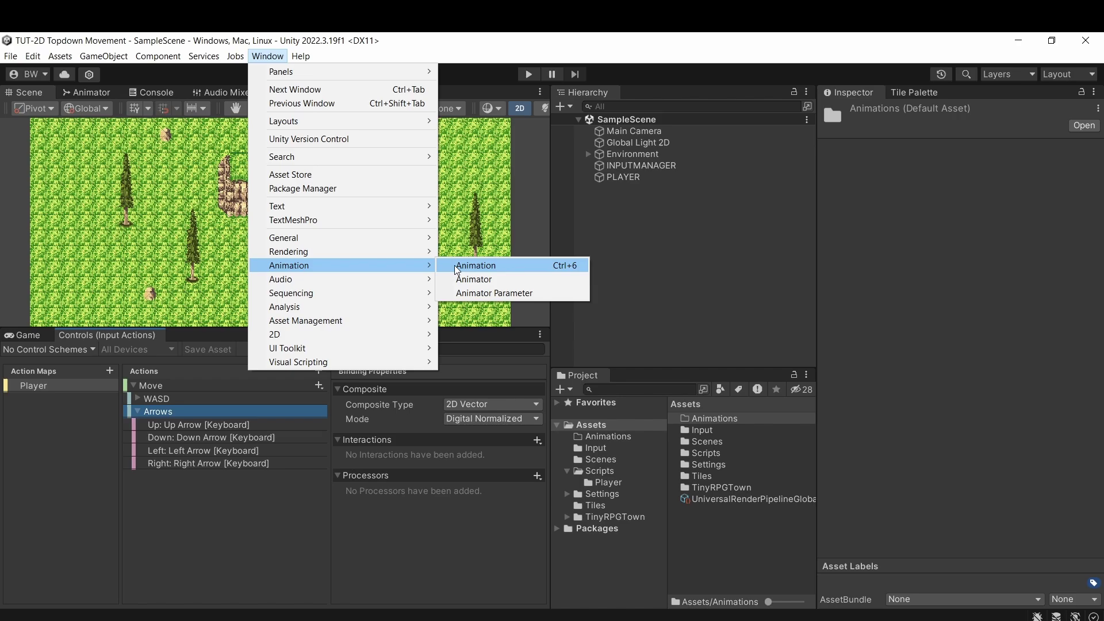
click(484, 267)
drag(453, 226, 202, 343)
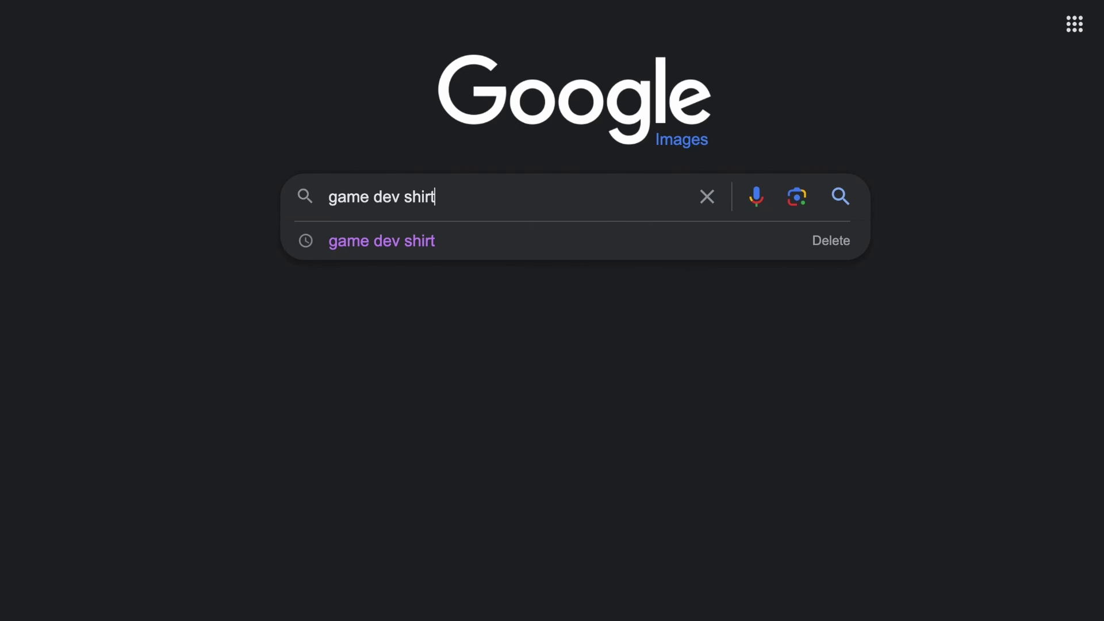
- Submit the 'game dev shirt' Google Images search
key(Return)
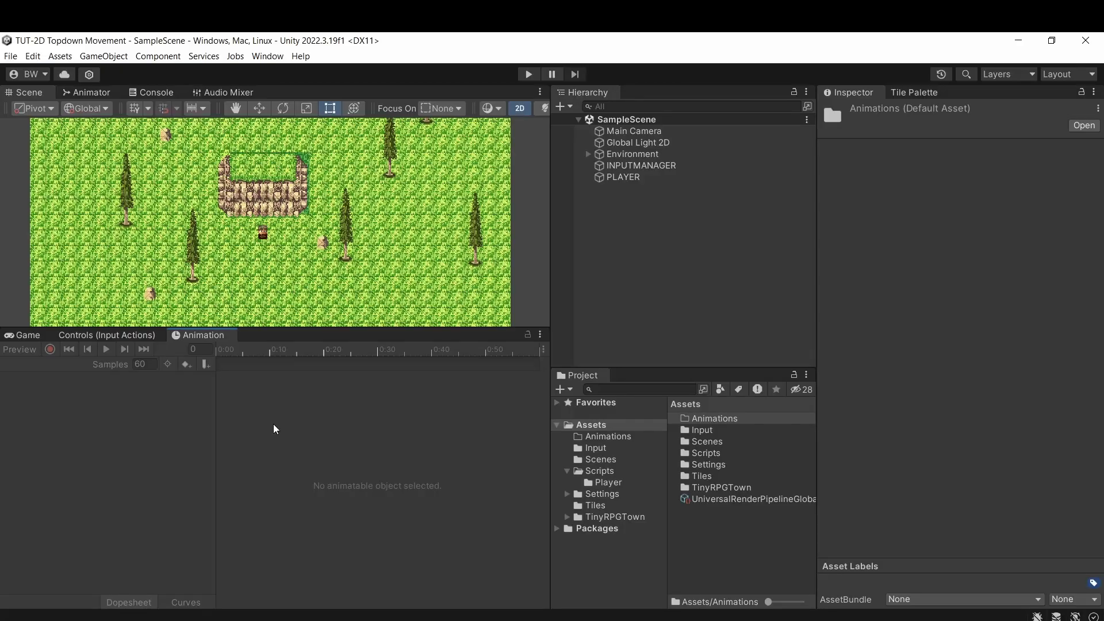
- With PLAYER selected, create a Walk-LEFT animation clip saved in the Animations folder
click(615, 178)
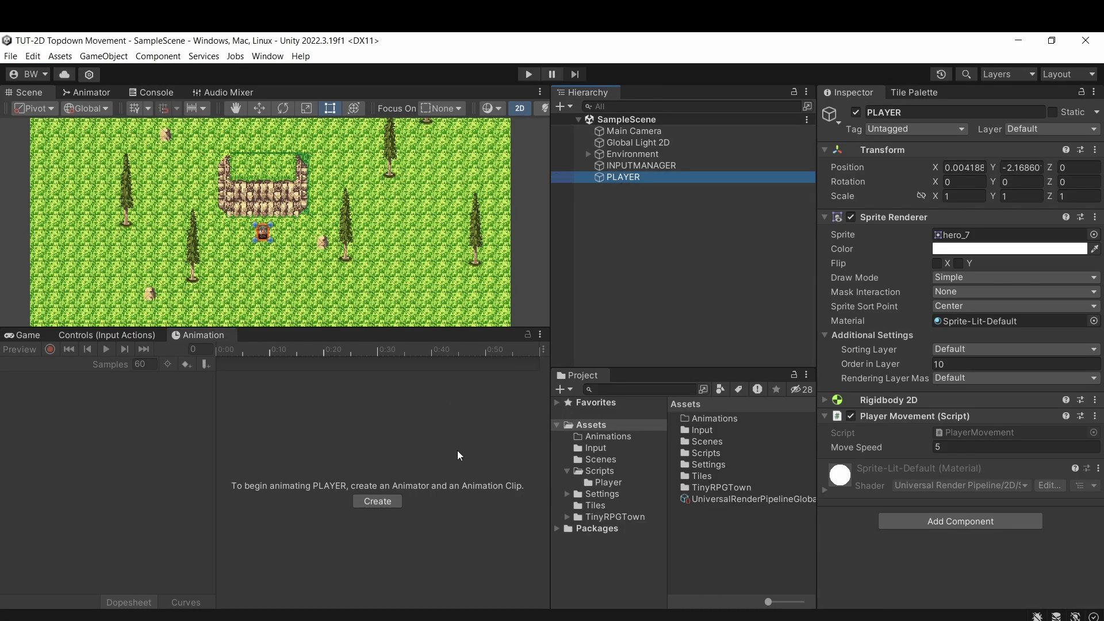
click(377, 501)
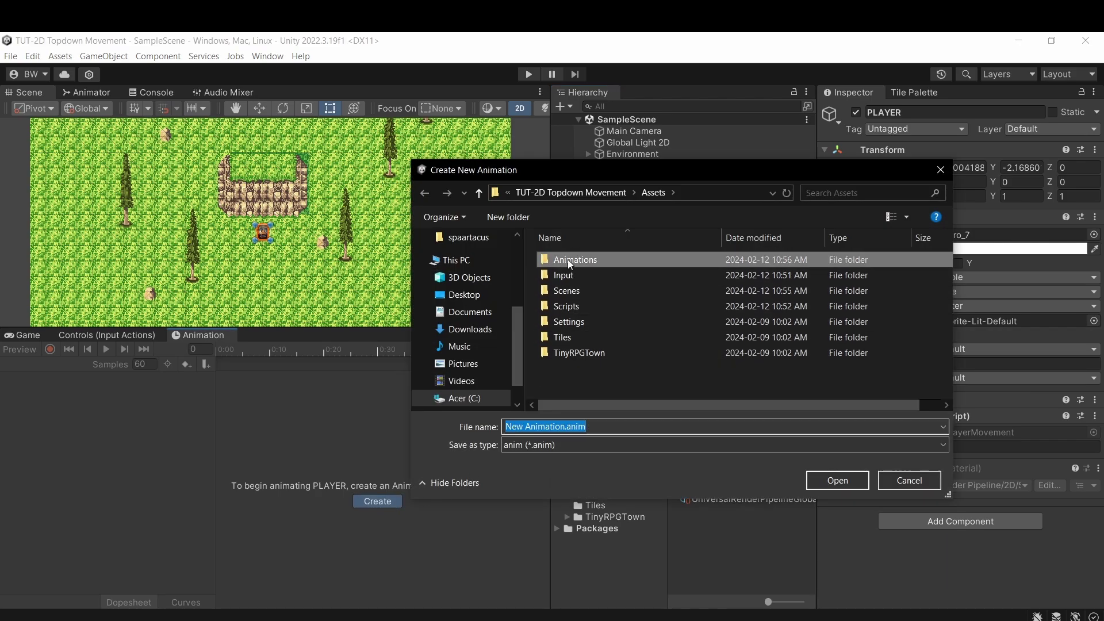
double_click(568, 260)
text(Walk-)
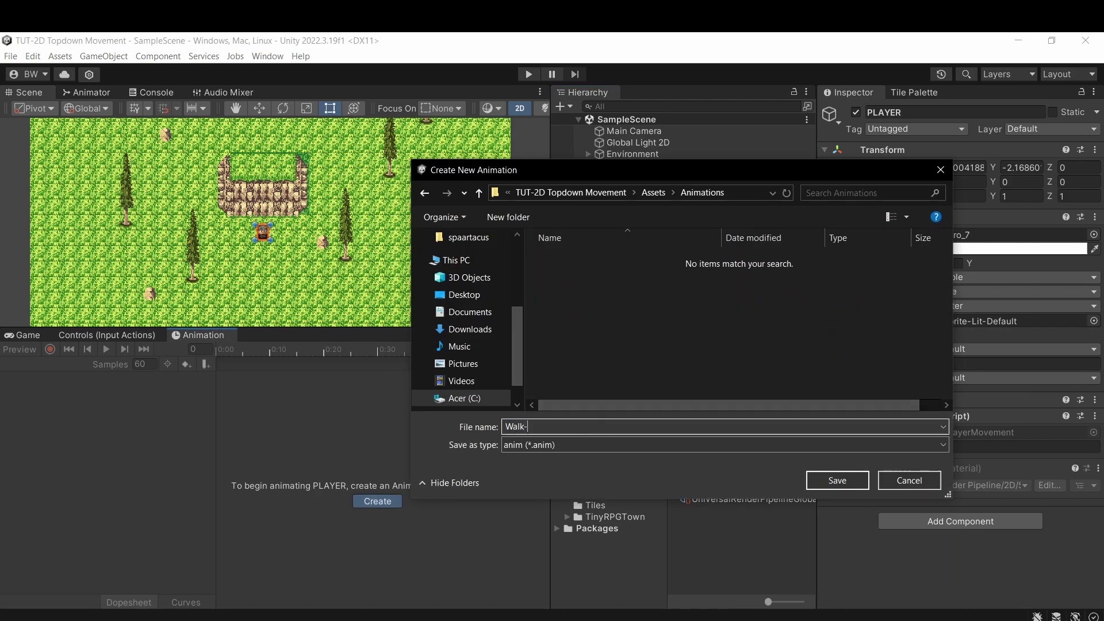
text(LEFT)
key(Return)
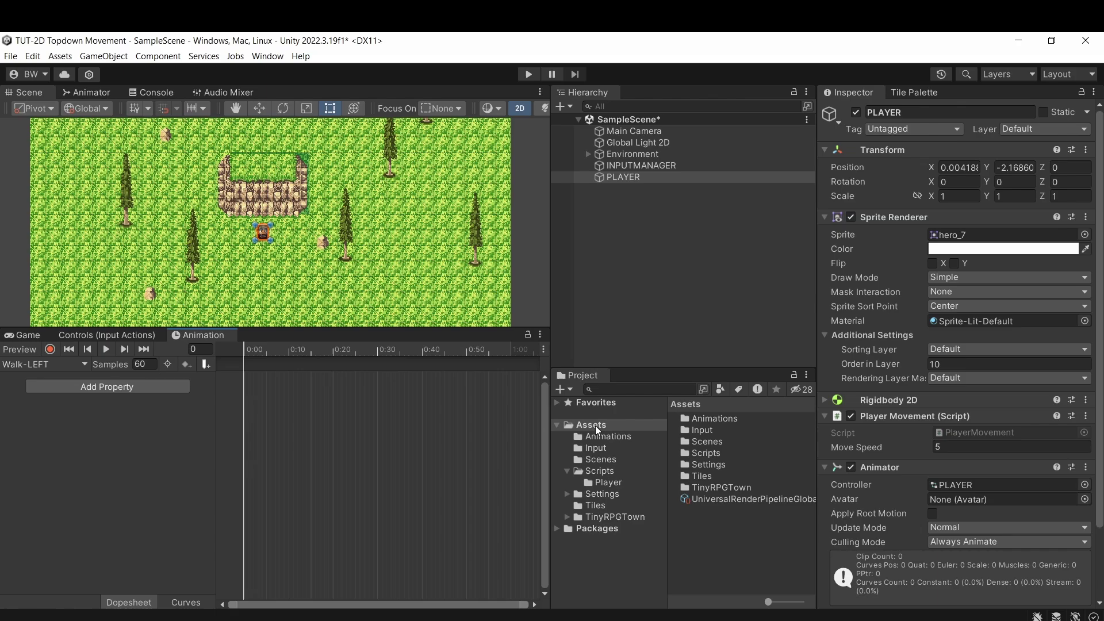
- Inspect the Walk-LEFT clip, PLAYER controller, and the controller on PLAYER's Animator
click(620, 440)
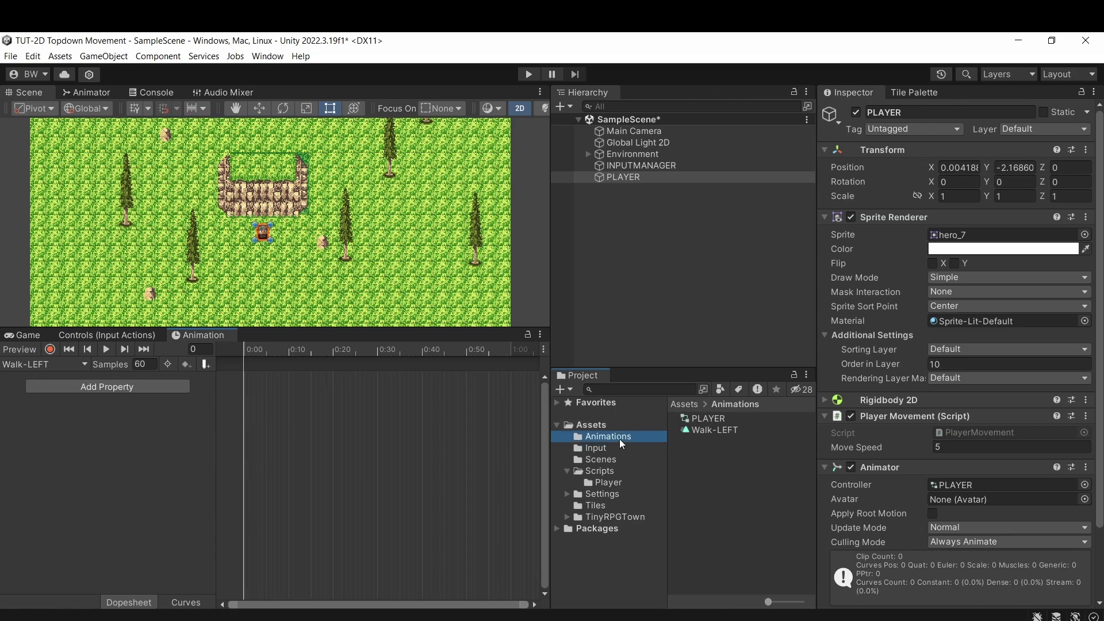
click(706, 432)
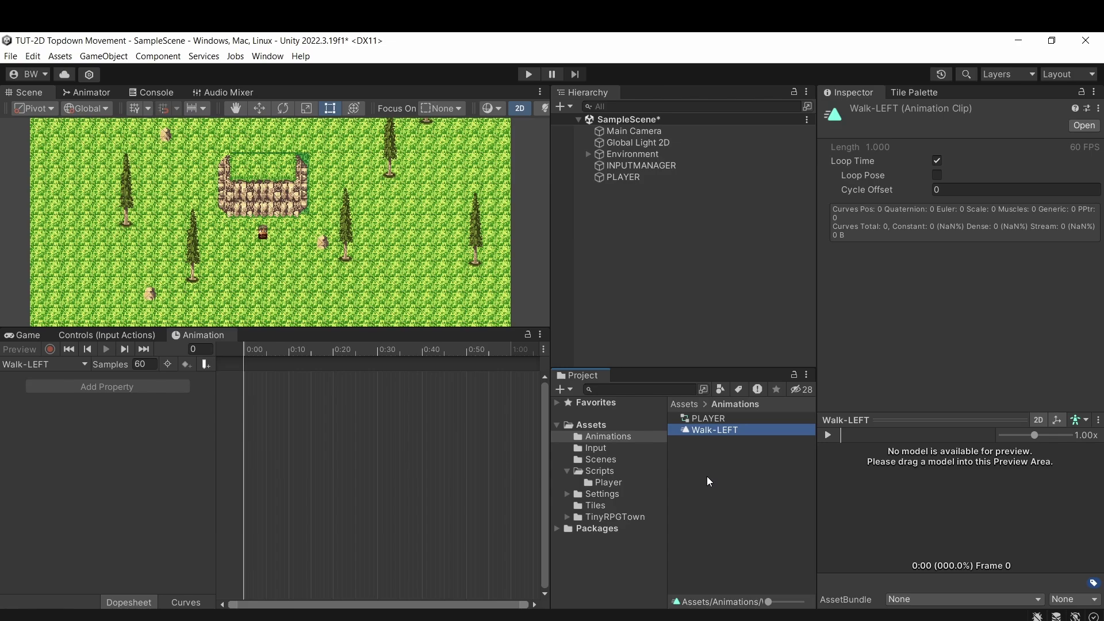
click(707, 420)
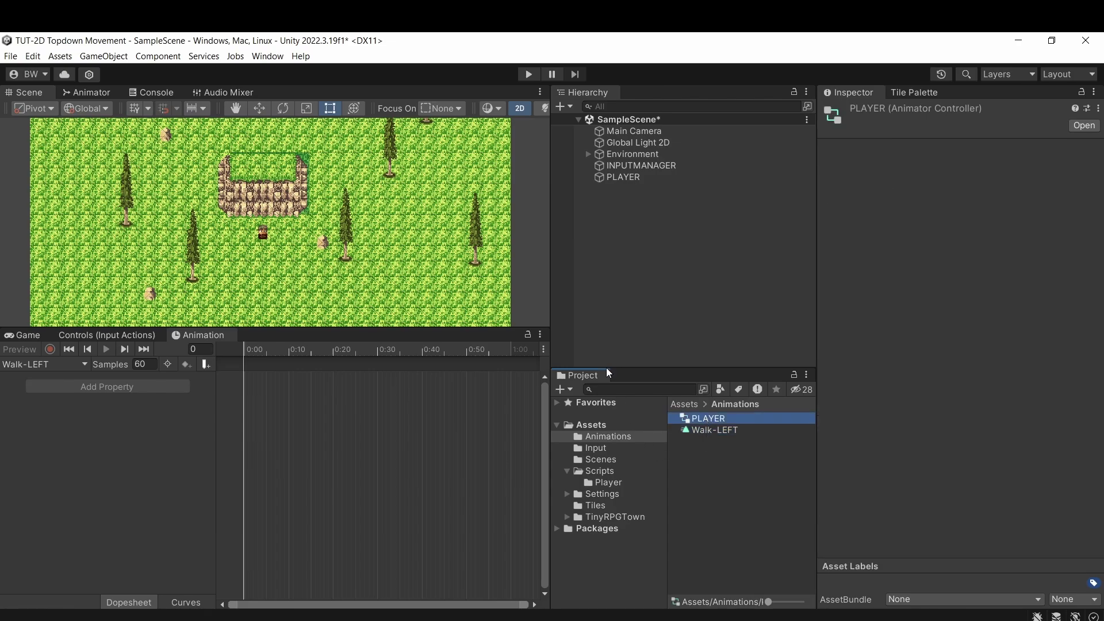
click(620, 177)
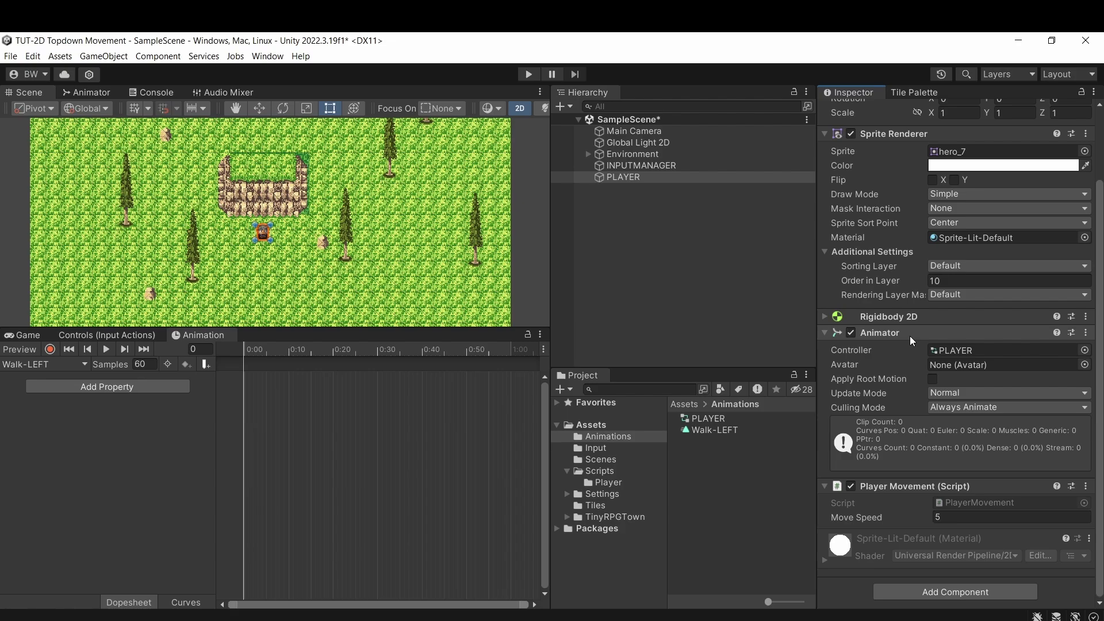
click(942, 348)
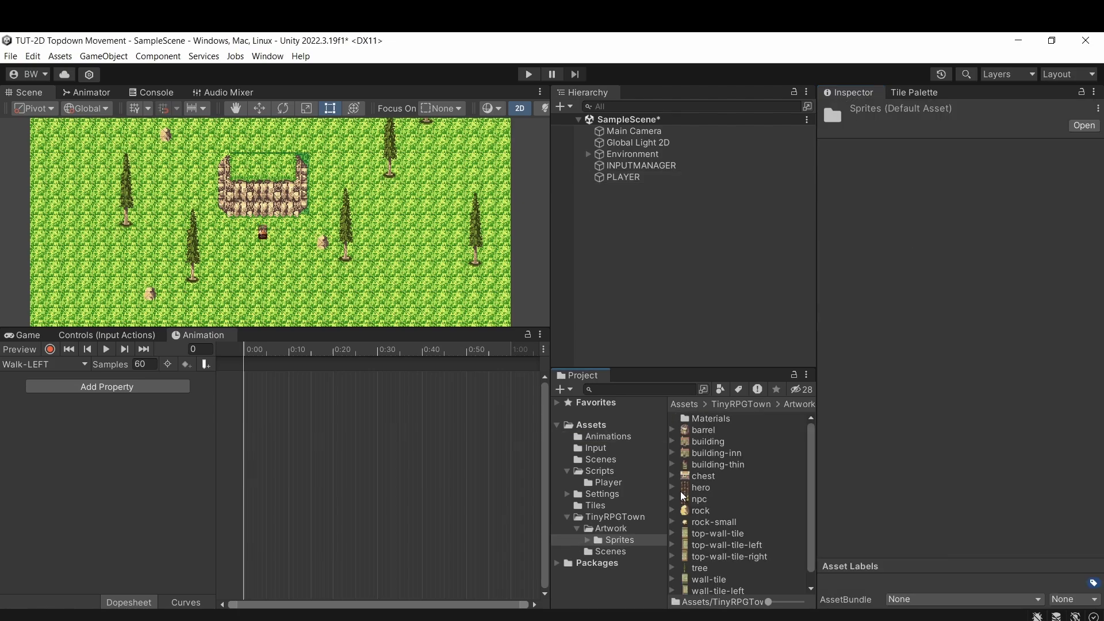
- Add sprites hero_0, hero_1 and hero_2 as keyframes on the Walk-LEFT timeline
click(673, 487)
click(714, 499)
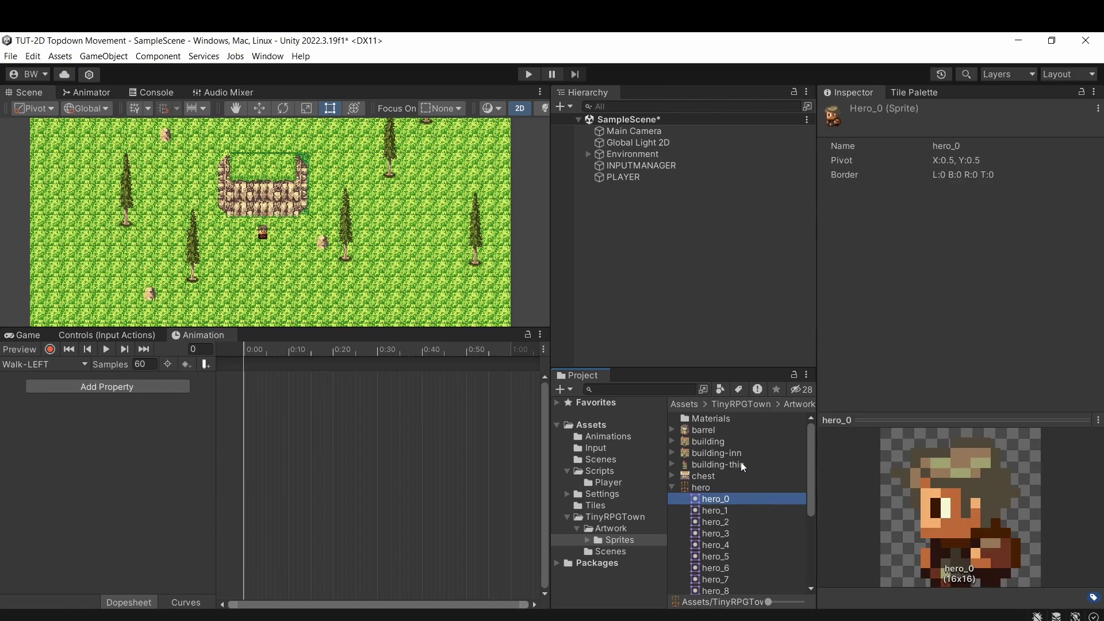
key(shift+Down)
key(shift+Down)
drag(733, 499, 511, 493)
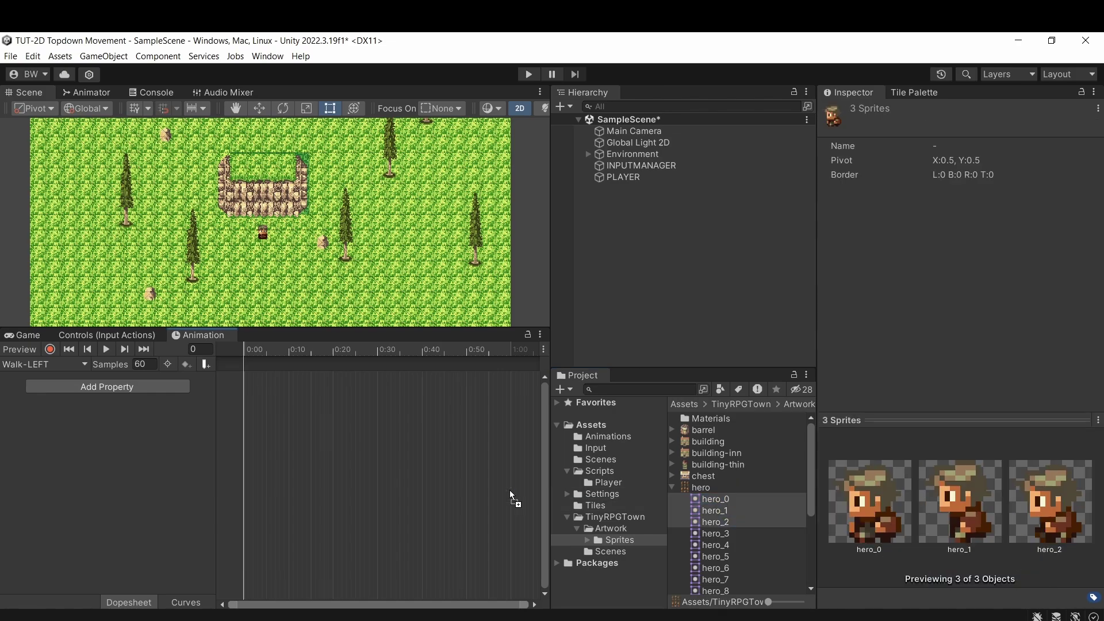
drag(306, 397, 306, 400)
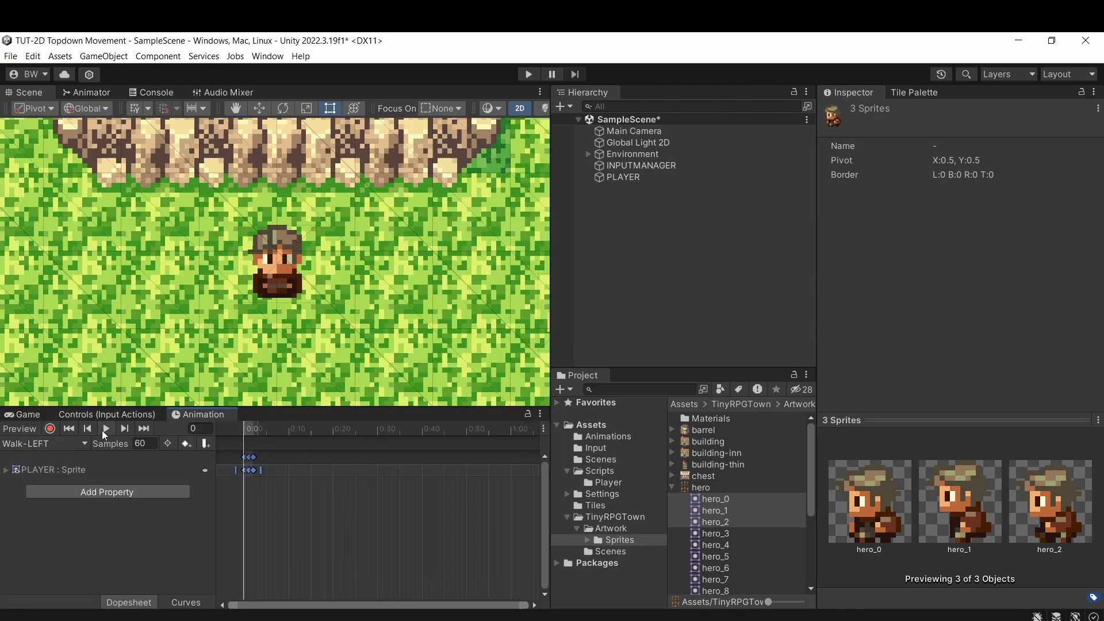
- Set the clip's sample rate to 6 and preview the walk animation
click(105, 429)
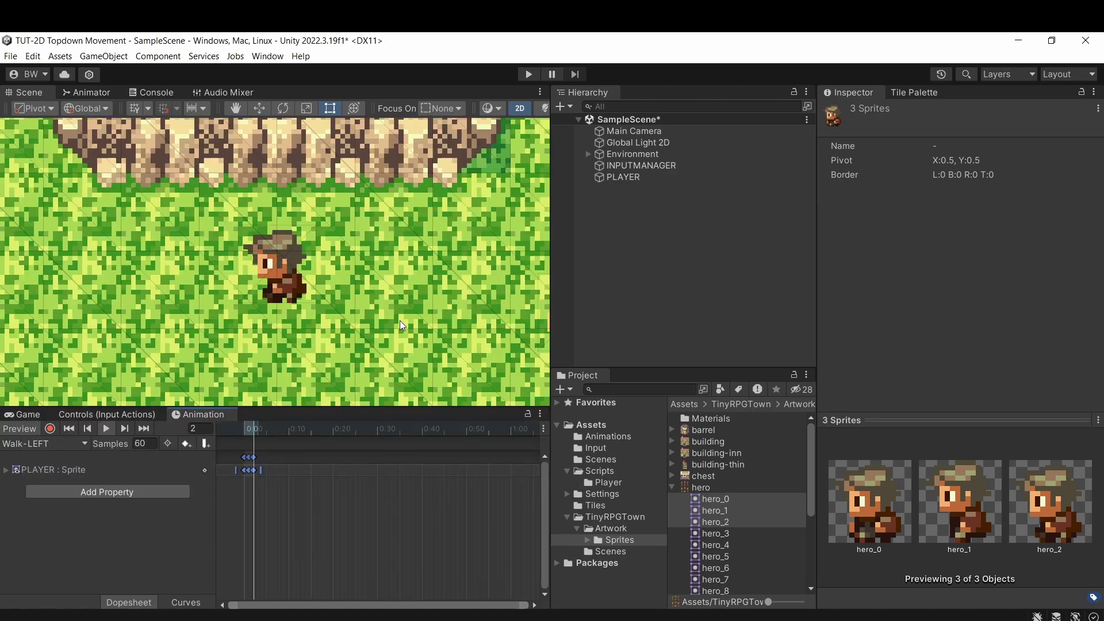
click(143, 445)
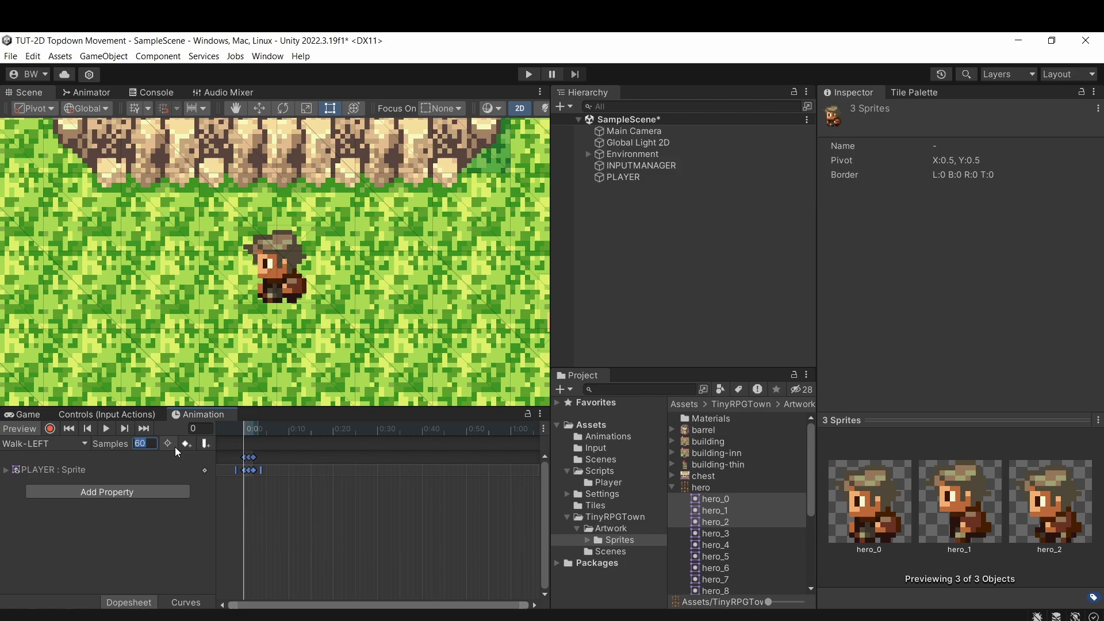
text(6)
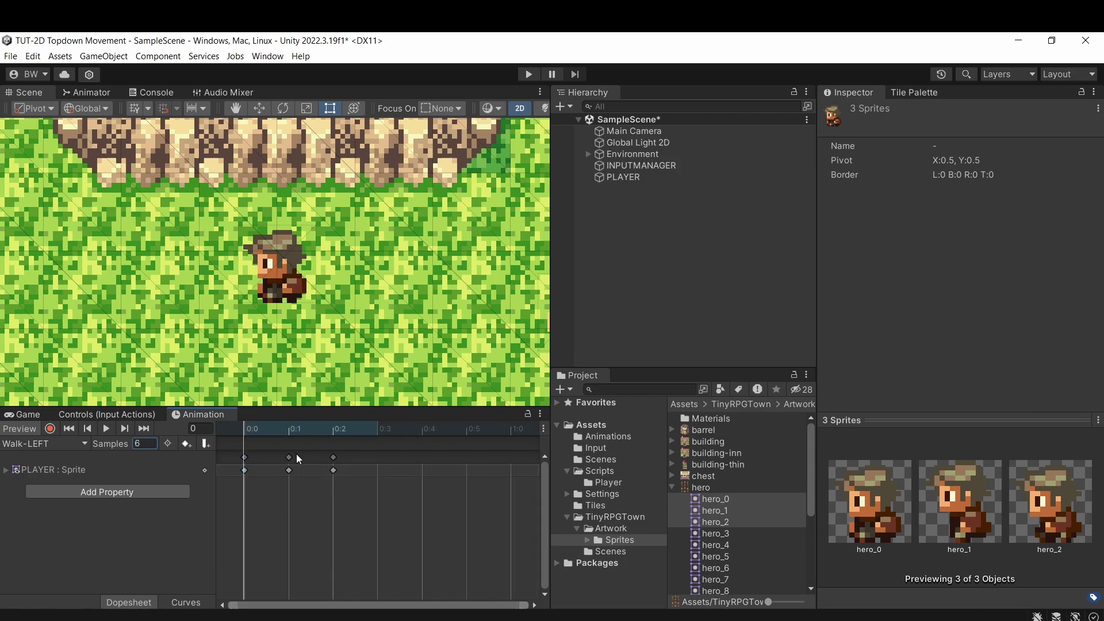
click(542, 430)
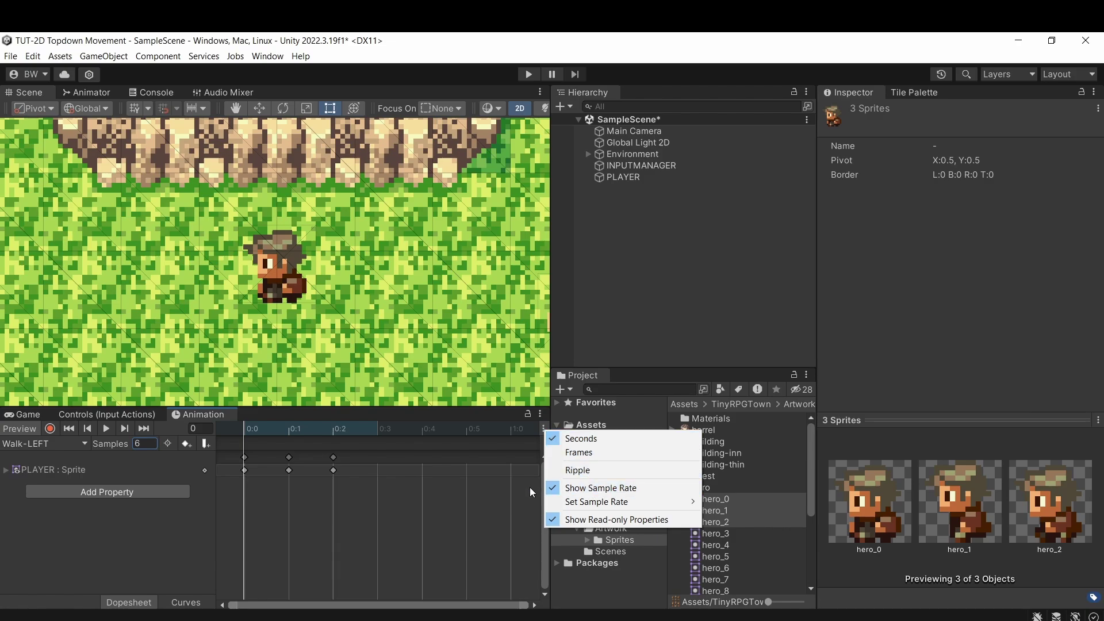
click(106, 429)
click(106, 429)
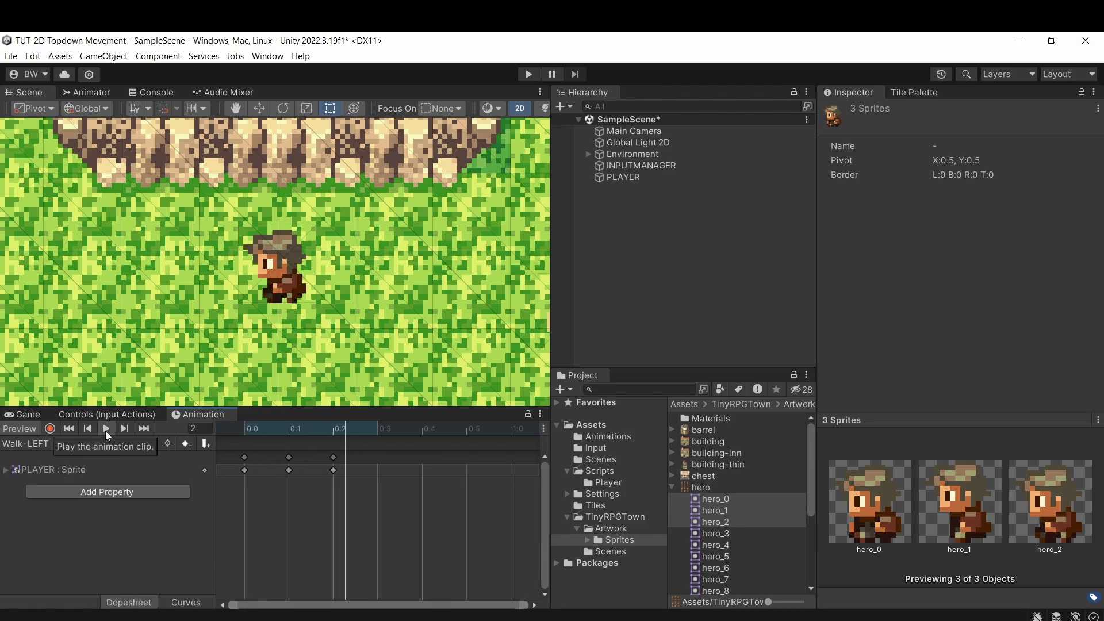
click(106, 430)
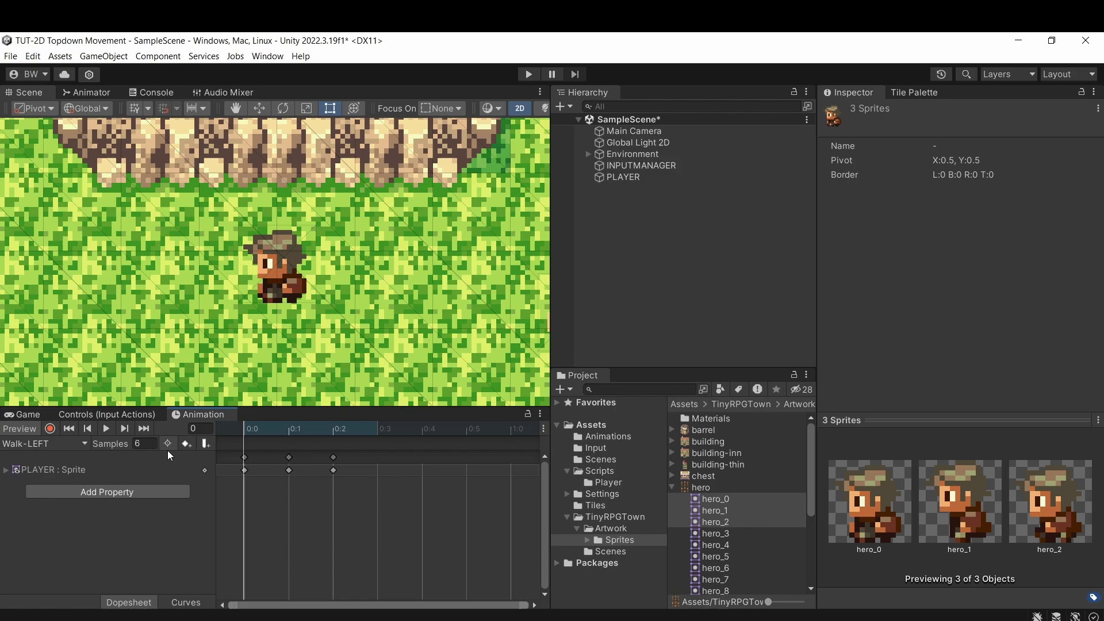
- Paste the hero_1 key at frame 3 and loop the preview to check the four-frame walk
click(288, 460)
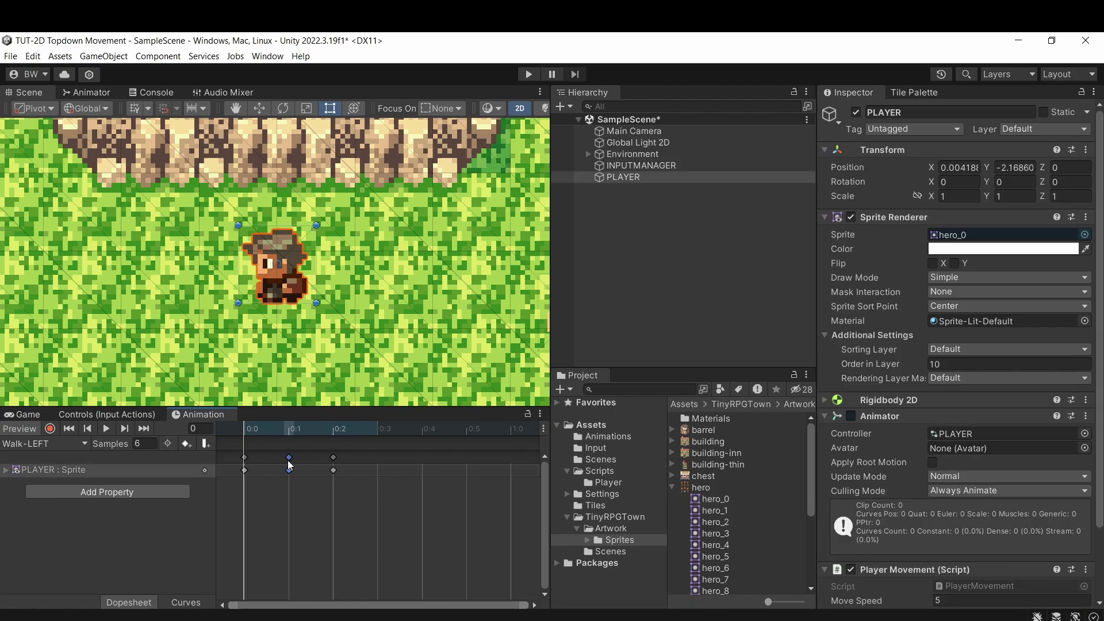
click(376, 435)
key(ctrl+v)
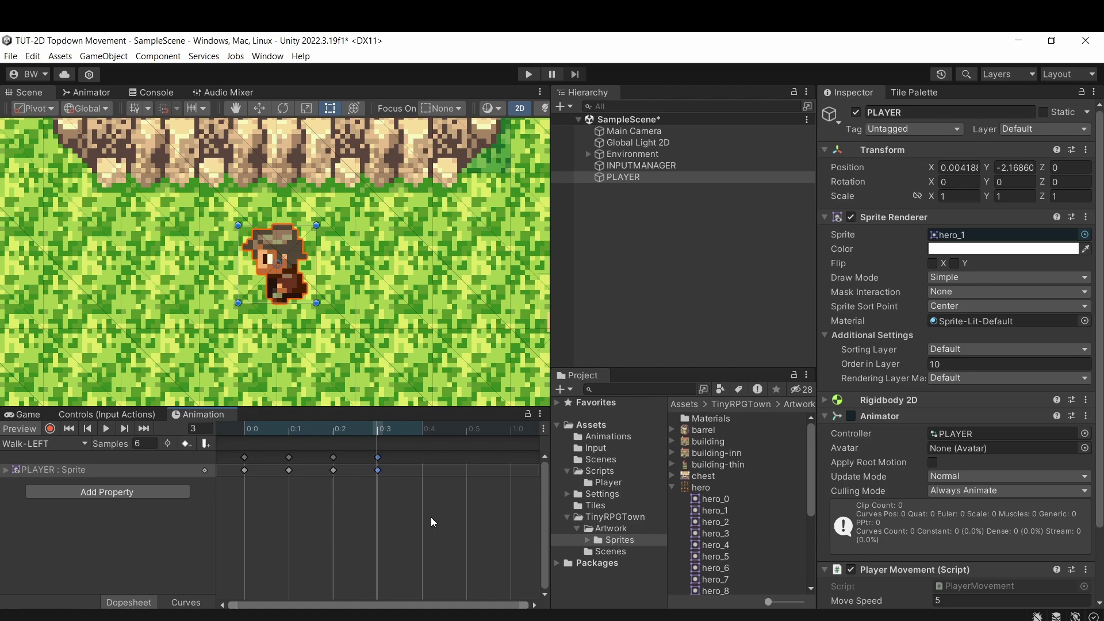
key(space)
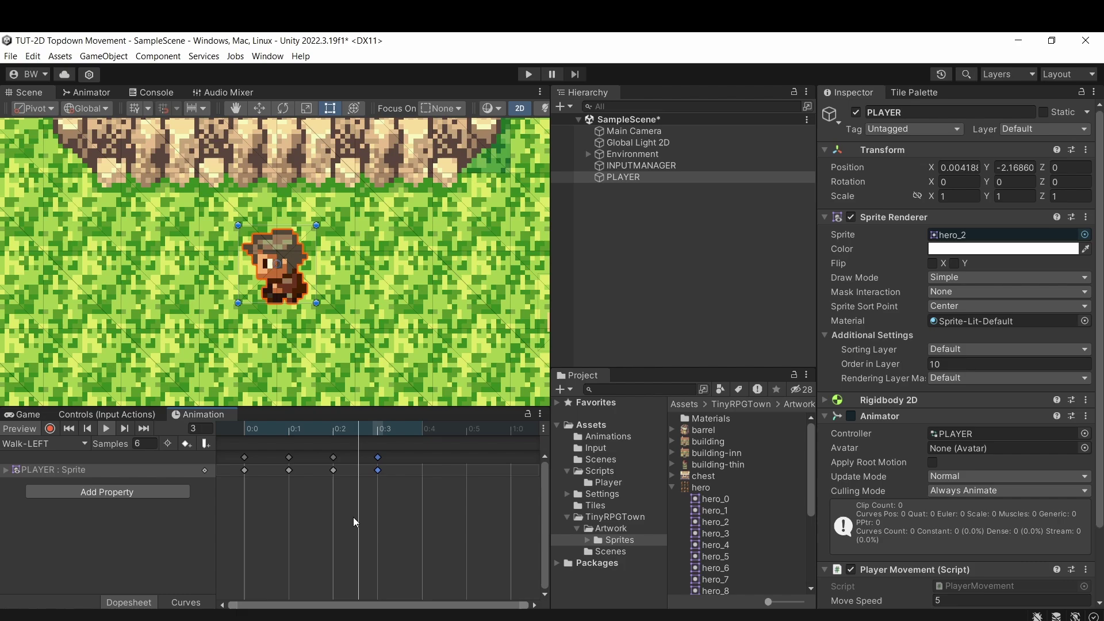
- Create and save a new animation clip named Walk-RIGHT
click(53, 444)
click(54, 476)
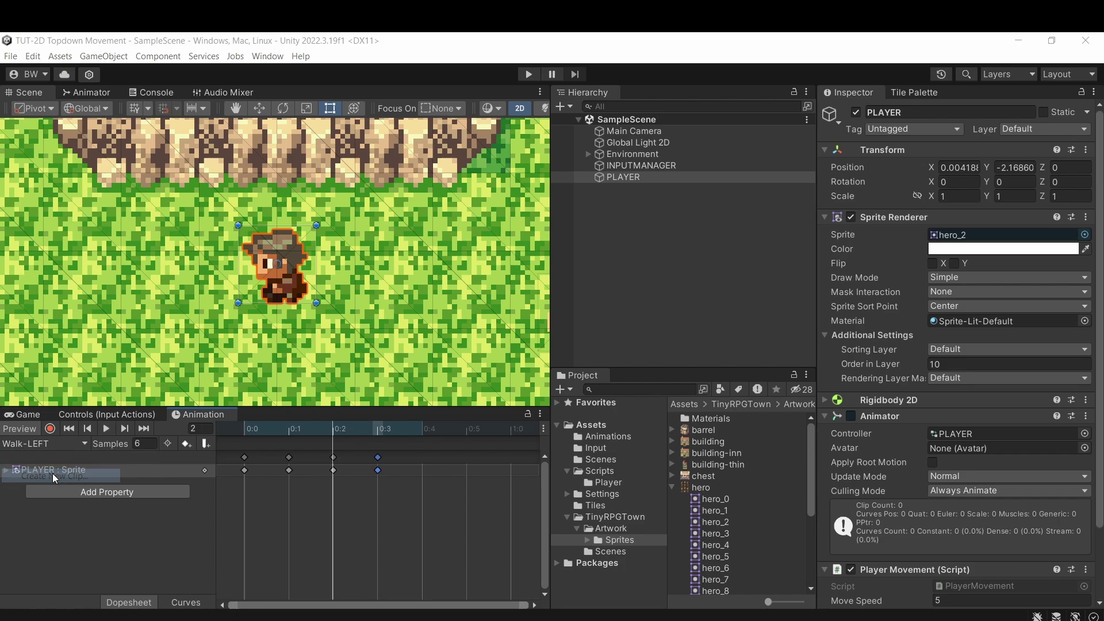
text(Walk-)
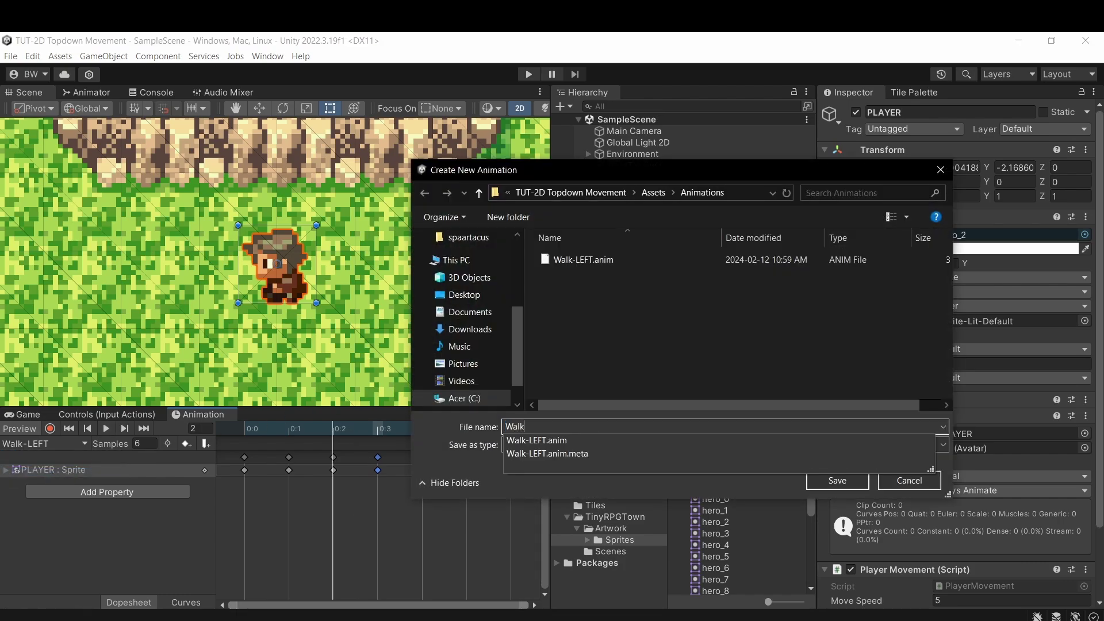
key(Caps_Lock)
text(RIGHT)
key(Return)
key(Caps_Lock)
- Create and save a new animation clip named Walk-UP
click(53, 445)
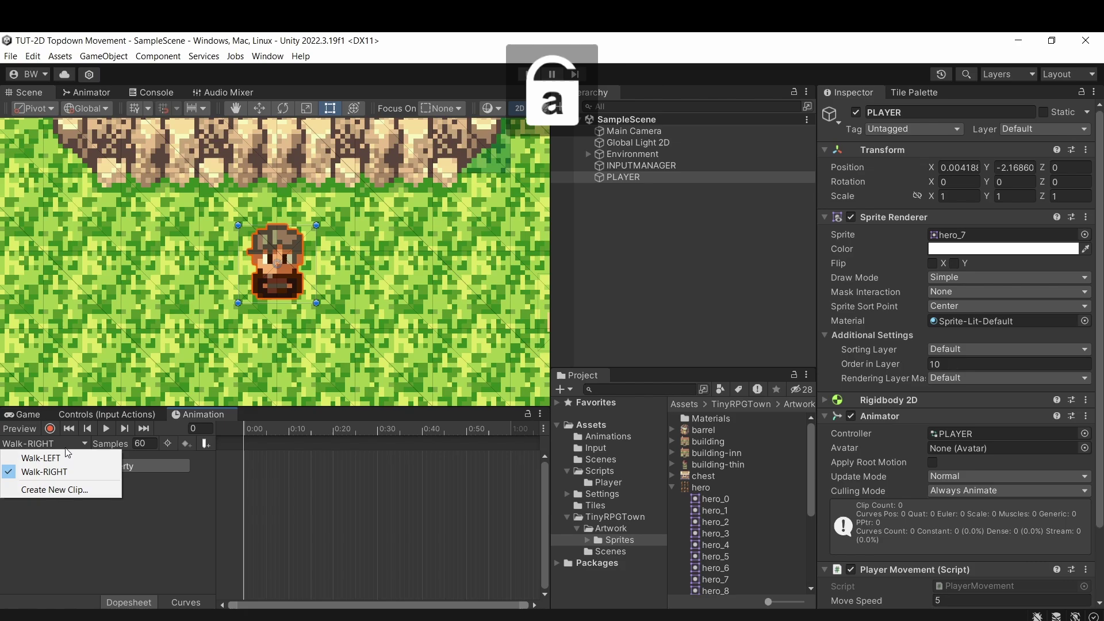
click(57, 489)
text(Walk-UP)
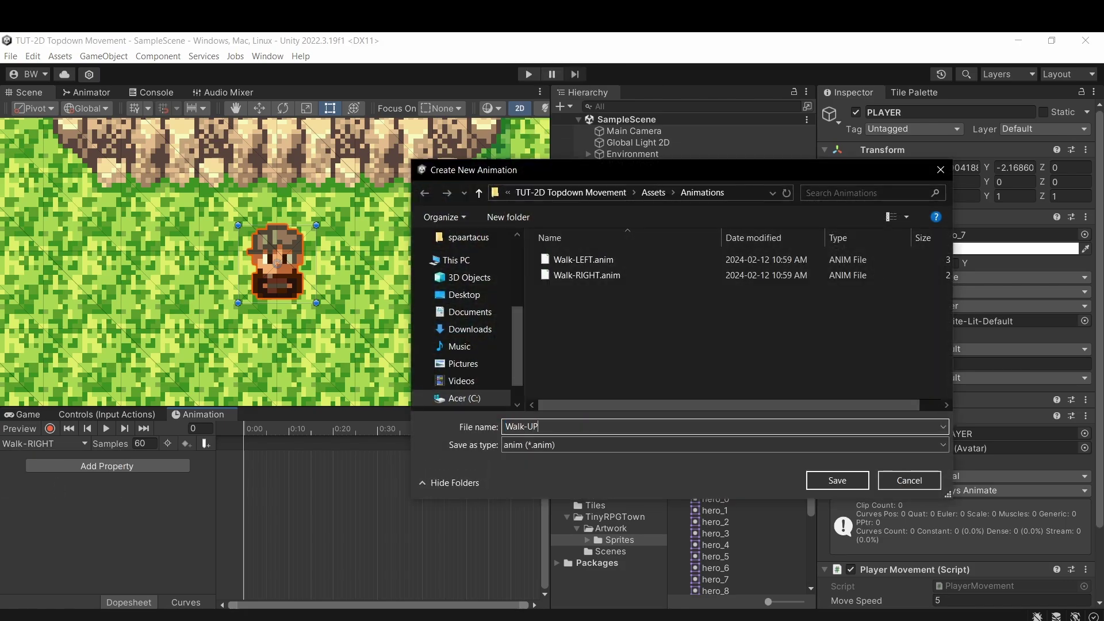
key(Return)
- Create a Walk-DOWN clip, then switch back to editing Walk-RIGHT
click(42, 444)
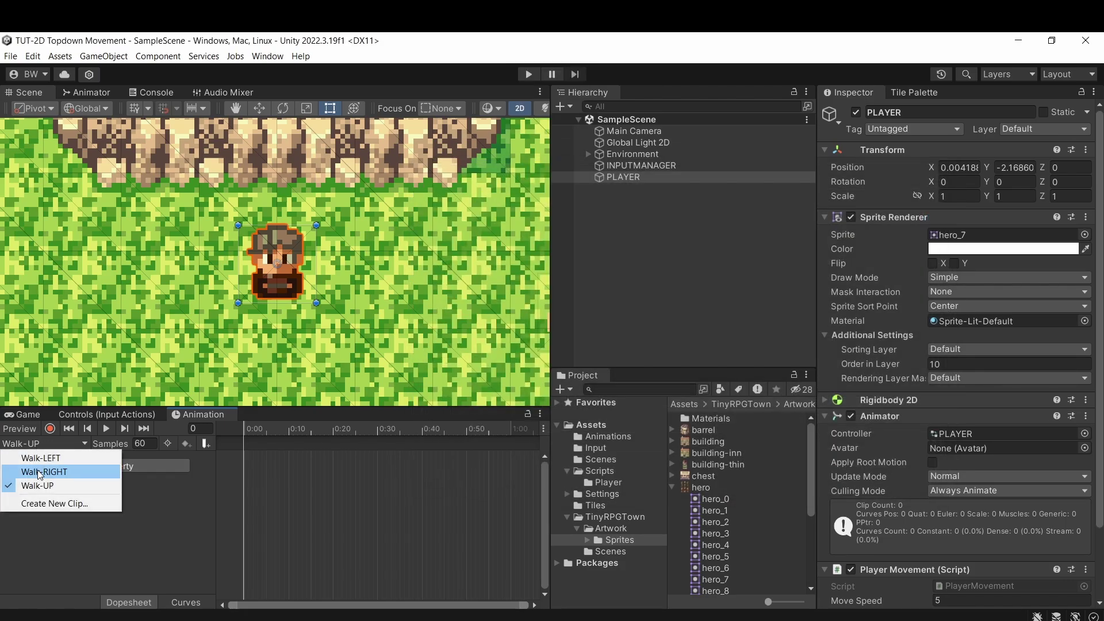
click(40, 504)
text(Walk-DOWN)
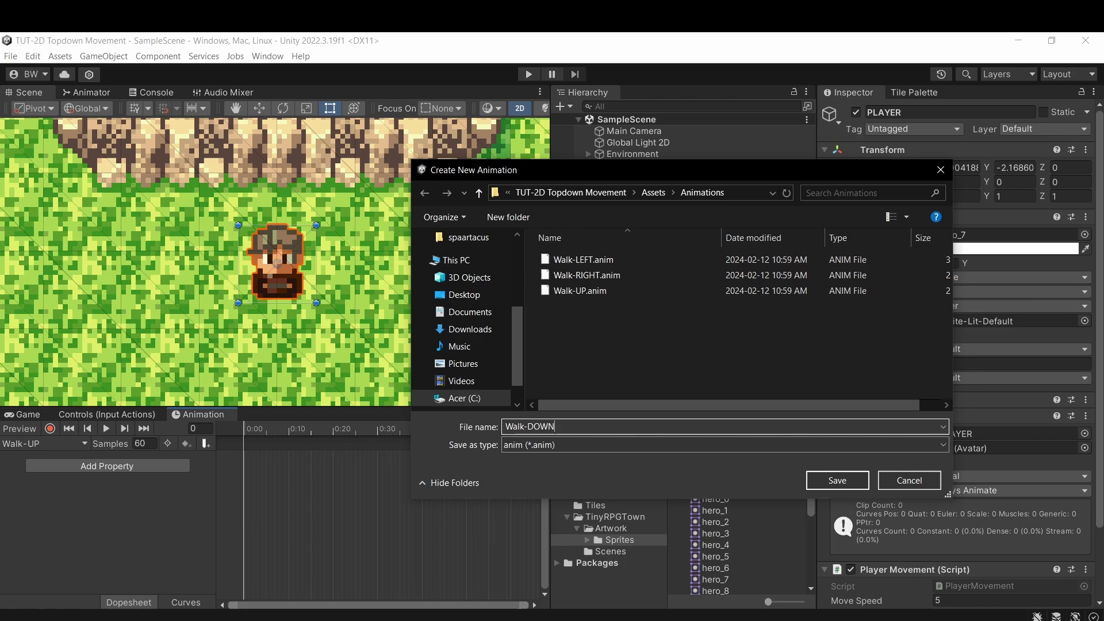
key(Return)
click(41, 443)
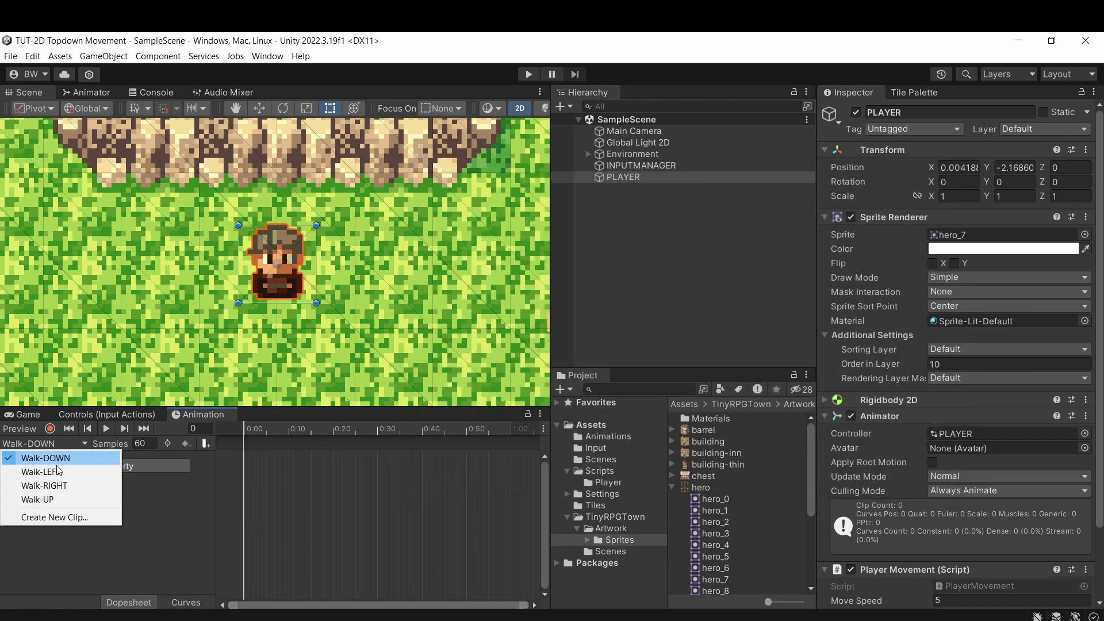
click(56, 485)
- Add sprites hero_0 through hero_2 as keyframes in the Walk-RIGHT clip
click(714, 498)
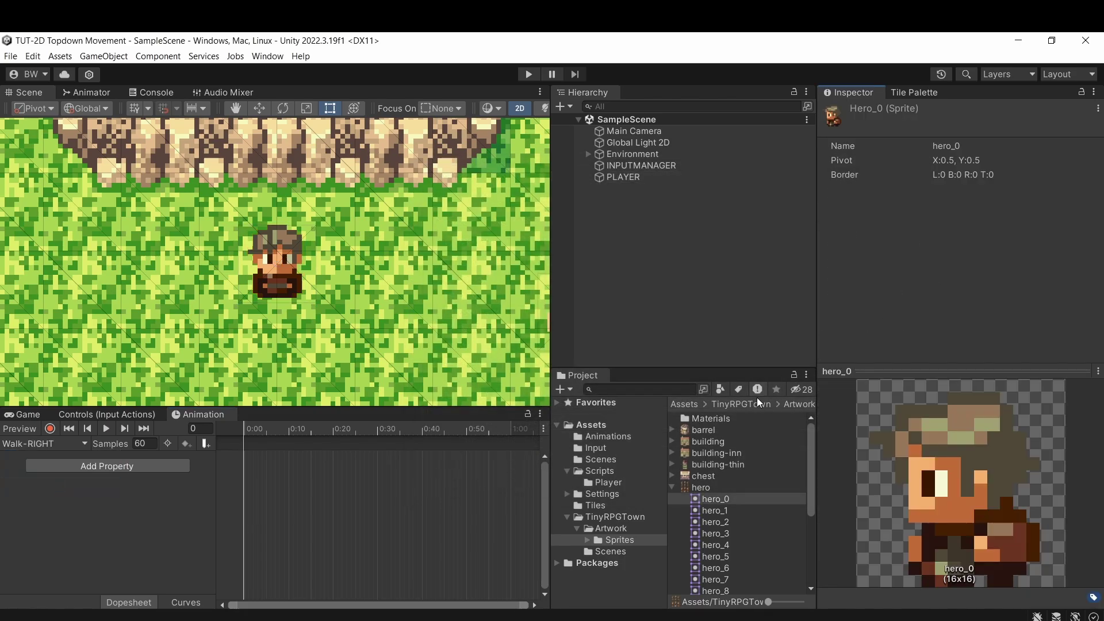
key(Down)
key(Down)
key(Down)
key(Down)
key(Down)
key(Down)
key(Down)
key(Down)
key(Down)
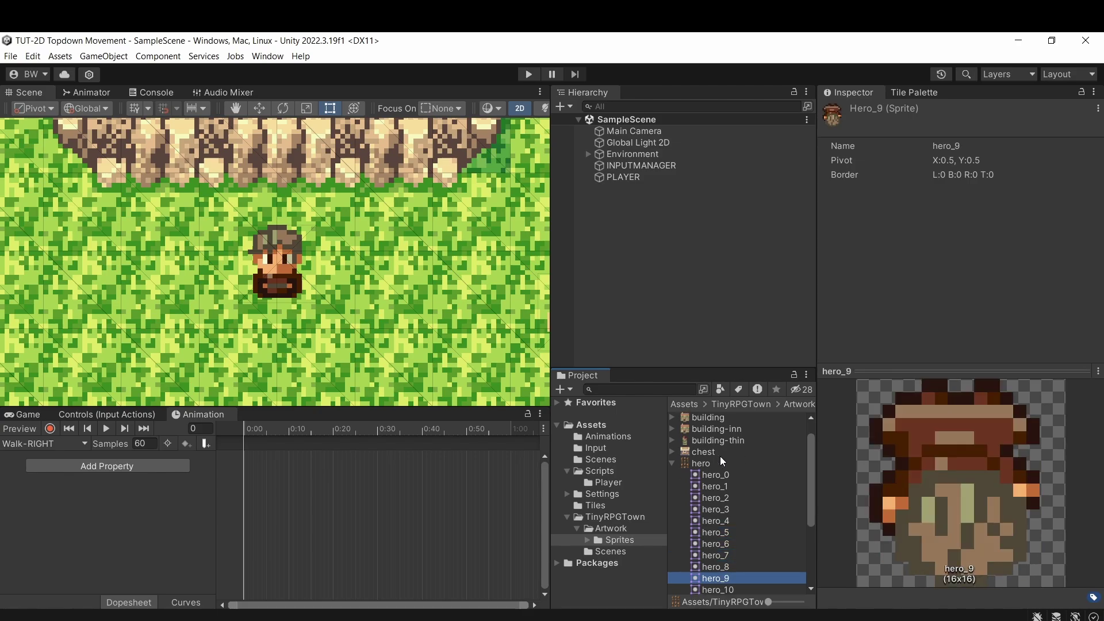
key(Down)
key(Down)
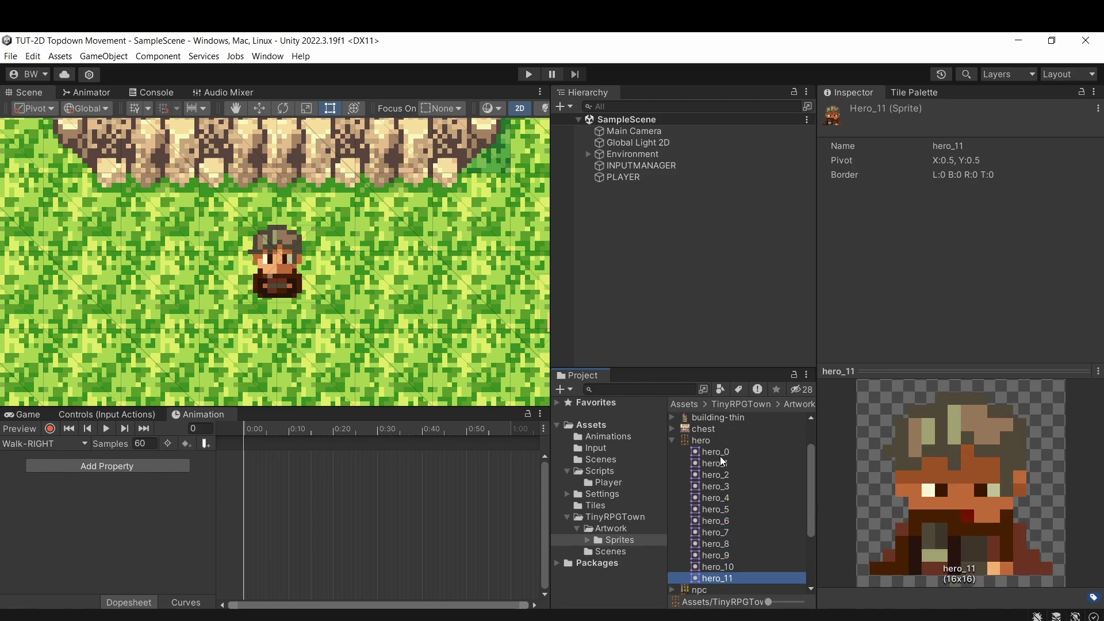
click(716, 452)
shift+click(716, 475)
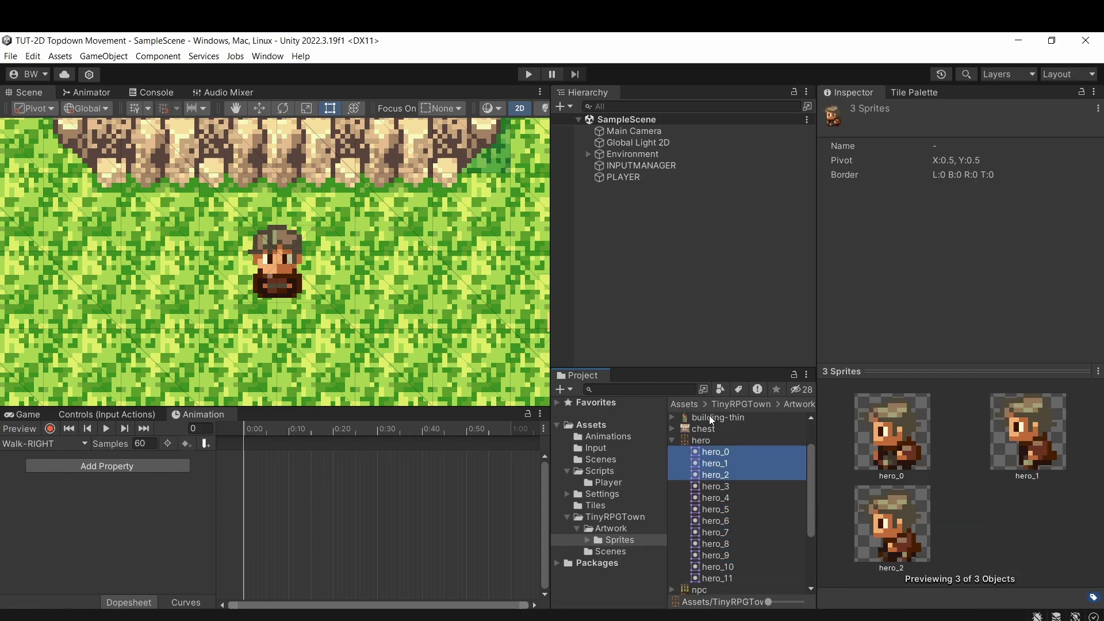
drag(713, 460, 406, 522)
- Set Walk-RIGHT to 6 samples and paste the middle sprite key at frame 3
click(150, 444)
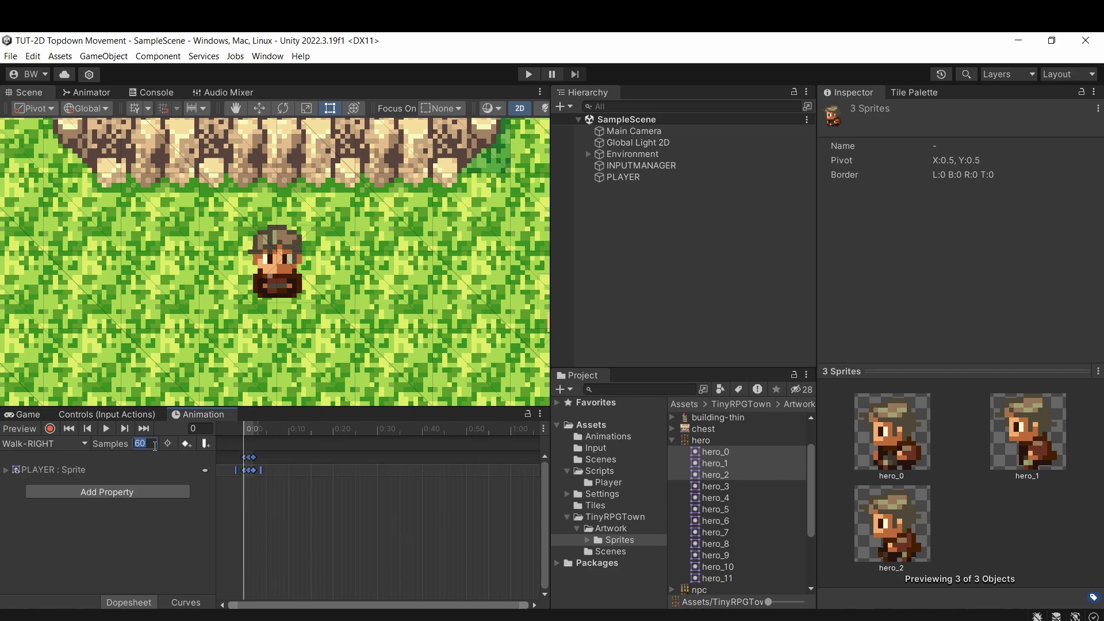
text(6)
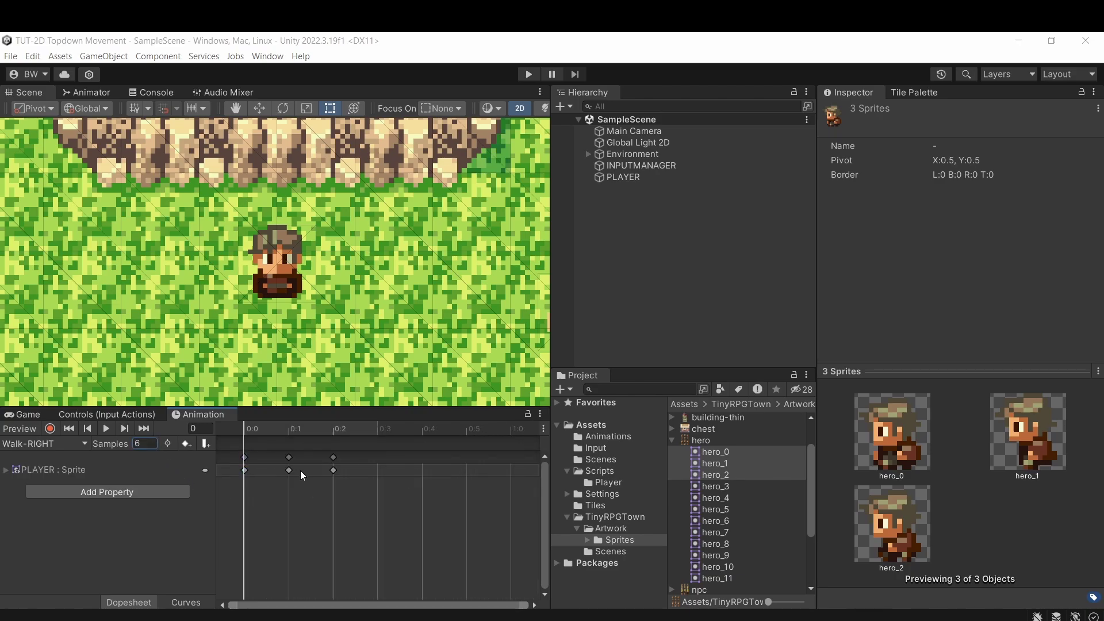
click(291, 470)
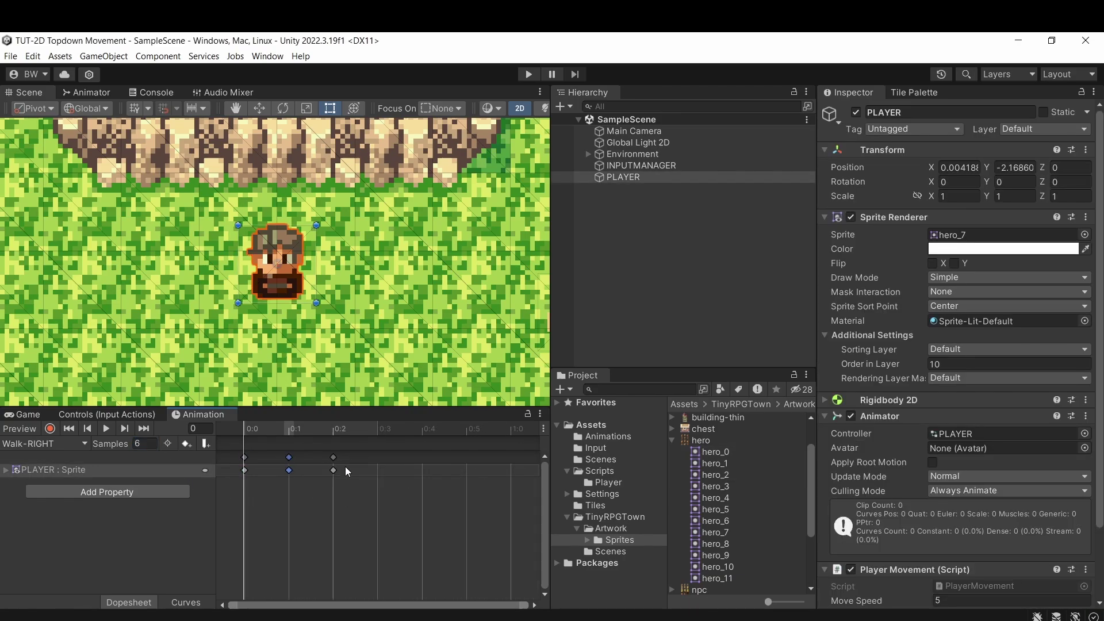
click(379, 429)
key(ctrl+v)
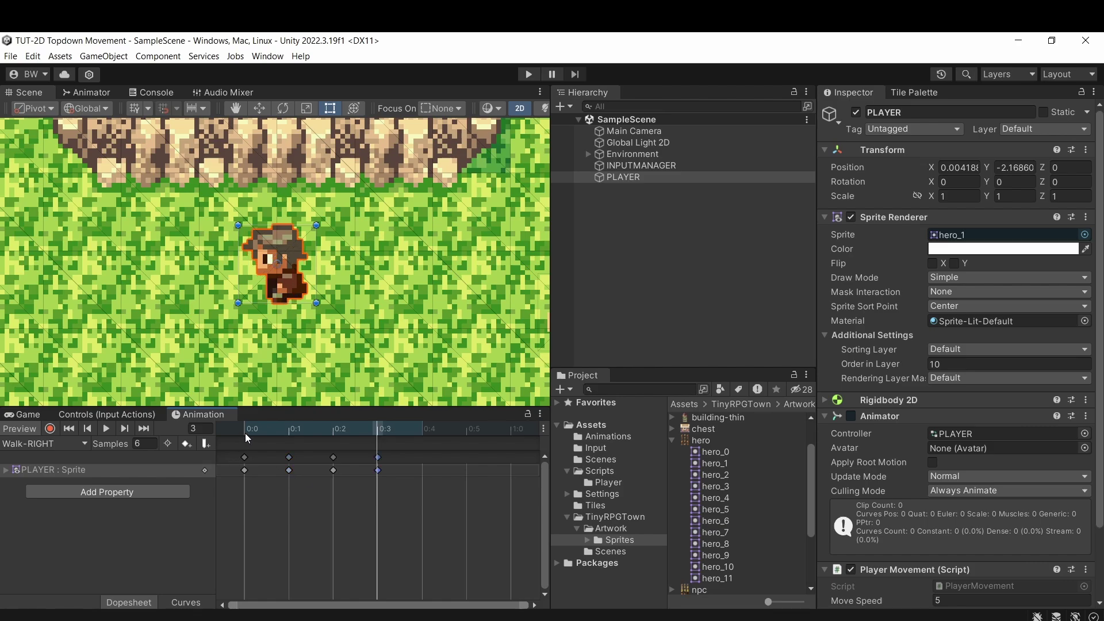
- Record Flip X on for PLAYER so the hero faces right, then preview Walk-RIGHT
click(253, 428)
click(639, 178)
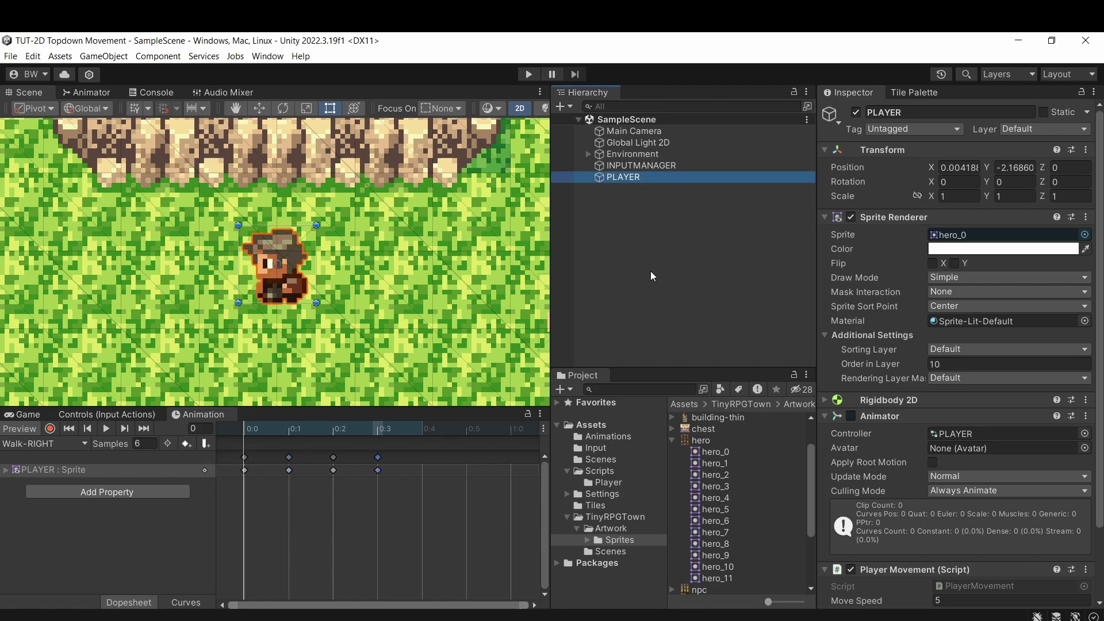
click(50, 428)
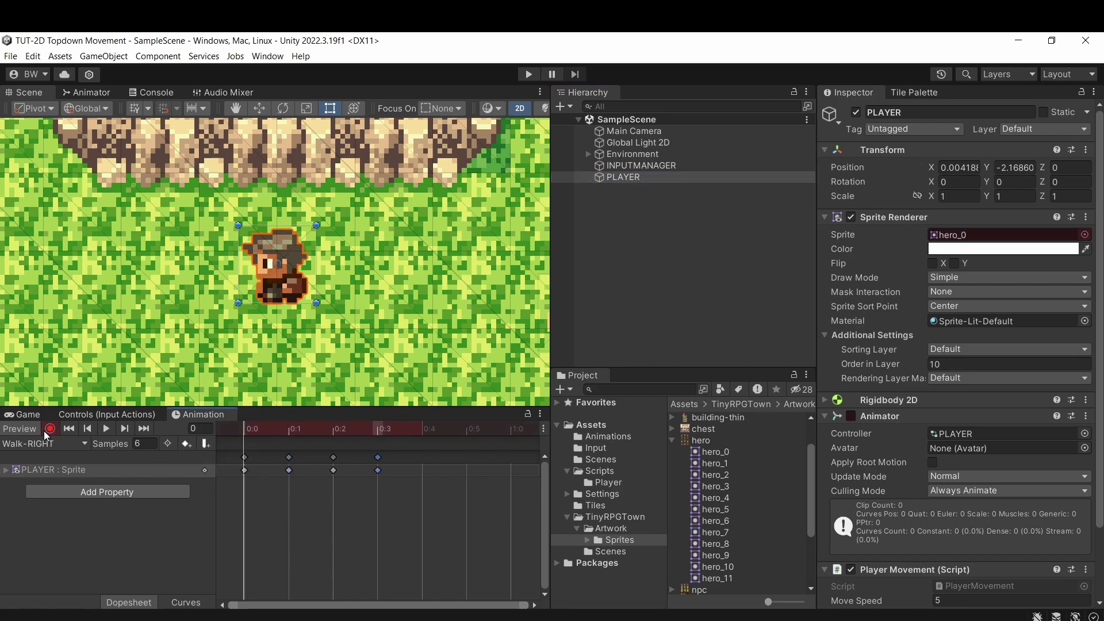
click(932, 263)
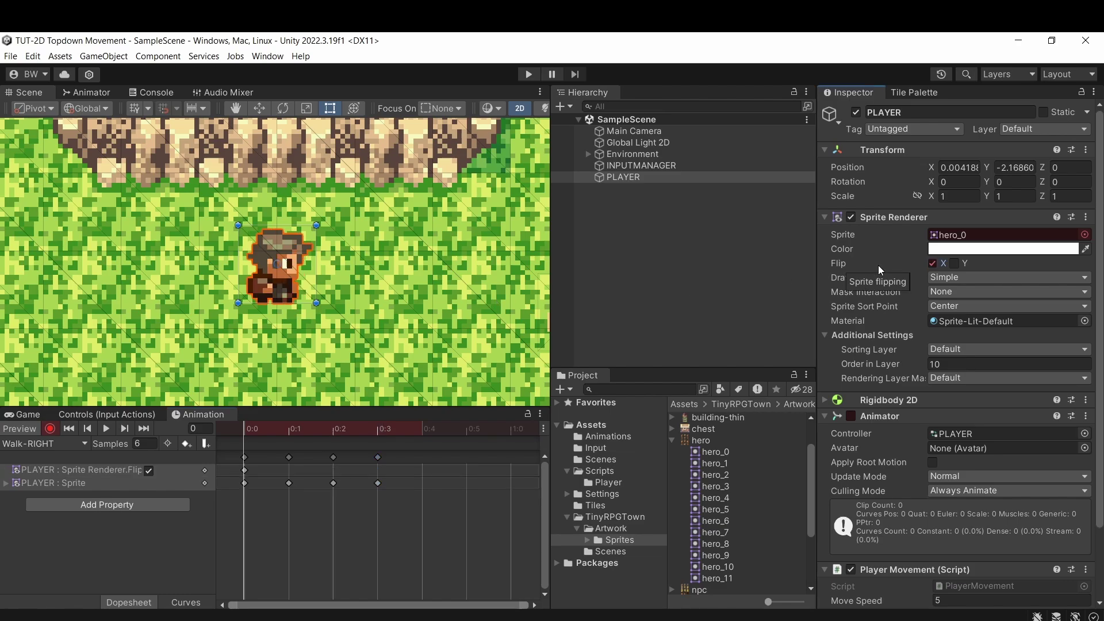
click(50, 428)
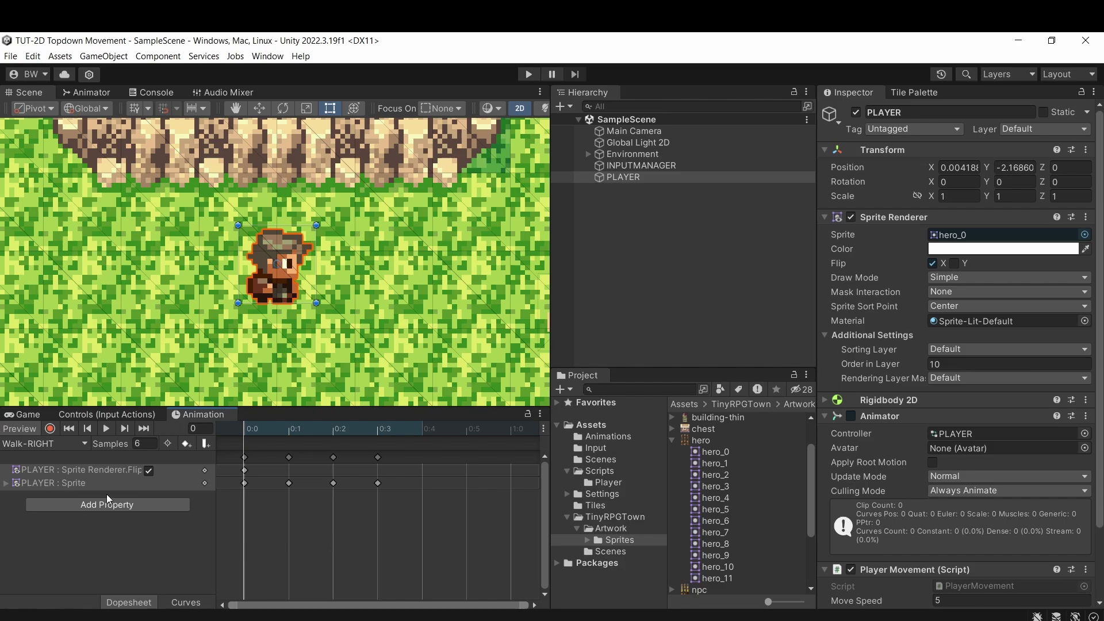
click(102, 428)
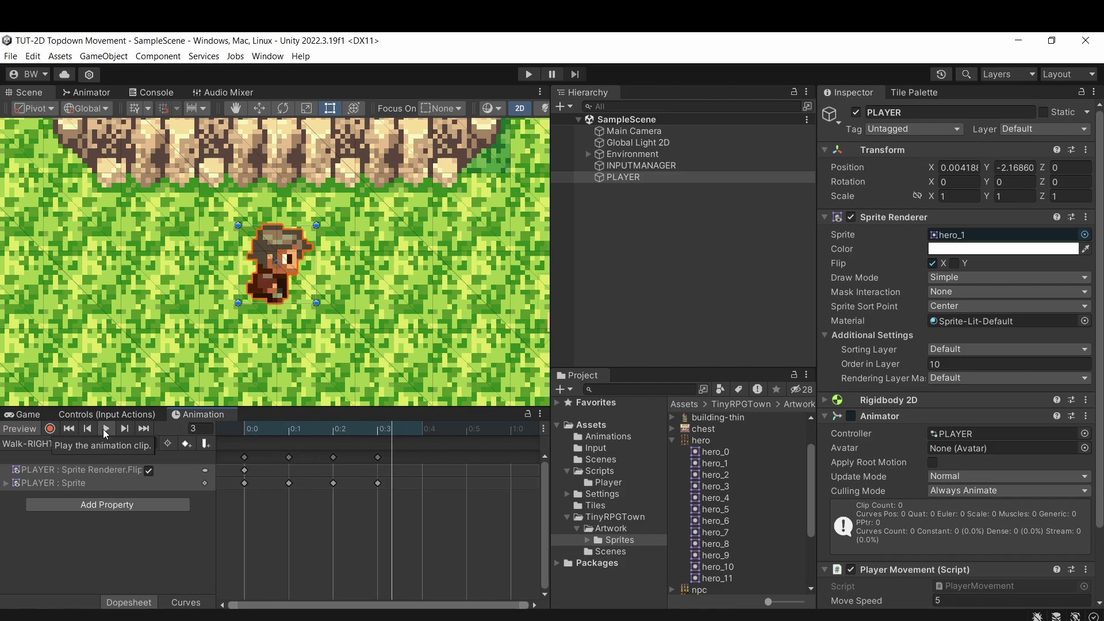
- Give the Walk-UP clip 6 samples and place the up-walking sprite frames on its timeline
click(49, 443)
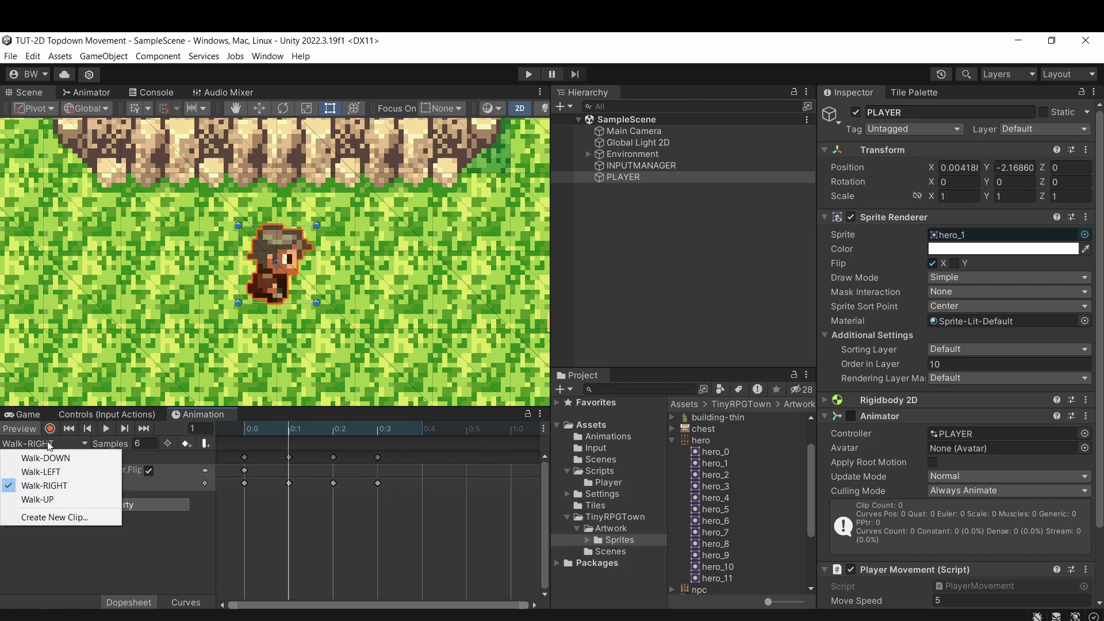
click(45, 499)
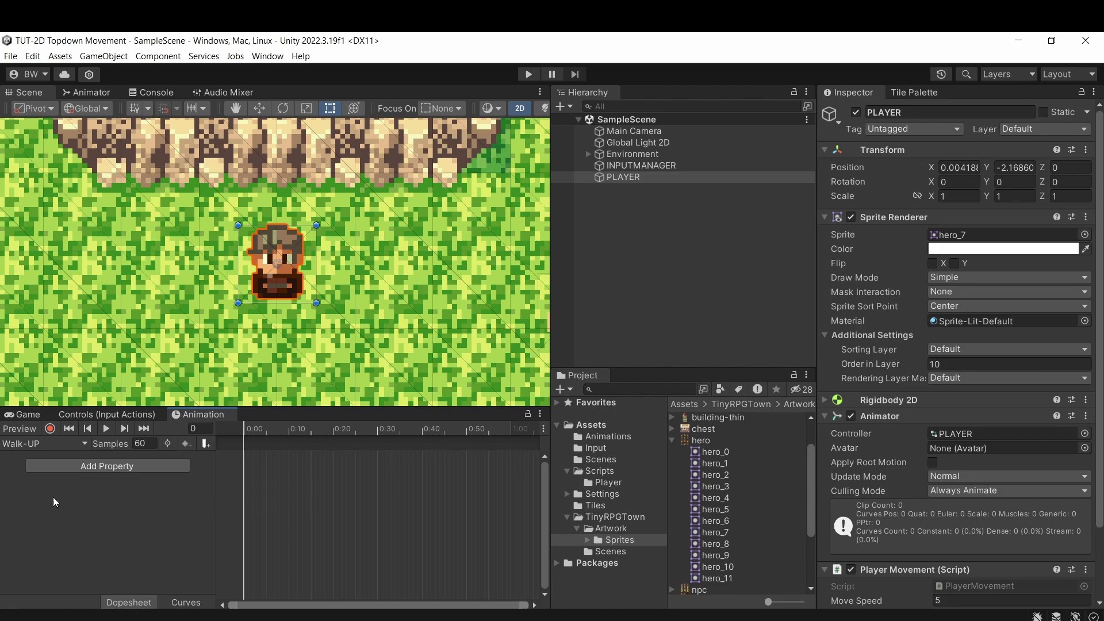
double_click(144, 444)
text(6)
click(715, 451)
click(714, 486)
shift+click(714, 509)
drag(714, 497, 289, 451)
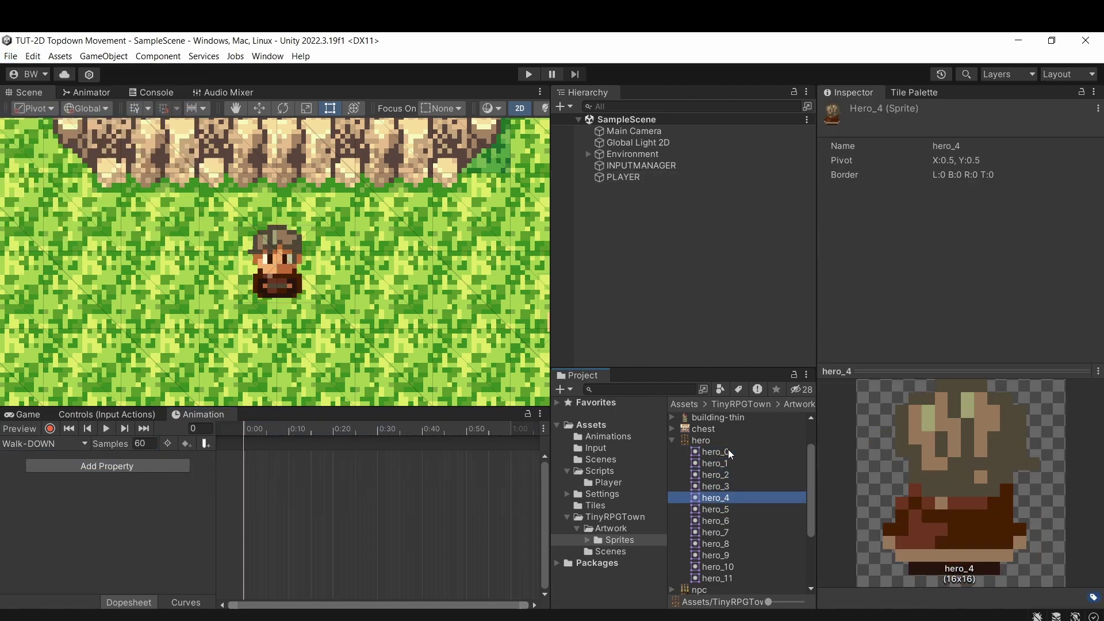
- Add hero_6–hero_8 as keyframes at 6 samples, with a looping key at frame 3
click(714, 520)
shift+click(714, 543)
drag(737, 505, 247, 460)
double_click(143, 443)
text(6)
click(383, 430)
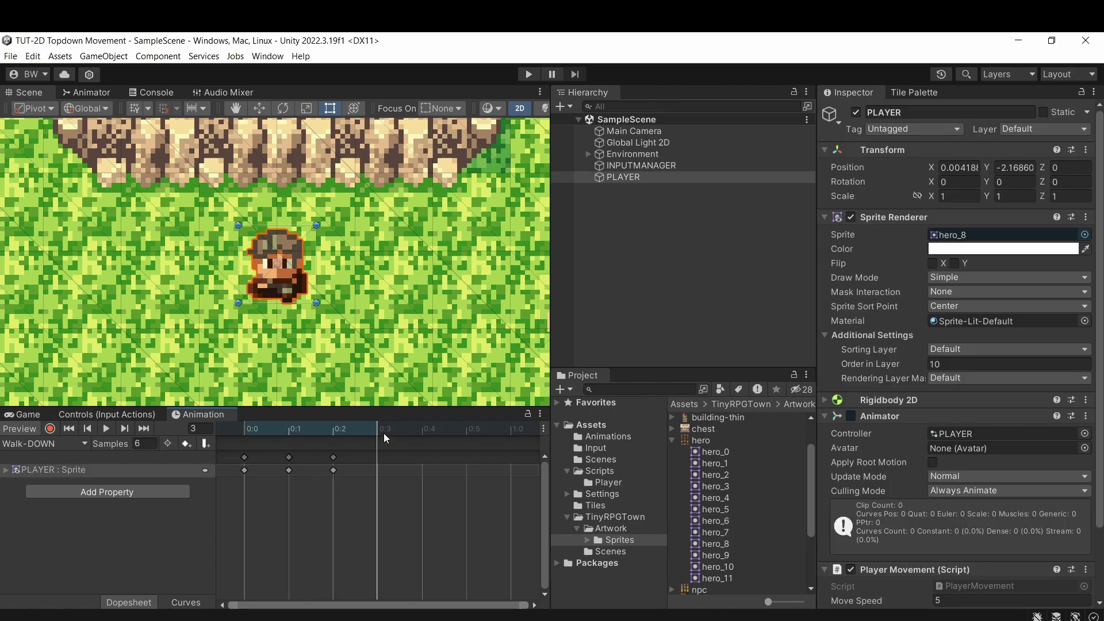
key(ctrl+v)
click(106, 428)
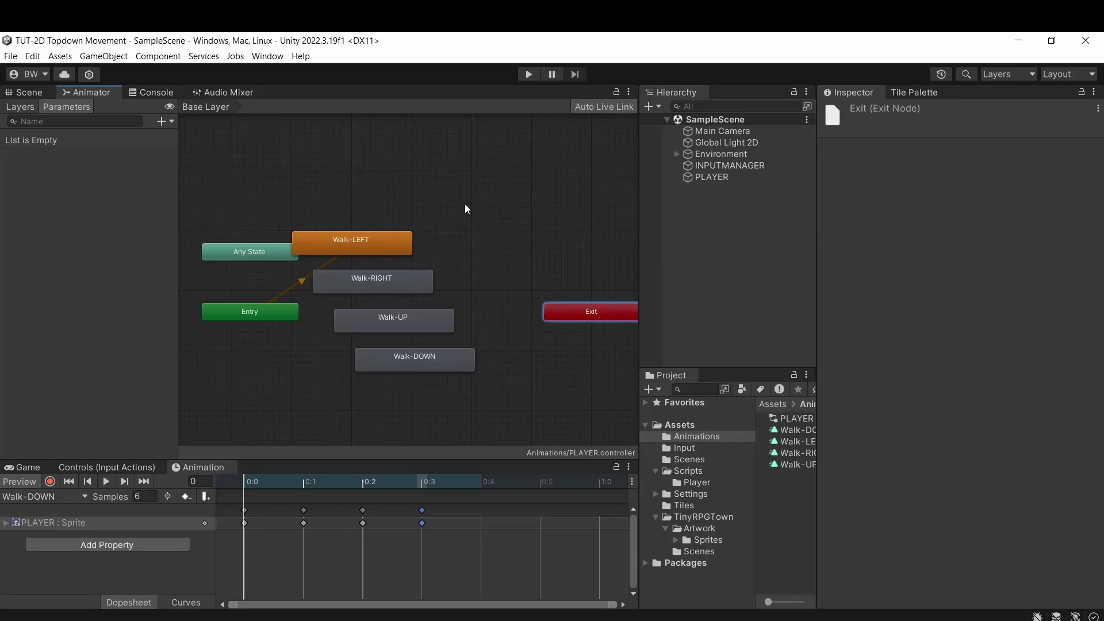
- Inspect the Walk-LEFT, Walk-RIGHT, Walk-UP and Walk-DOWN states, then run and stop a play test
click(326, 241)
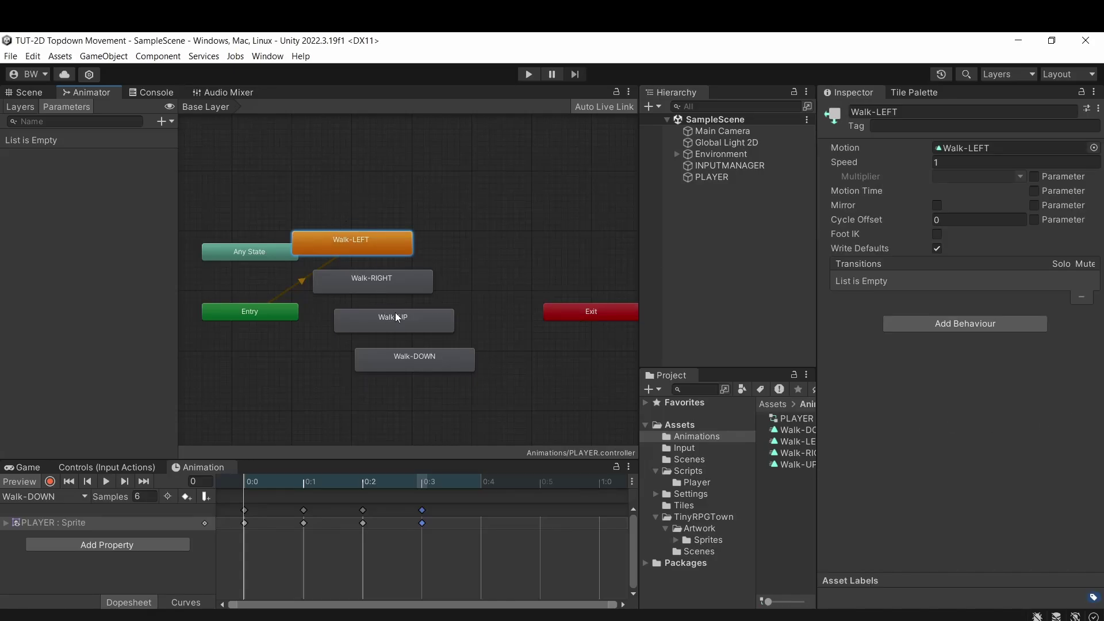
drag(406, 388, 364, 292)
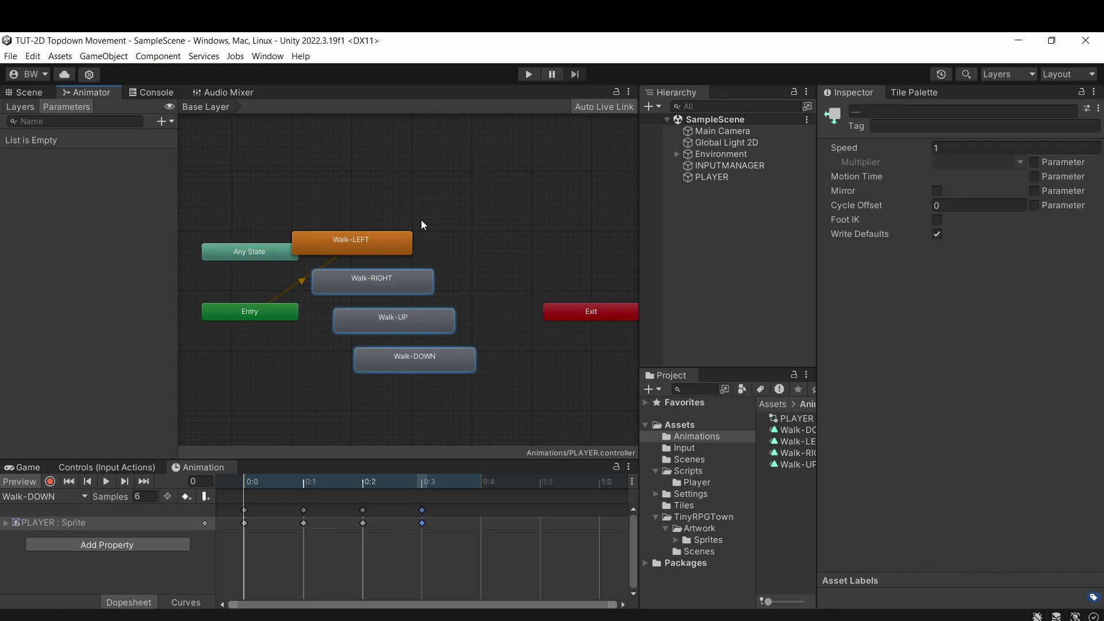
click(407, 237)
key(ctrl+p)
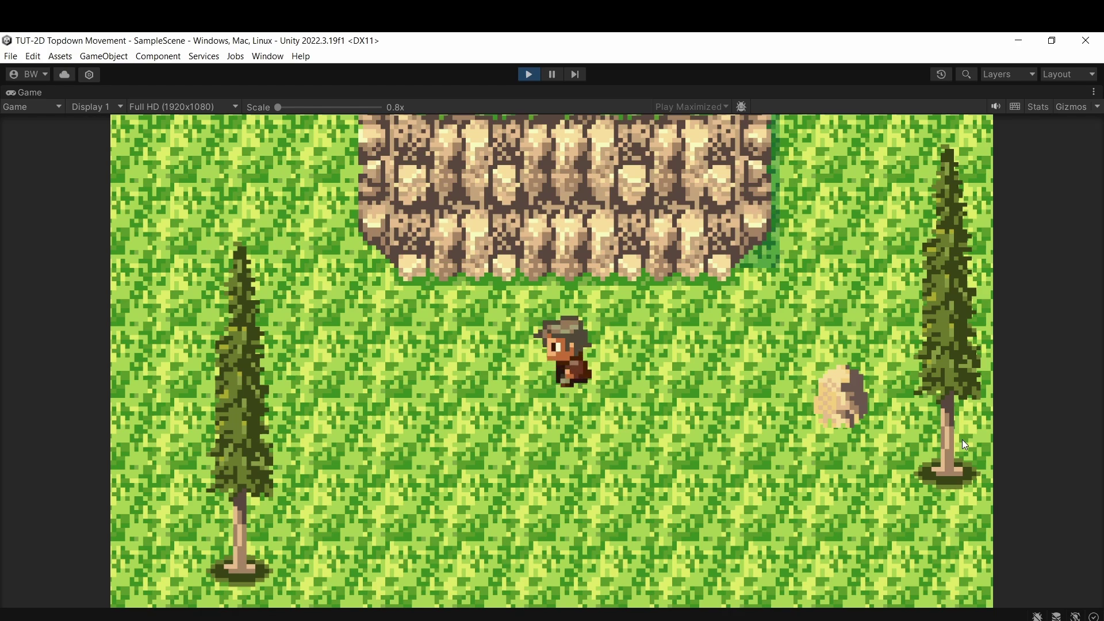
click(528, 73)
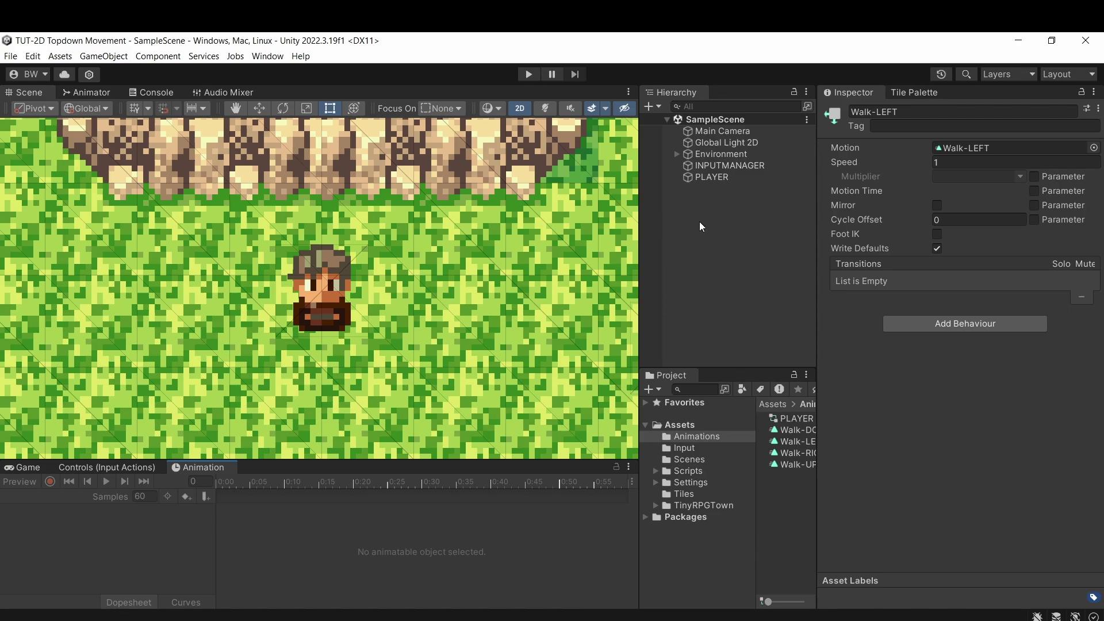
- Enlarge the timeline and create a new animation clip for PLAYER named Idle-DOWN
click(711, 177)
drag(399, 460, 399, 343)
click(10, 388)
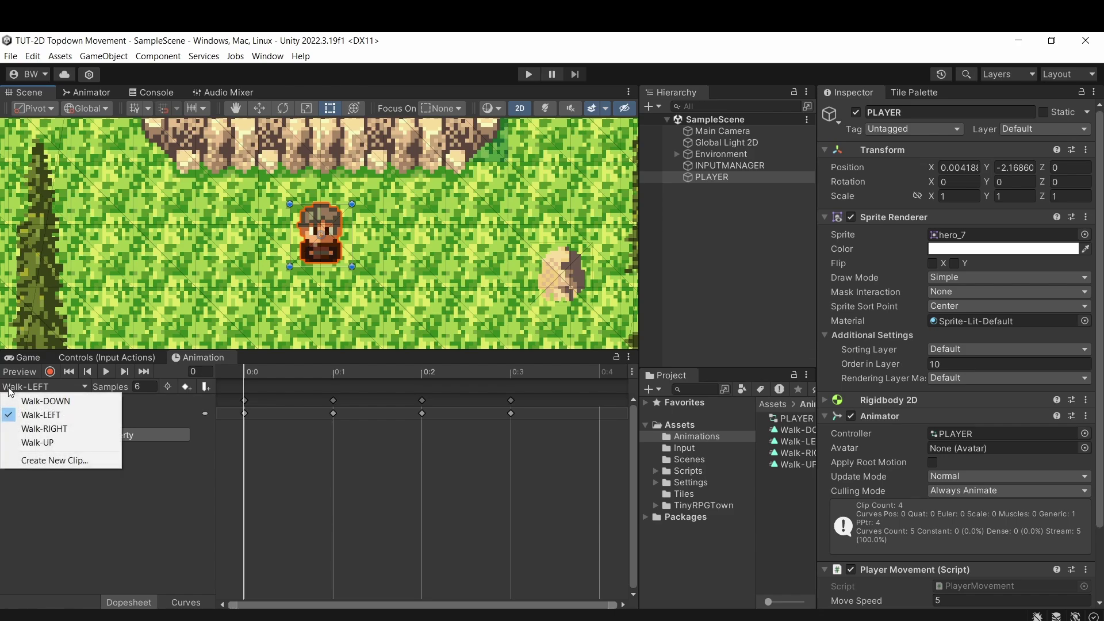
click(35, 460)
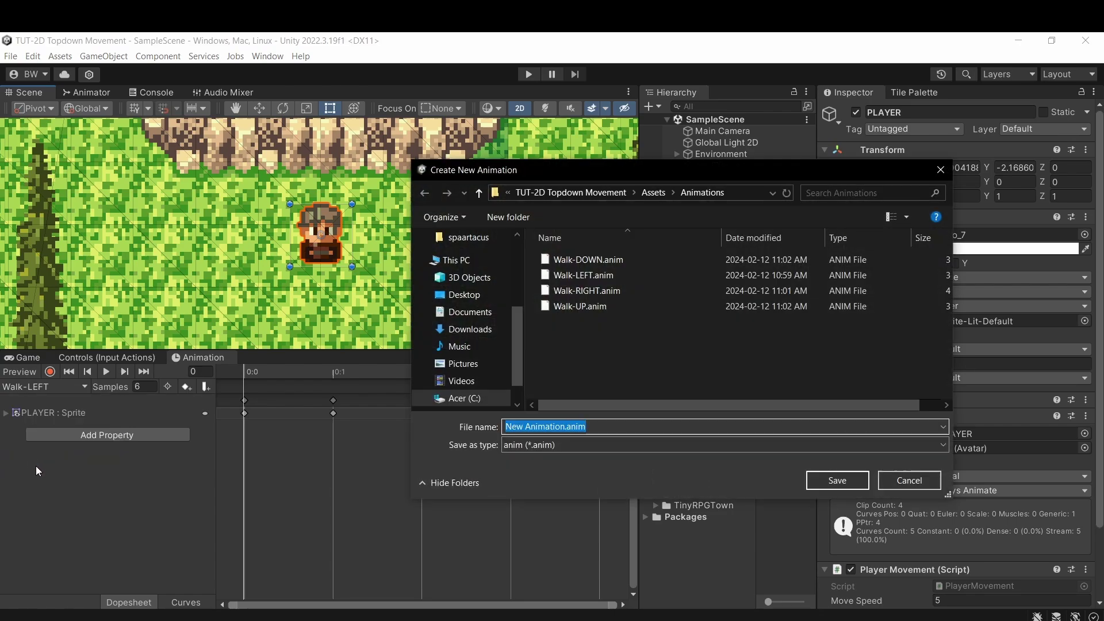
text(Idle-)
key(Caps_Lock)
text(DOWN)
key(Caps_Lock)
key(Return)
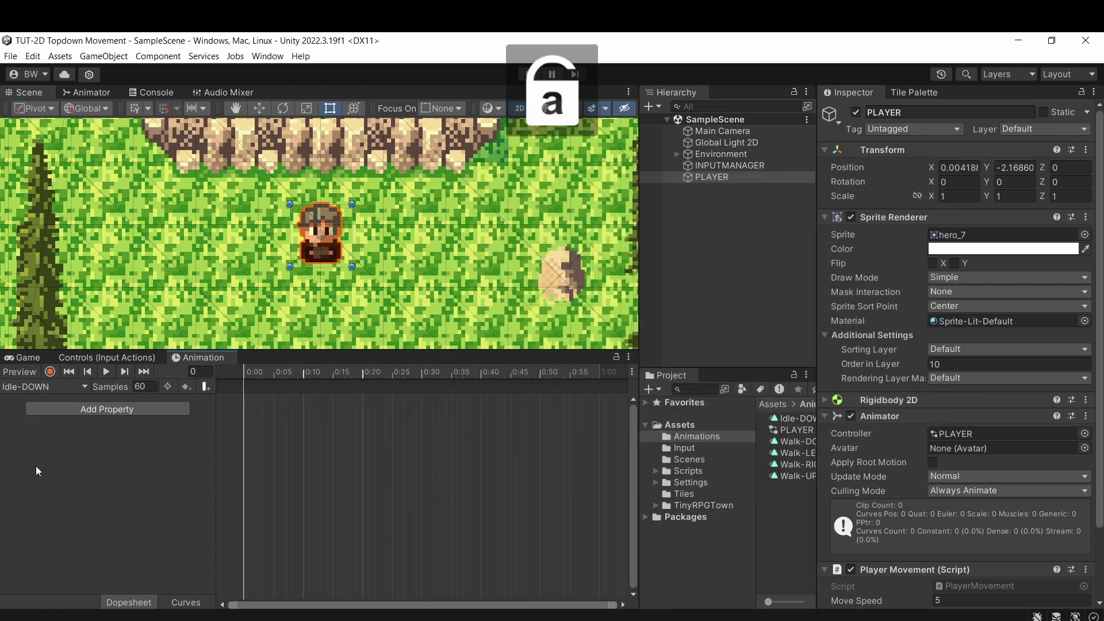
- Key the hero_7 sprite into Idle-DOWN at 6 samples and enlarge the Scene view
double_click(954, 235)
drag(804, 578, 224, 436)
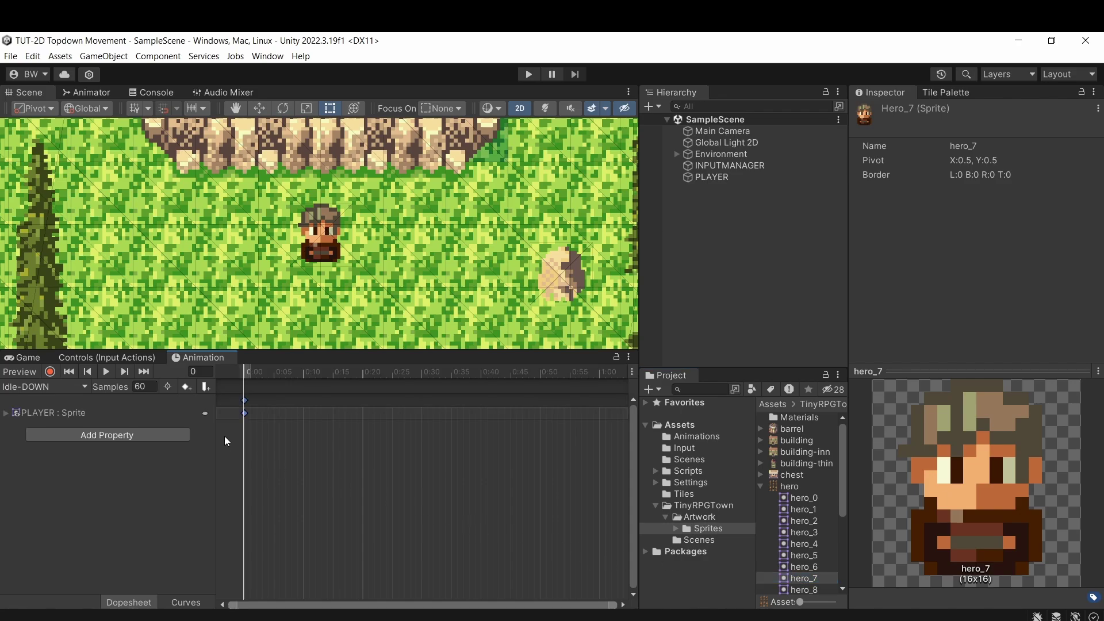
click(153, 387)
text(6)
key(Return)
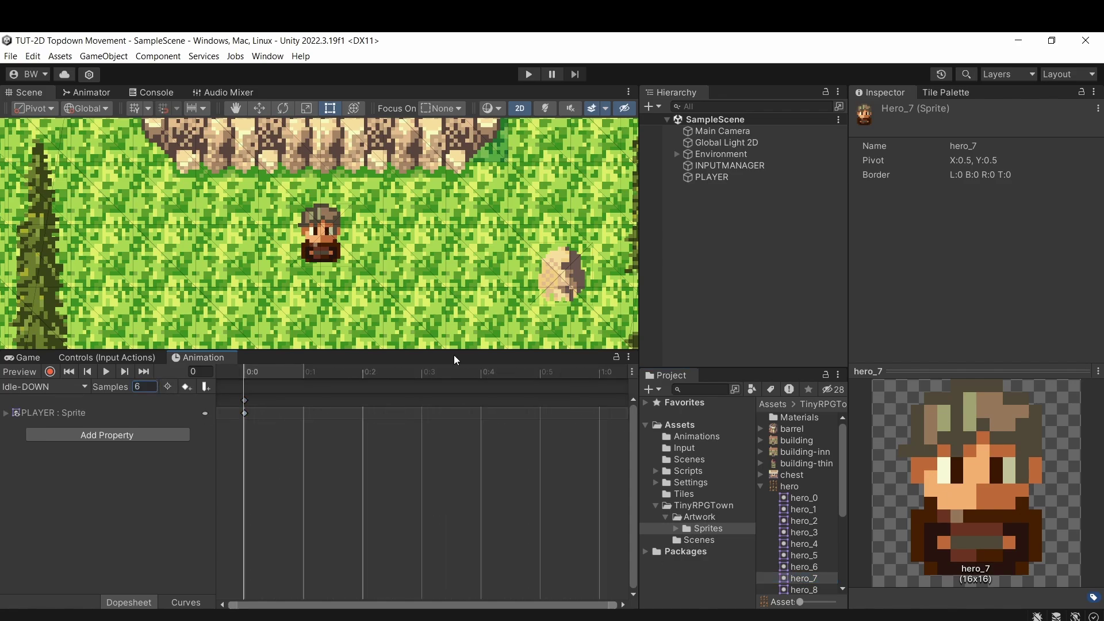
drag(453, 354, 454, 472)
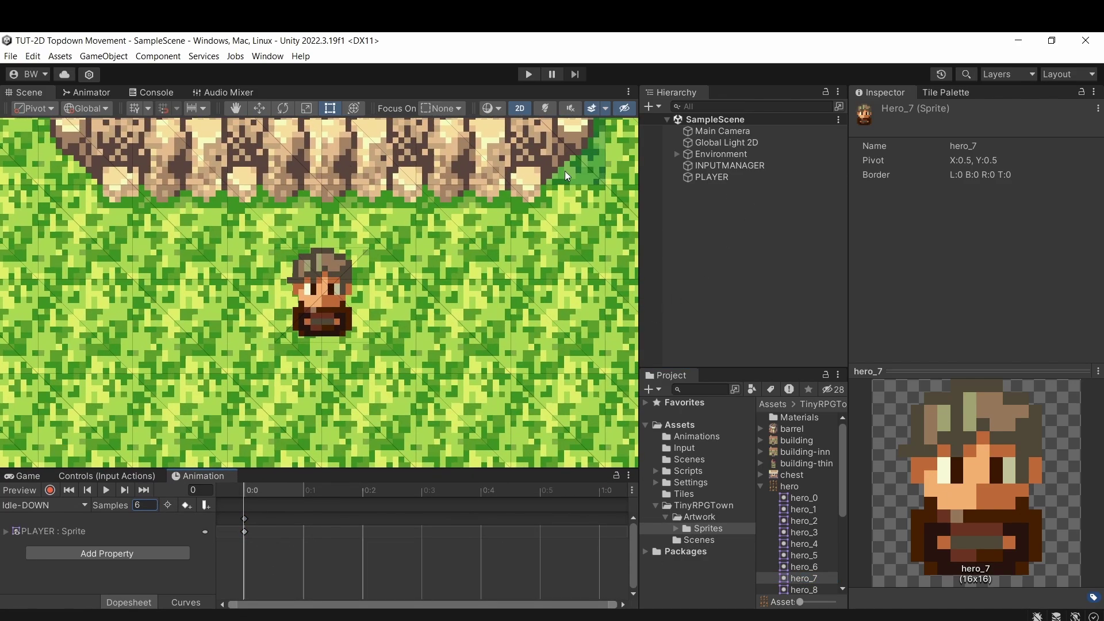
- Make Idle-DOWN the layer default state below Entry and delete the four Walk states
click(87, 92)
click(521, 371)
click(453, 399)
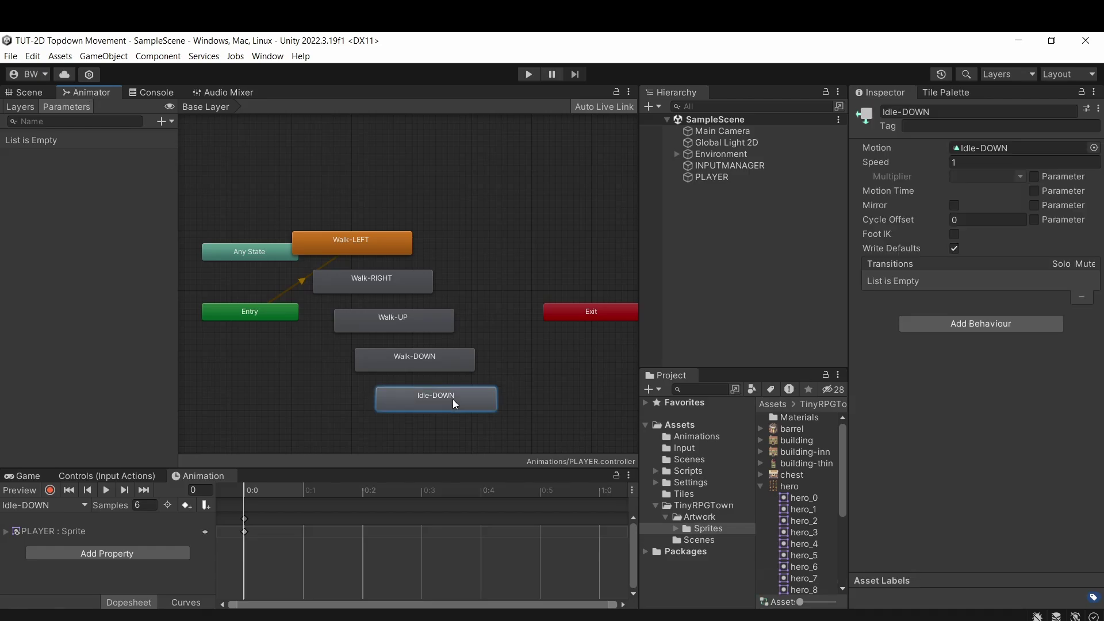
right_click(455, 401)
click(468, 420)
scroll(495, 391, down, 1)
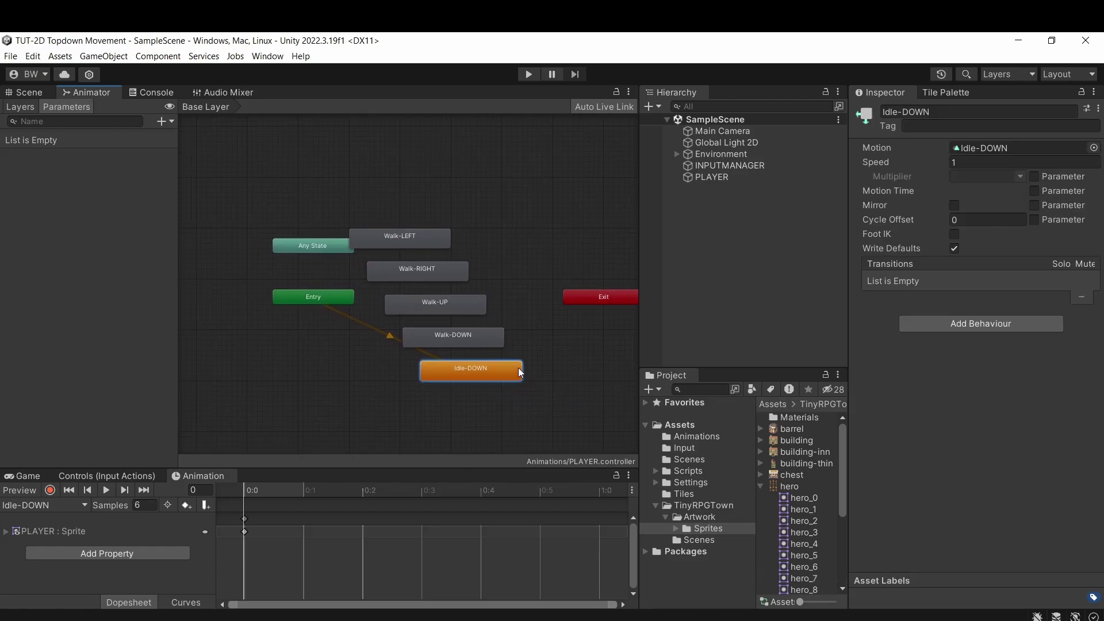
middle_drag(519, 367, 516, 322)
drag(517, 322, 361, 317)
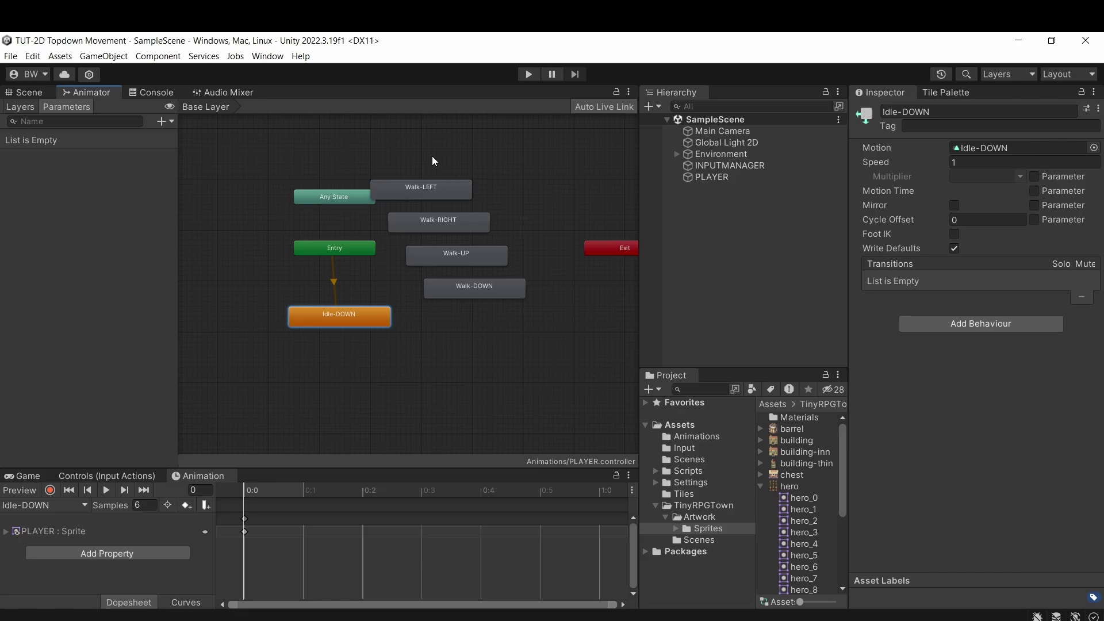
drag(433, 155, 494, 333)
key(Delete)
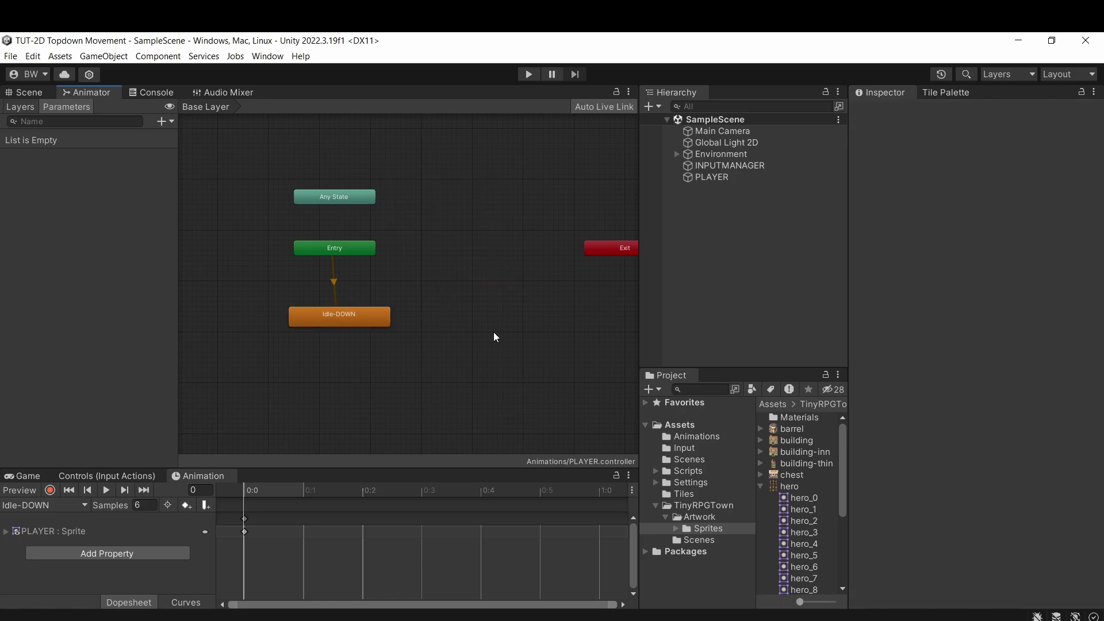
- Add two float parameters named Horizontal and Vertical
click(164, 122)
click(169, 135)
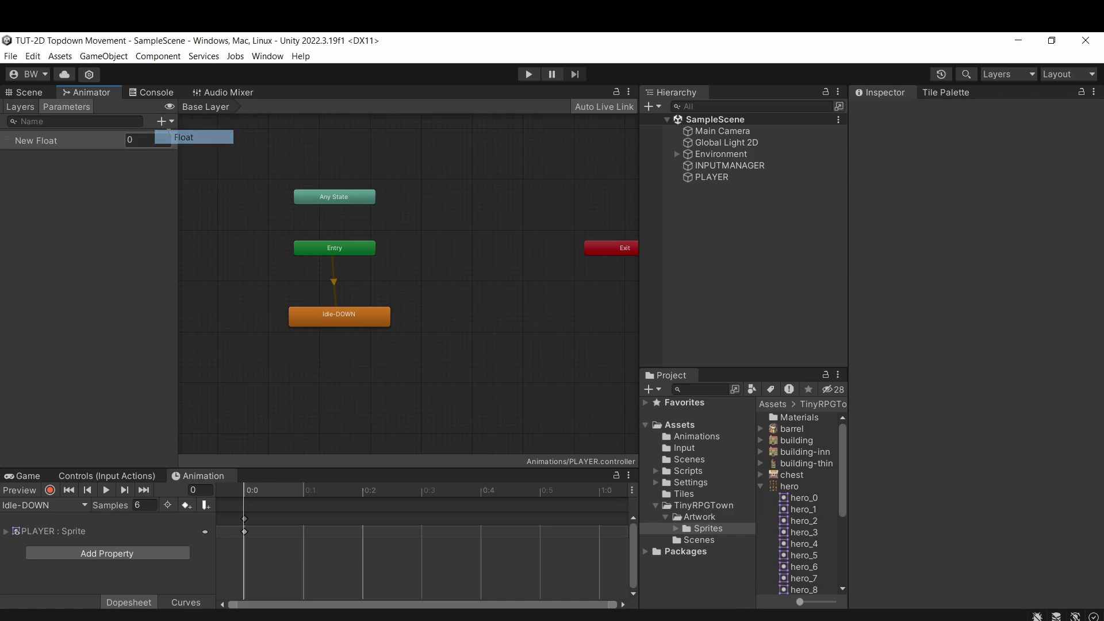
text(Horizontal)
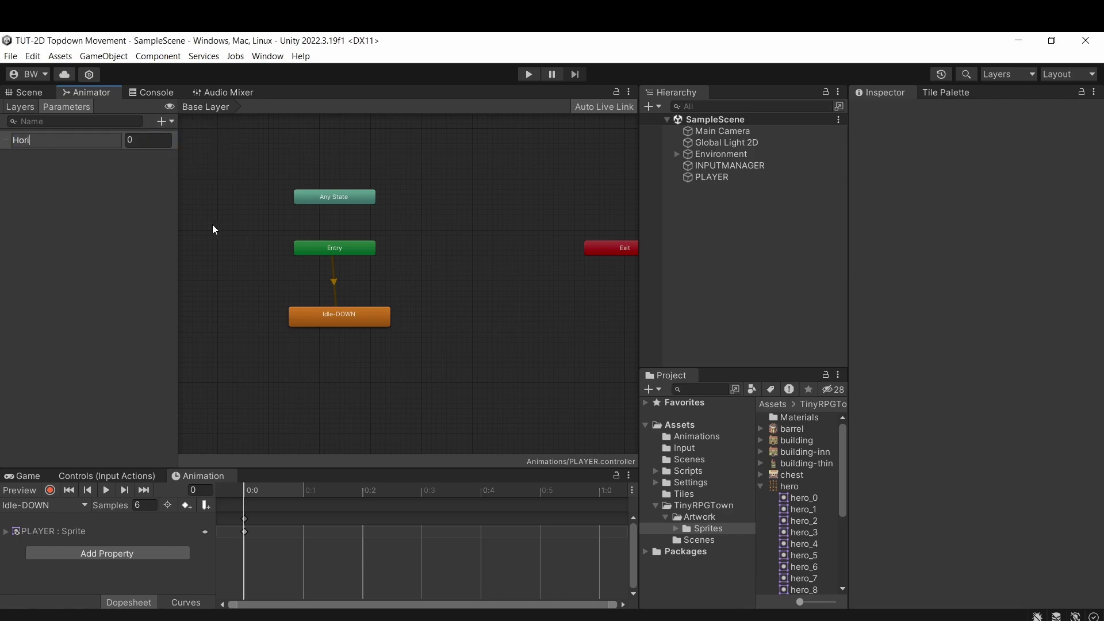
key(Return)
click(163, 122)
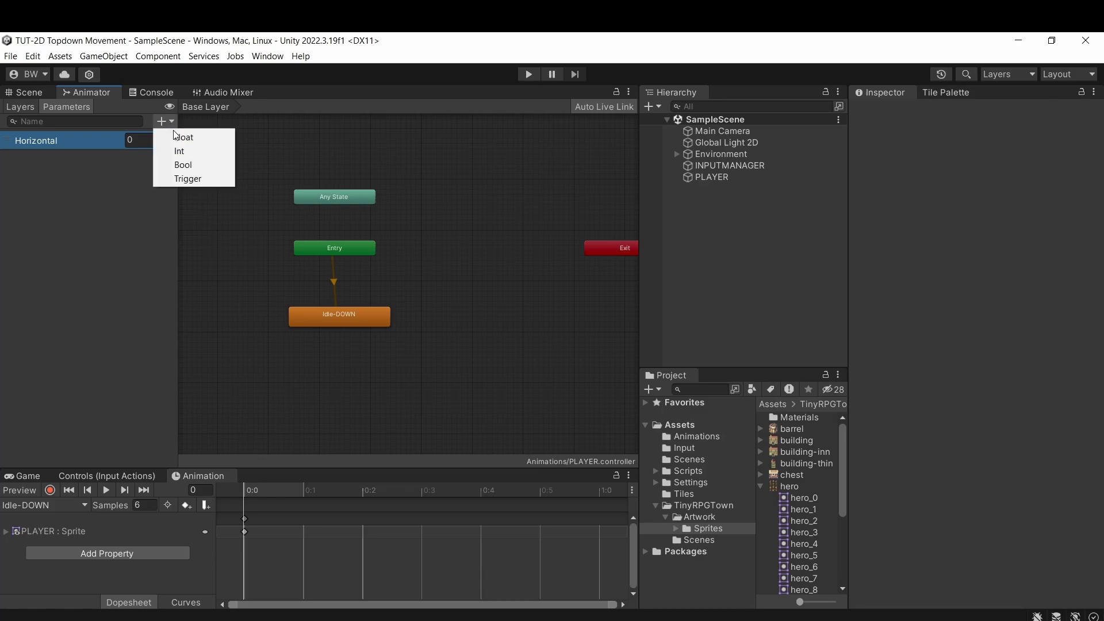
click(175, 136)
text(Vertical)
key(Return)
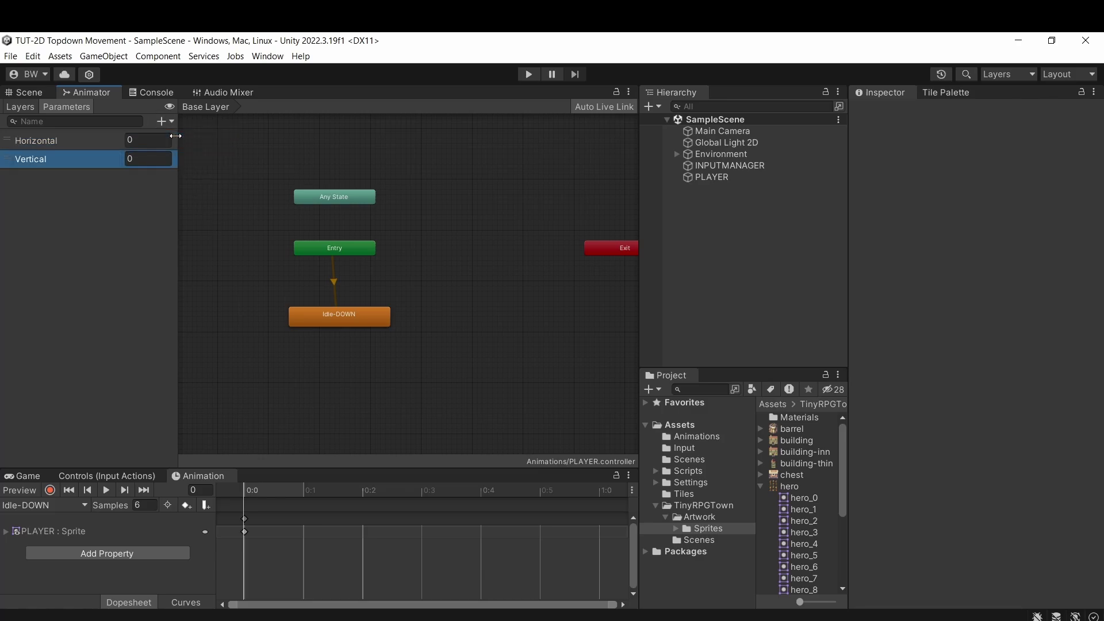
- Create a new blend tree state beside Idle-DOWN and name it Movement
drag(339, 317, 335, 316)
right_click(486, 315)
mouse_move(523, 320)
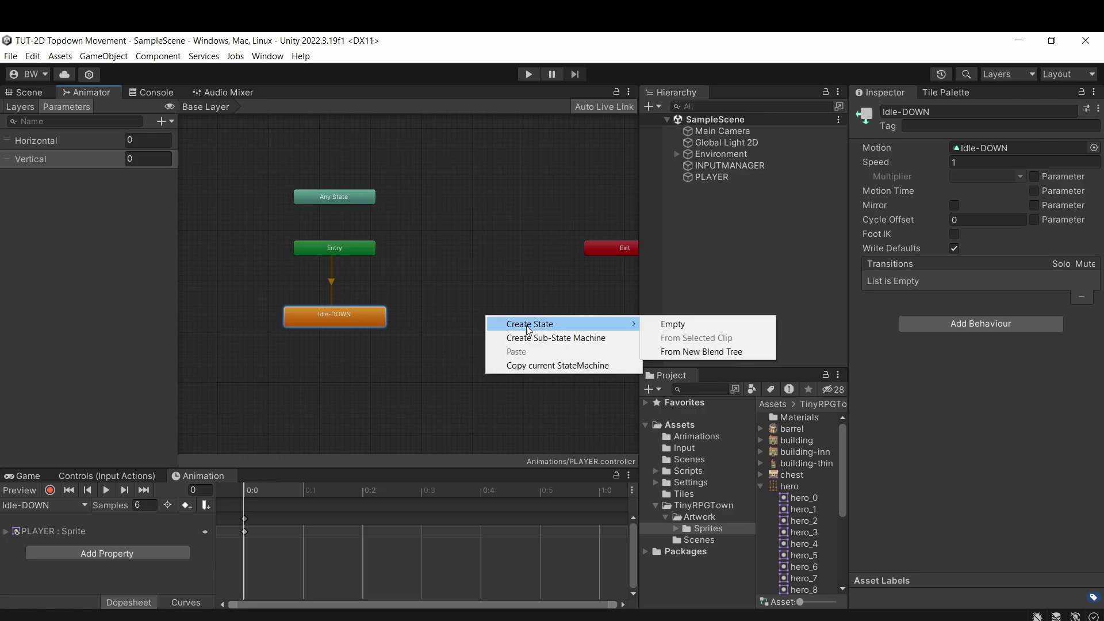
click(702, 351)
drag(562, 331, 514, 323)
click(985, 112)
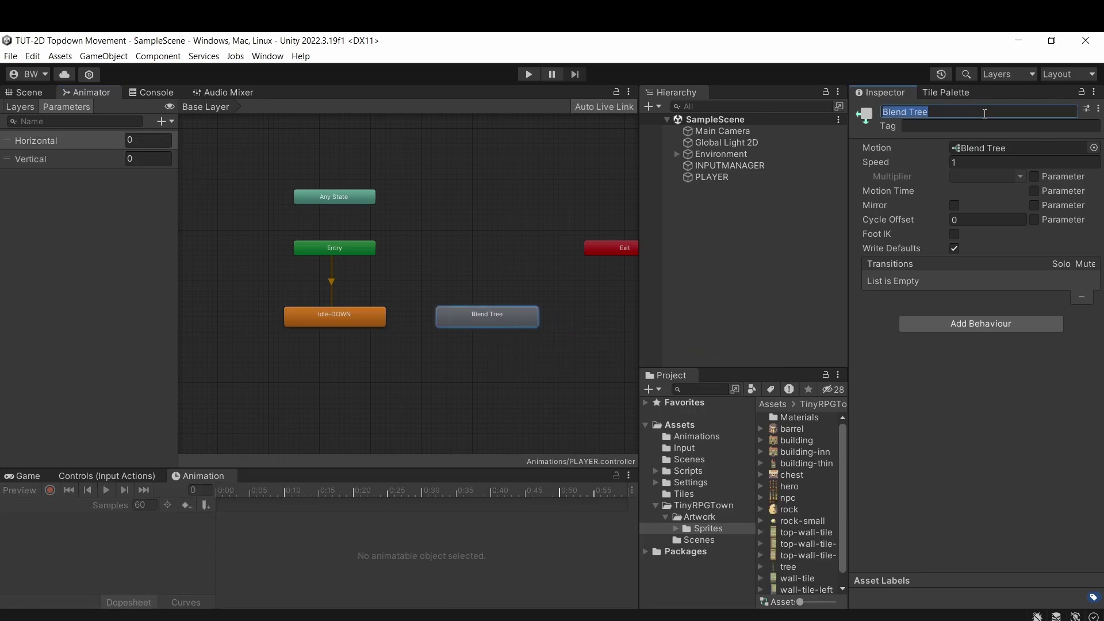
text(Movement)
key(Return)
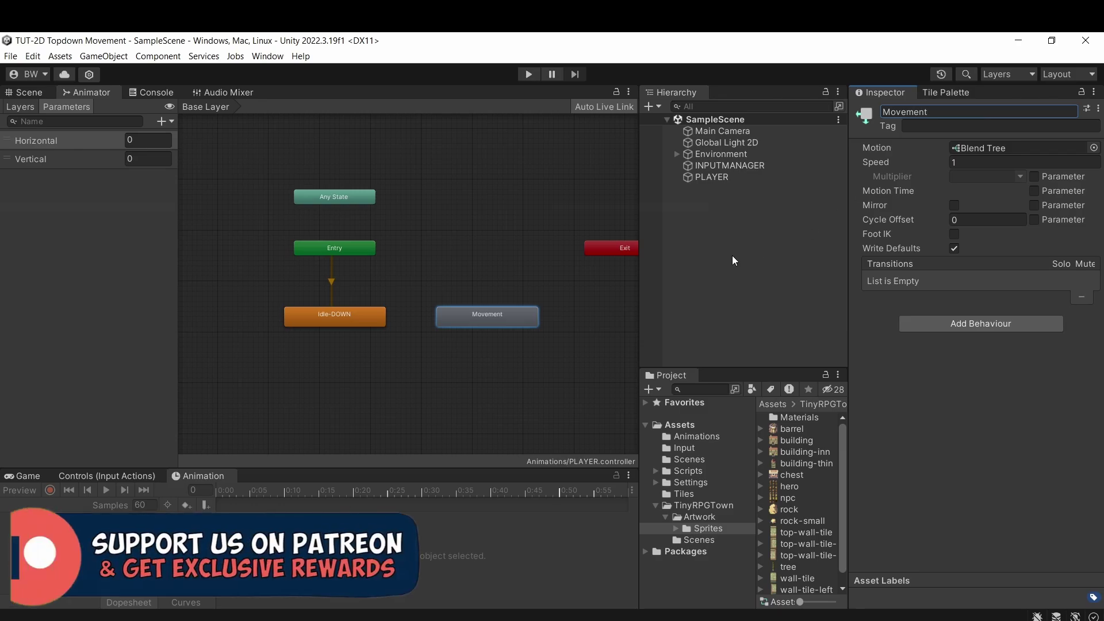
- Set the Movement blend tree to 2D Simple Directional on Horizontal and Vertical, with Vertical reset to 0
double_click(483, 320)
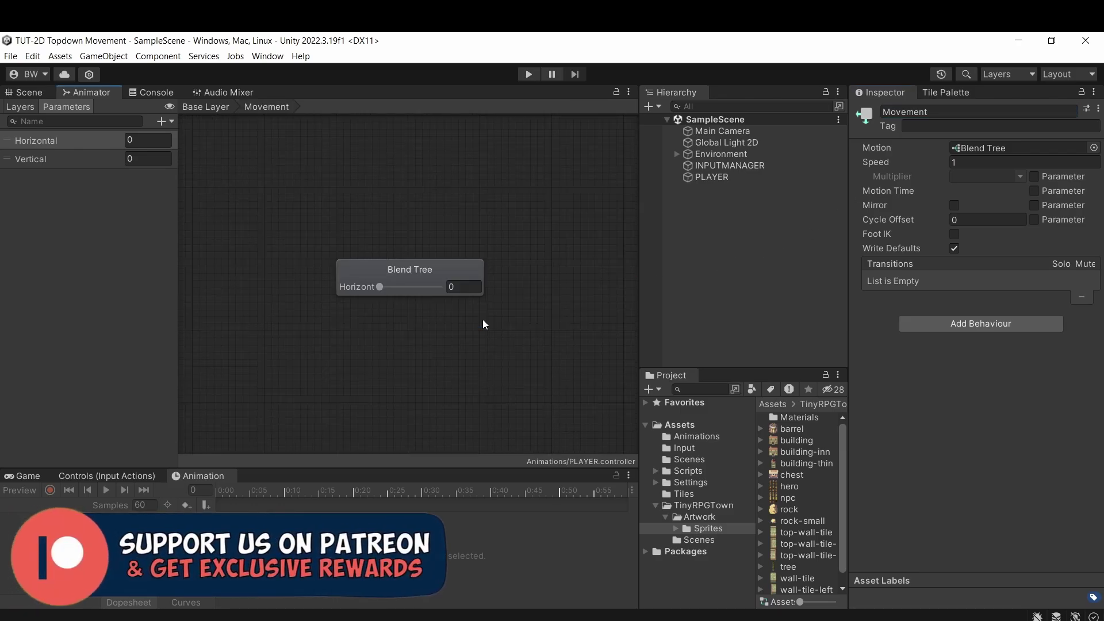
click(439, 270)
click(967, 125)
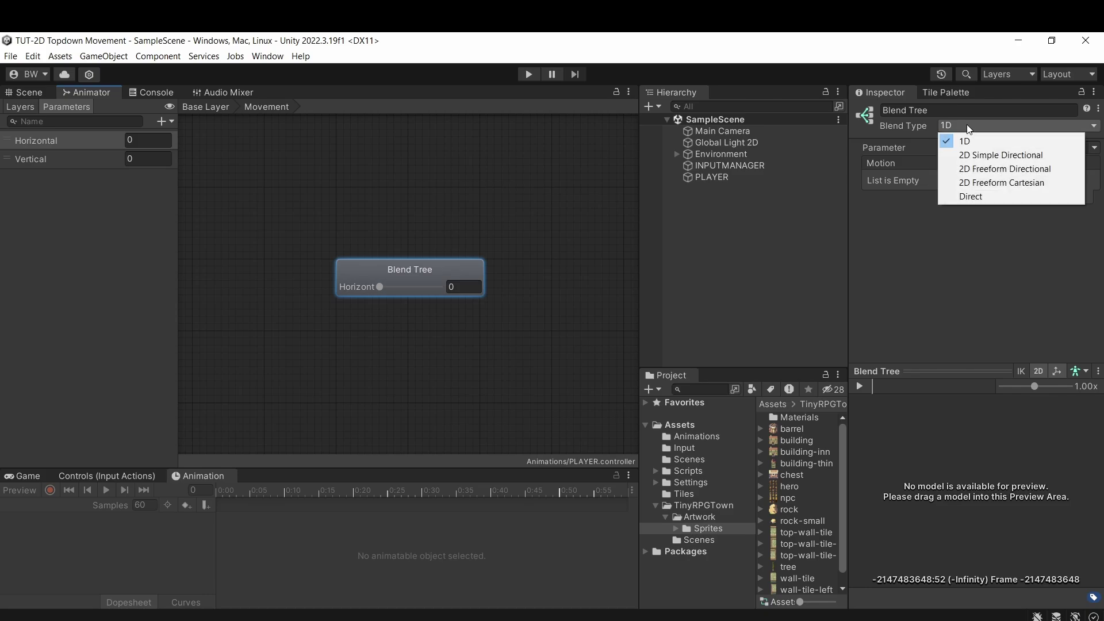
click(969, 155)
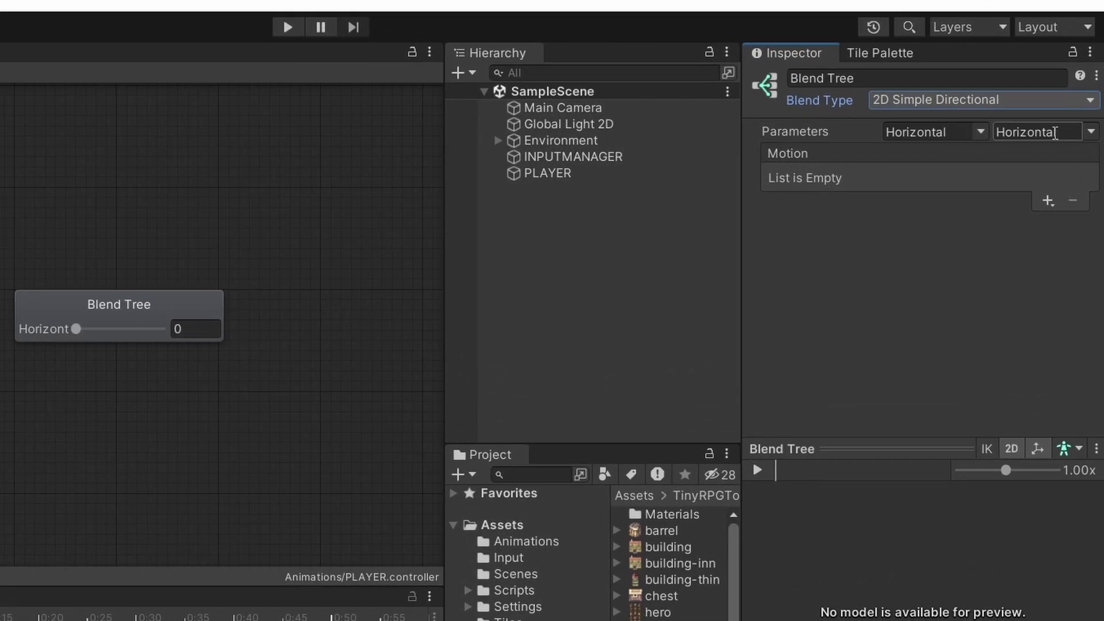
click(1090, 131)
click(1023, 174)
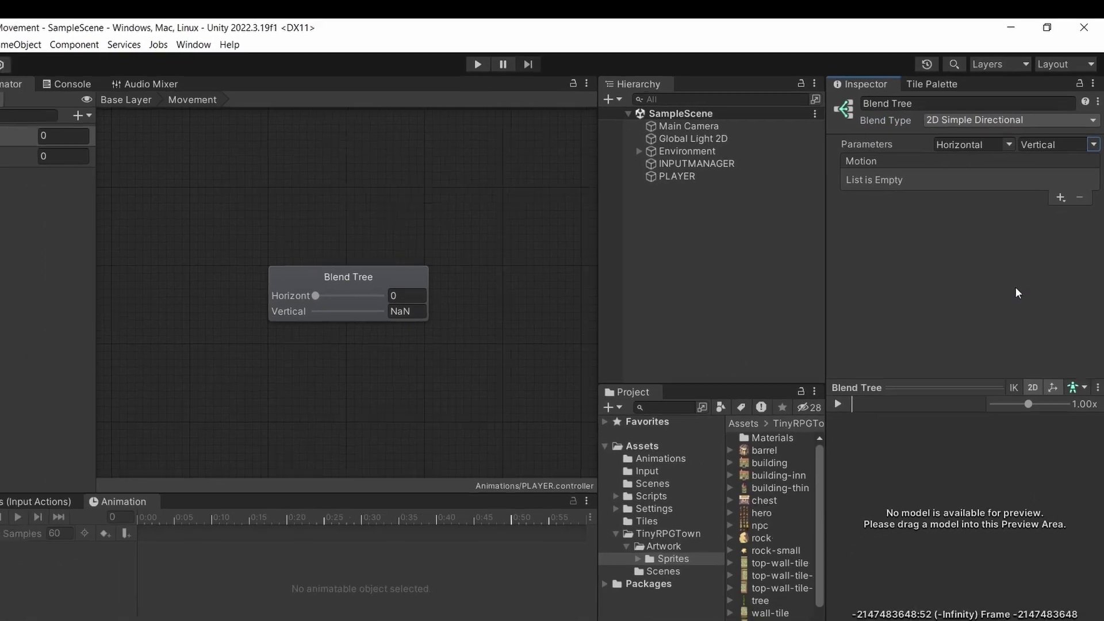
click(470, 300)
text(0)
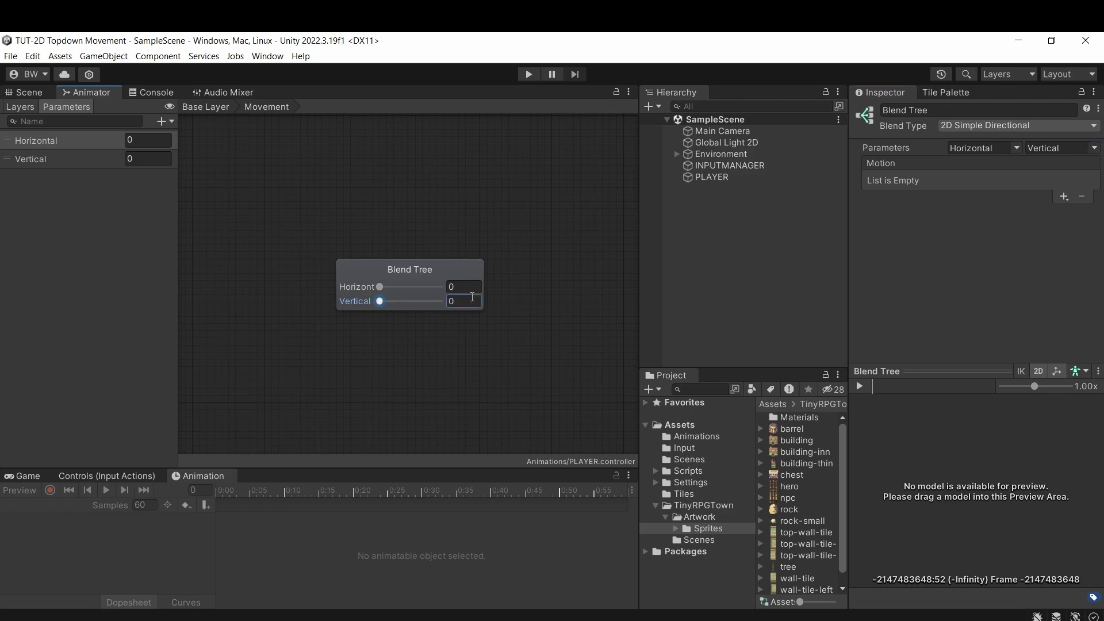
- Add four motion slots to the Movement blend tree
click(1062, 197)
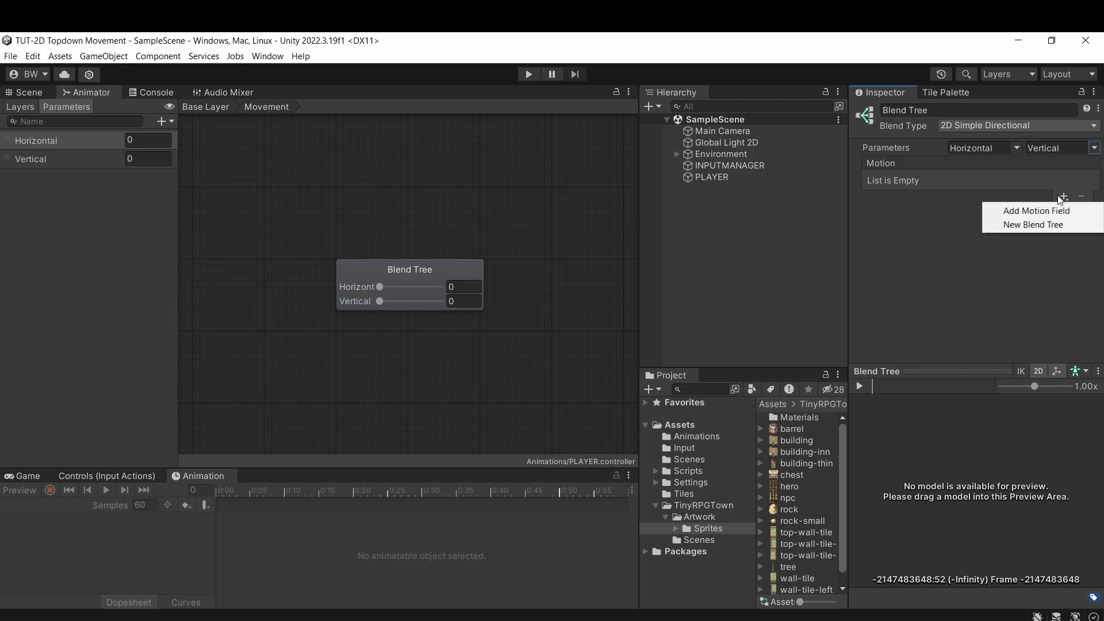
click(1047, 211)
click(1064, 199)
click(1056, 217)
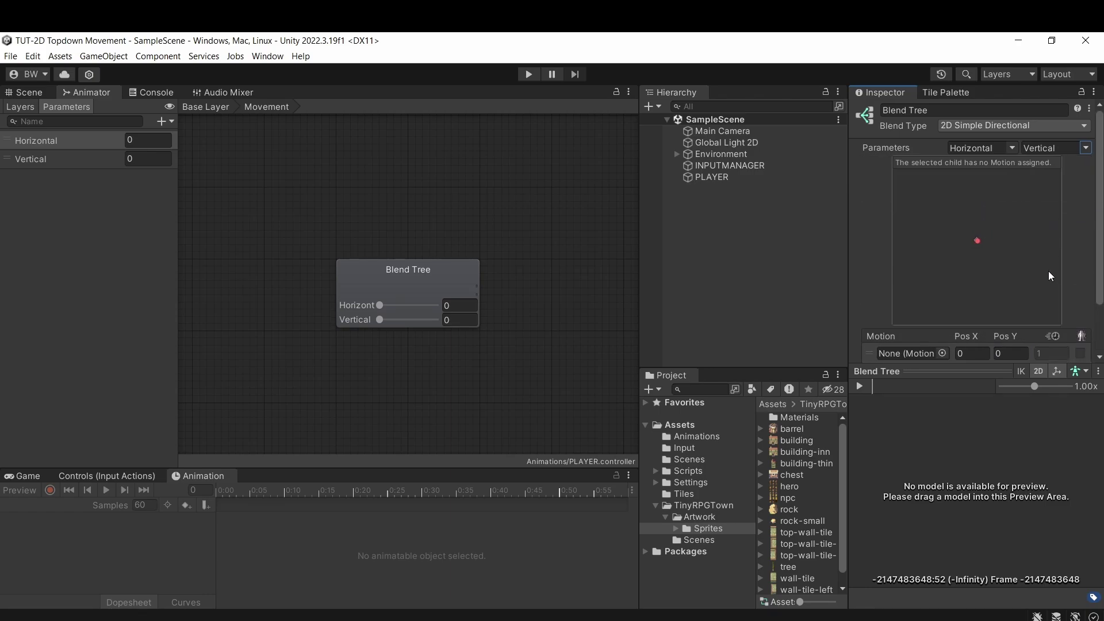
scroll(1044, 273, down, 2)
drag(973, 381, 973, 502)
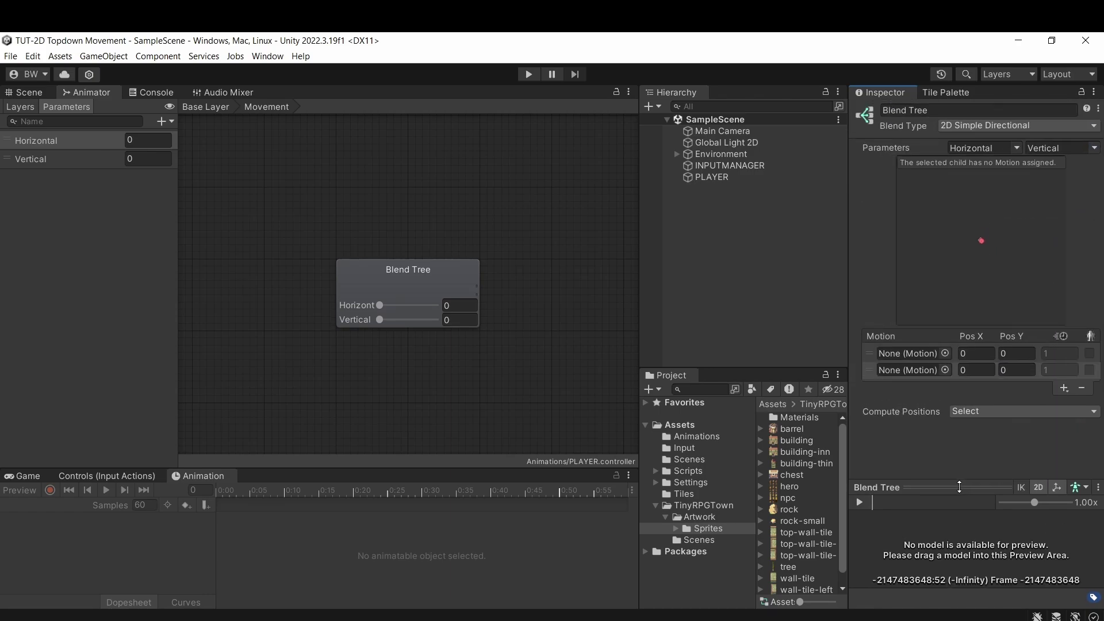
click(1063, 388)
click(1061, 402)
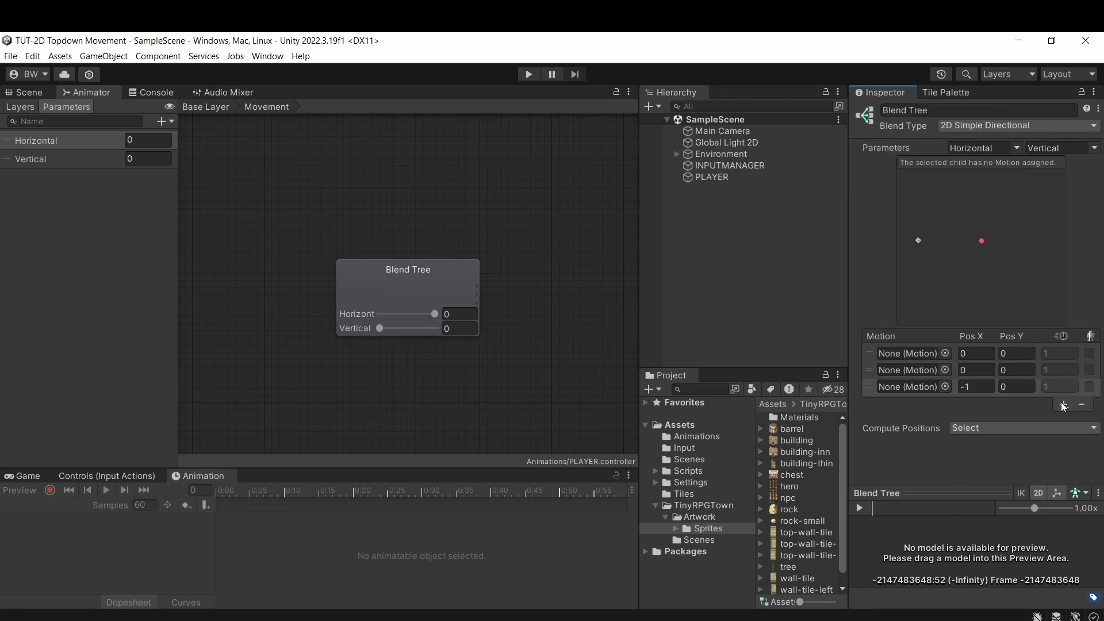
click(1062, 404)
click(1060, 417)
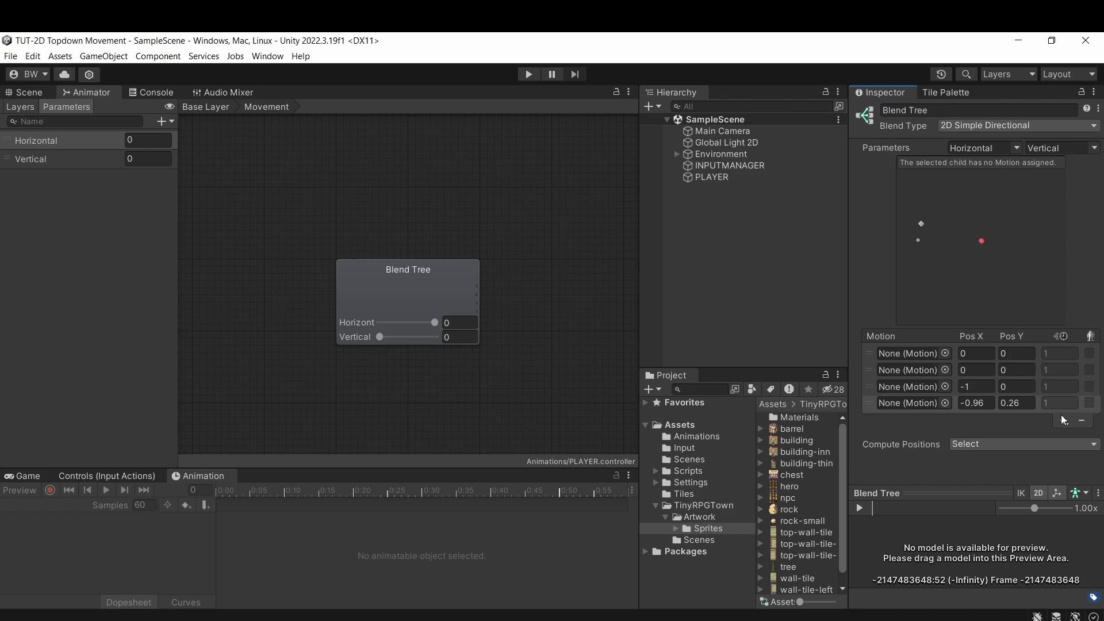
- Assign Walk-UP, Walk-DOWN, Walk-LEFT and Walk-RIGHT from the Animations folder to the four slots
click(668, 438)
drag(807, 472, 902, 353)
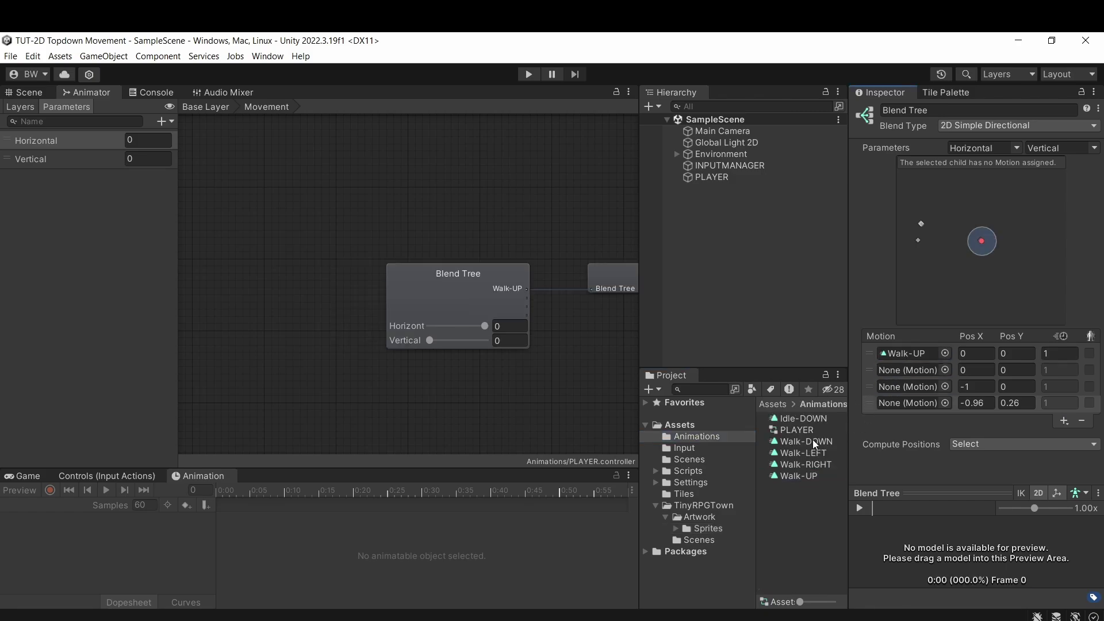
drag(812, 440, 900, 370)
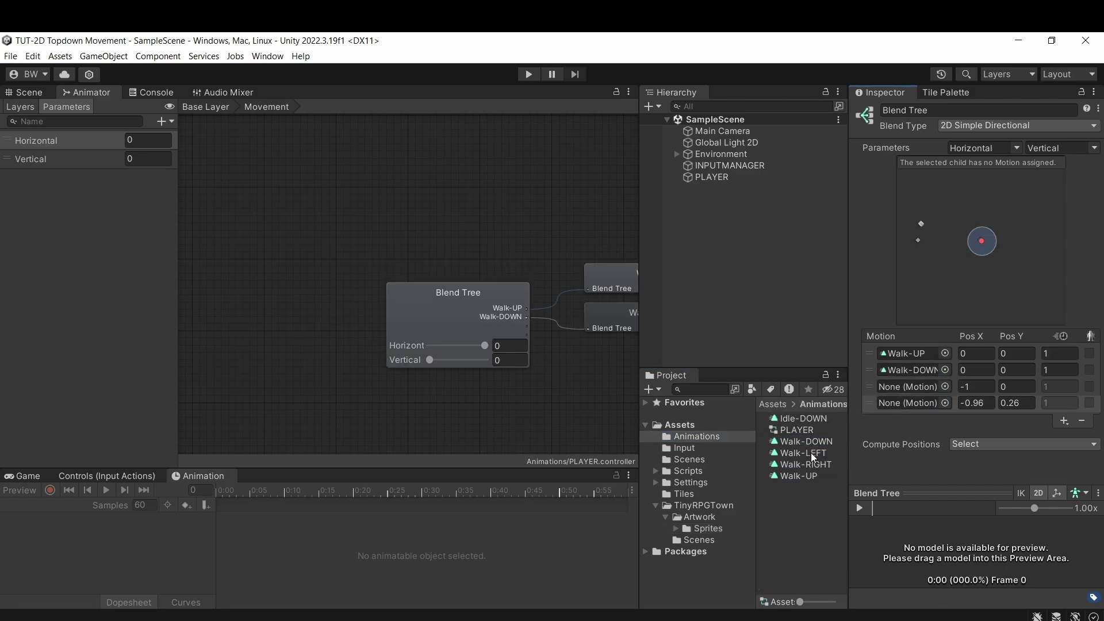
drag(811, 453, 895, 388)
drag(806, 467, 896, 401)
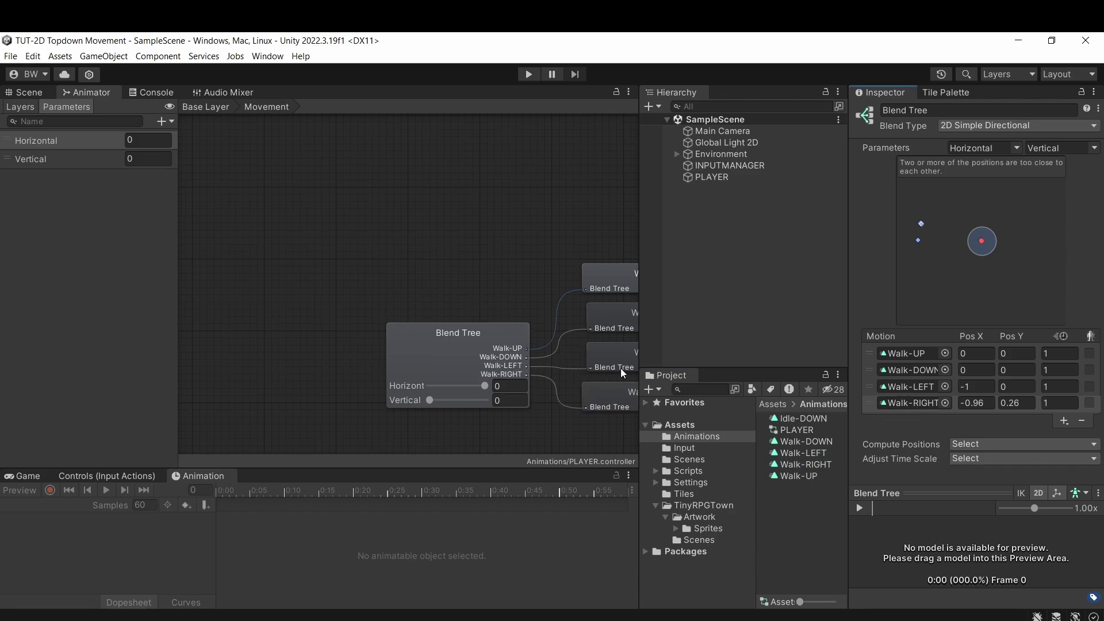
- Position the motions: Walk-UP (0,1), Walk-DOWN (0,-1), Walk-LEFT (-1,0), Walk-RIGHT (1,0)
click(868, 360)
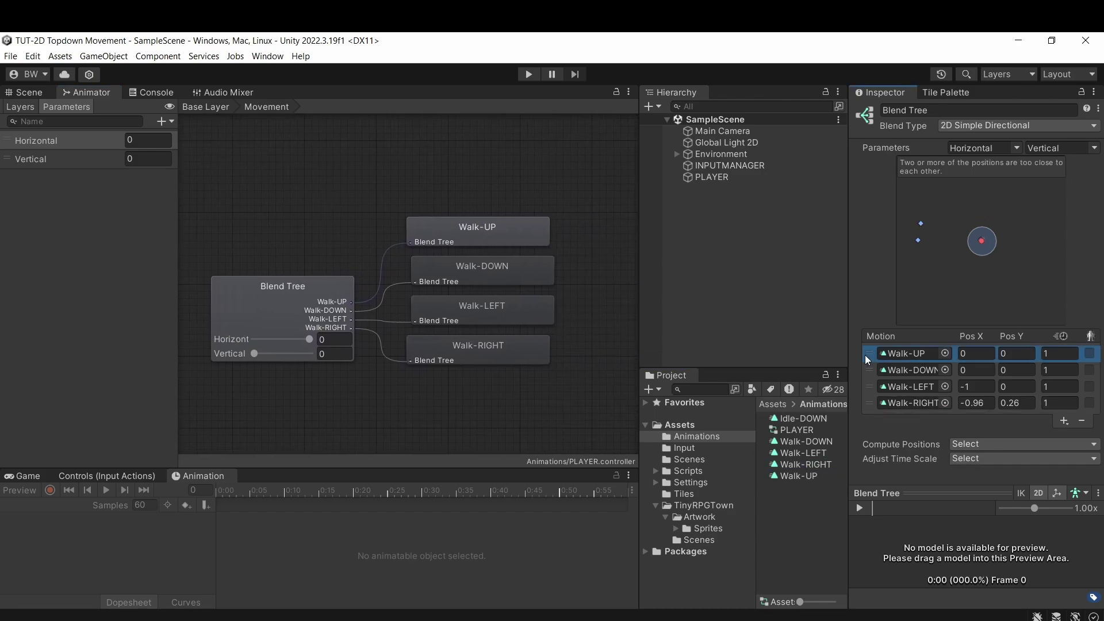
click(1017, 354)
text(1)
key(Tab)
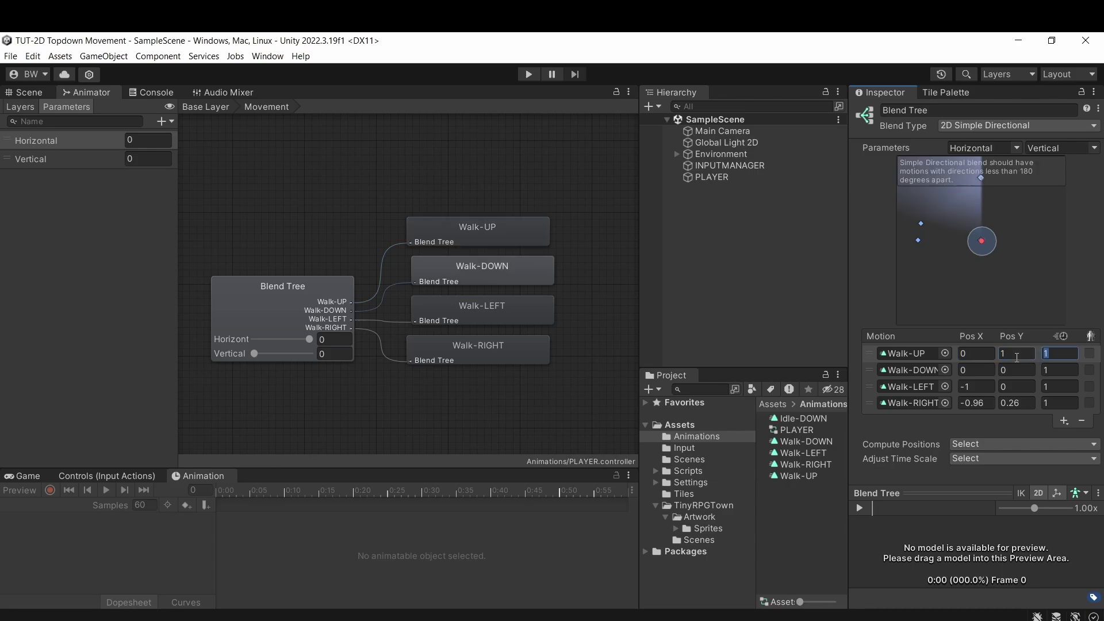
key(Tab)
key(Tab)
text(-1)
key(Tab)
key(Tab)
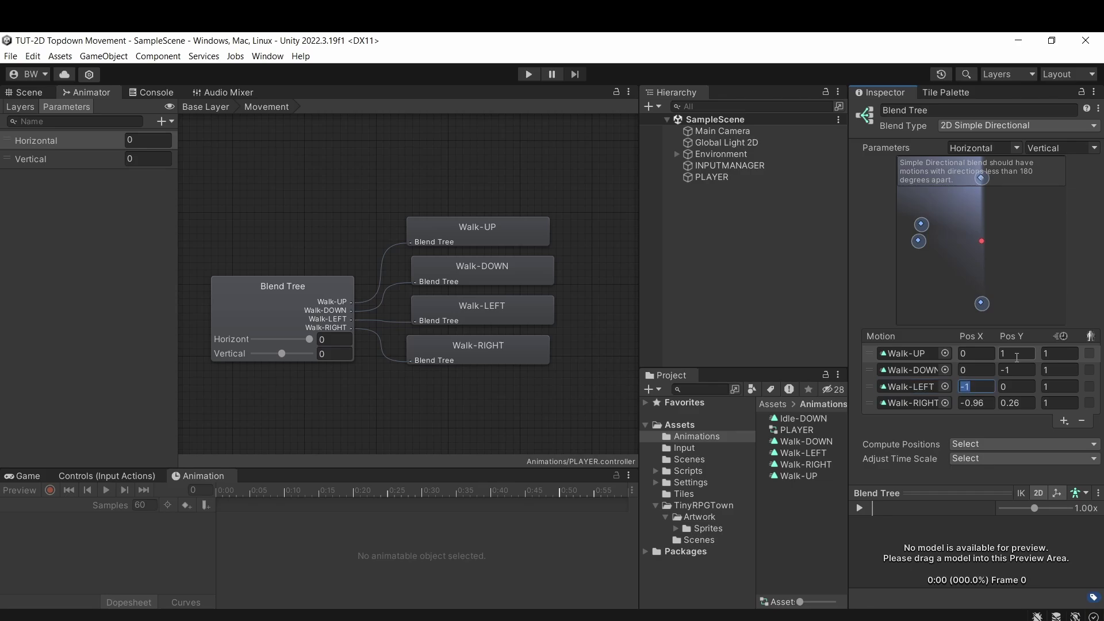
key(Tab)
key(Tab)
key(Tab)
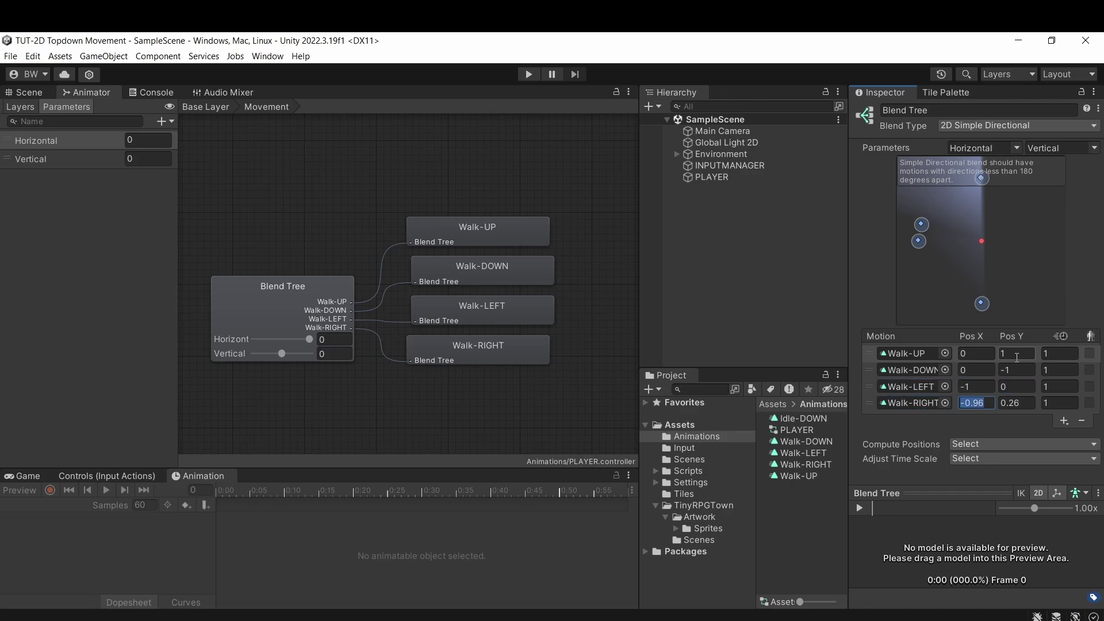
text(1)
key(Tab)
text(0)
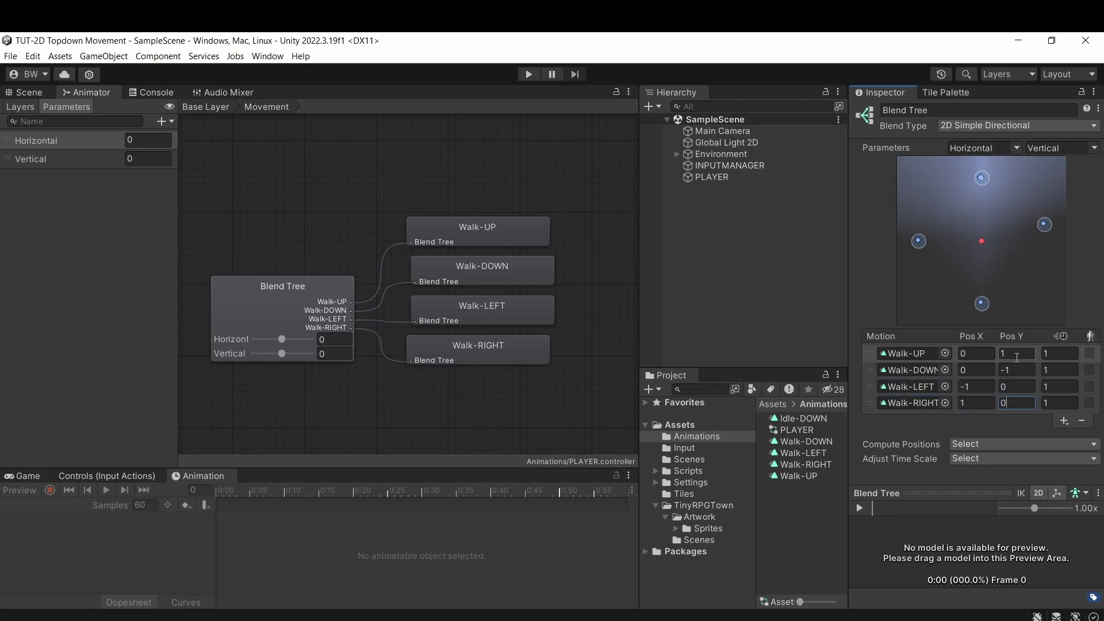
key(Tab)
- Preview the blend by dragging the blend tree's Horizontal value to -0.56
click(744, 178)
click(327, 300)
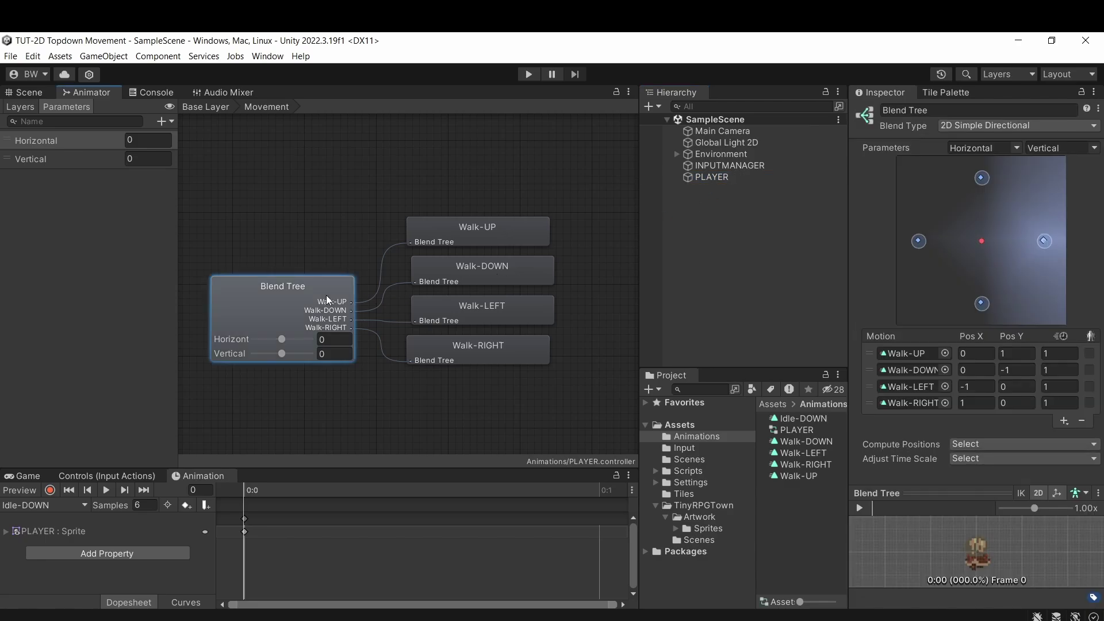
drag(298, 339, 212, 353)
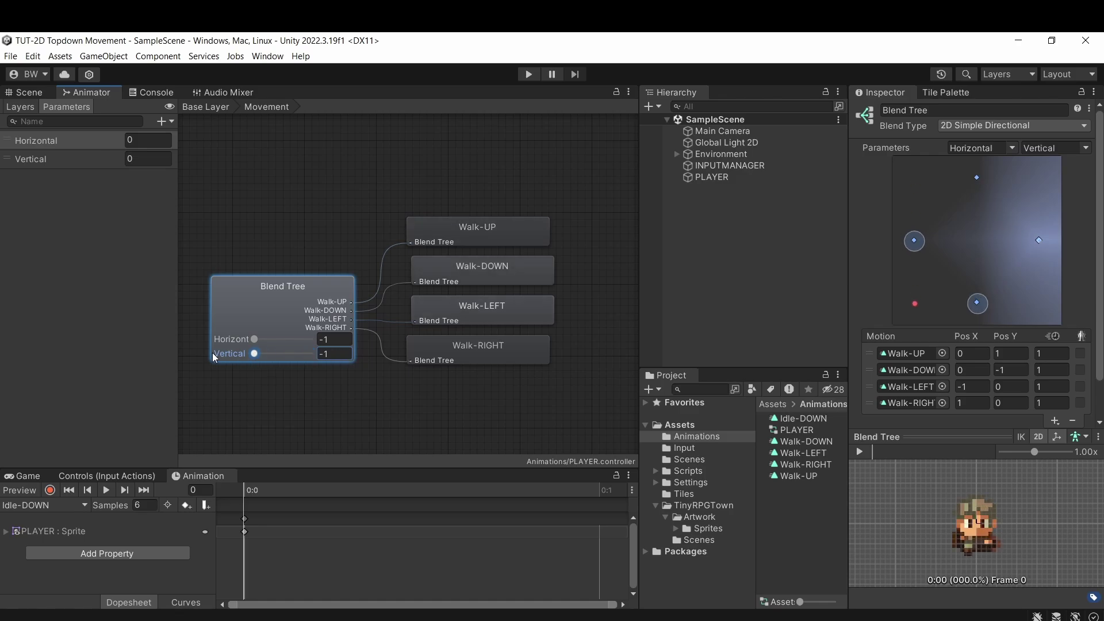
- Create a transition from the Movement state to Idle-DOWN
click(199, 106)
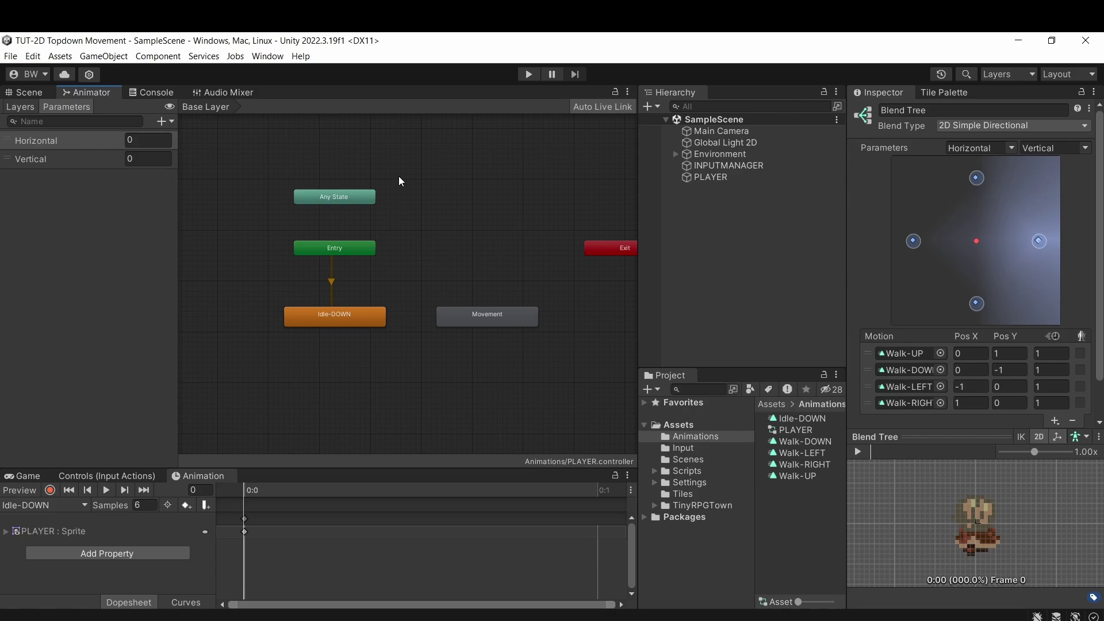
right_click(460, 315)
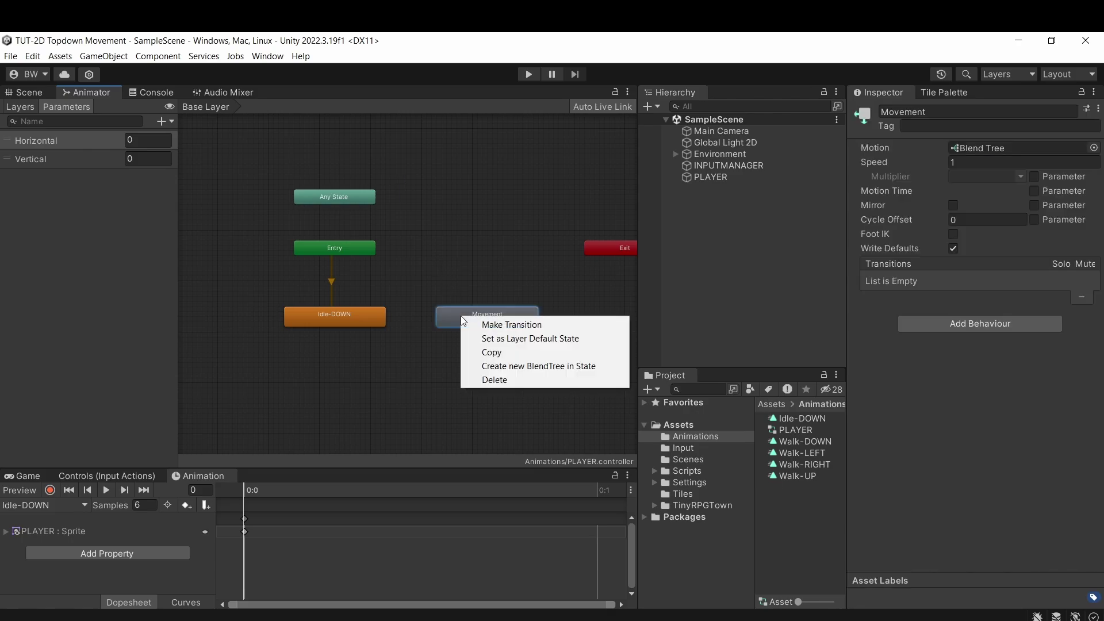
click(479, 324)
click(363, 320)
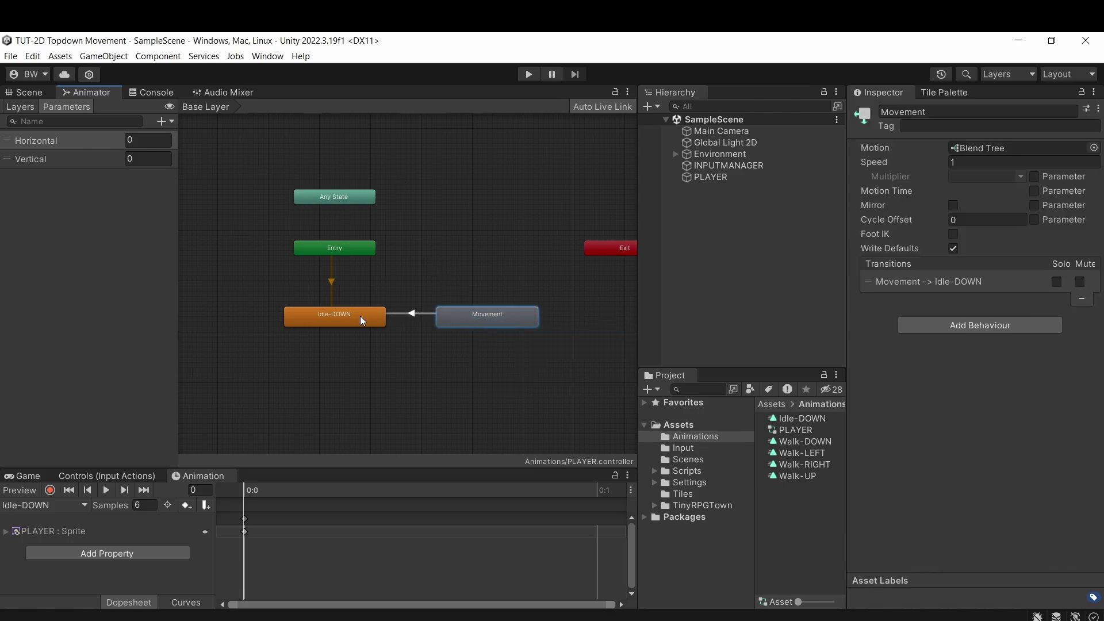
click(412, 317)
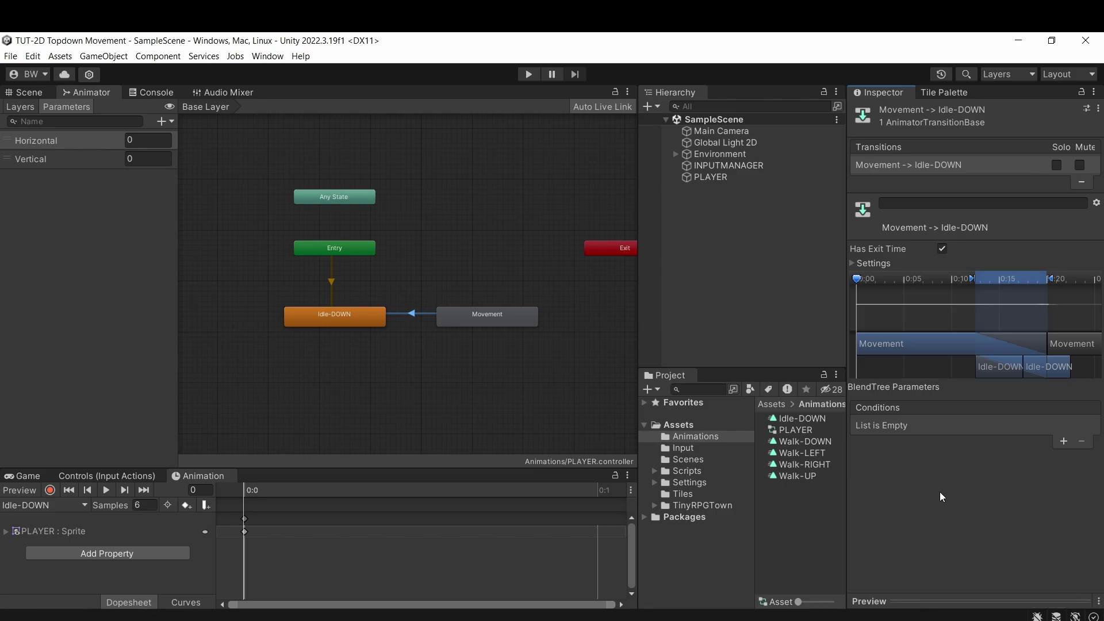
- Add Horizontal Greater -0.01 and Vertical Greater -0.01 conditions to the transition
click(1063, 441)
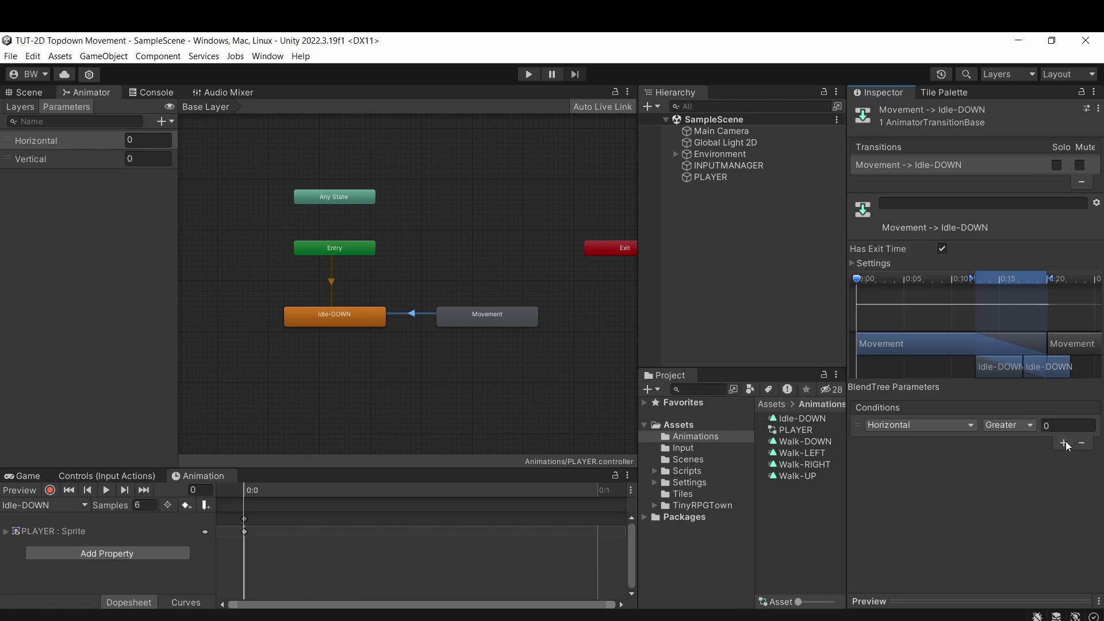
click(1064, 442)
click(930, 443)
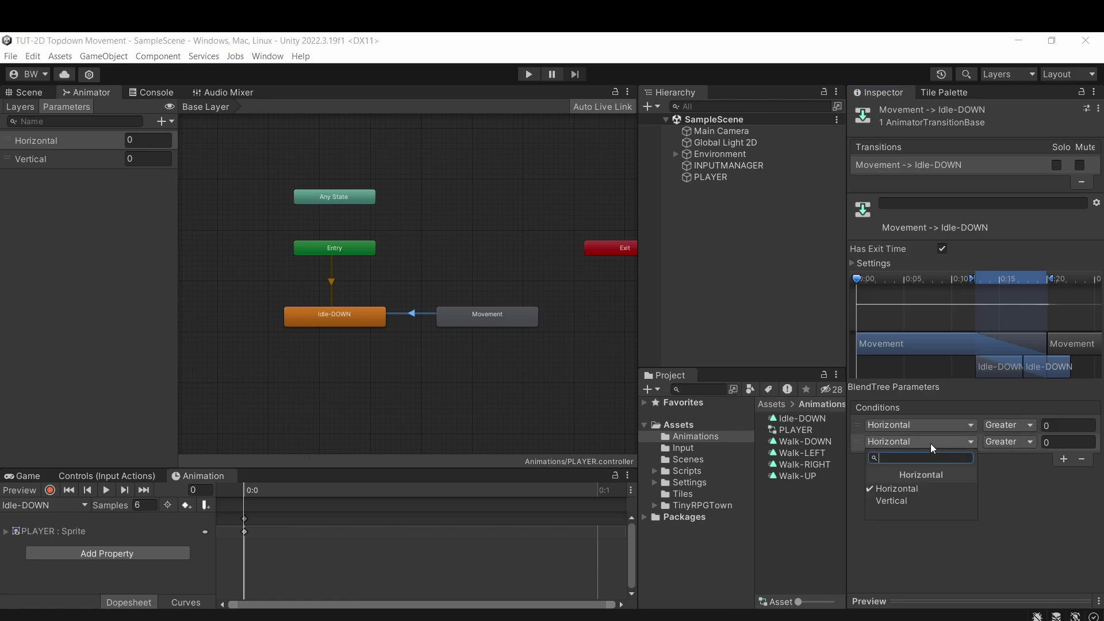
click(903, 500)
click(1066, 425)
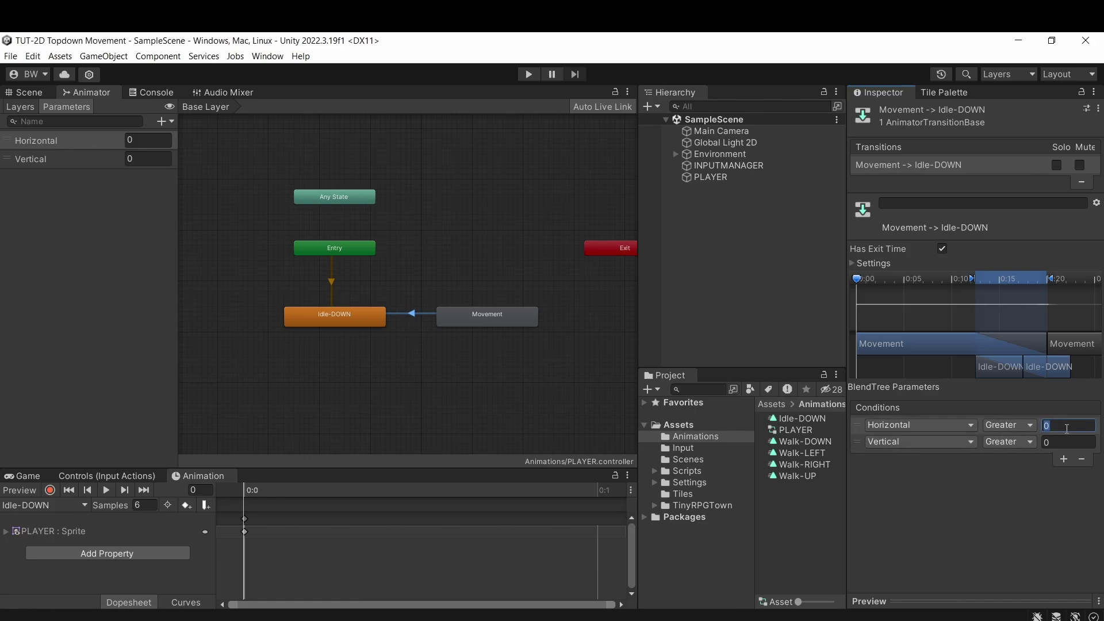
text(-0.01)
key(Tab)
text(-0.01)
key(Return)
- Add two more conditions, each a Less 0.01 check
click(1064, 460)
click(1063, 476)
click(1021, 458)
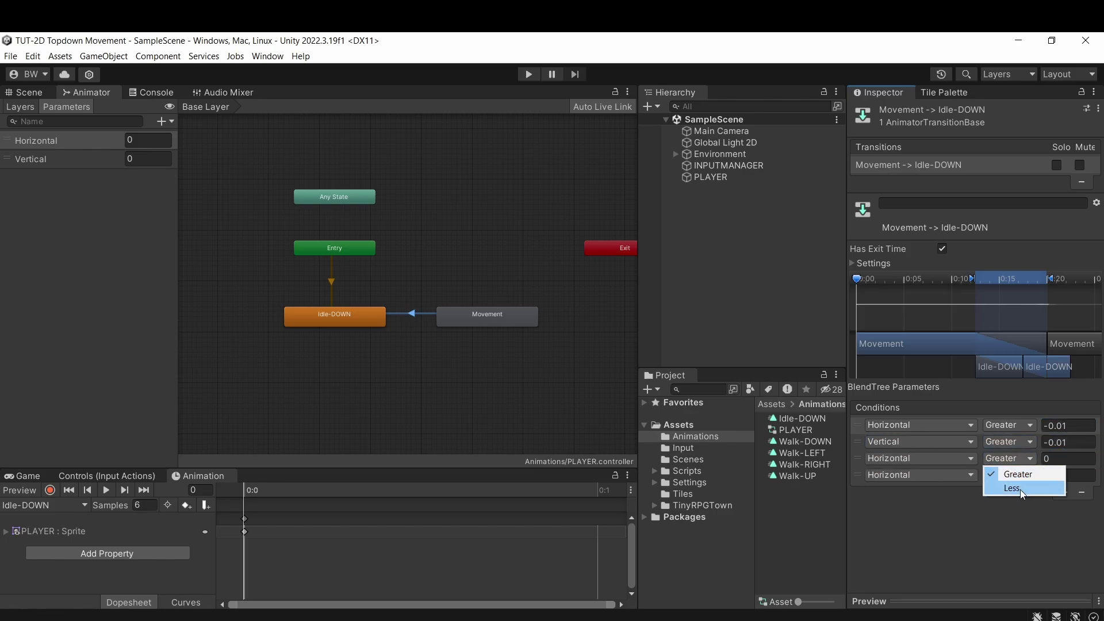
click(1012, 488)
click(1010, 475)
click(1012, 504)
click(1064, 458)
text(.0)
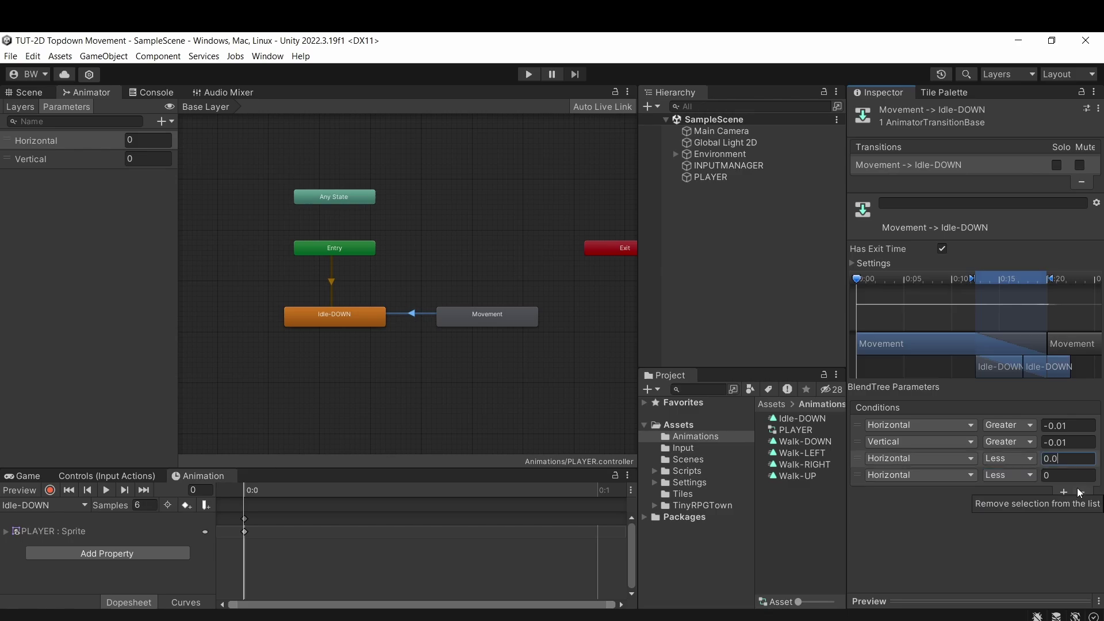
text(1)
key(Tab)
key(Return)
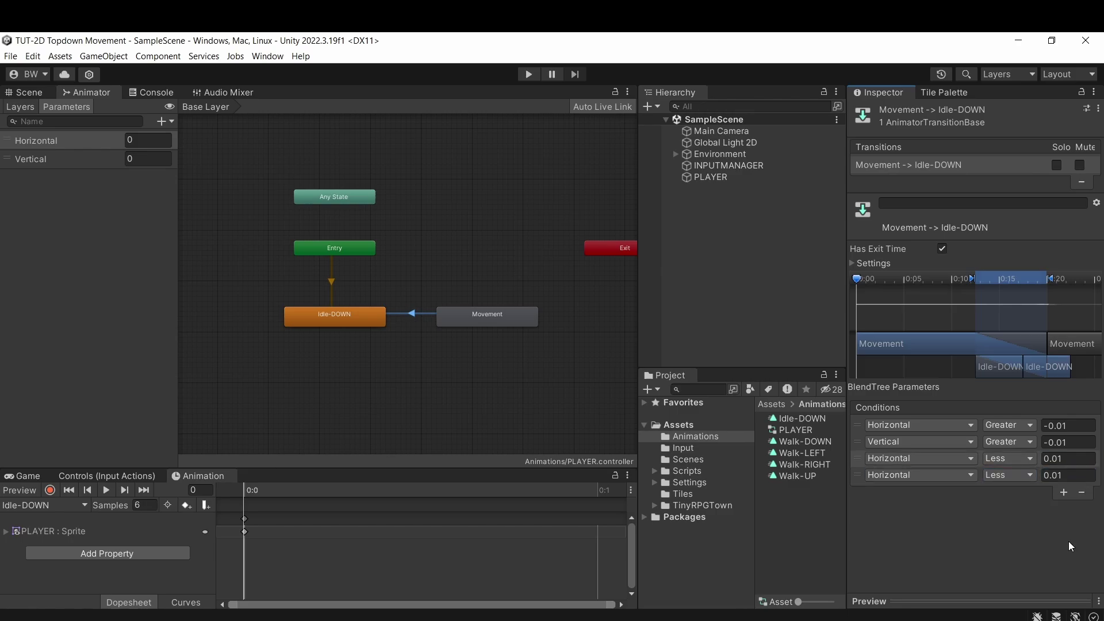
- Uncheck Has Exit Time and select the Transition Duration value
click(874, 263)
click(964, 307)
double_click(964, 308)
- Set that duration to 0 and add an Idle-DOWN → Movement transition with Vertical Less 0
text(0)
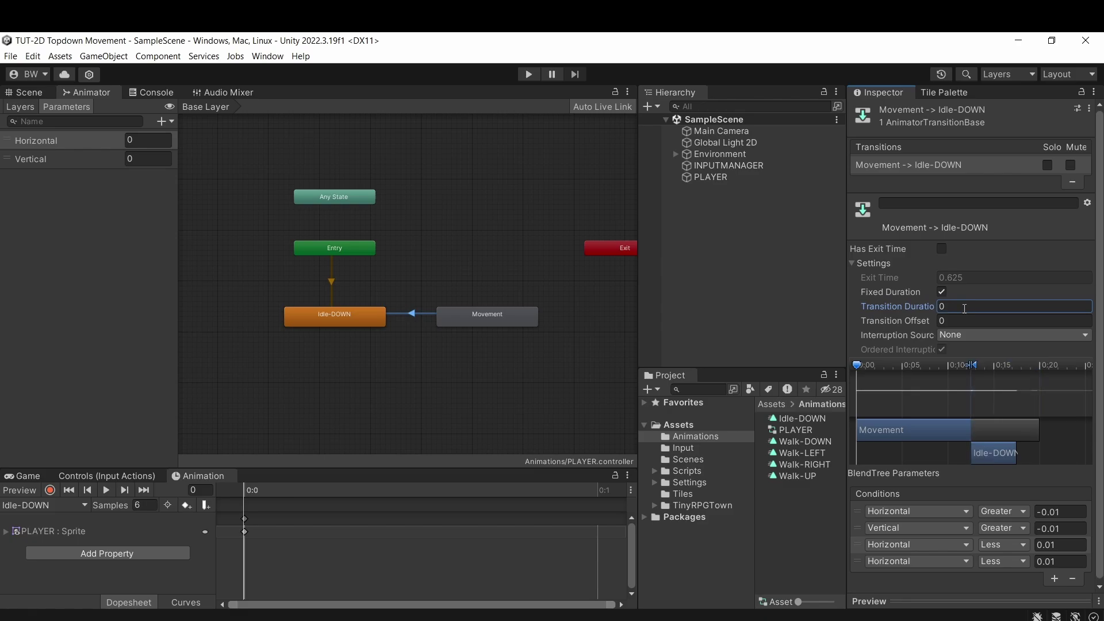
right_click(352, 317)
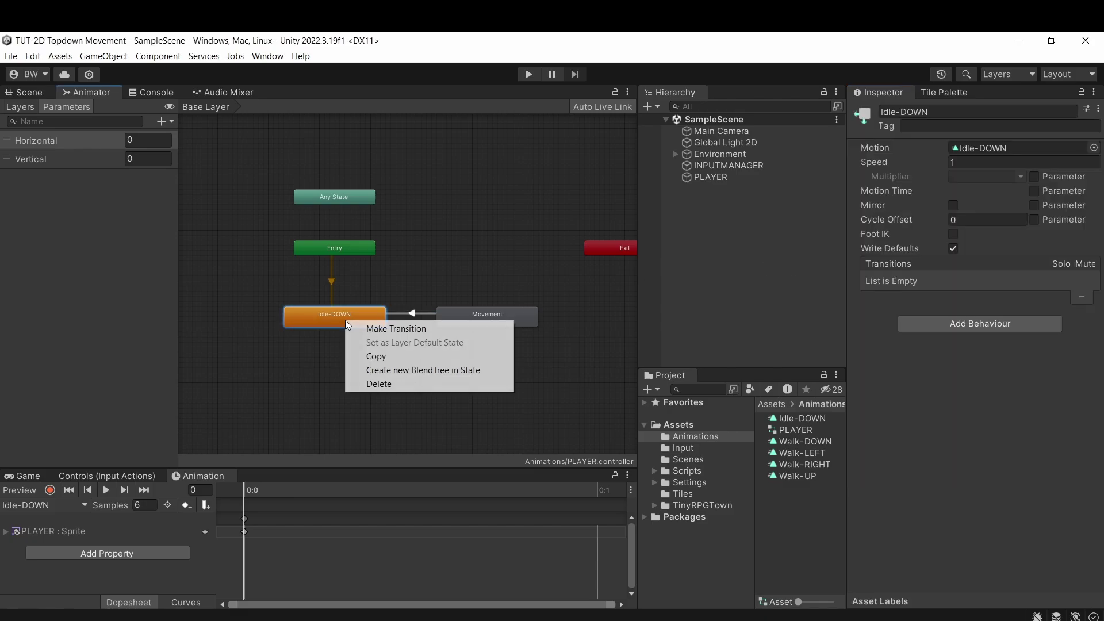
click(391, 325)
click(458, 322)
click(412, 317)
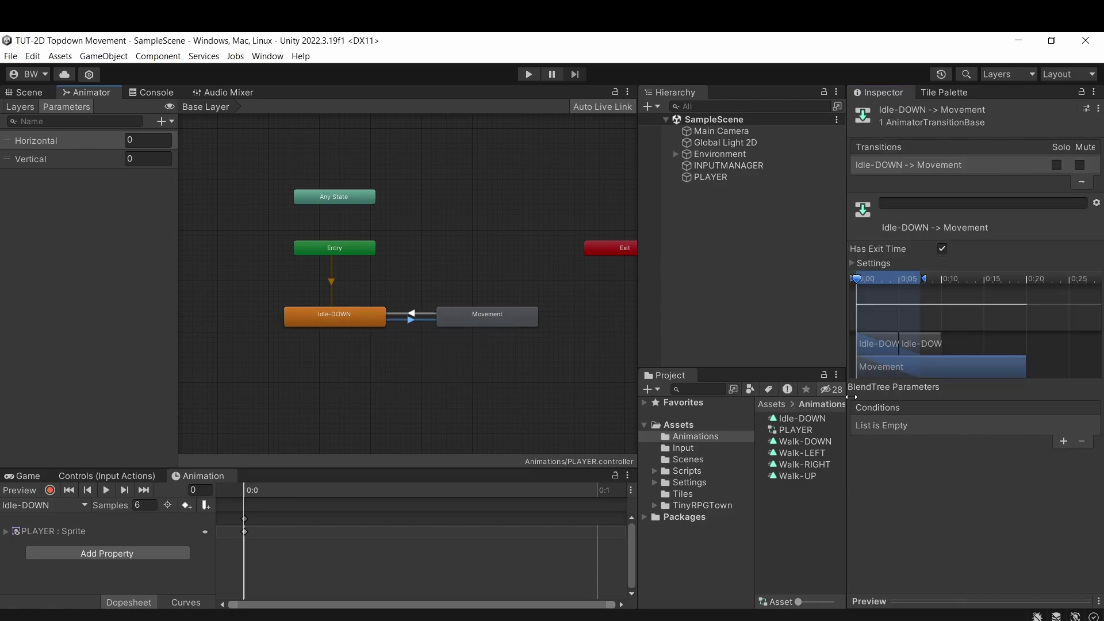
click(1064, 443)
click(949, 425)
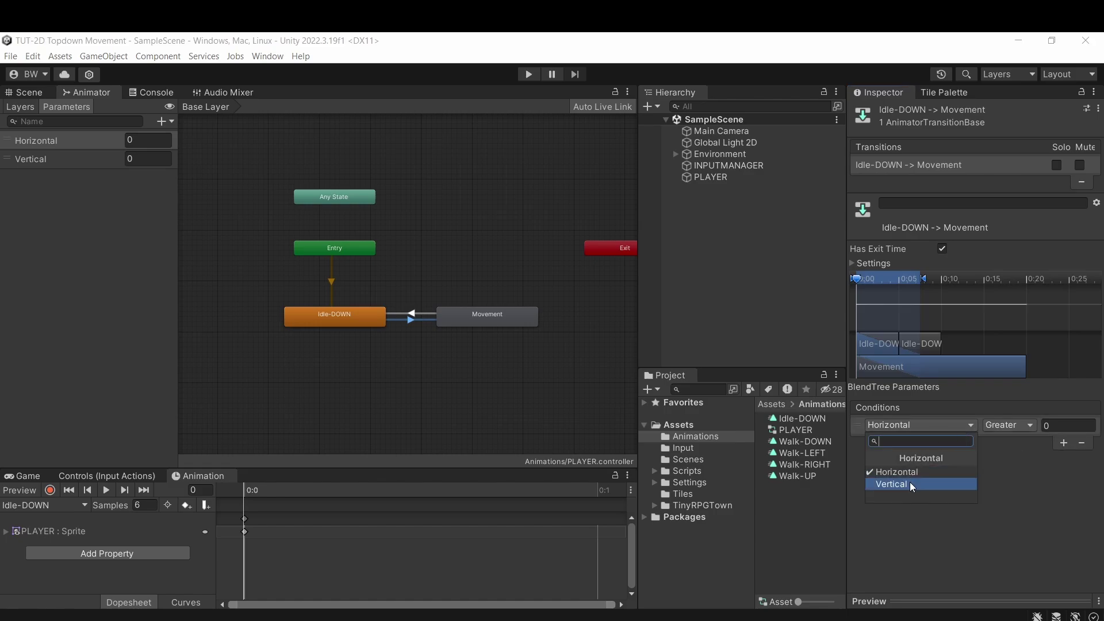
click(948, 483)
click(1005, 425)
click(1001, 455)
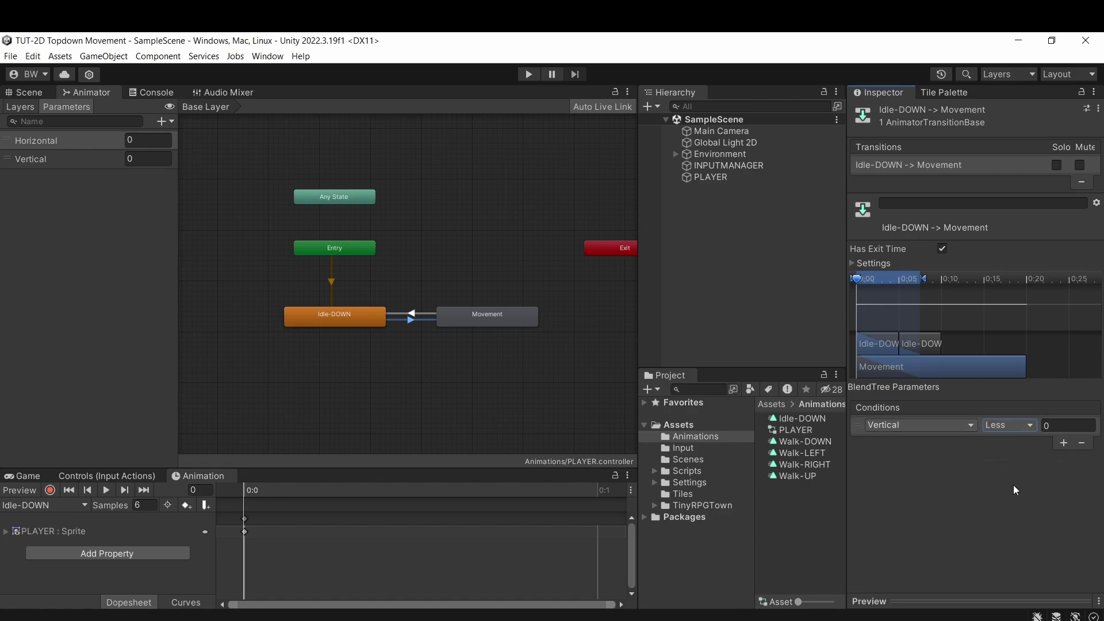
- Add a second Idle-DOWN → Movement transition with condition Vertical Greater 0
right_click(363, 325)
click(392, 332)
click(473, 322)
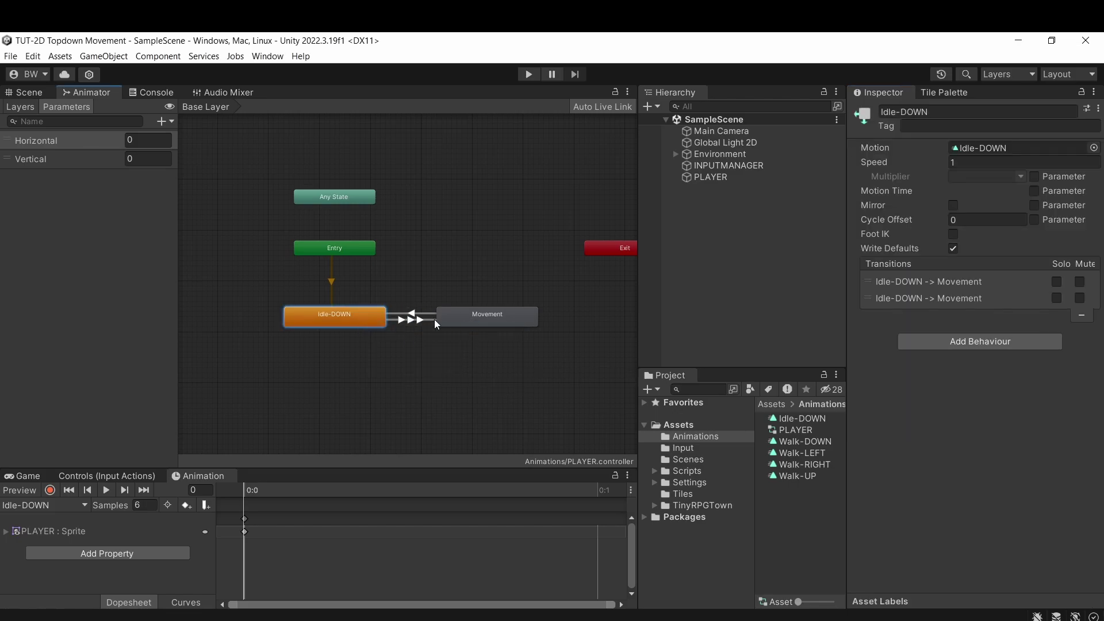
click(414, 319)
click(905, 182)
click(907, 167)
click(906, 182)
click(907, 171)
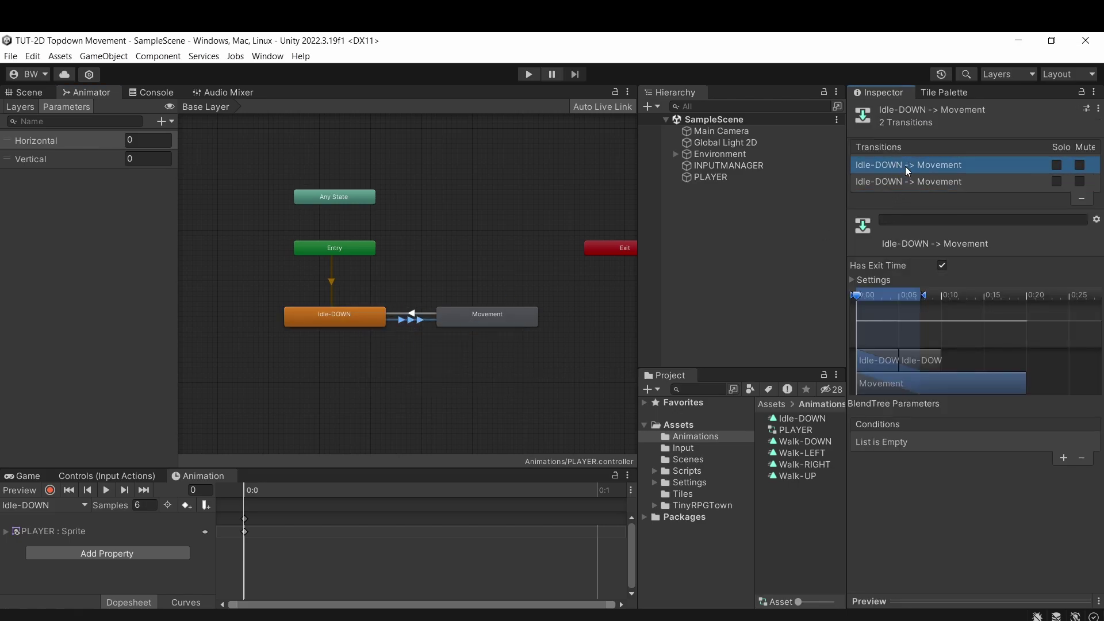
click(1063, 458)
click(931, 443)
click(914, 489)
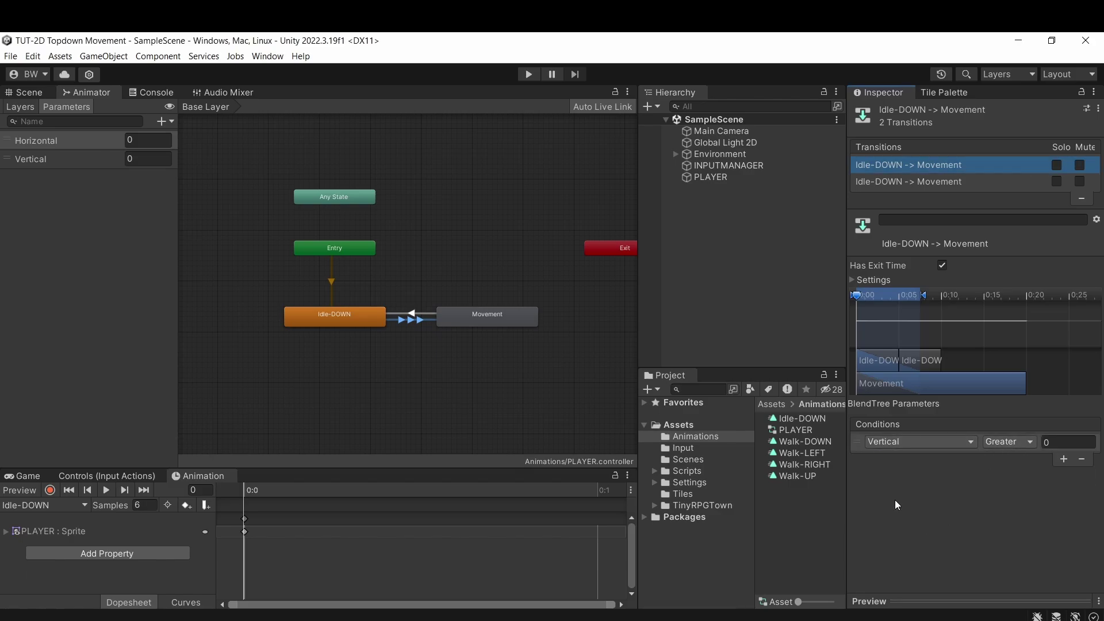
- Add a third Idle-DOWN → Movement transition with condition Horizontal Less 0
right_click(329, 316)
click(358, 325)
click(454, 320)
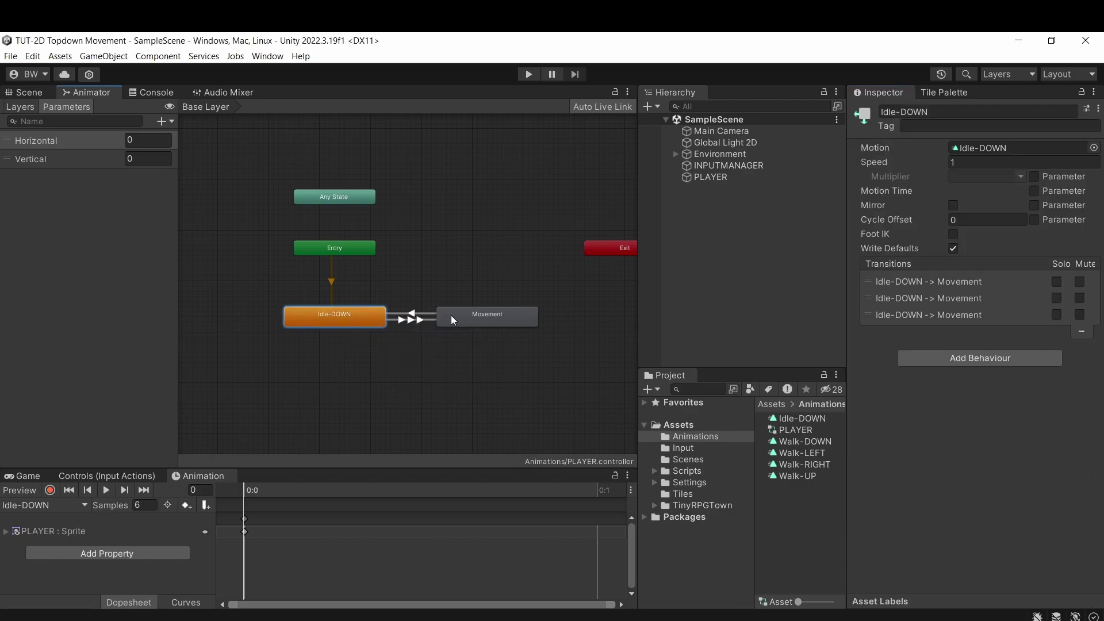
click(418, 320)
click(1063, 474)
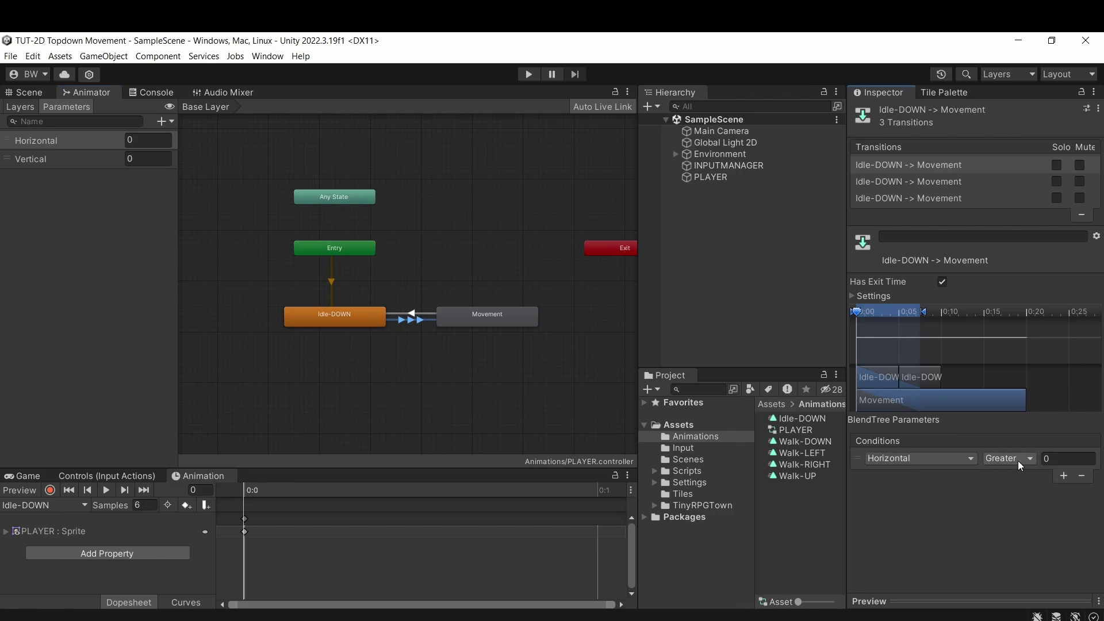
click(1017, 459)
click(1010, 488)
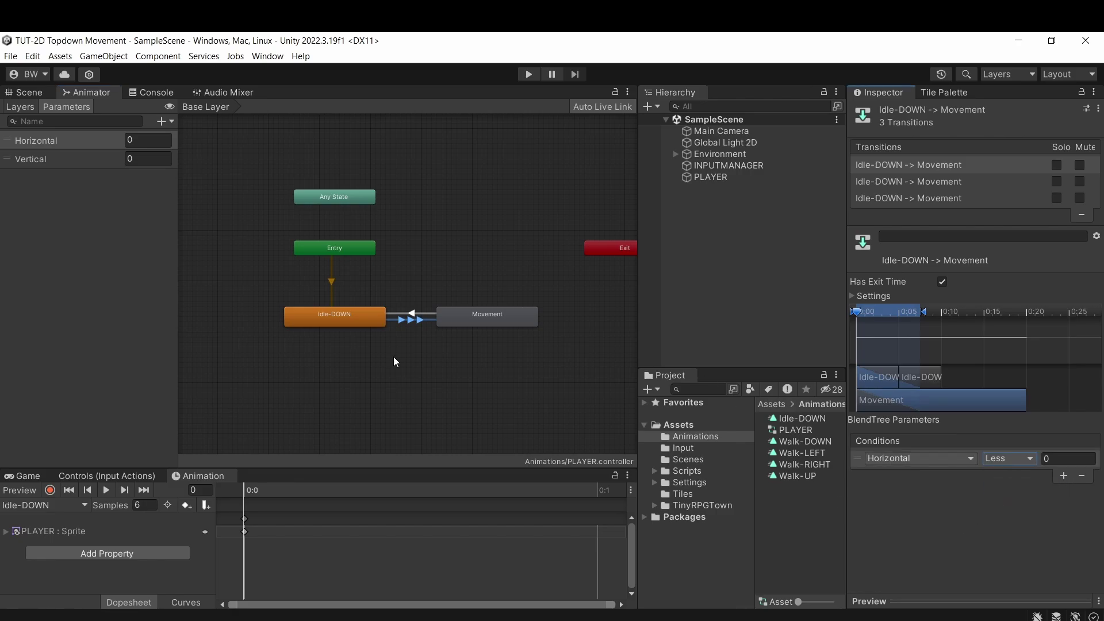
- Add a fourth Idle-DOWN → Movement transition with condition Horizontal Greater 0
right_click(366, 318)
click(395, 323)
click(459, 318)
click(414, 326)
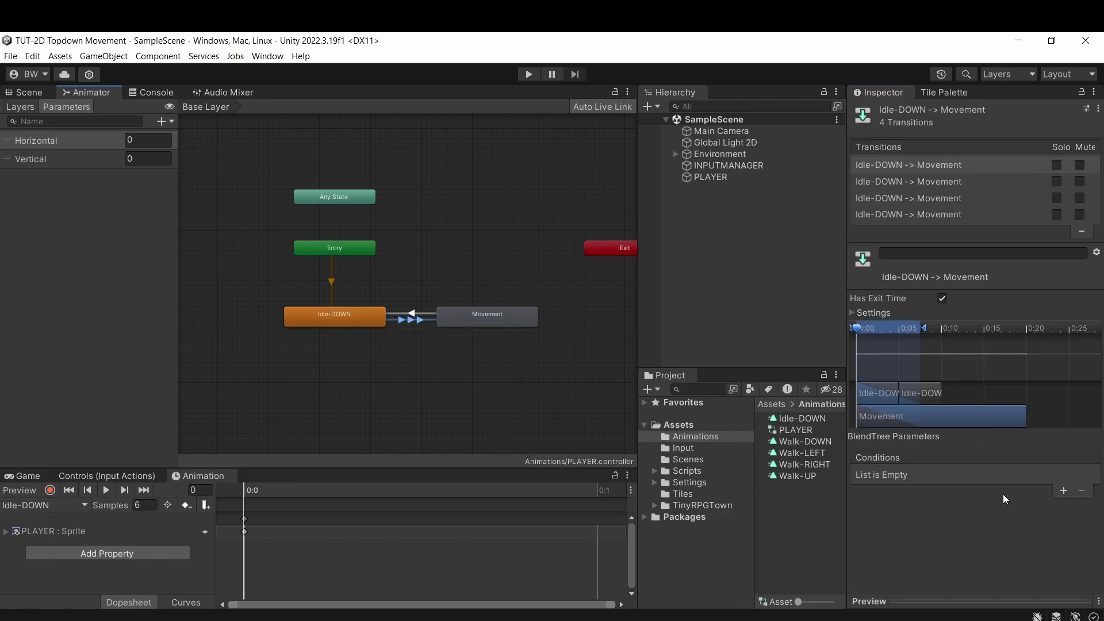
click(1063, 490)
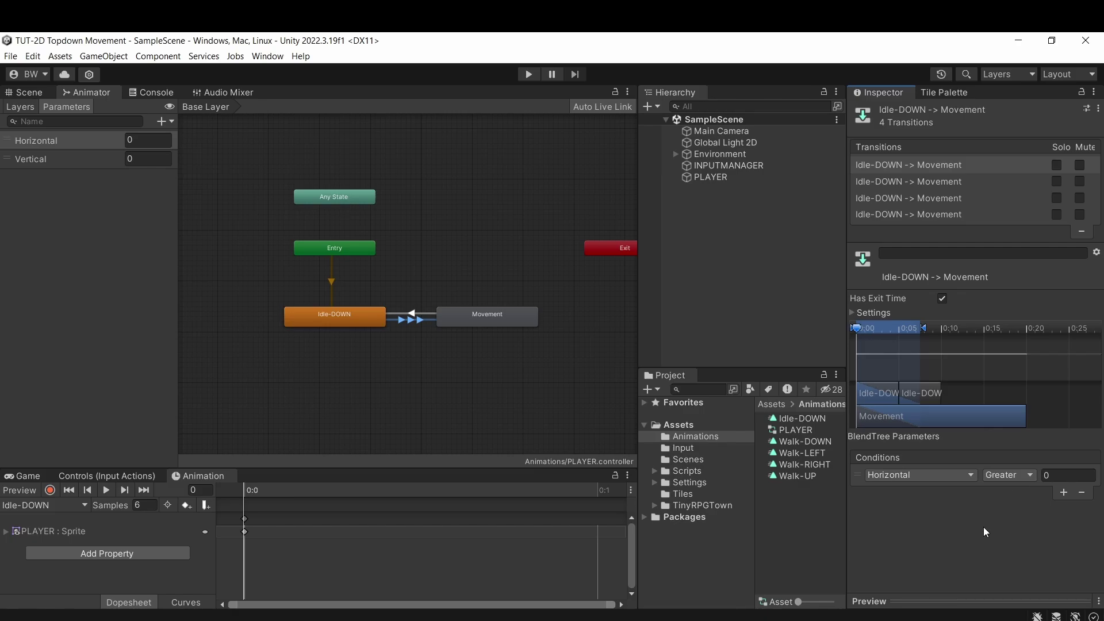
- Disable Has Exit Time and set Transition Duration 0 on the Idle-DOWN → Movement transitions
click(917, 165)
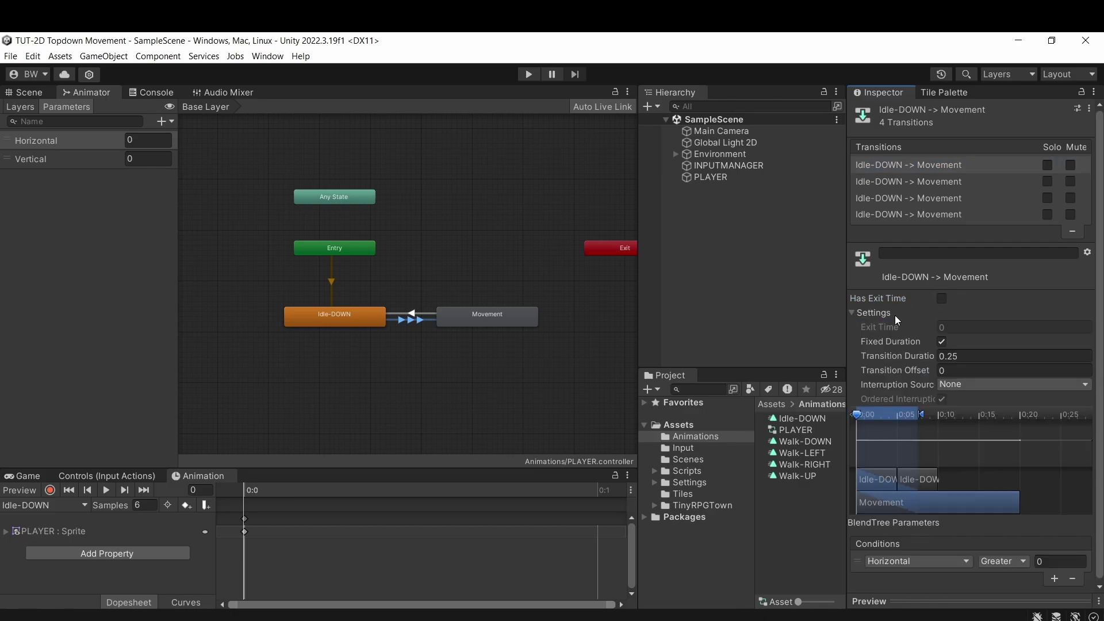
click(917, 185)
click(942, 297)
click(964, 356)
text(0)
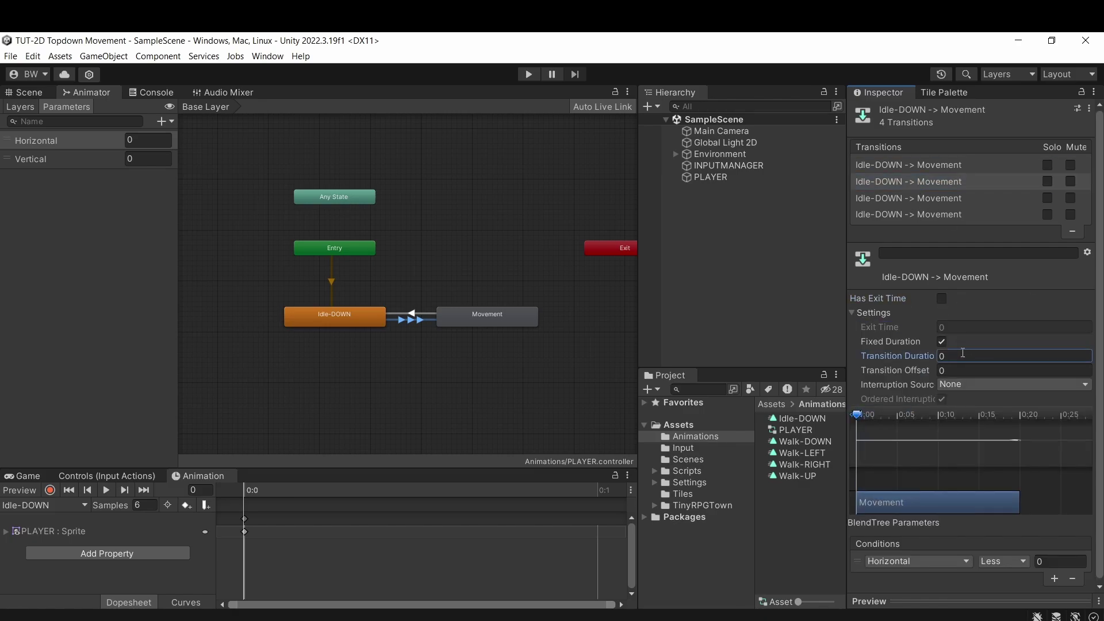
click(943, 214)
click(941, 298)
click(964, 355)
text(0)
click(917, 198)
click(941, 298)
click(964, 356)
text(0)
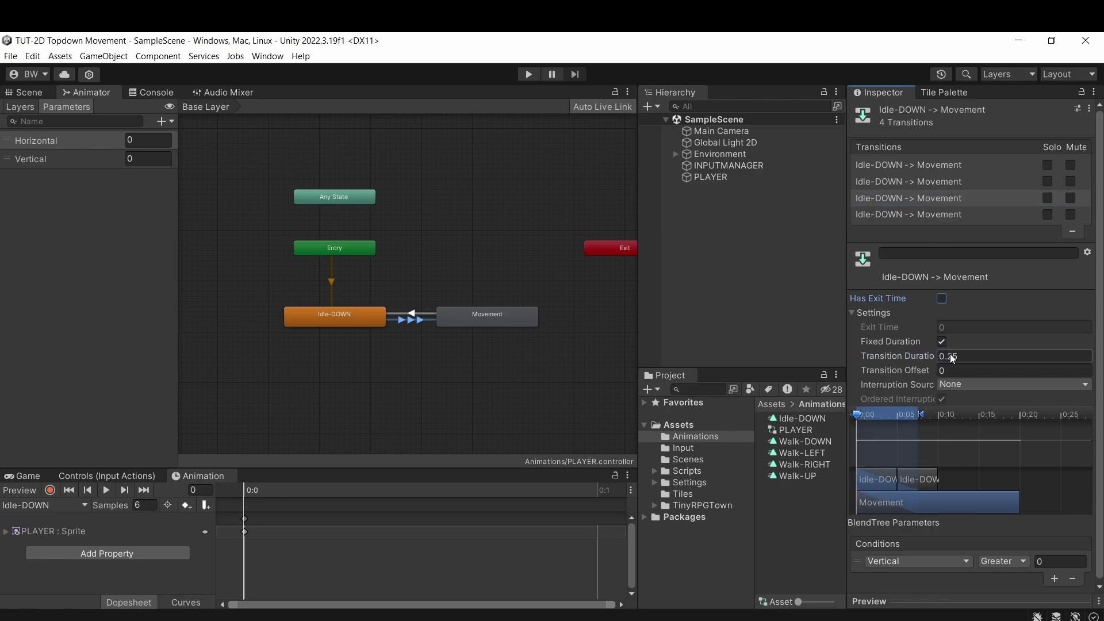
click(917, 214)
click(852, 312)
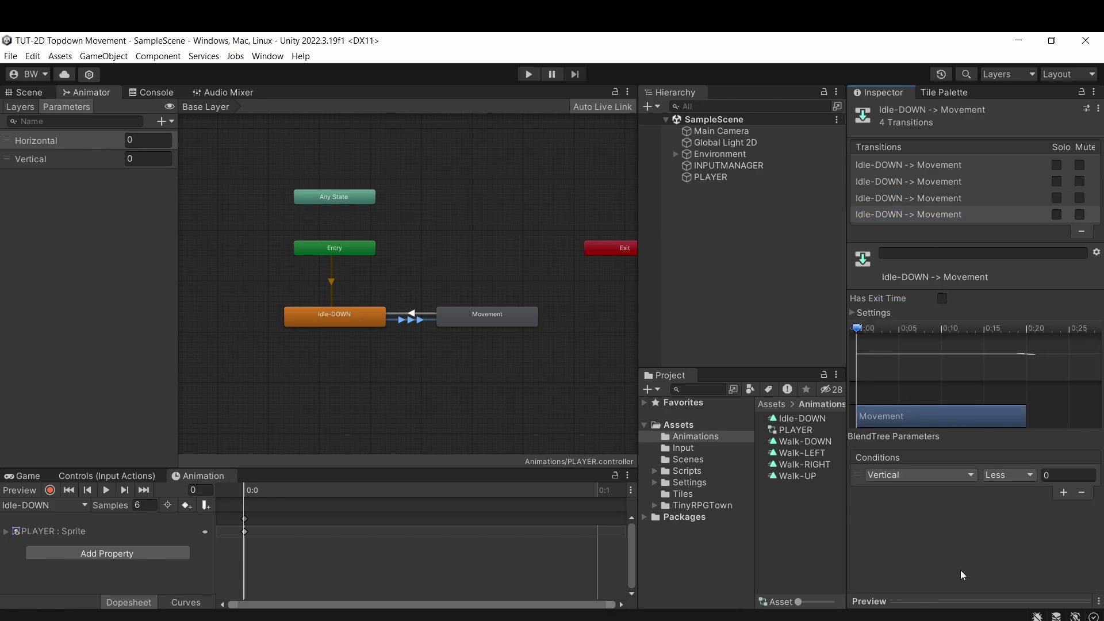
- Inspect the Horizontal and Vertical parameters in the Parameters list
click(88, 143)
click(84, 160)
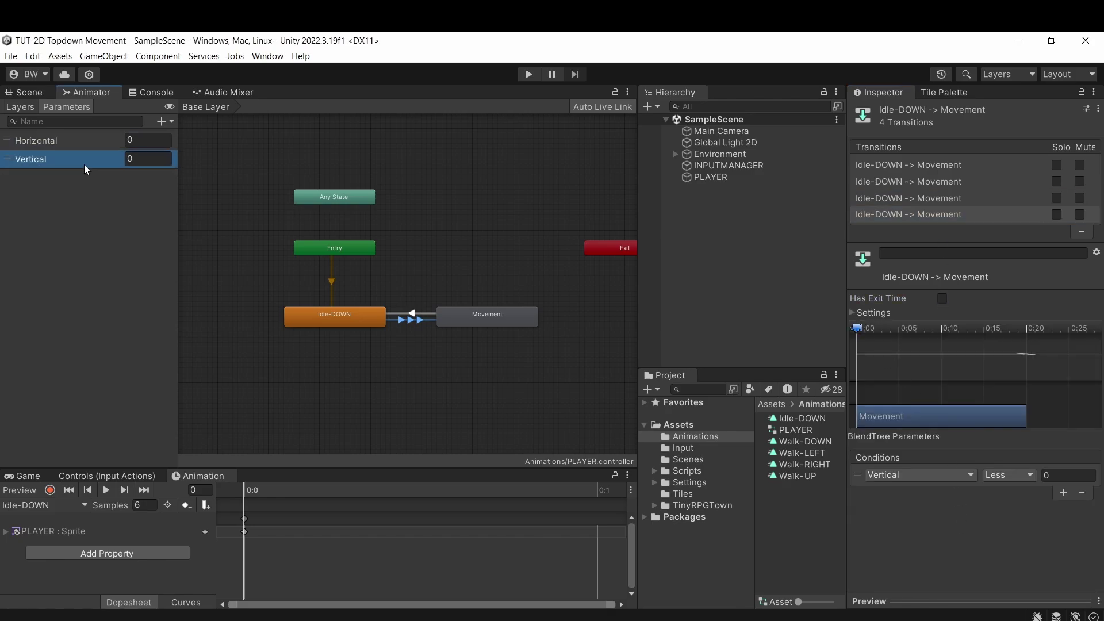
click(83, 144)
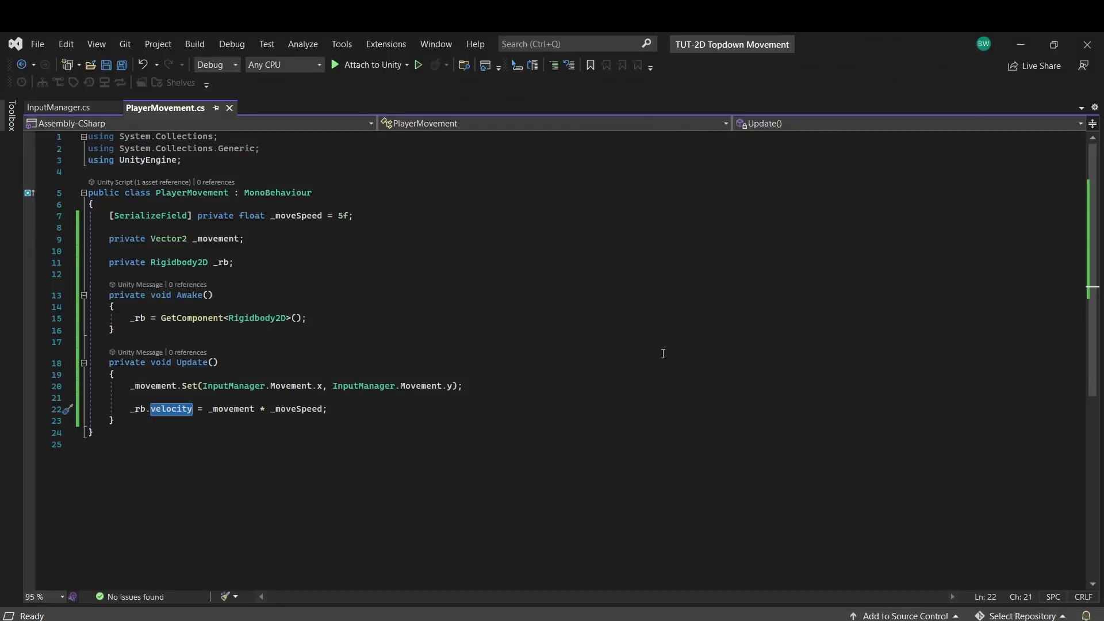
- Add constants _horizontal = "Horizontal" and _vertical = "Vertical" to PlayerMovement
click(272, 262)
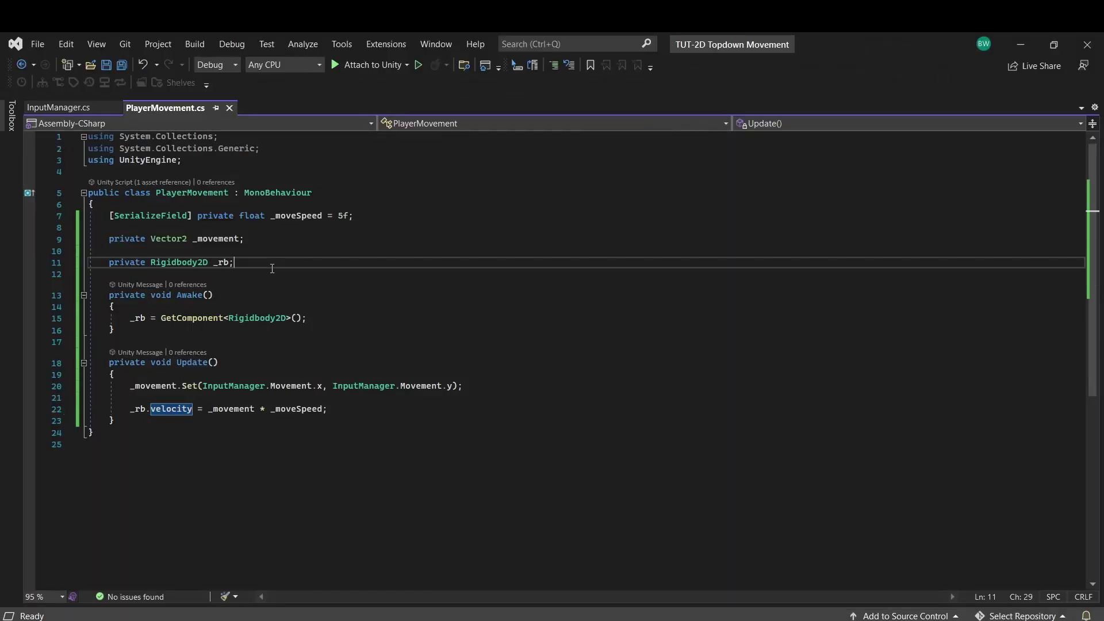
key(Return)
key(Return)
text(p)
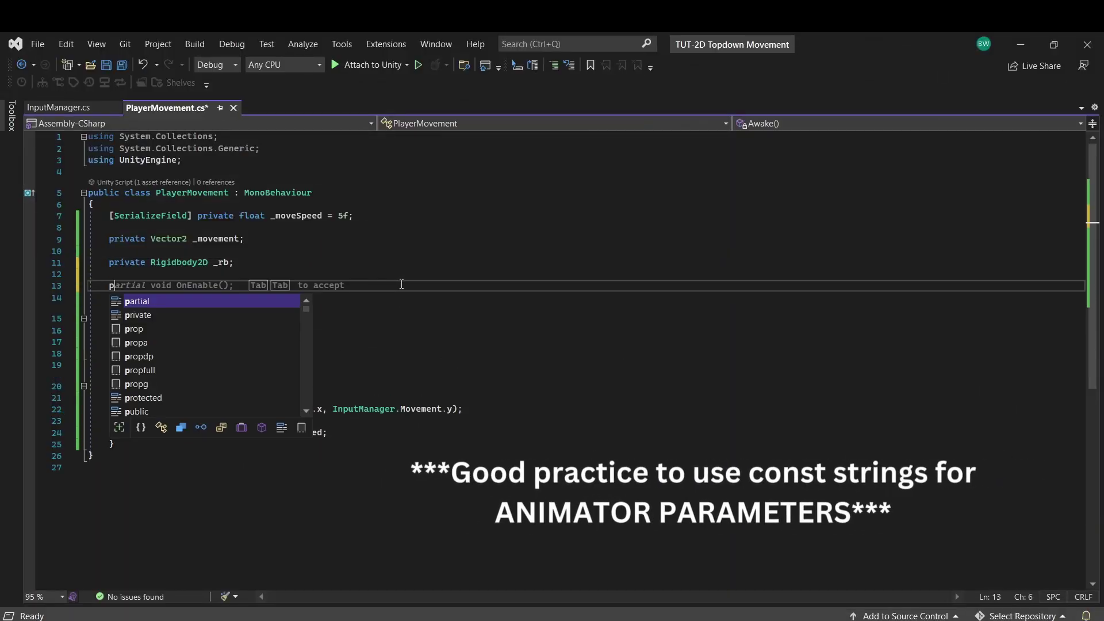
text(rivate const string)
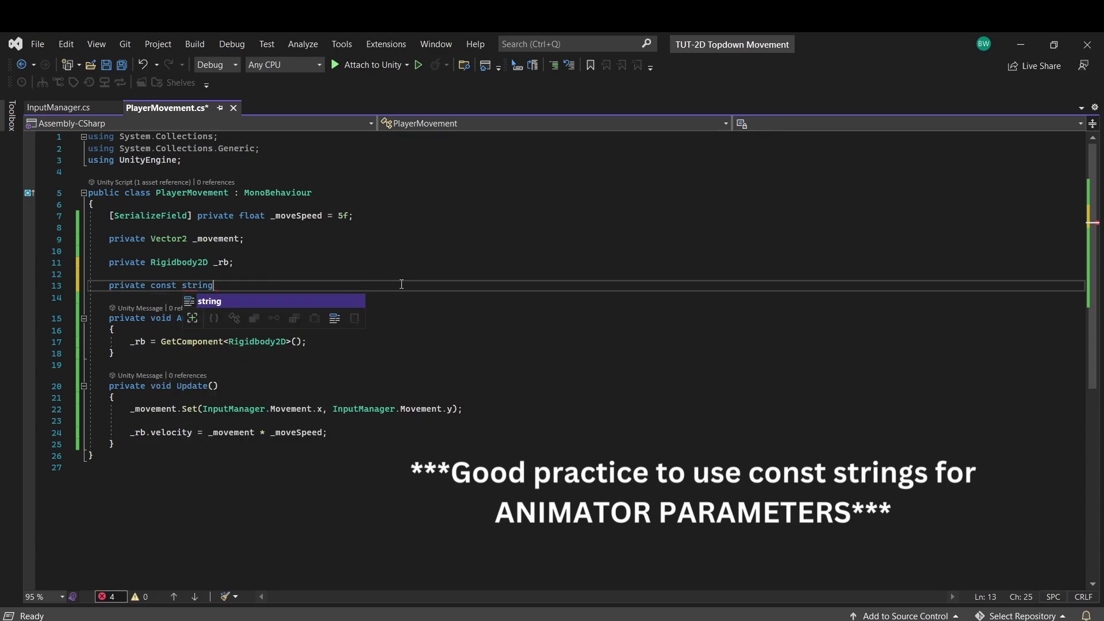
text( _horizontal = )
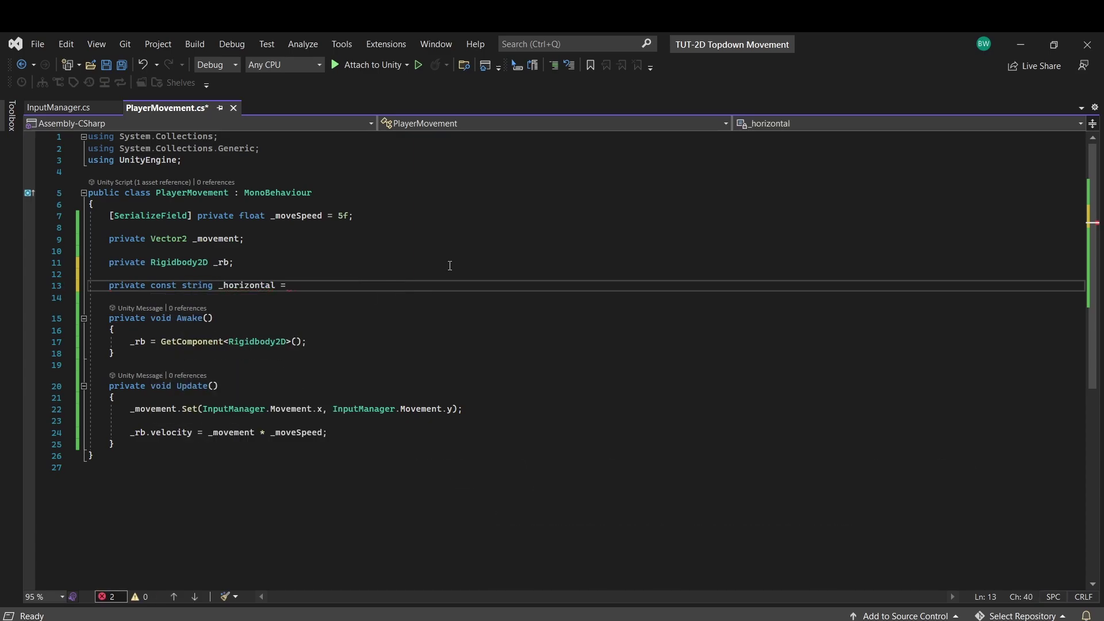
text("Horizontal";)
key(Return)
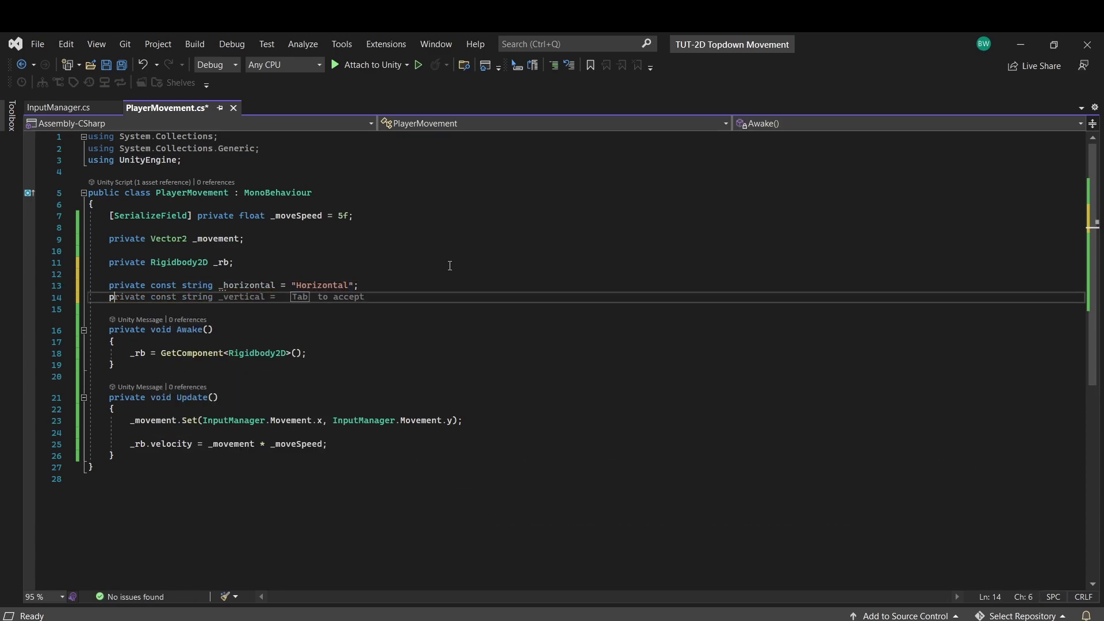
text(private const string _vertical = "V)
text(ertical";)
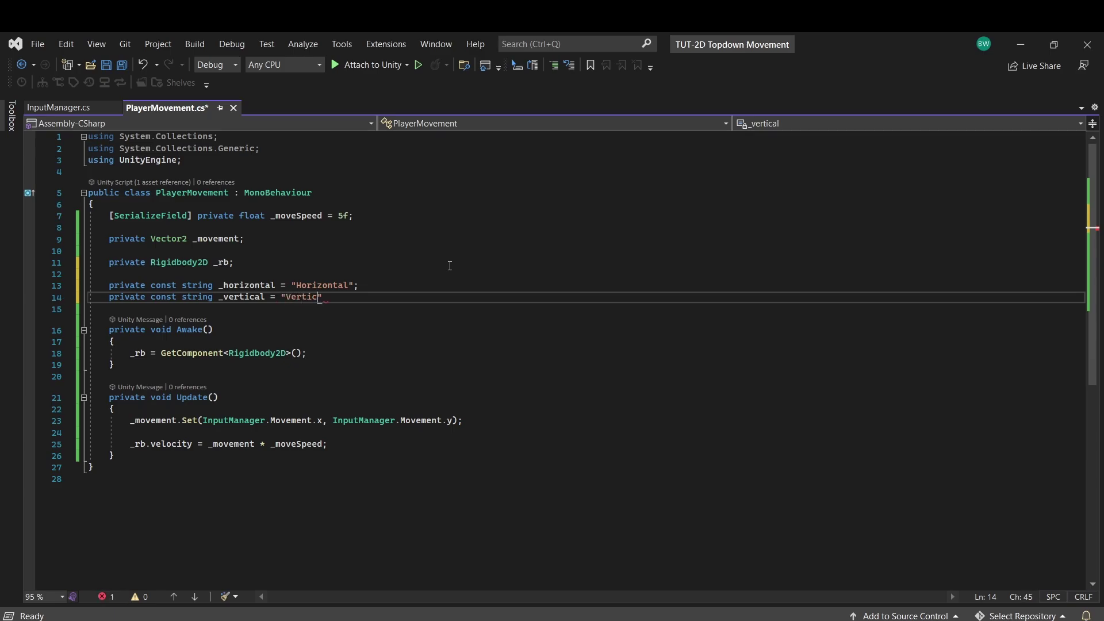
key(ctrl+s)
- Add a private Animator _animator field and assign it with GetComponent in Awake
click(449, 265)
key(Return)
text(pri)
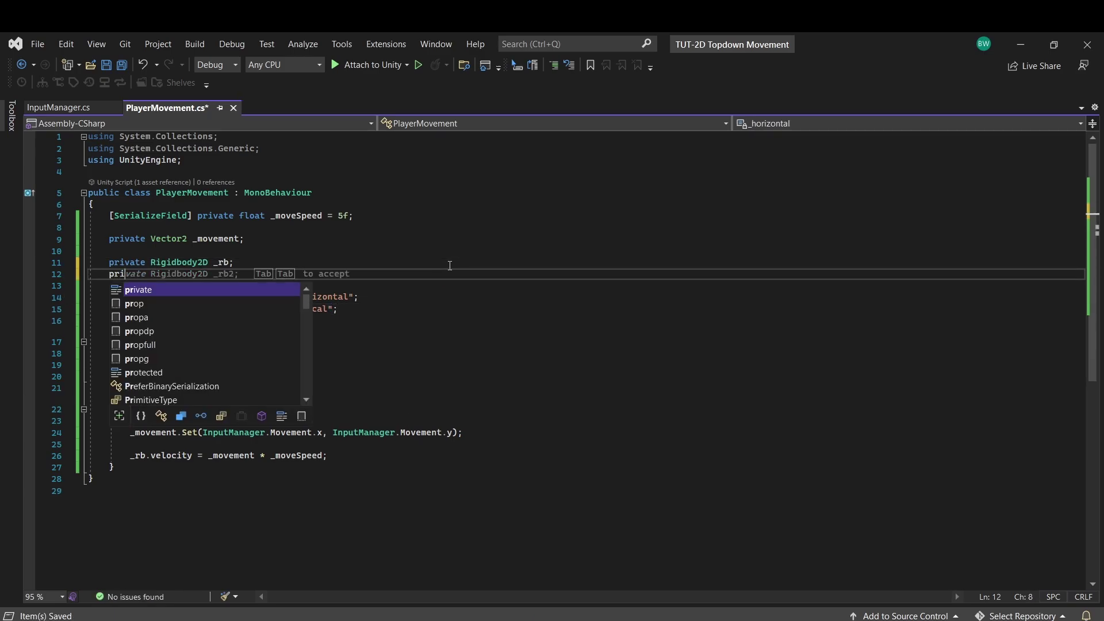
text(vate Animator _animator;)
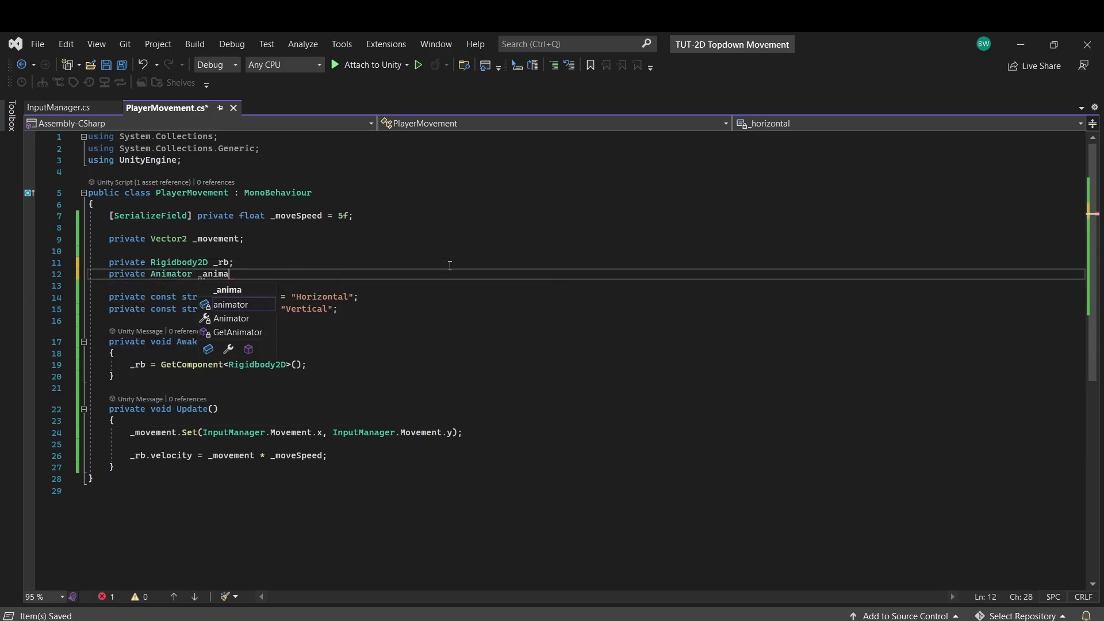
key(Down)
key(Down)
key(Down)
key(Down)
key(Down)
key(Down)
key(Down)
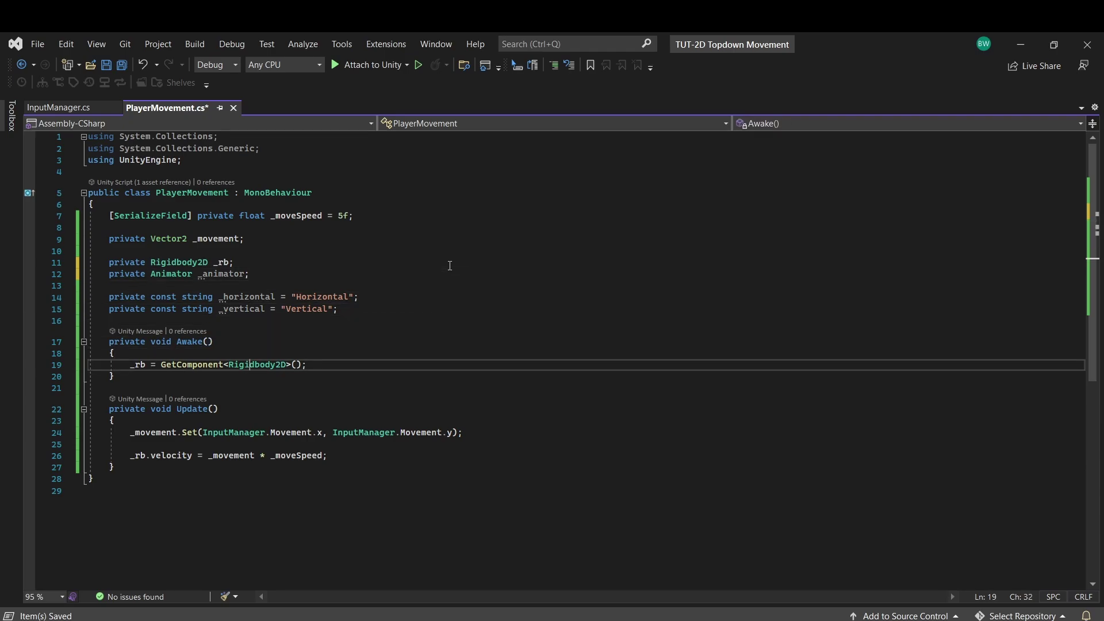
key(Return)
text(_animator =)
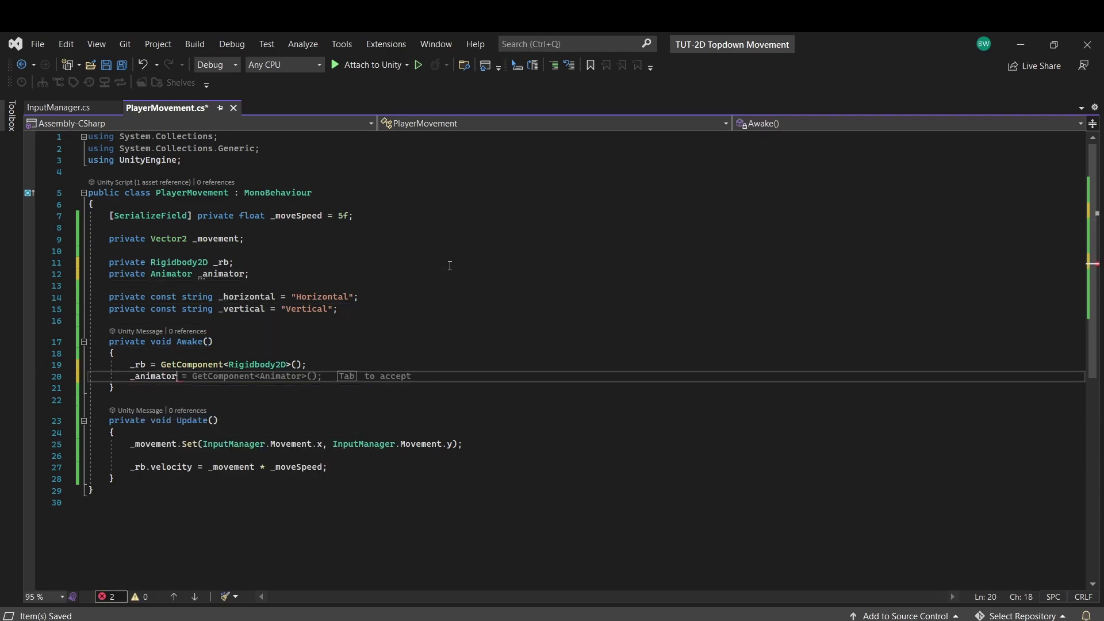
key(Tab)
- In Update, SetFloat _horizontal to _movement.x and _vertical to _movement.y, then save
key(Down)
key(Down)
key(Down)
key(Down)
key(Down)
key(Down)
key(Down)
key(End)
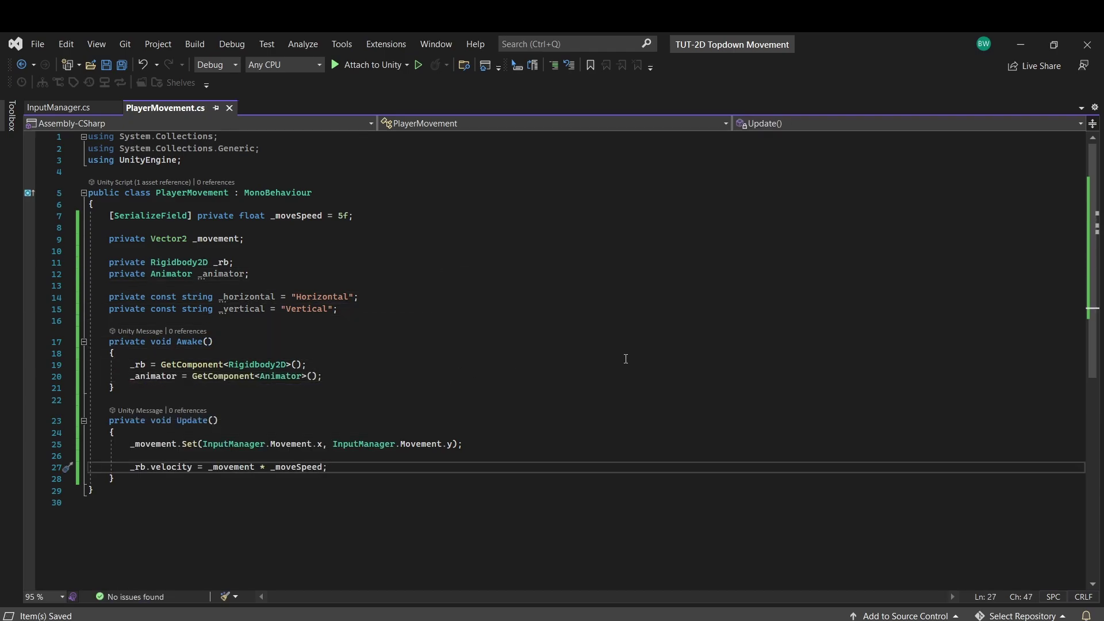
key(Return)
key(Return)
text(_animator.setfl)
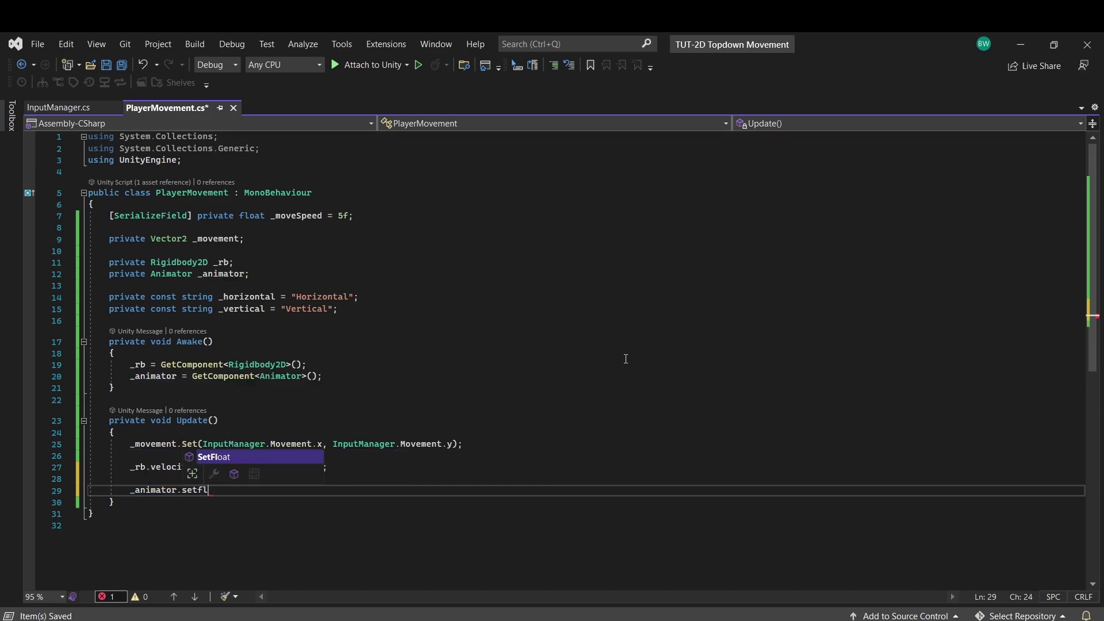
key(Tab)
text((_horizontal)
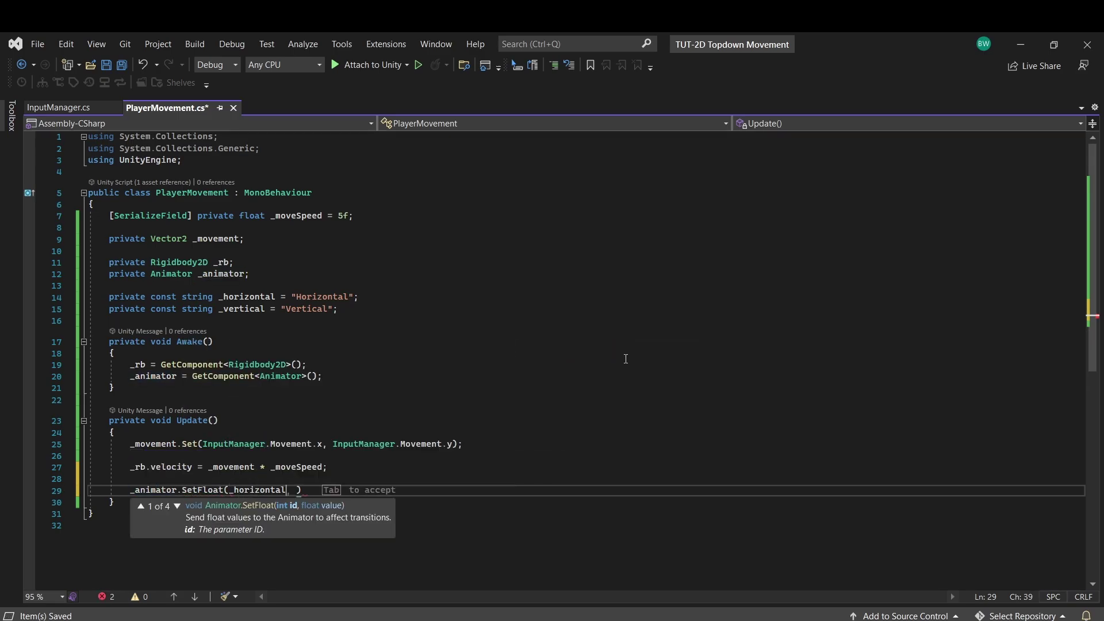
text(, _movement.x)
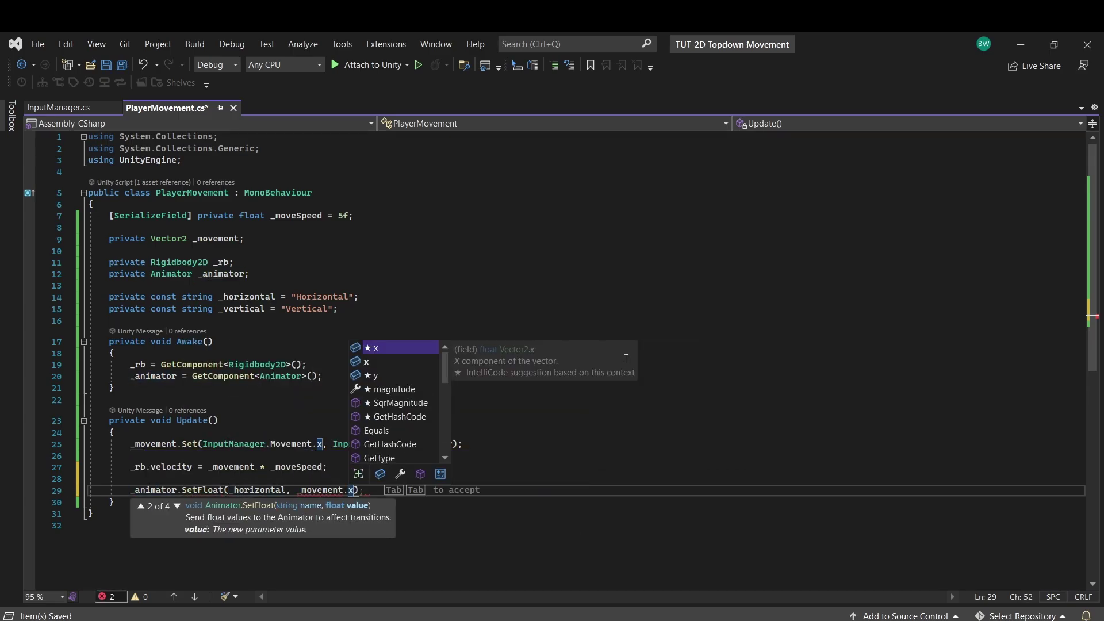
text();)
key(Return)
text(_animator)
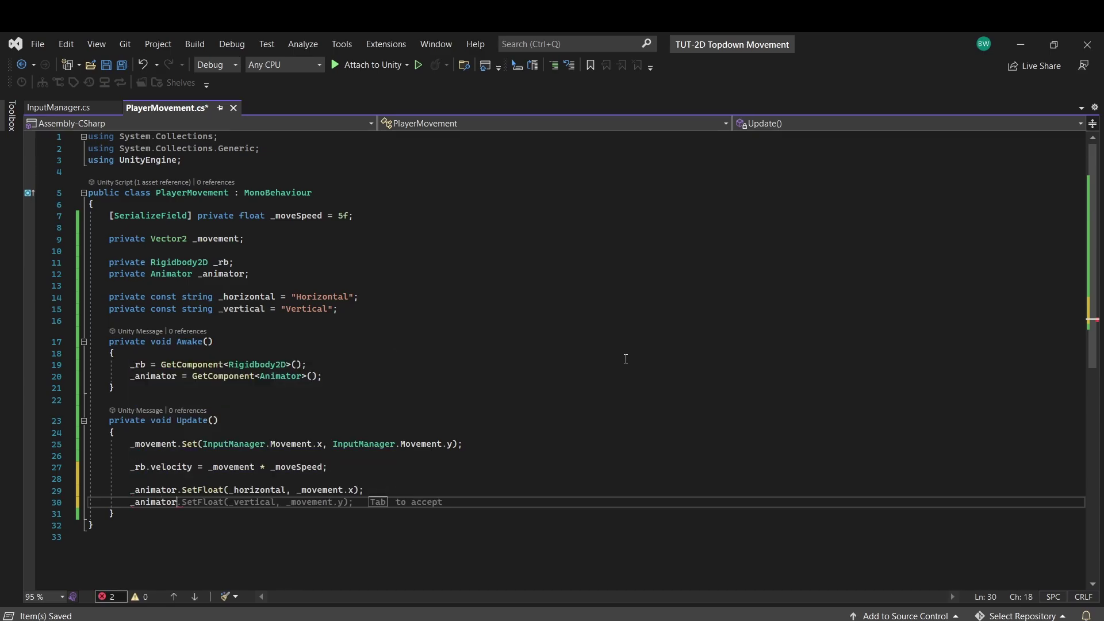
text(.SetFloat)
text((_vertical)
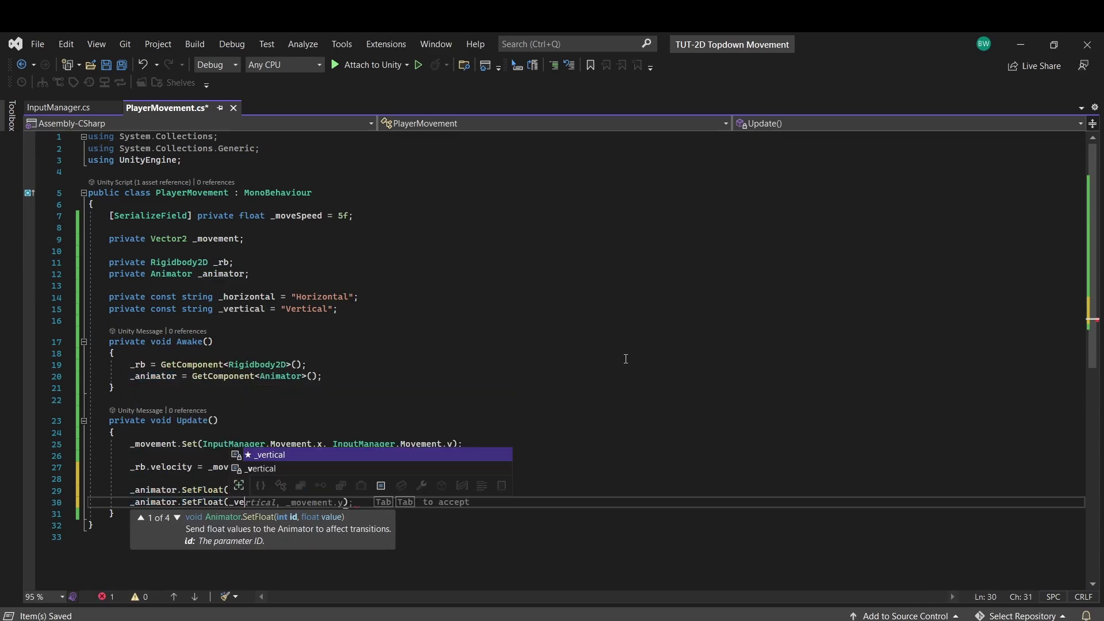
key(Tab)
key(ctrl+s)
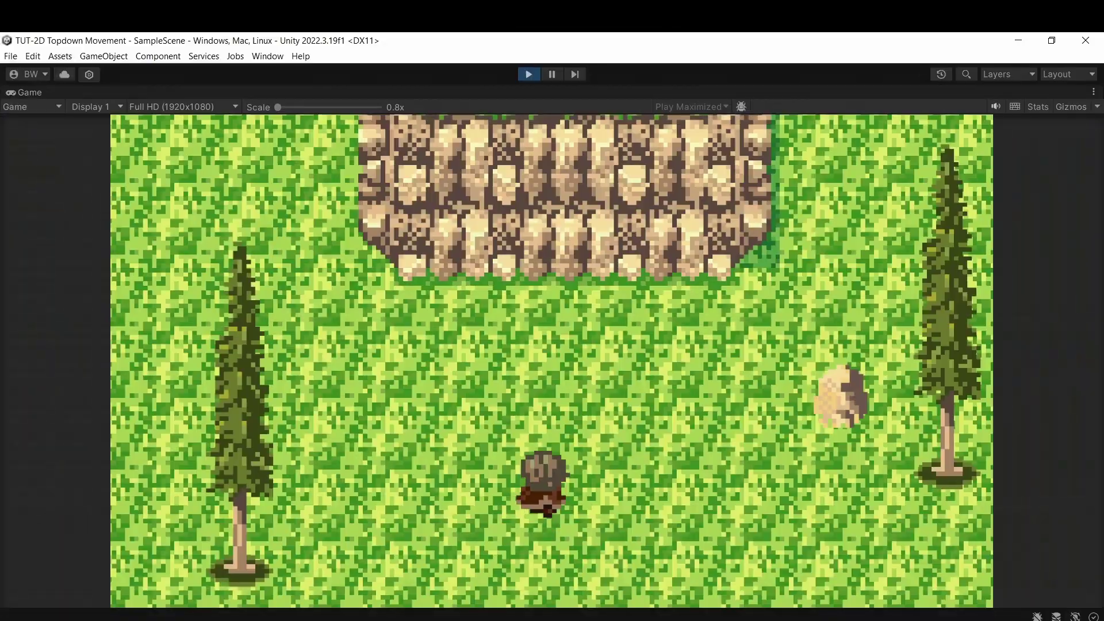
- In play mode, walk the hero up and down to test his walk animations
key(w)
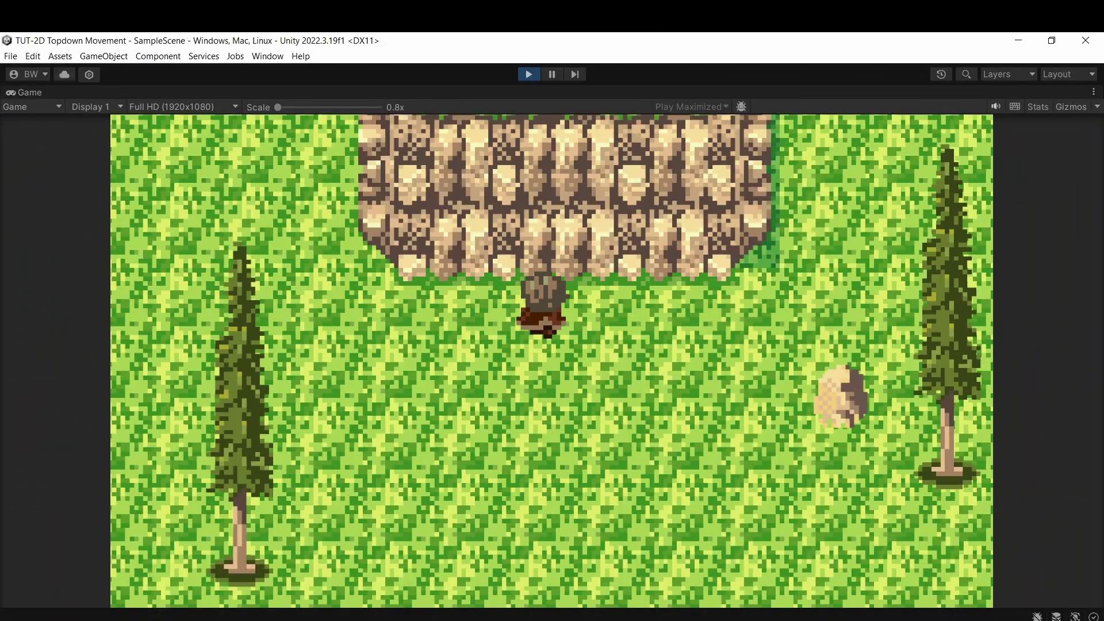
key(s)
key(s)
key(w)
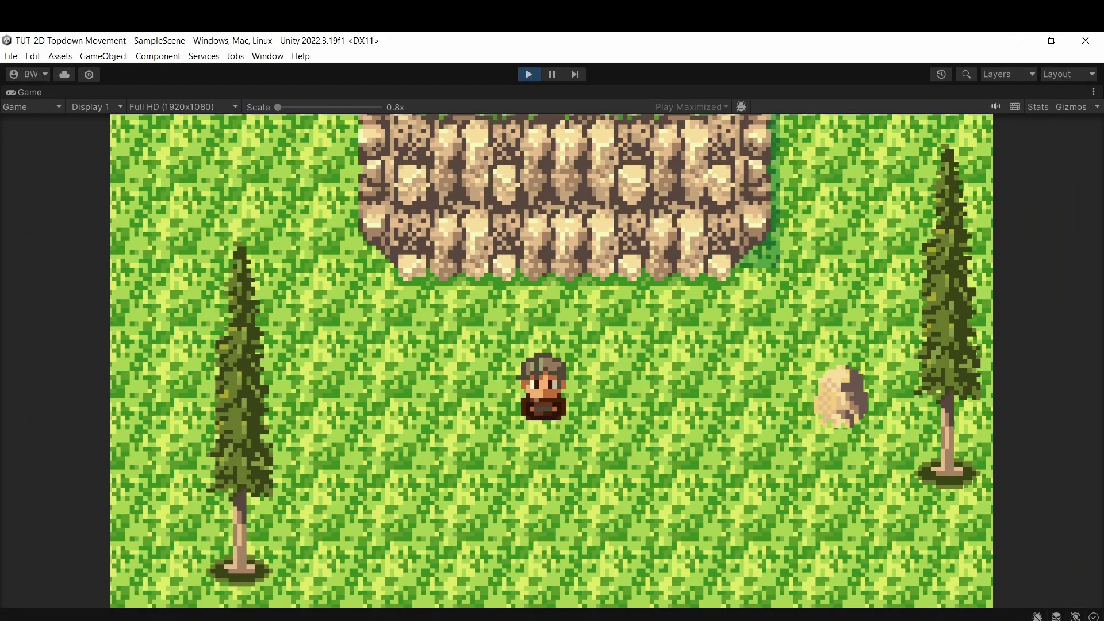
key(s)
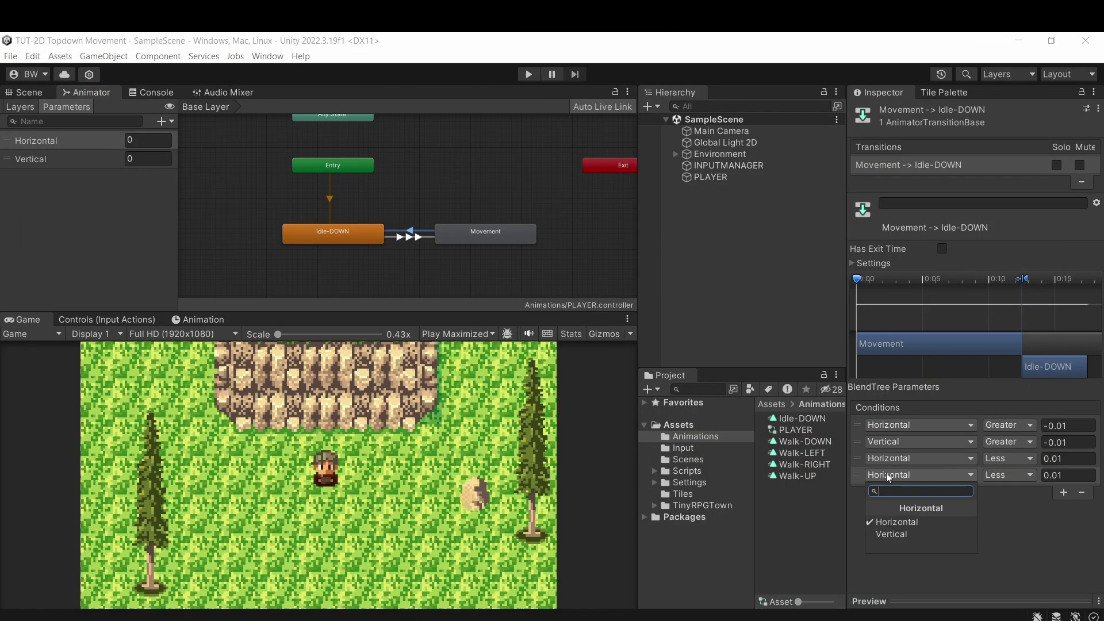
- Set the transition's fourth condition to Vertical Less 0.01
click(888, 530)
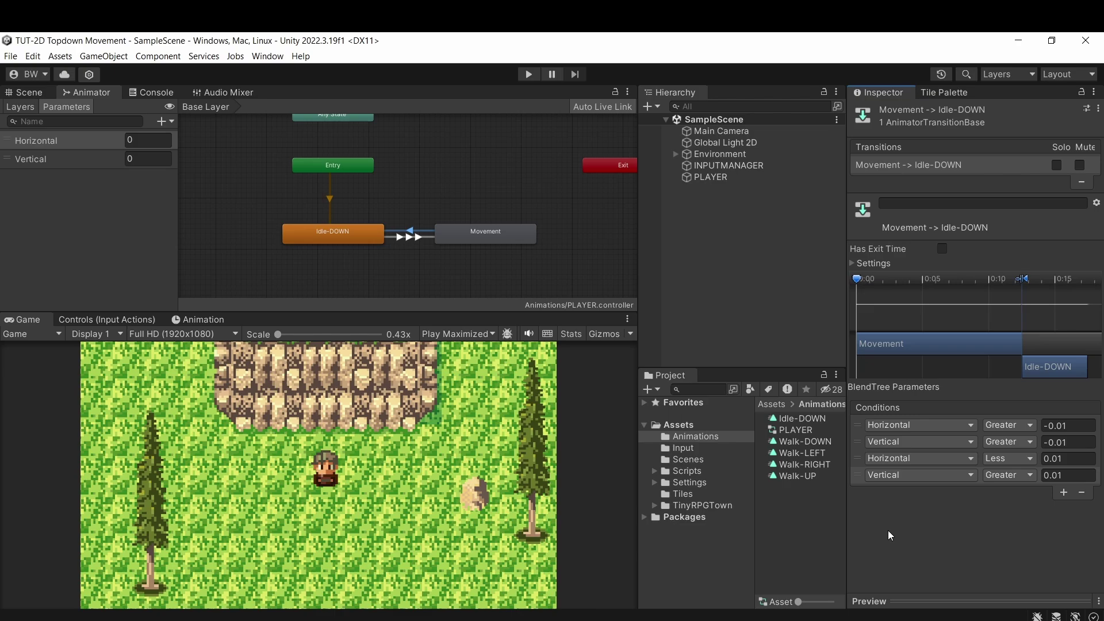
click(997, 475)
click(1003, 501)
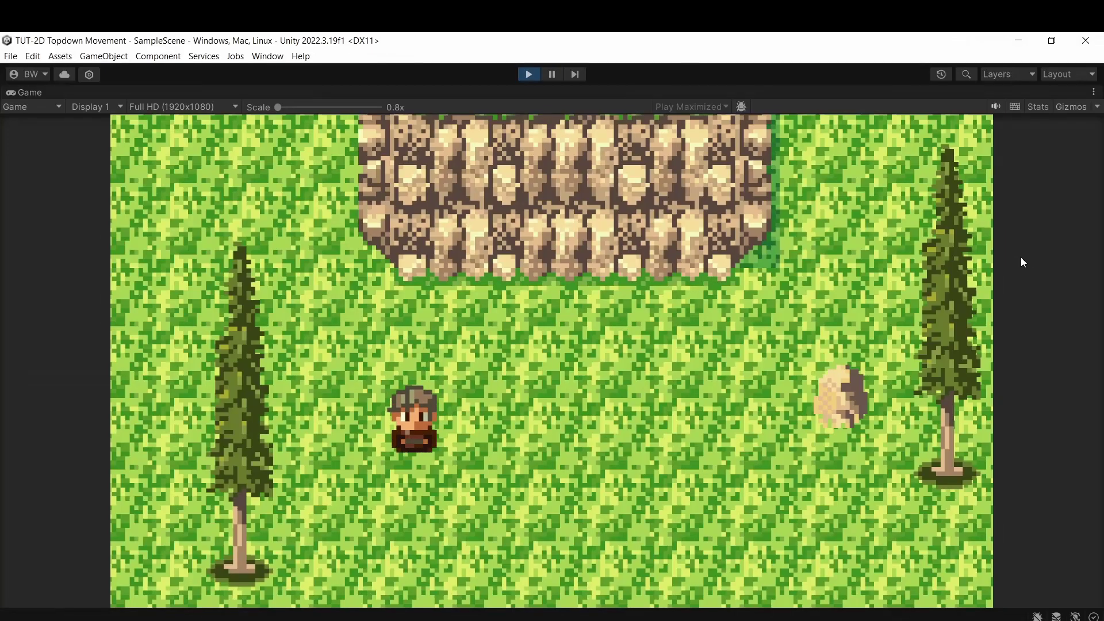
- Walk the hero around in all four directions with WASD and the arrow keys
key(s)
key(d)
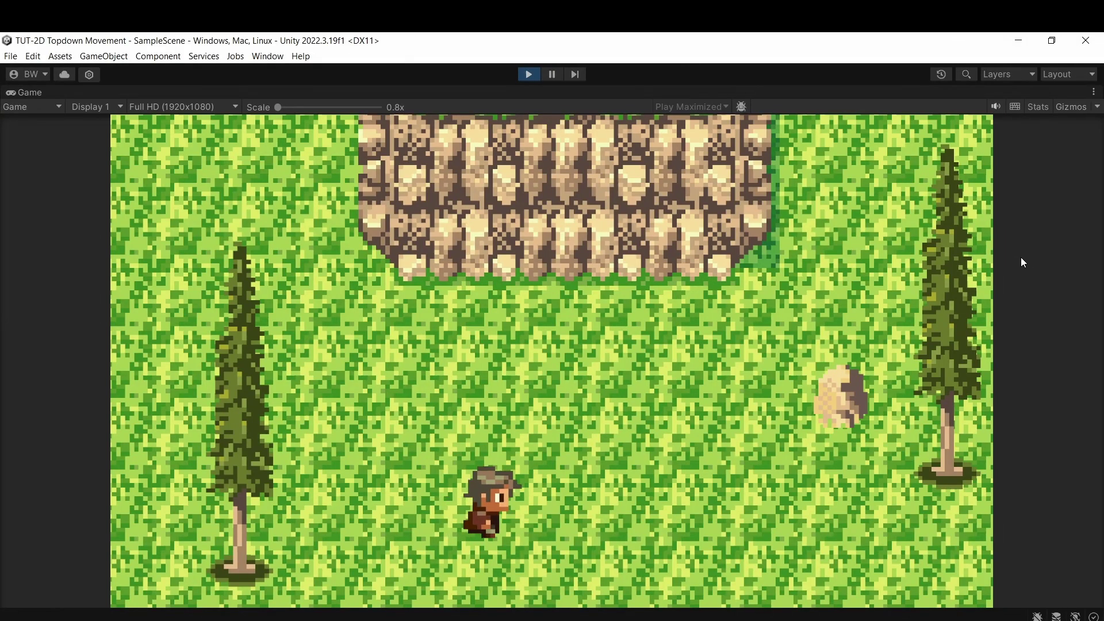
key(w)
key(a)
key(s)
key(d)
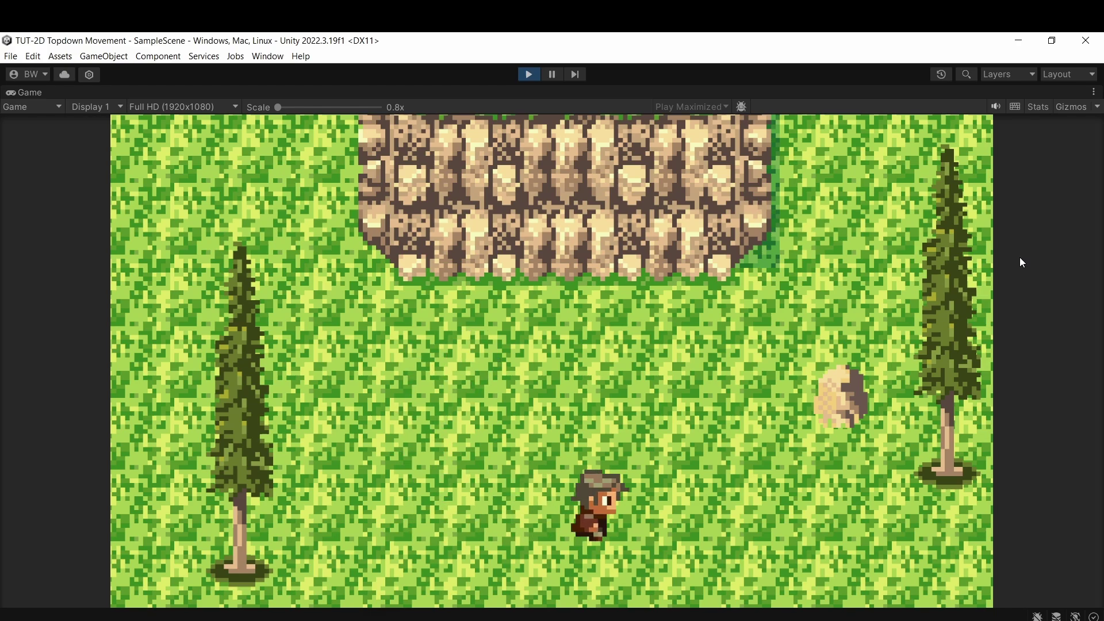
key(w)
key(Down)
key(Right)
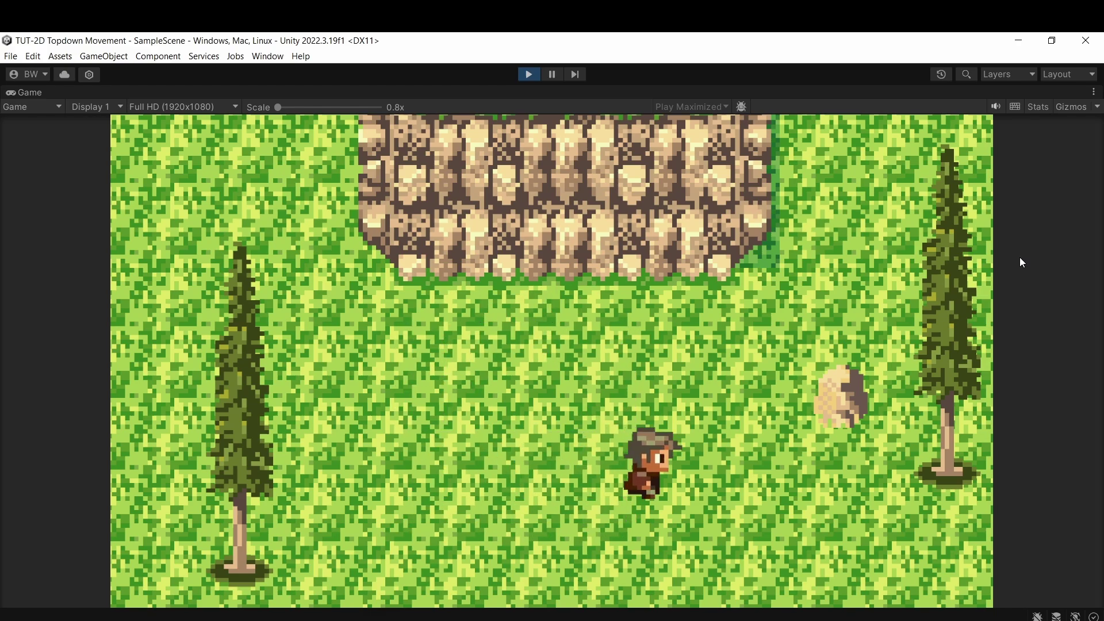
key(Up)
key(Left)
key(Down)
key(Left)
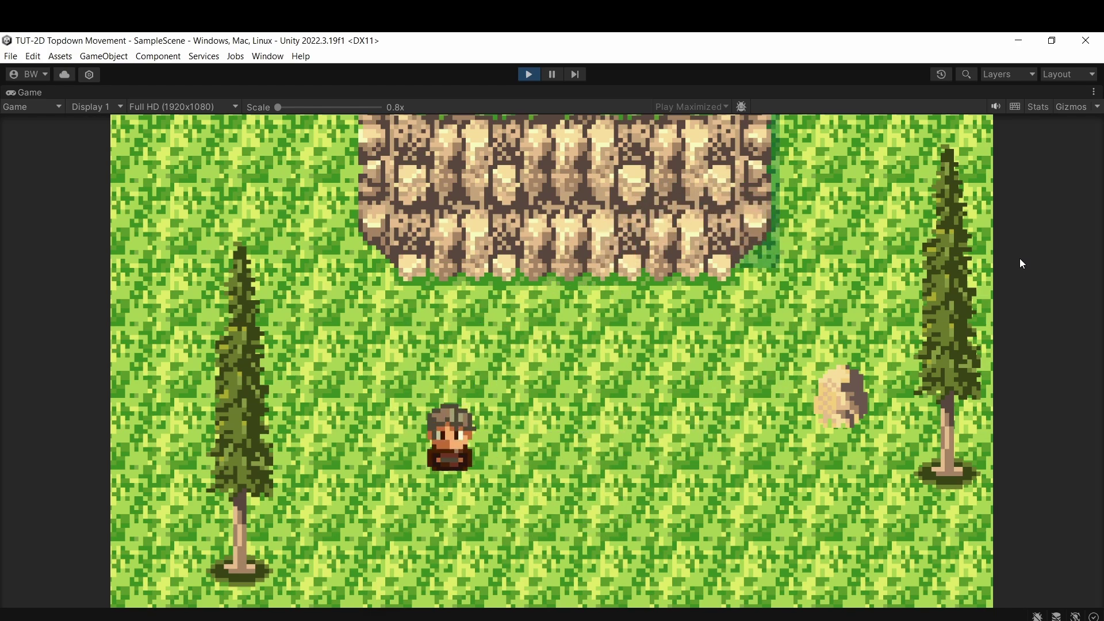
key(Right)
key(Up)
key(Left)
key(Right)
key(Down)
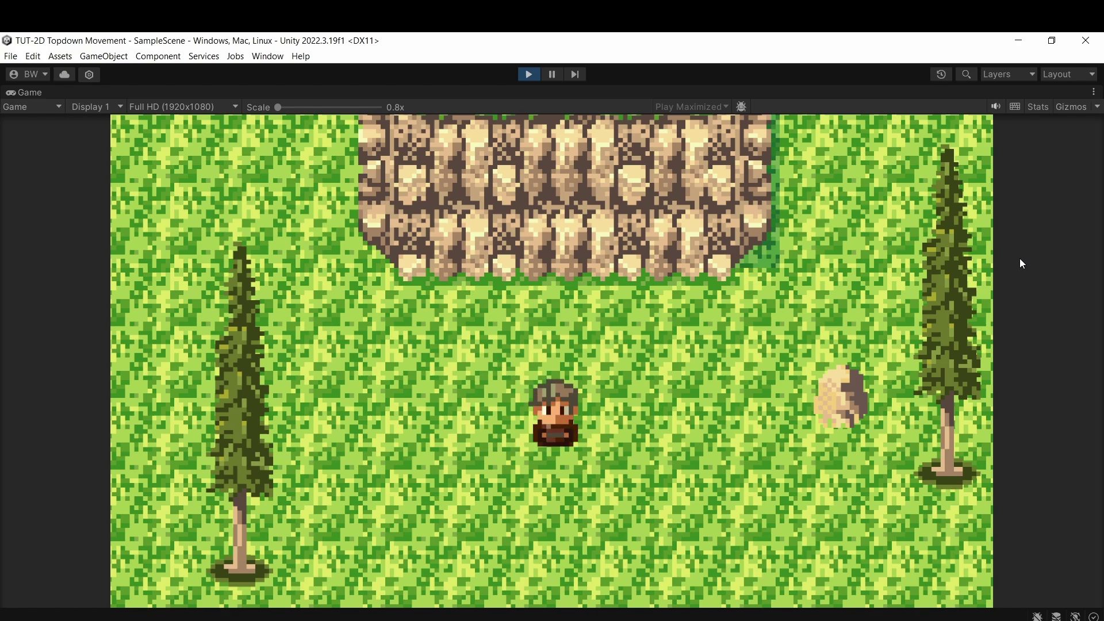
key(Left)
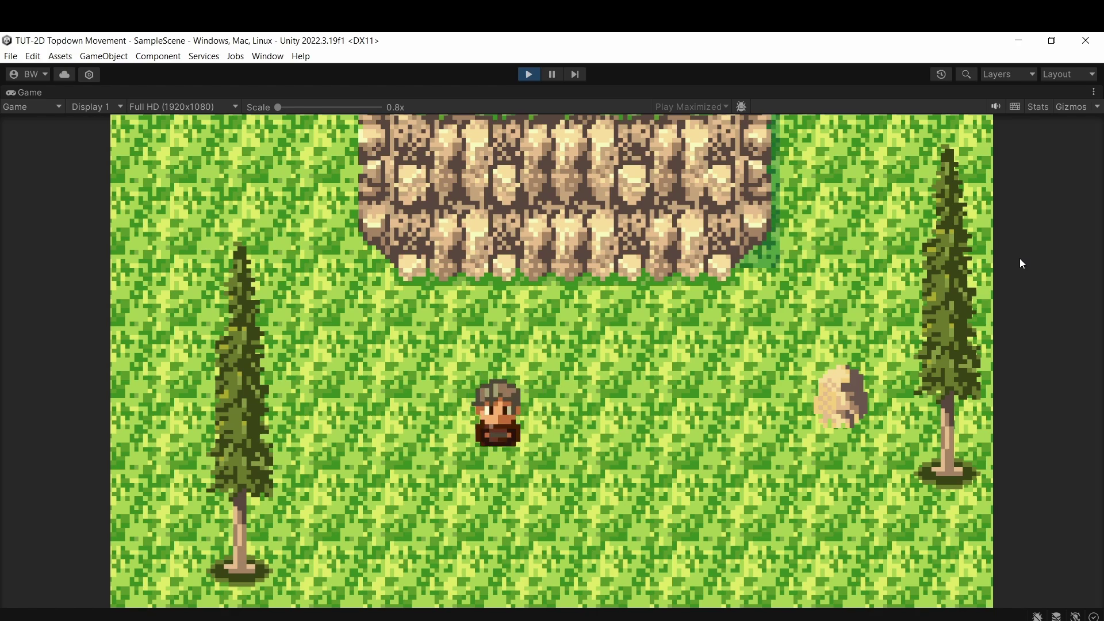
key(Up)
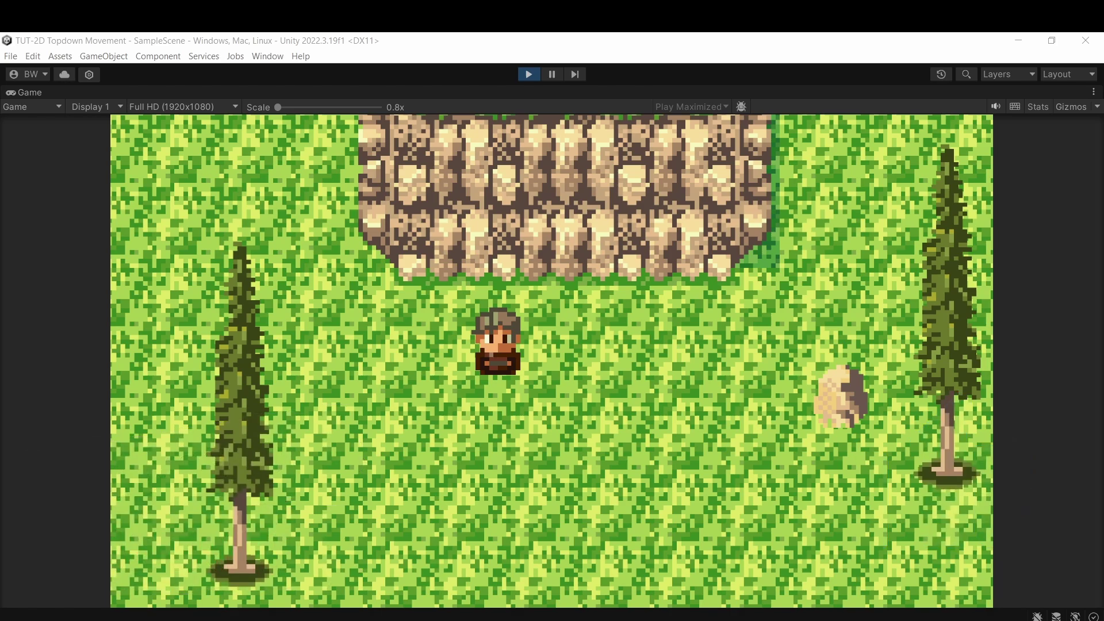
- Stop play mode and create a new Idle-UP animation clip on PLAYER
click(528, 74)
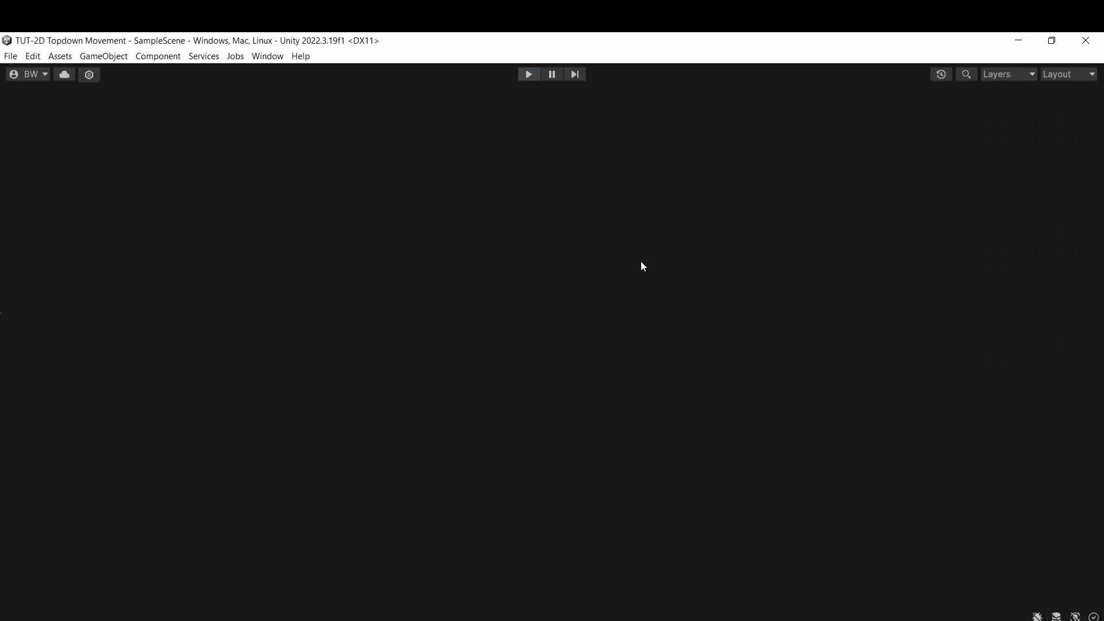
click(710, 177)
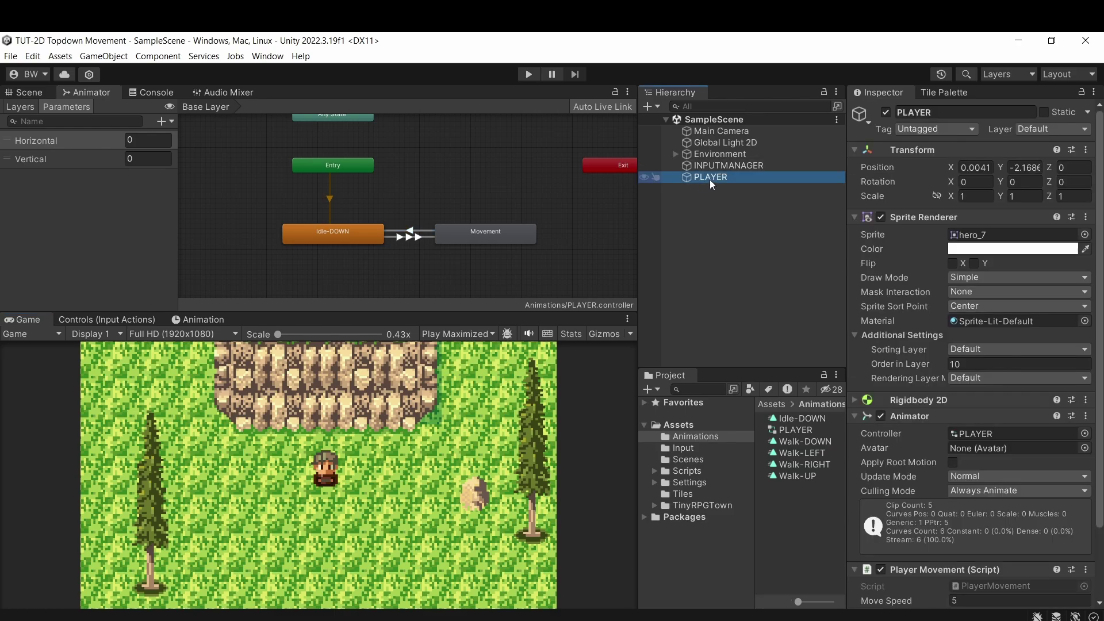
click(180, 320)
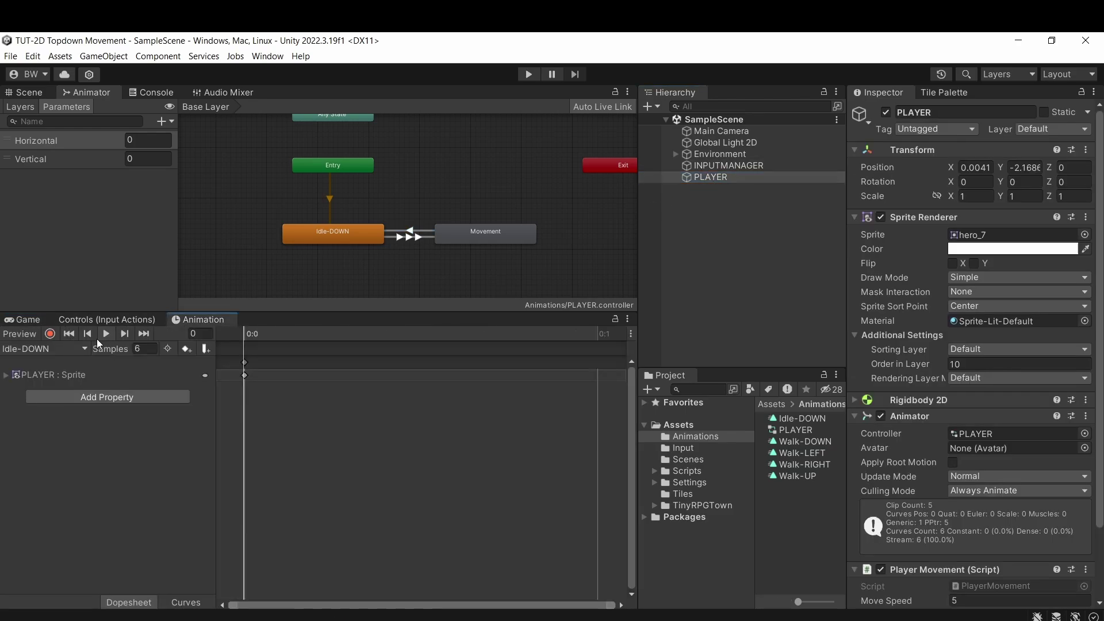
click(48, 349)
click(46, 437)
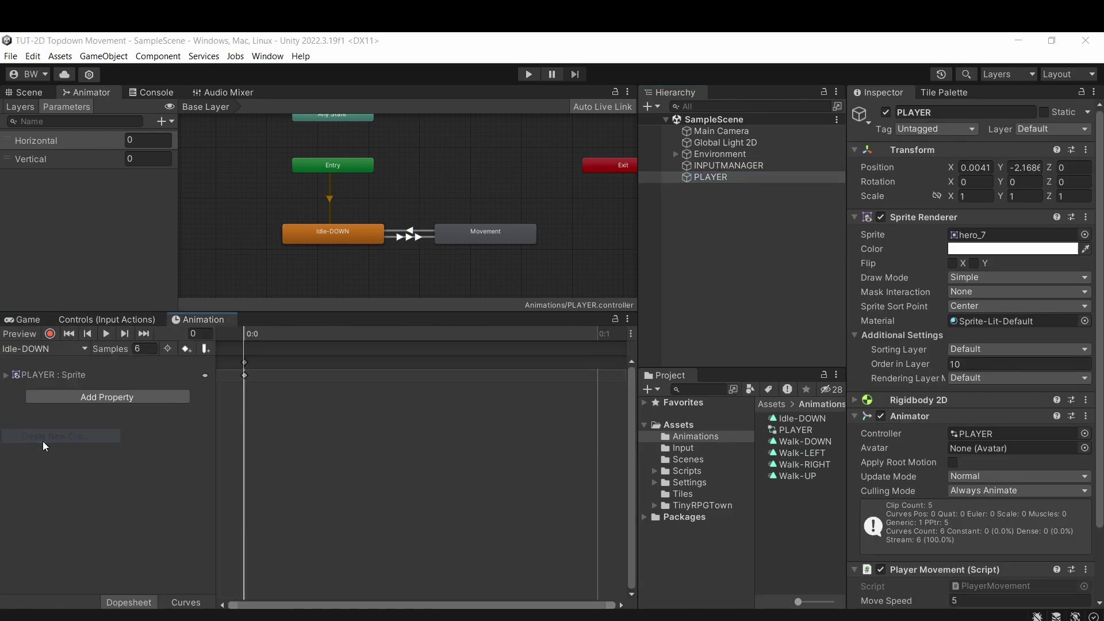
text(Idle-UP)
key(Return)
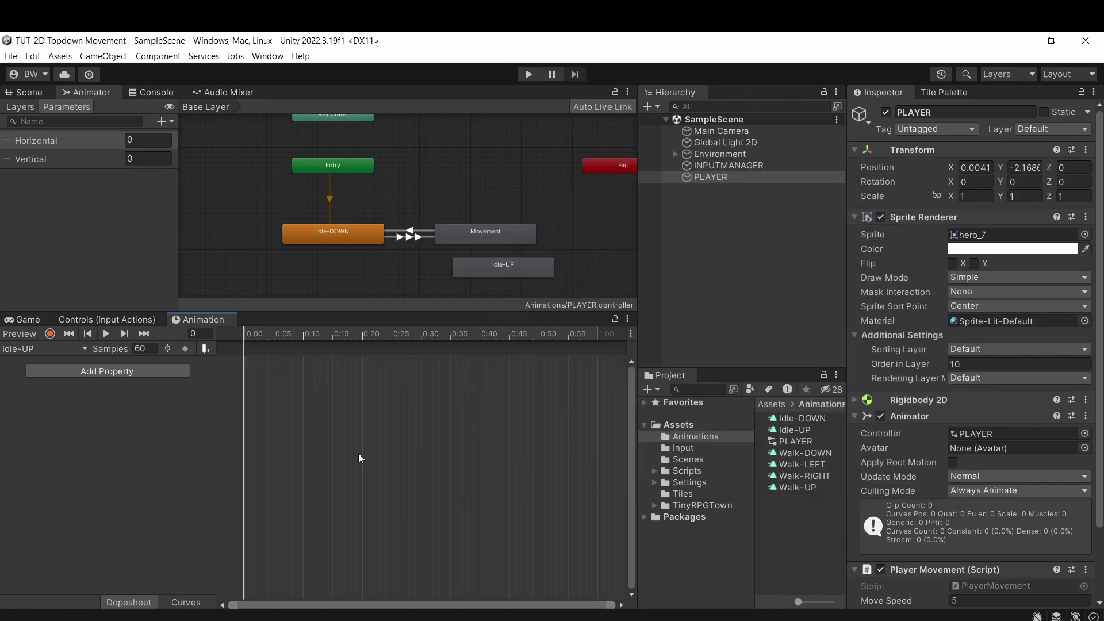
- Create two more clips named Idle-LEFT and Idle-RIGHT
click(45, 349)
click(46, 449)
text(Idle-LEFT)
key(Return)
click(45, 349)
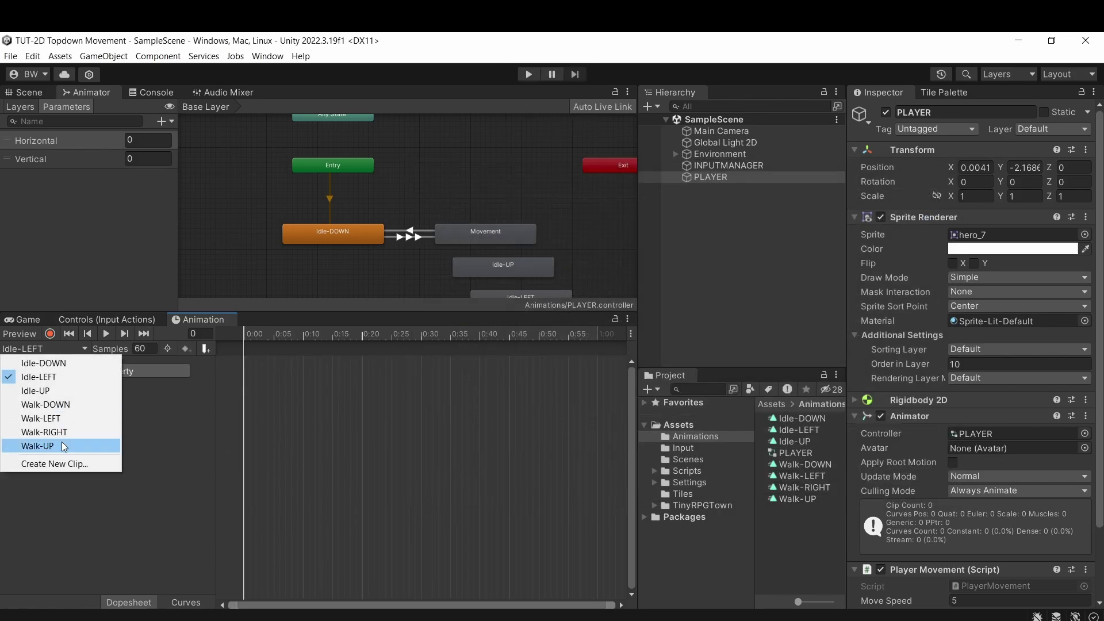
click(46, 460)
text(Idle-RIGHT)
key(Return)
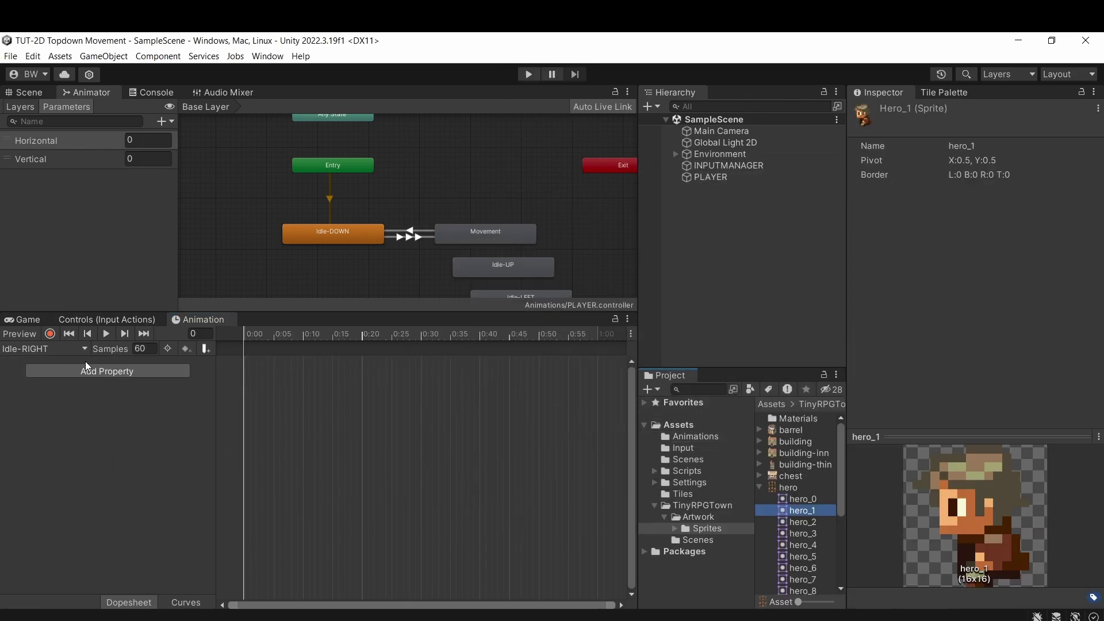
- Key hero_1 into Idle-RIGHT with Flip X on PLAYER, at 6 samples
click(45, 349)
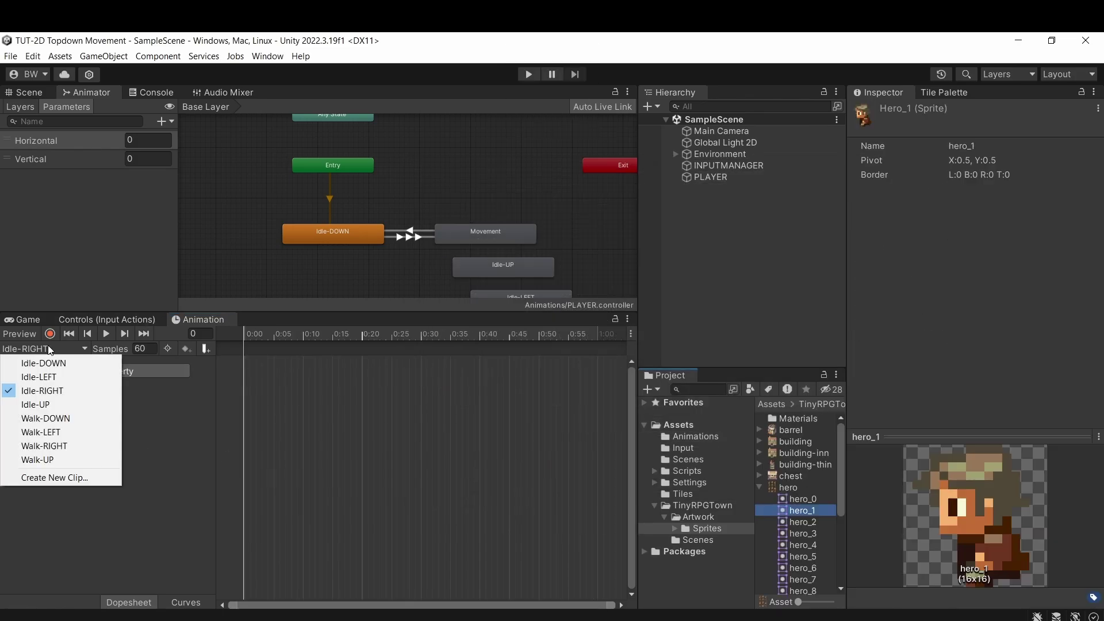
drag(806, 515, 426, 454)
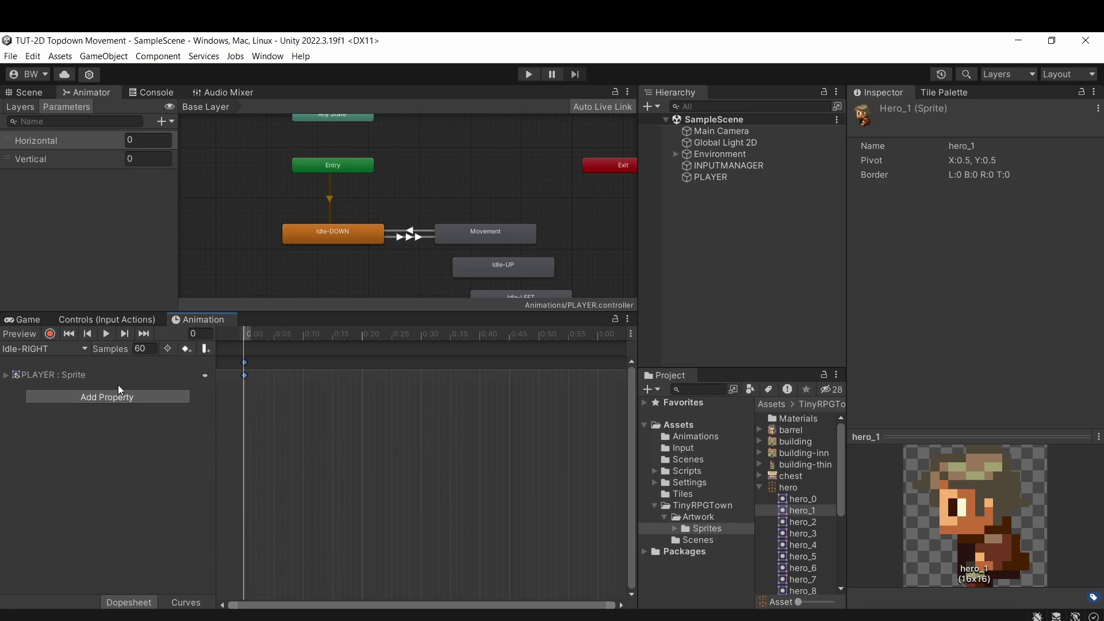
click(710, 177)
click(952, 264)
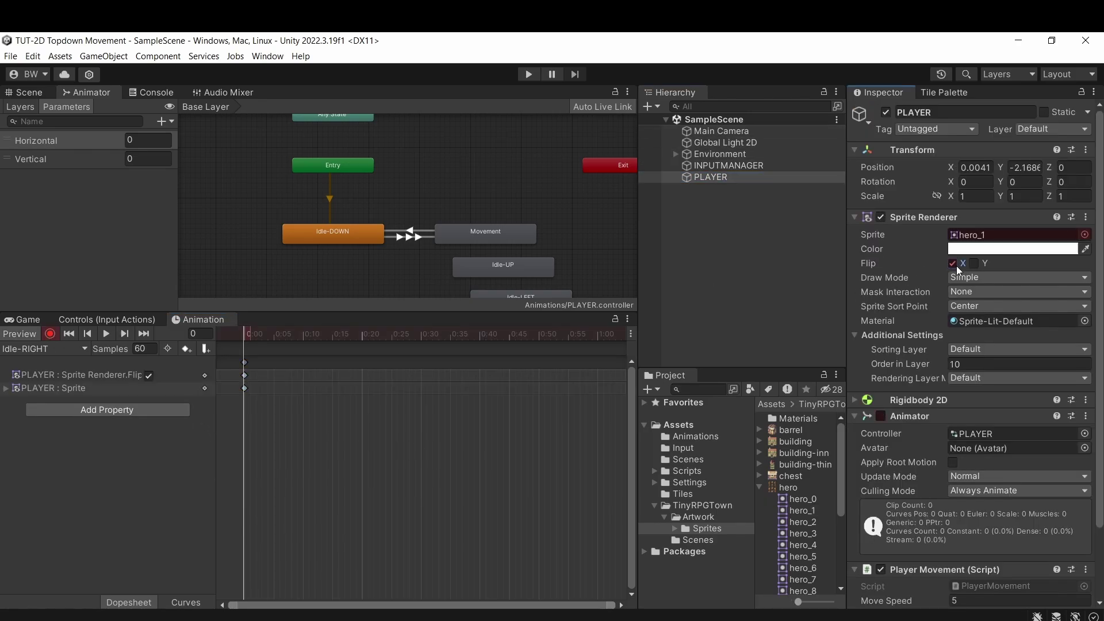
click(50, 333)
click(143, 349)
text(6)
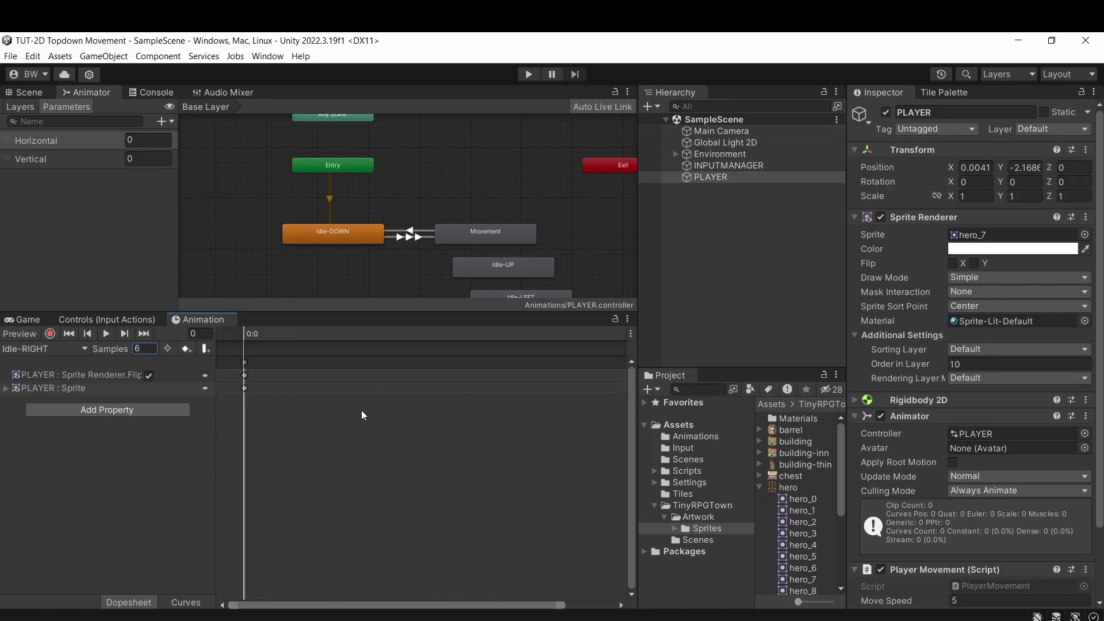
- Set the Idle-LEFT clip's sample rate to 6
click(45, 348)
click(34, 377)
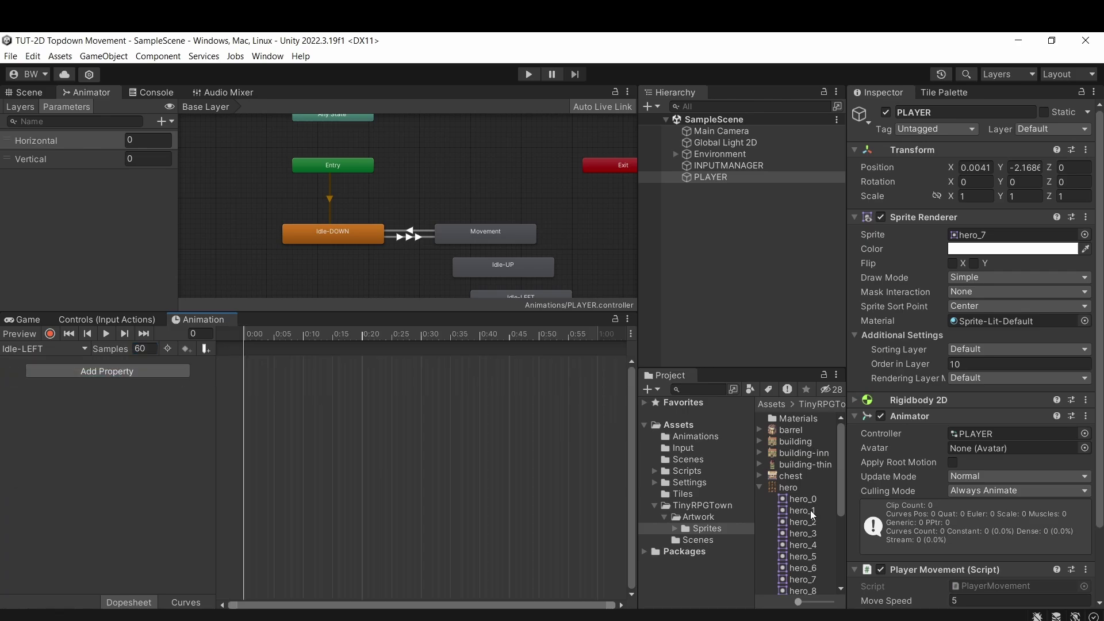
click(244, 375)
text(6)
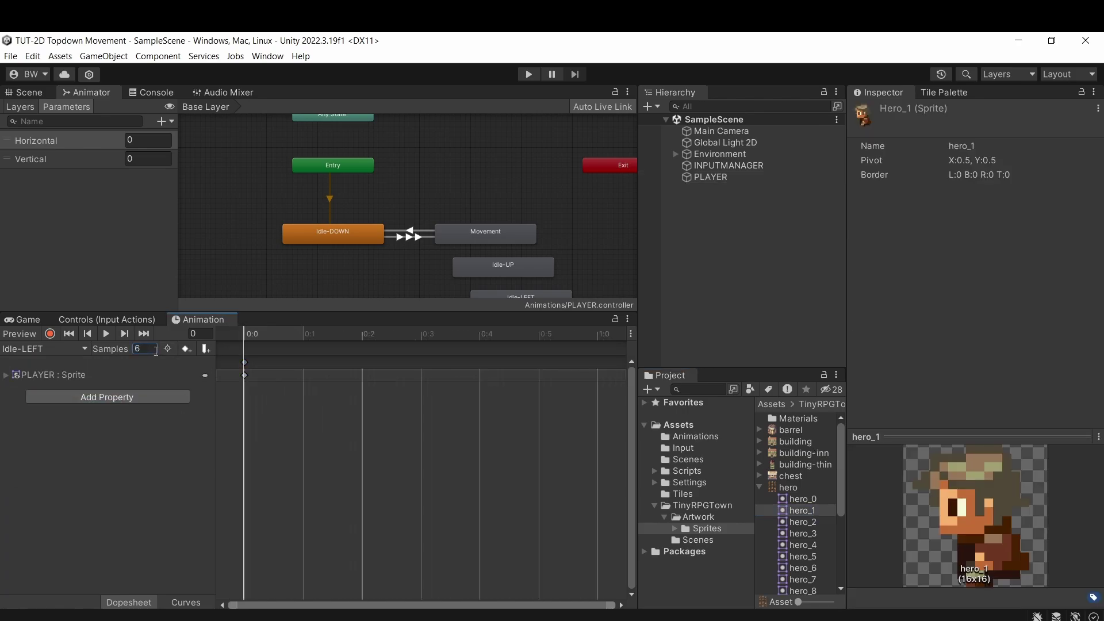
- Make the hero_4 sprite the Idle-UP clip's frame
click(46, 350)
click(43, 363)
click(50, 349)
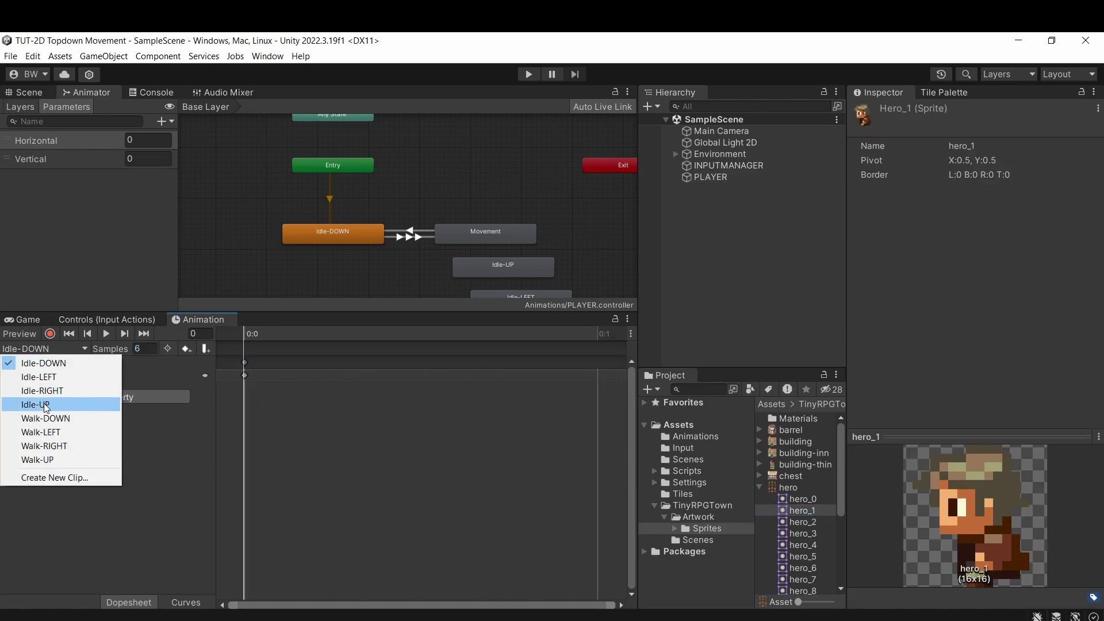
click(46, 407)
scroll(793, 477, down, 5)
click(792, 475)
key(Up)
key(Up)
key(Up)
key(Up)
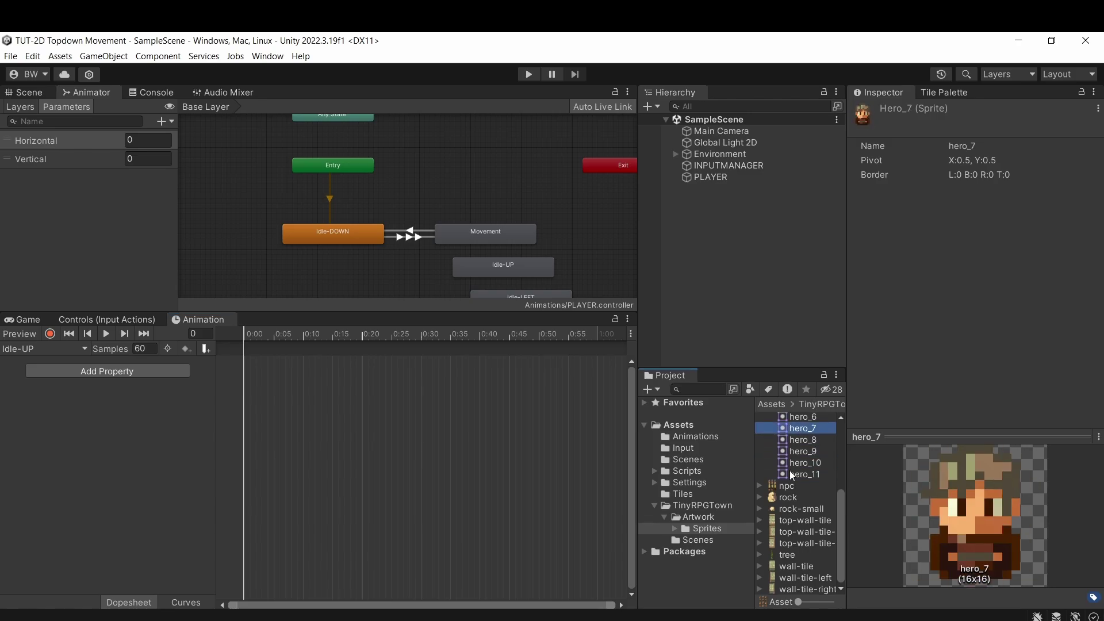
key(Up)
key(Up)
key(Up)
drag(802, 428, 345, 418)
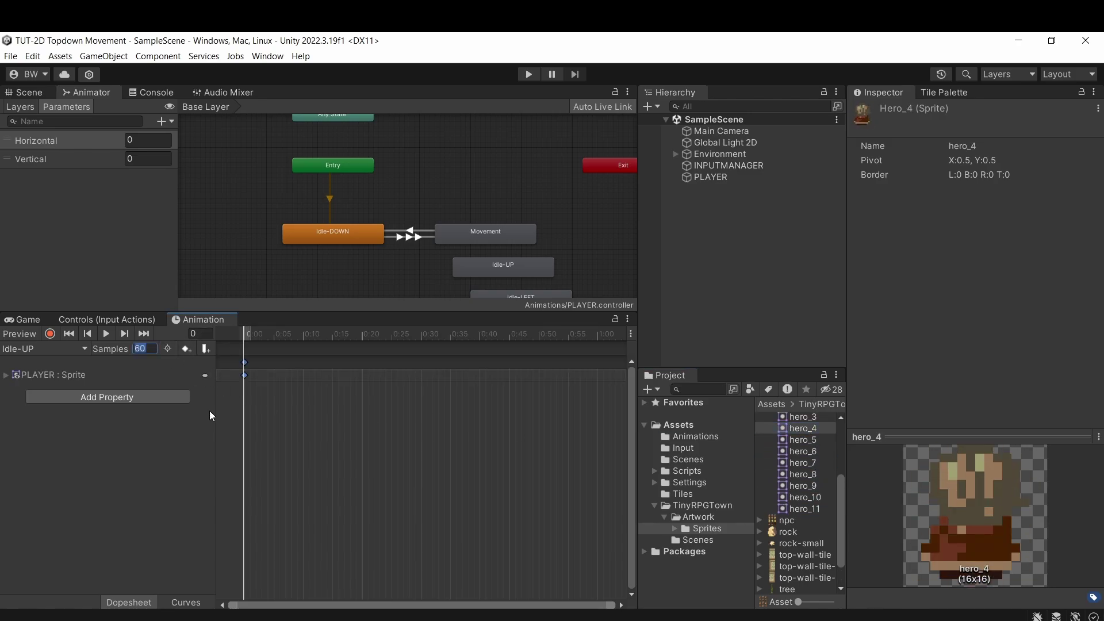
- Enter 6 samples, then turn off Loop Time on all four idle clips
text(6)
click(711, 441)
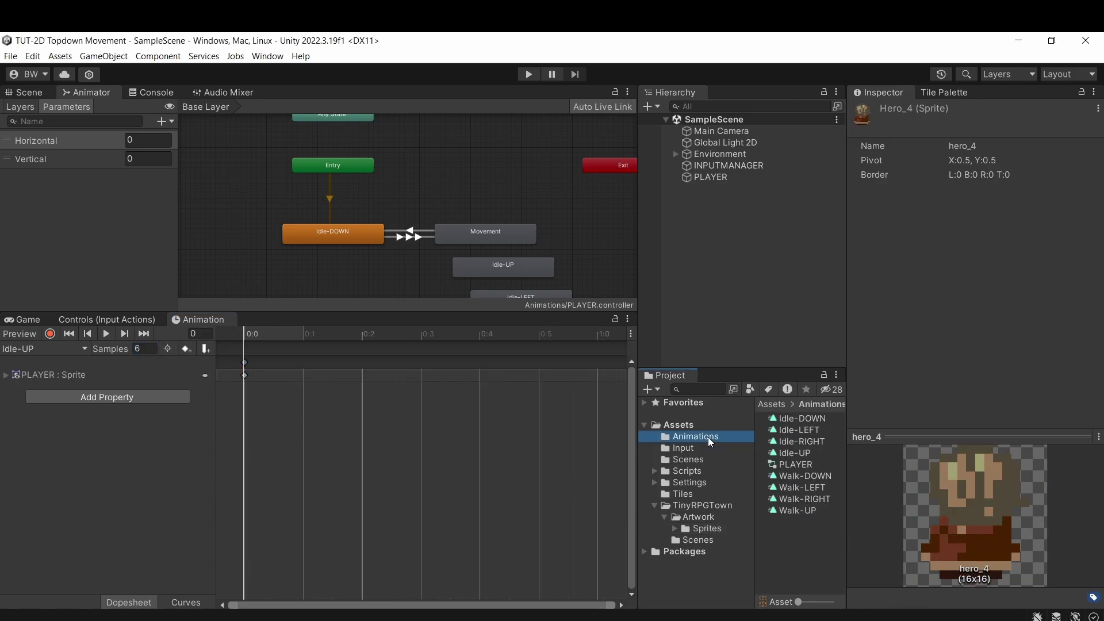
click(793, 419)
shift+click(791, 454)
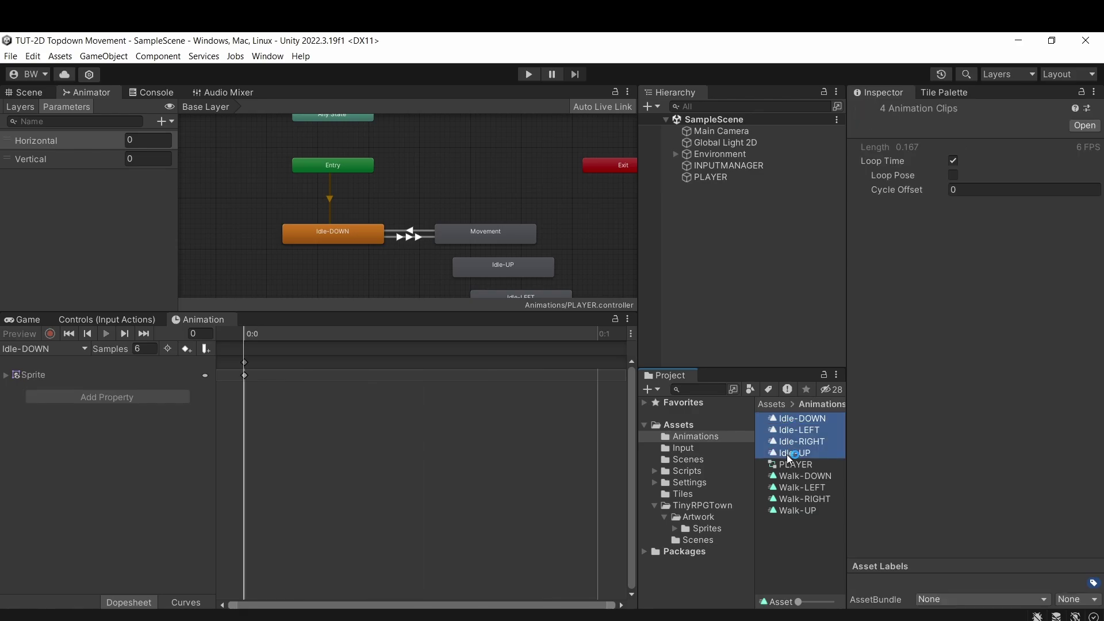
click(952, 163)
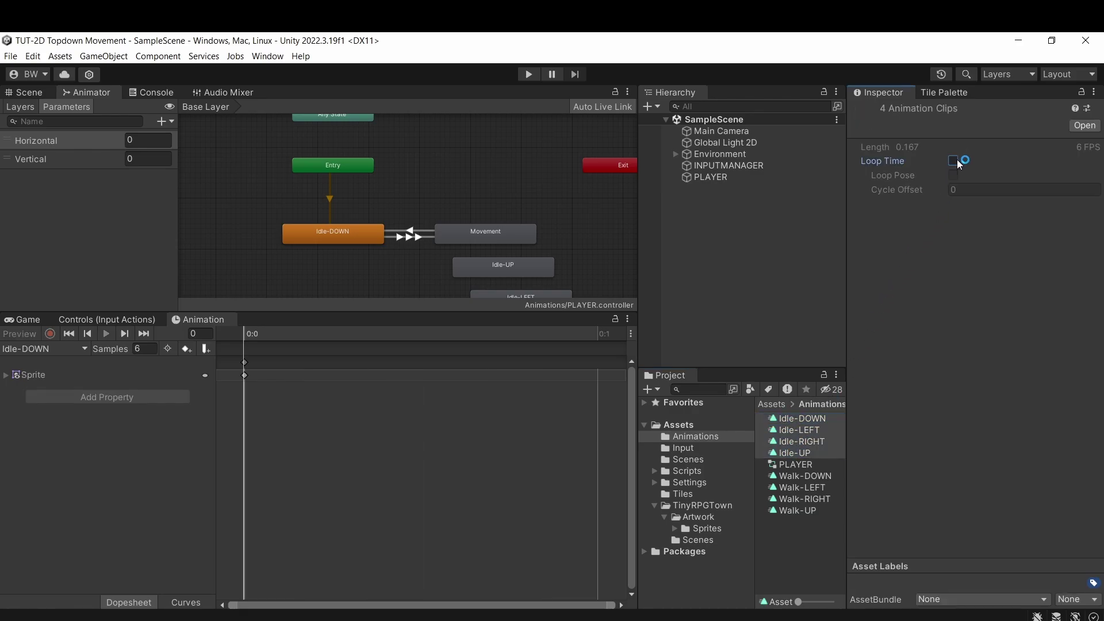
click(829, 419)
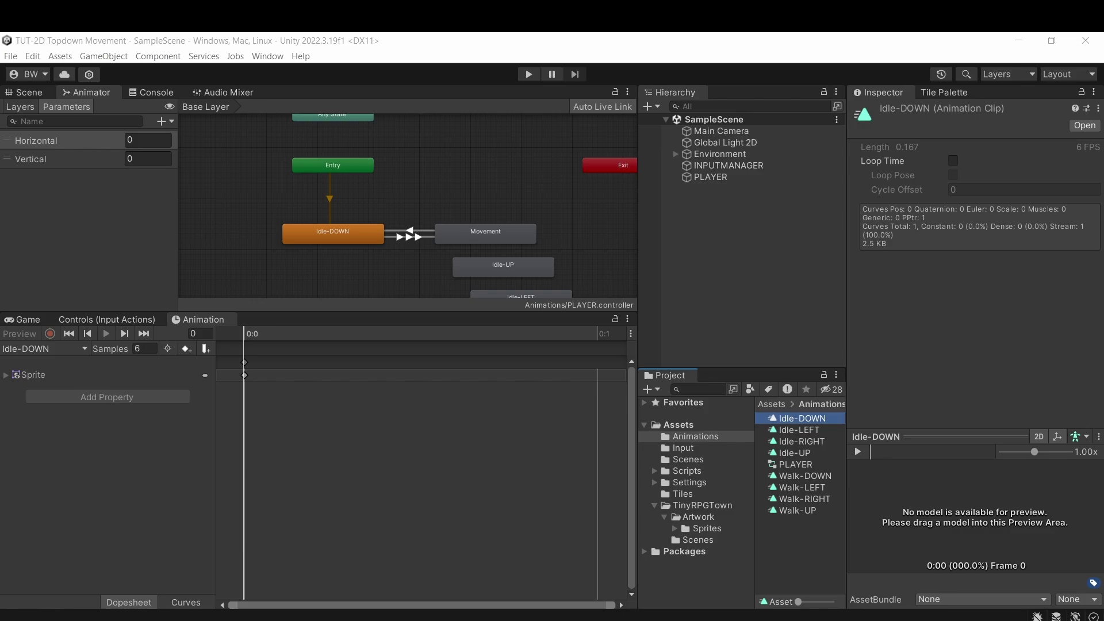
- Delete the Idle-UP, Idle-LEFT and Idle-RIGHT states from the animator graph
middle_drag(563, 260, 541, 175)
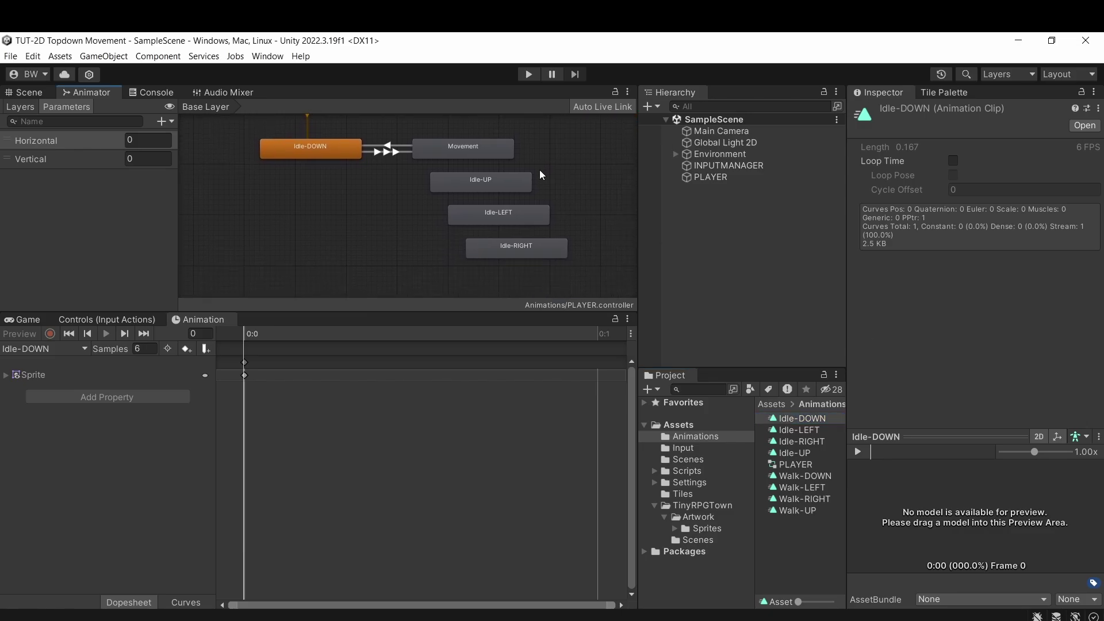
drag(536, 269, 481, 197)
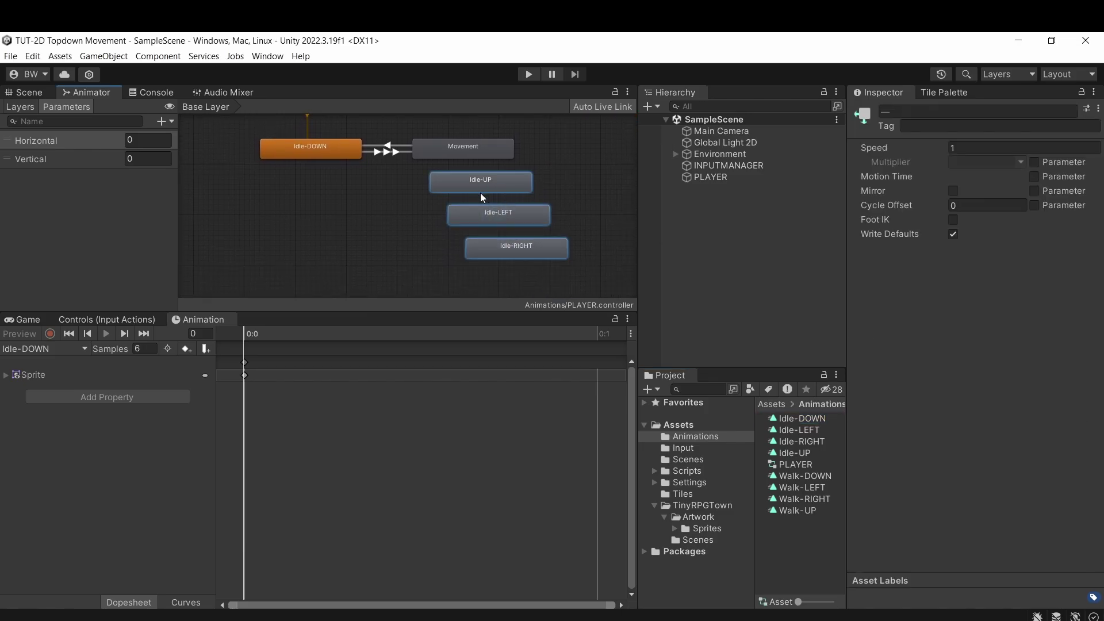
key(Delete)
middle_drag(396, 262, 410, 340)
drag(386, 312, 379, 430)
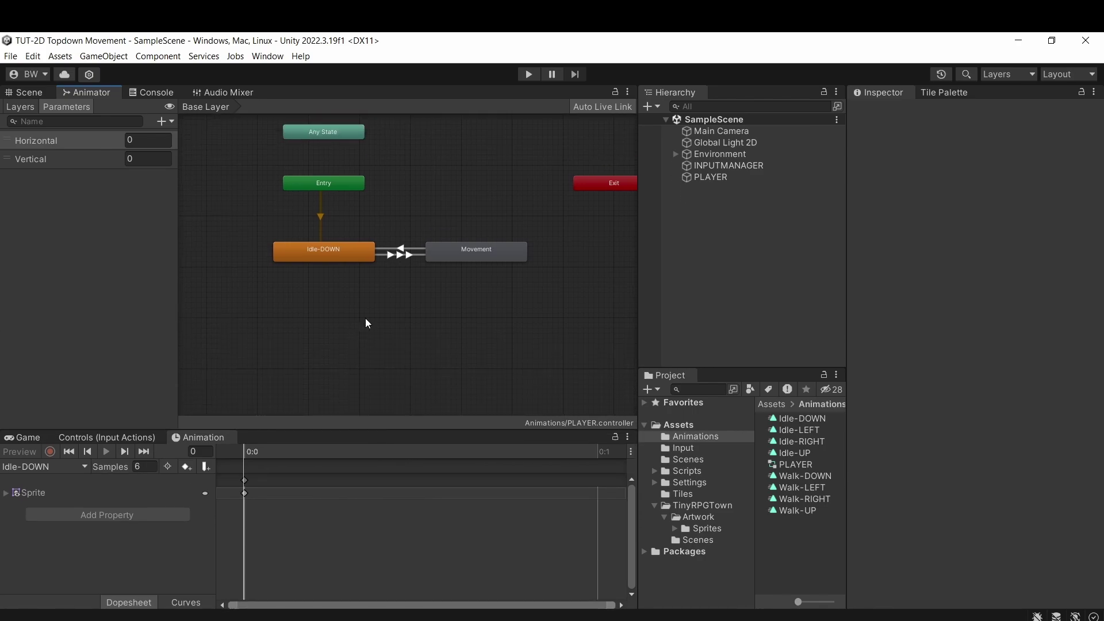
click(367, 323)
- Convert the Idle-DOWN state into a blend tree and rename it Idle
right_click(335, 253)
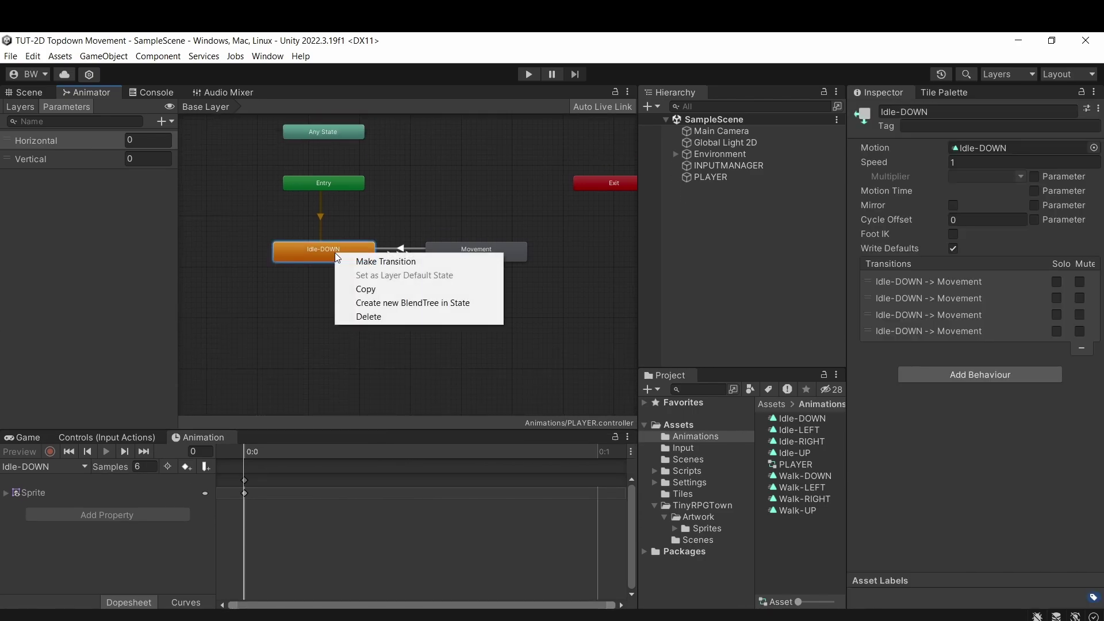
click(382, 303)
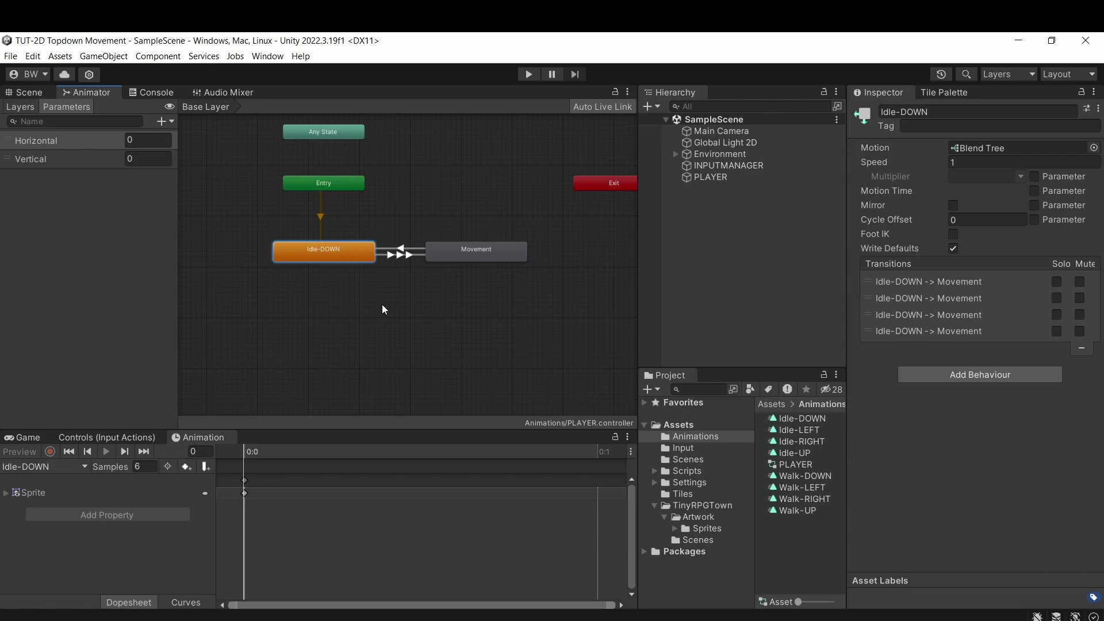
click(951, 112)
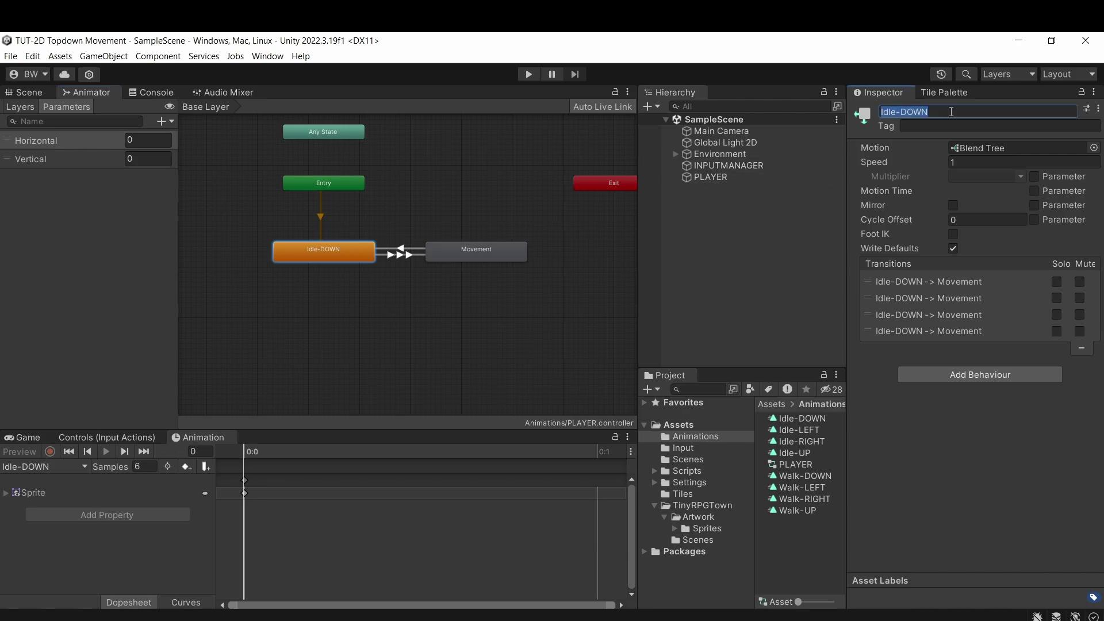
text(Idle)
key(Return)
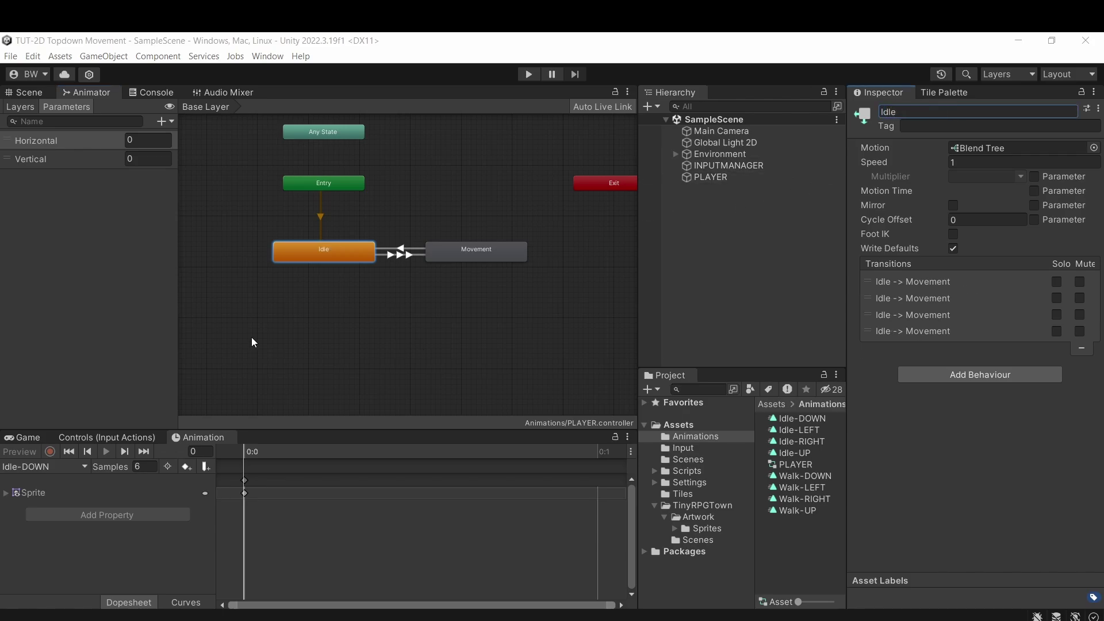
- Add Float parameters LastHorizontal and LastVertical
click(161, 123)
click(178, 135)
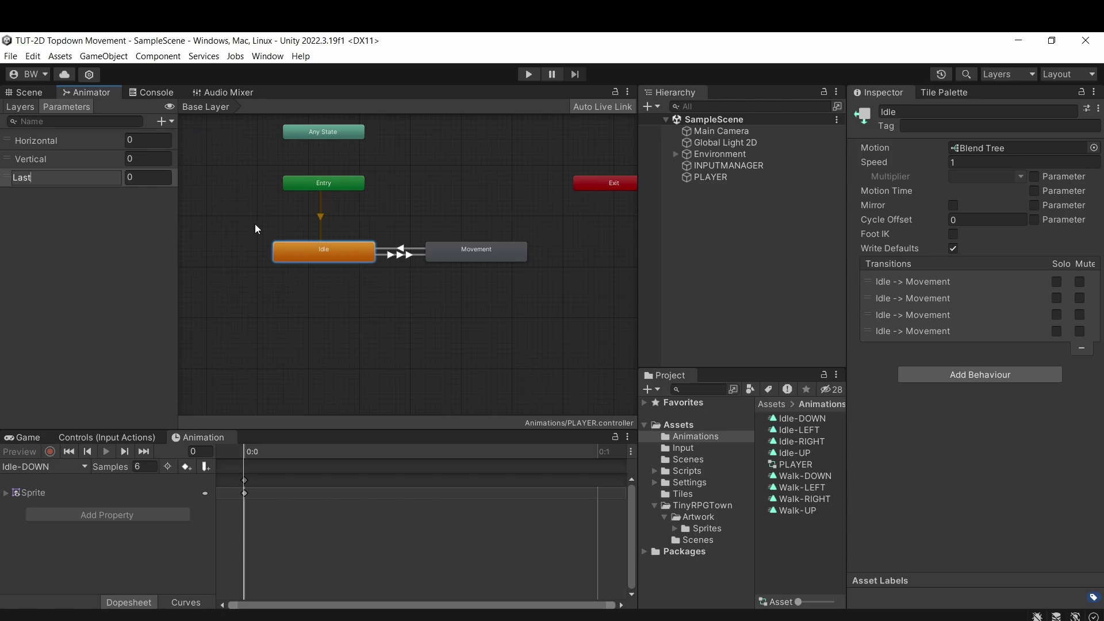
text(LastHoriizontal)
key(Return)
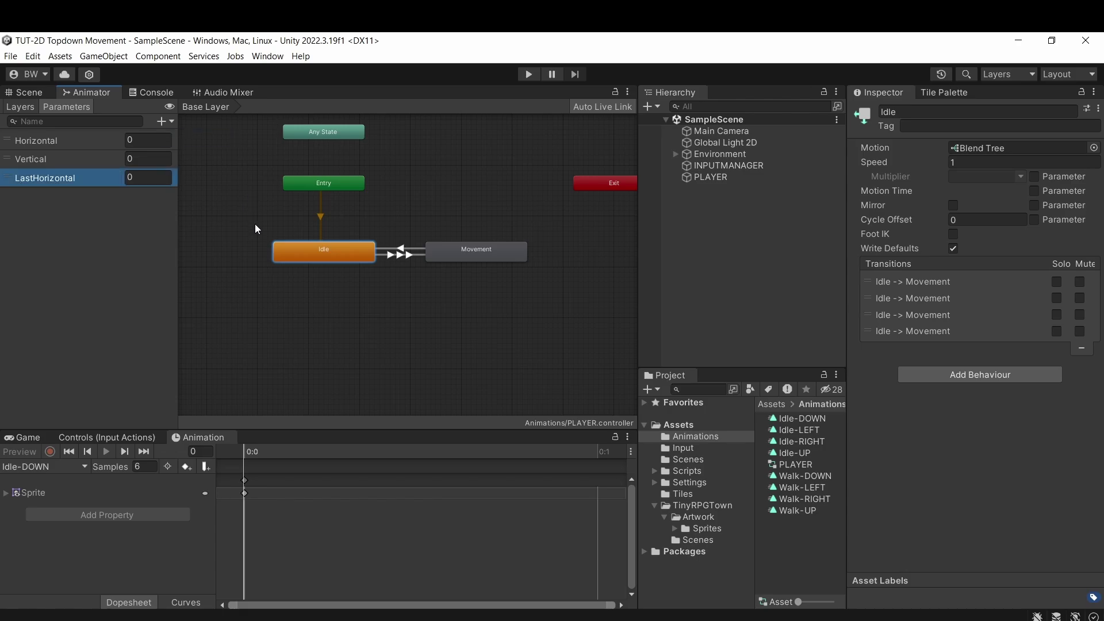
click(170, 123)
click(177, 135)
text(LastVertical)
key(Return)
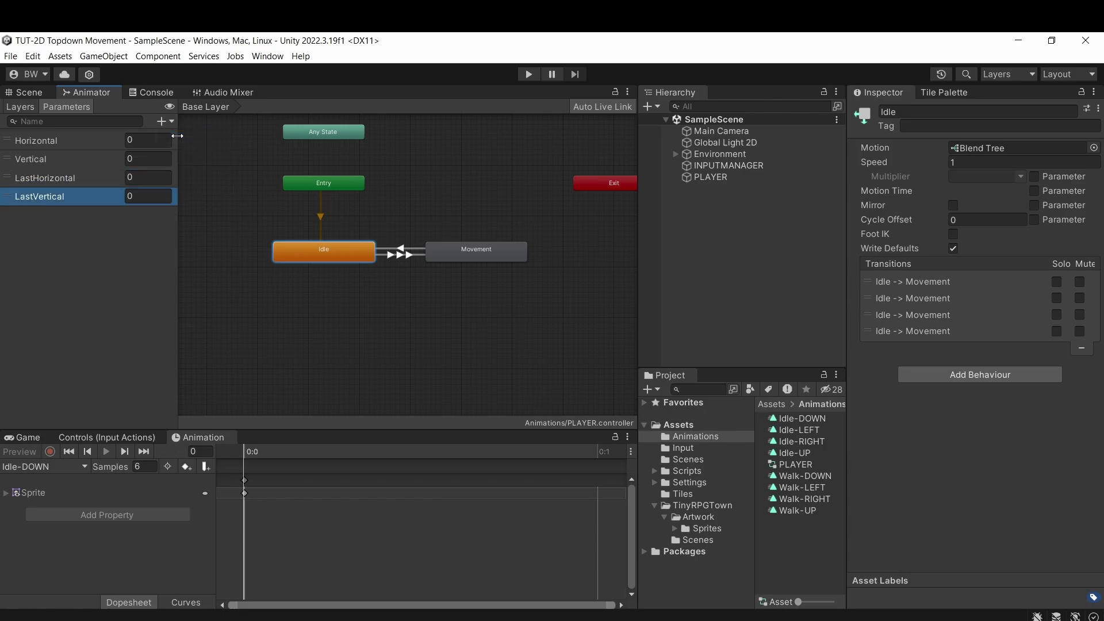
- Make the Idle blend tree 2D Simple Directional driven by LastHorizontal and LastVertical
double_click(315, 247)
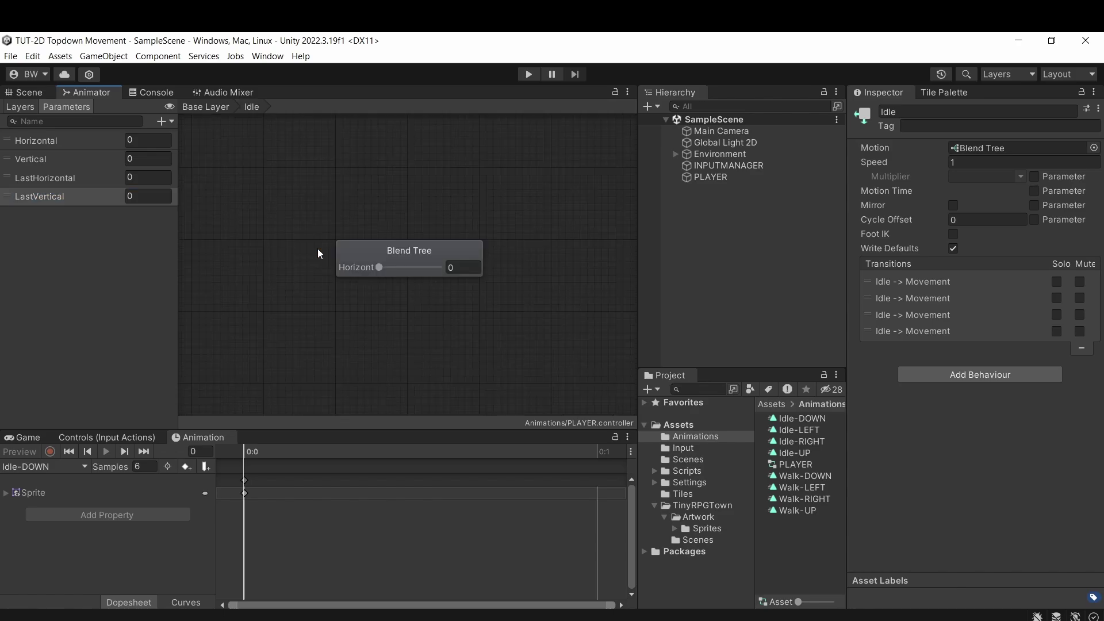
click(398, 246)
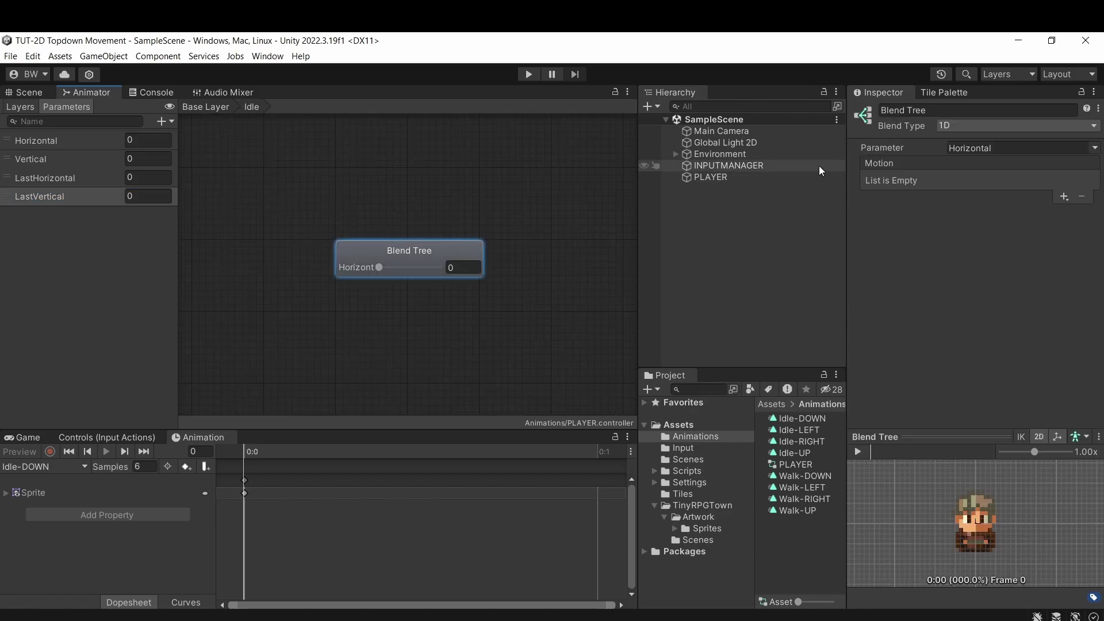
click(959, 126)
click(964, 157)
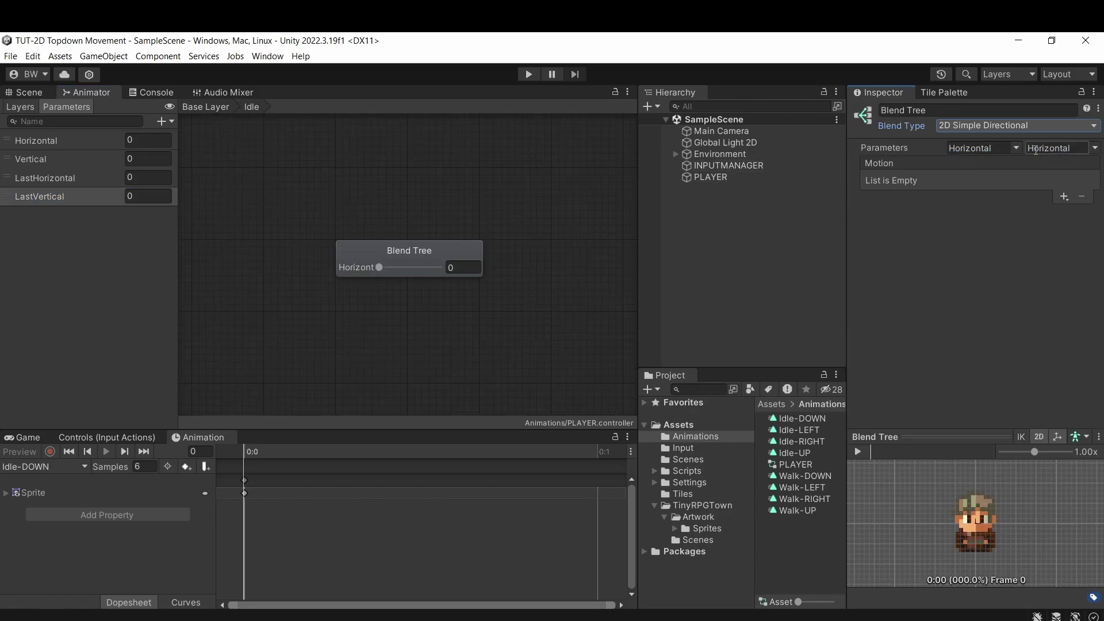
click(1035, 149)
click(1066, 202)
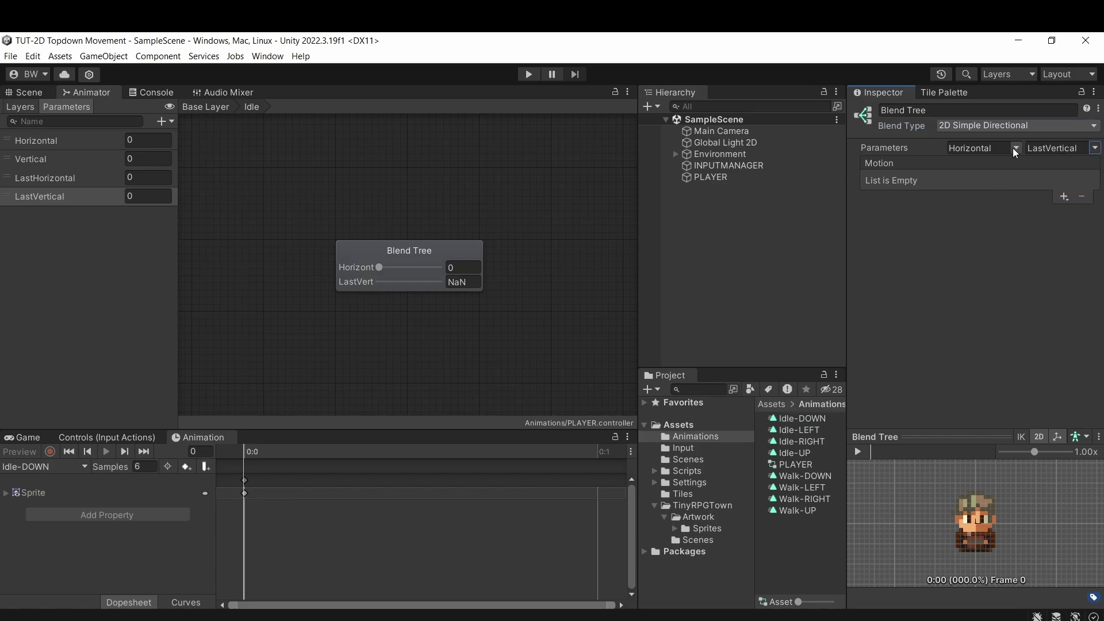
click(1014, 148)
click(1035, 187)
- Add four motion fields to the Idle blend tree
click(1064, 197)
click(1063, 208)
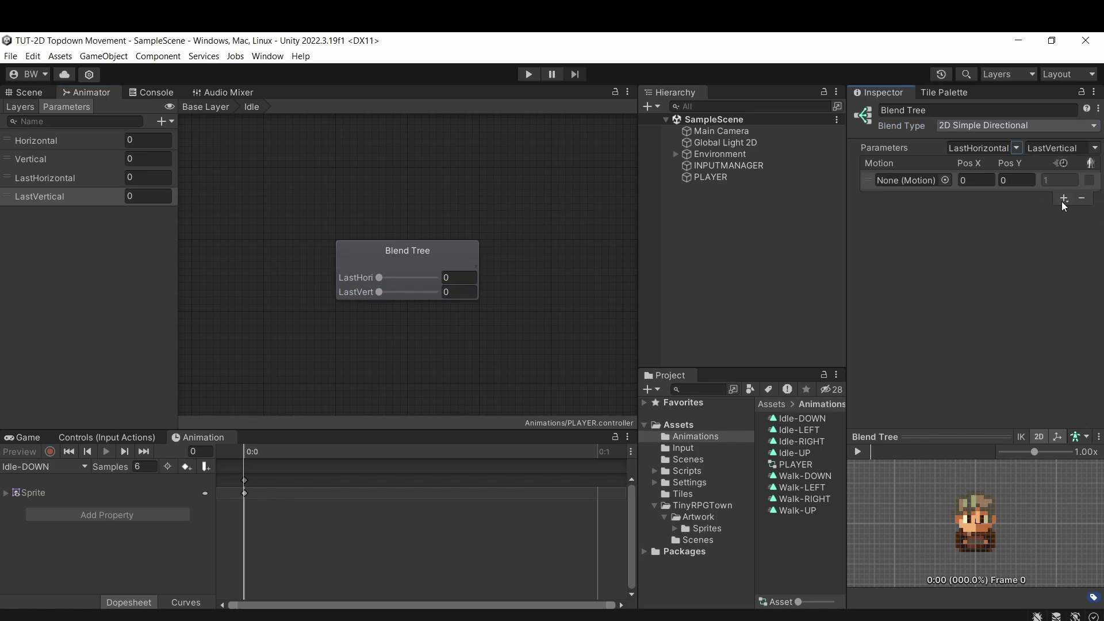
click(1064, 197)
click(1059, 211)
click(1061, 385)
click(1059, 399)
click(1059, 403)
click(1051, 412)
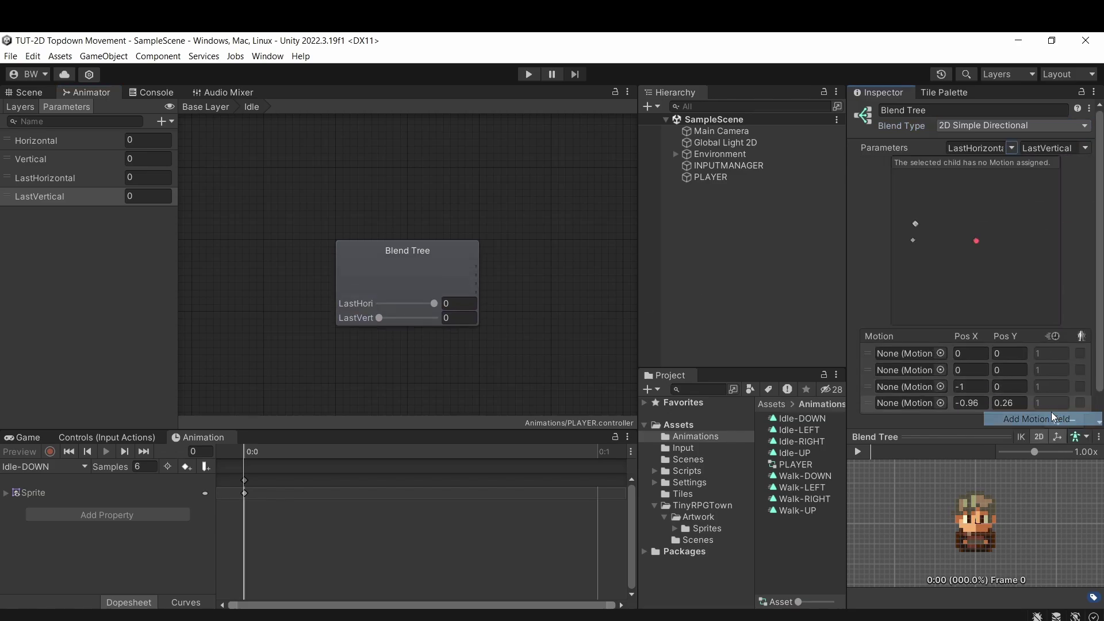
- Assign Idle-UP, Idle-DOWN and the remaining idle clips to the motion fields
drag(797, 454, 908, 353)
drag(802, 418, 909, 387)
scroll(909, 387, down, 1)
drag(801, 441, 905, 377)
- Position Idle-UP (0,1), Idle-DOWN (0,-1), Idle-LEFT (-1,0), Idle-RIGHT (1,0) in the blend tree
click(971, 325)
key(Tab)
text(1)
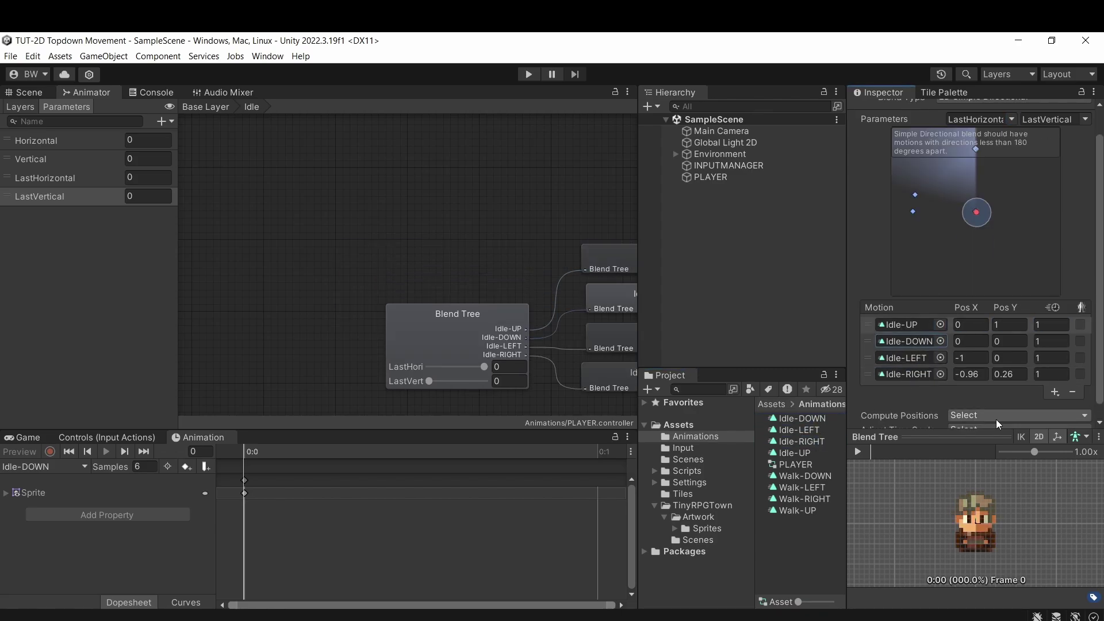
key(Tab)
key(Tab)
key(Tab)
text(-1)
key(Tab)
key(Tab)
key(Tab)
key(Tab)
key(Tab)
text(1)
key(Tab)
text(0)
key(Tab)
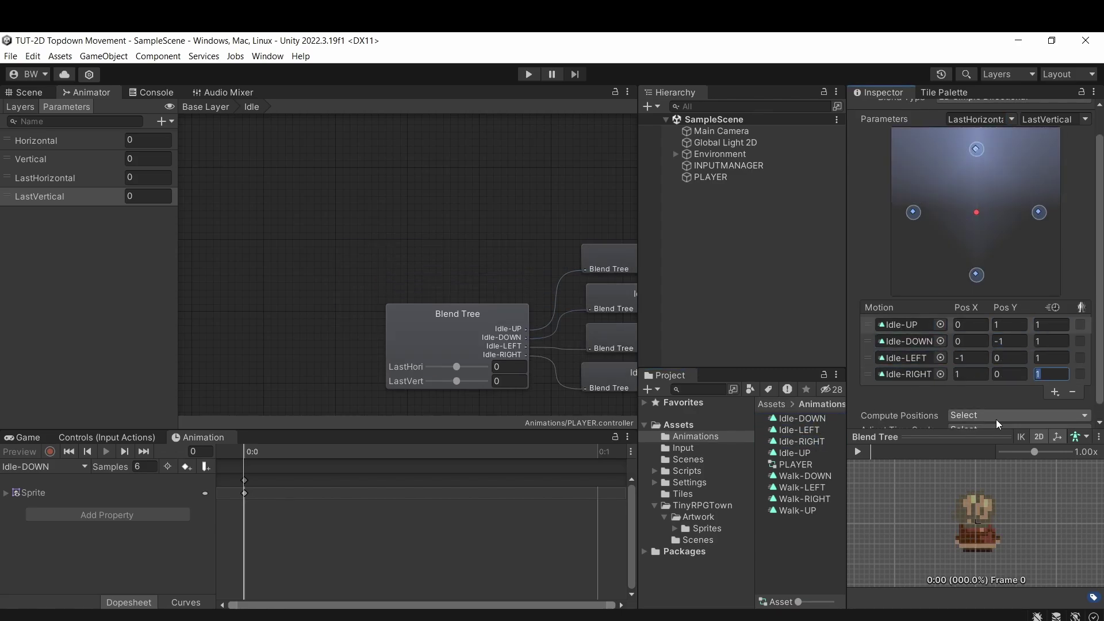
middle_drag(496, 221, 343, 199)
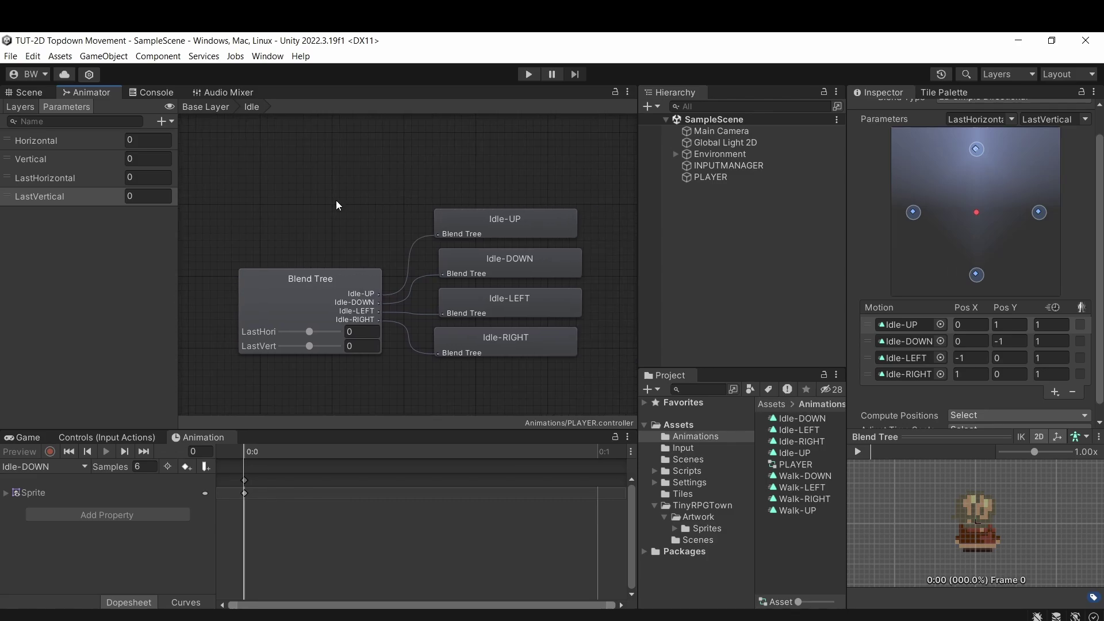
click(897, 437)
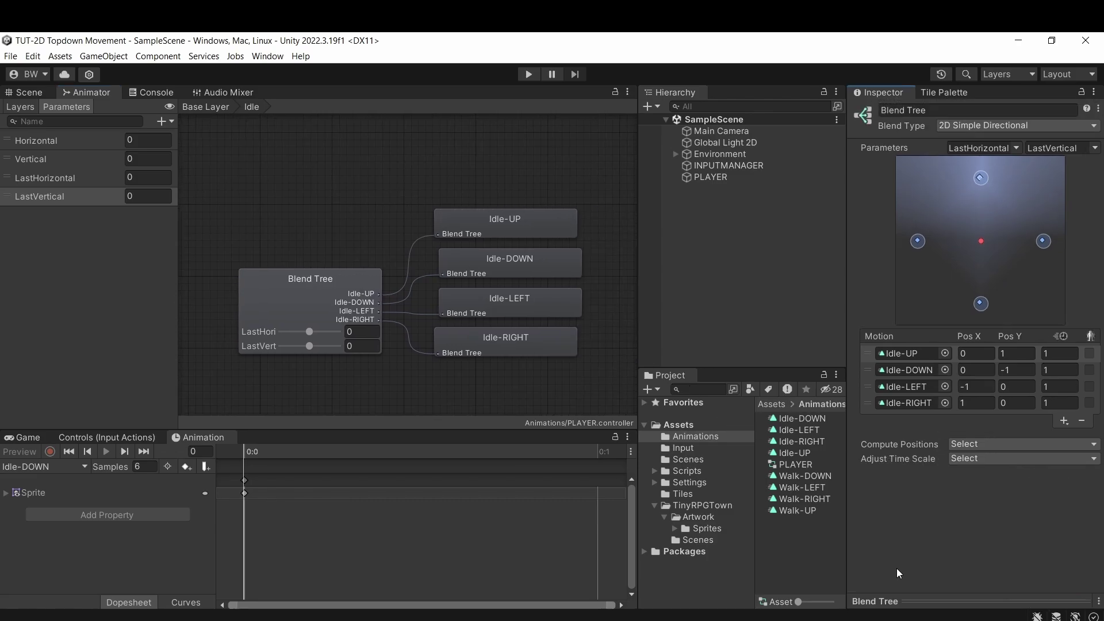
- Add _lastHorizontal and _lastVertical const strings to PlayerMovement and save
key(alt+Tab)
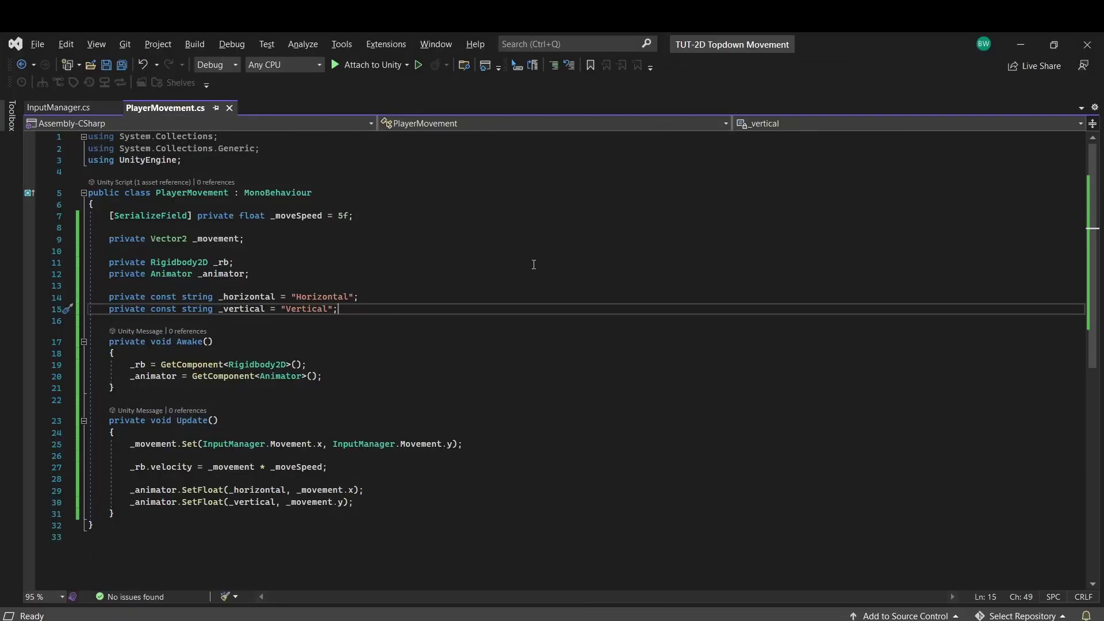
key(Return)
text(private const string _lastHorizontal = "Last)
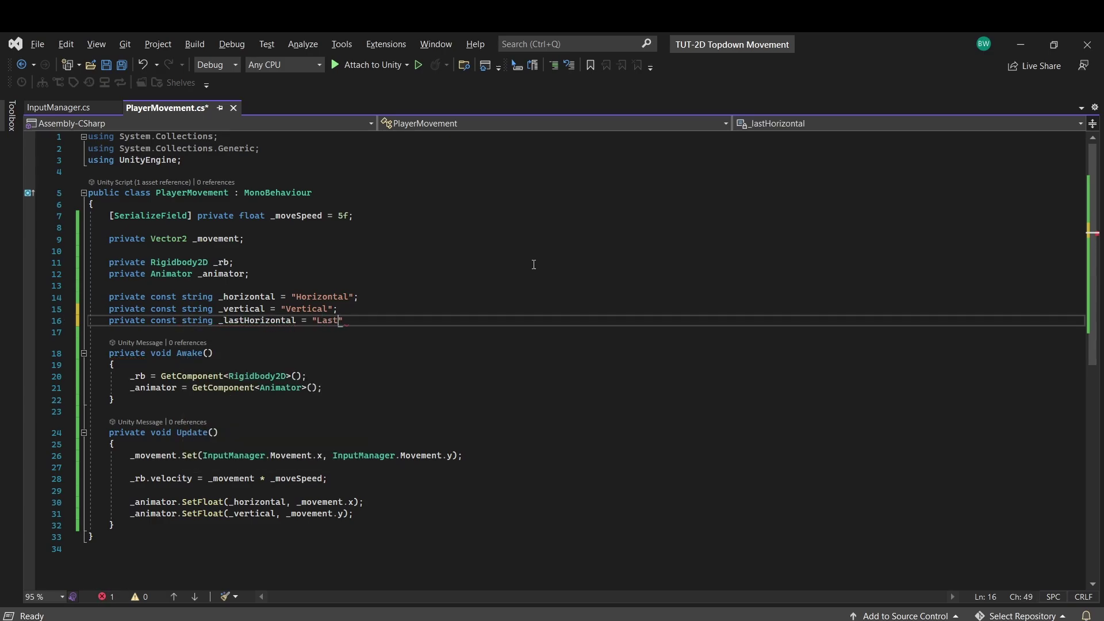
text(;)
key(Return)
text(private const string )
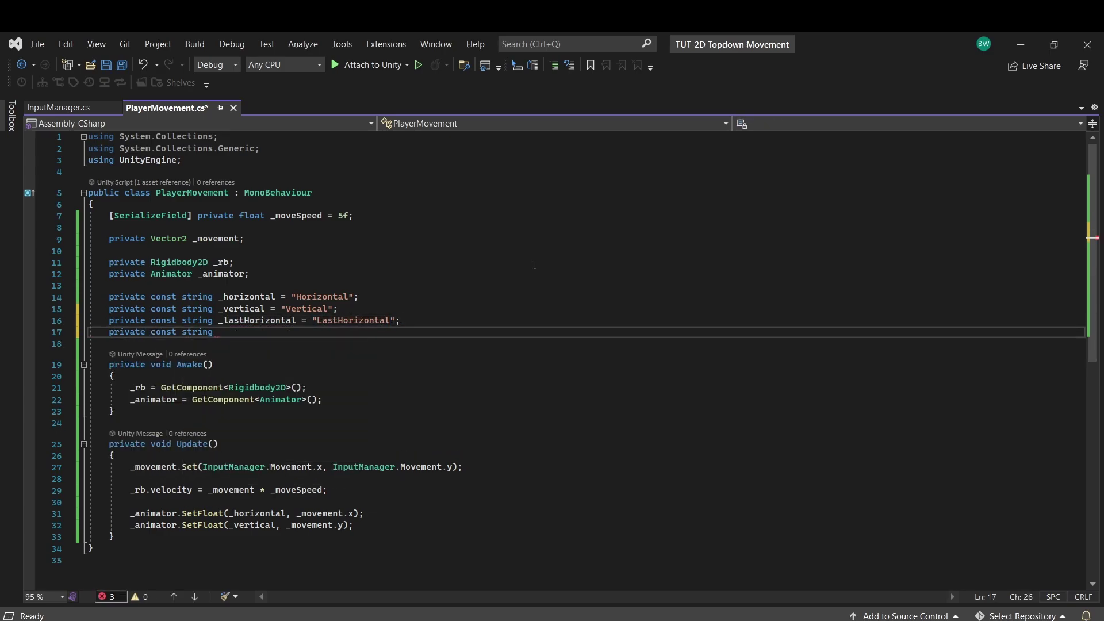
text(_lastVertical = "LastVertical";)
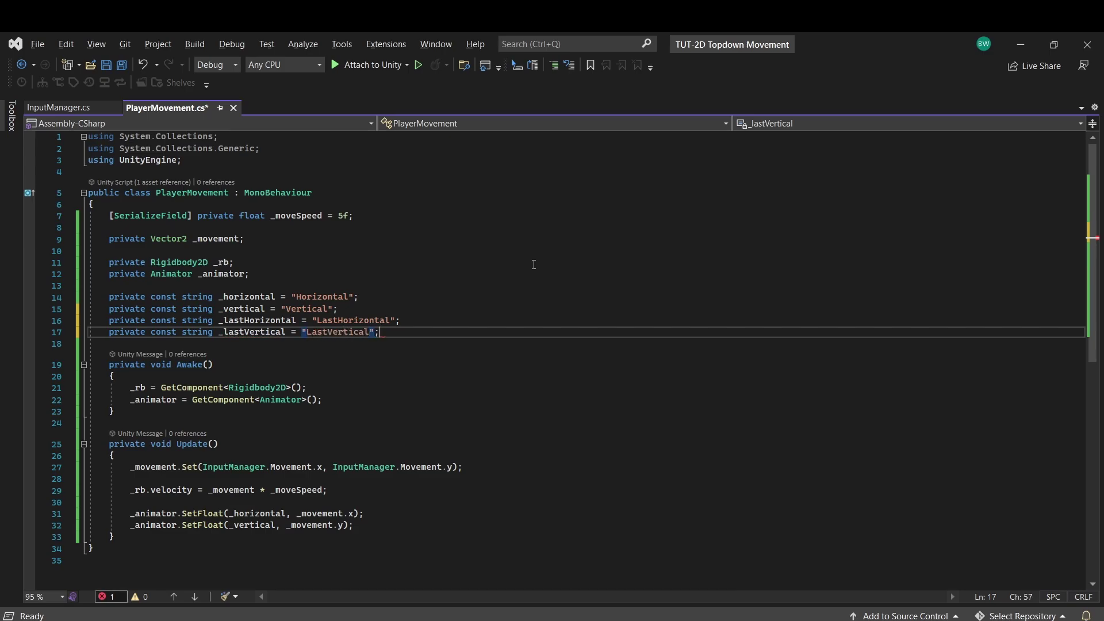
key(ctrl+s)
- Add an if (_movement != Vector2.zero) block after the SetFloat calls in Update
scroll(550, 440, down, 1)
click(377, 492)
key(Return)
key(Return)
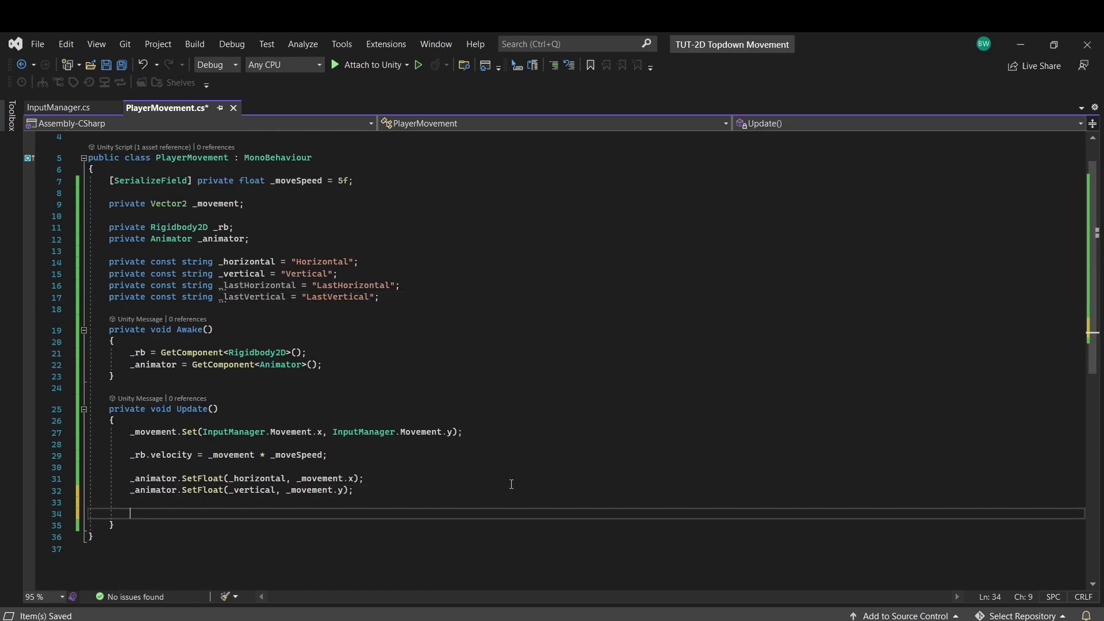
text(if (_mo)
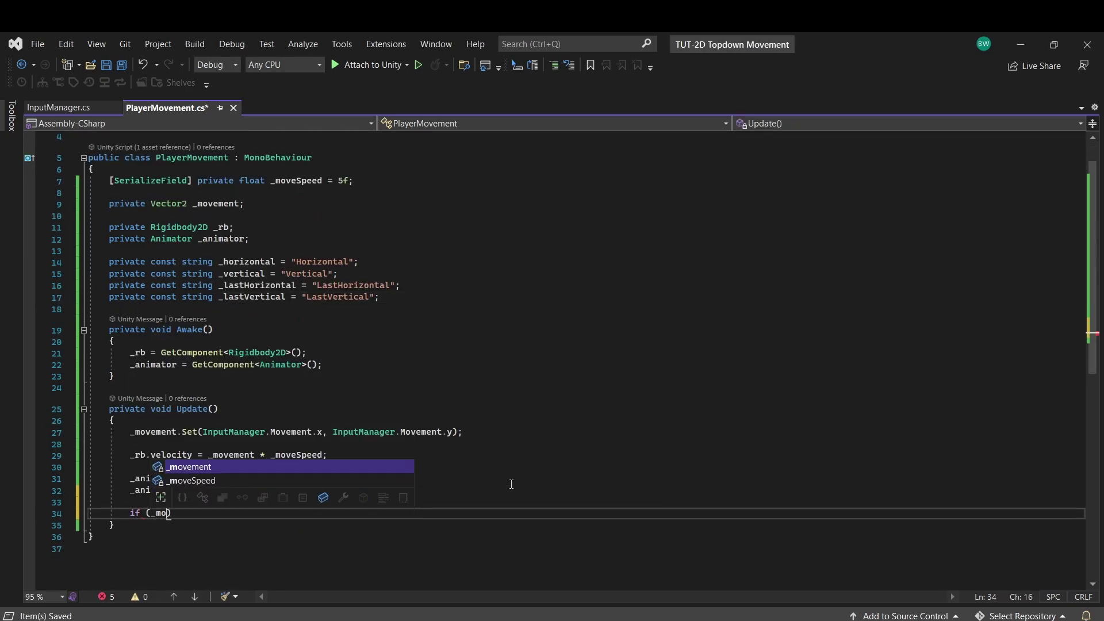
text(vement != )
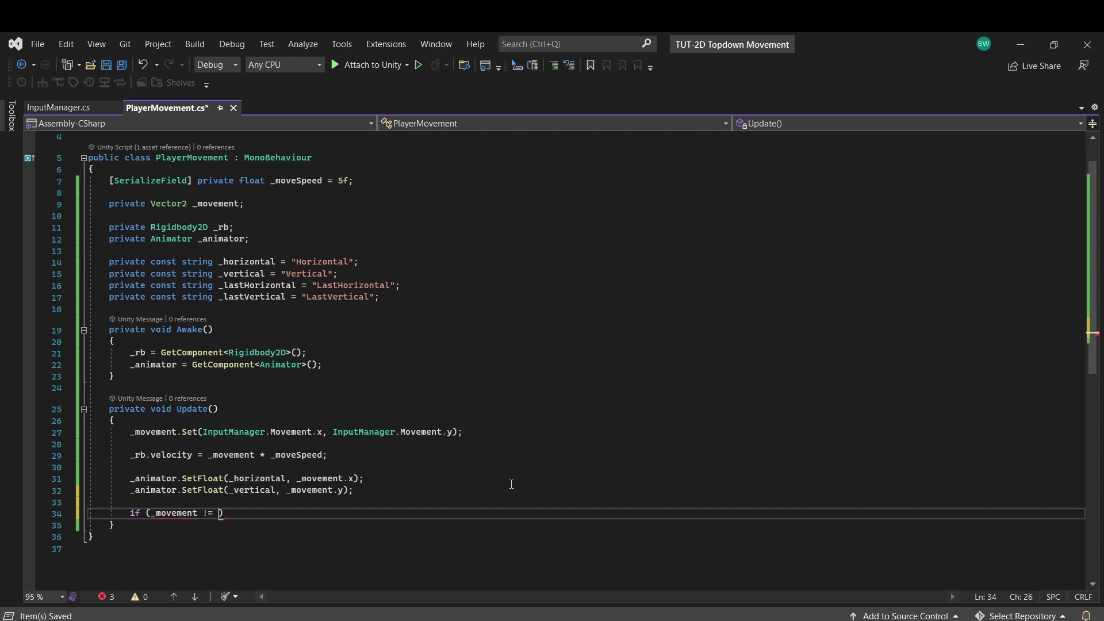
text(Vector2.zero)
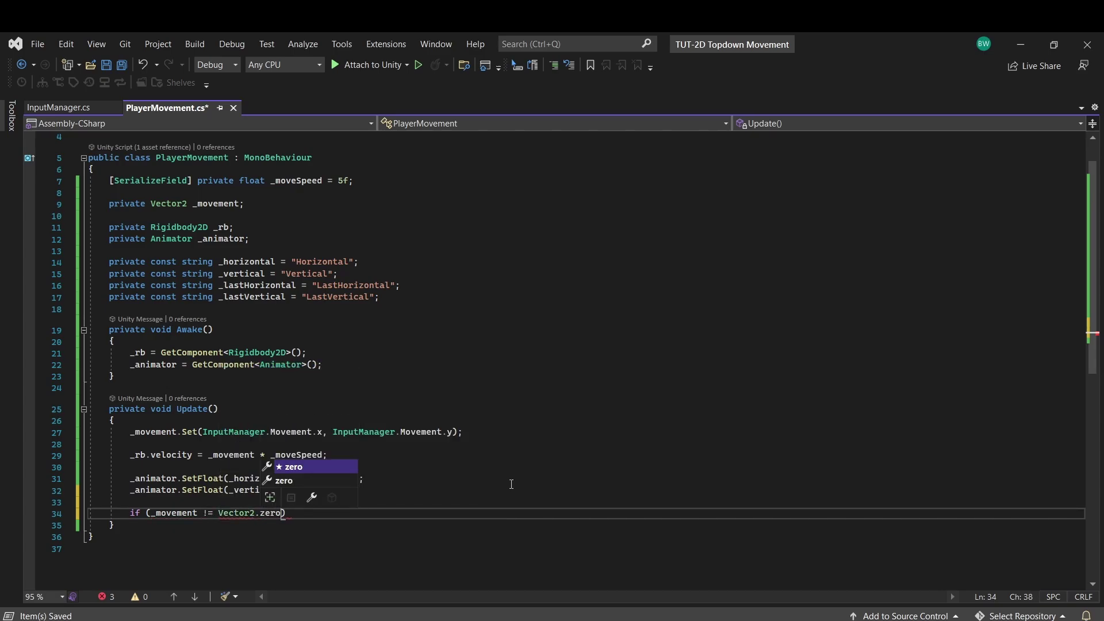
key(Tab)
text())
key(Return)
text({)
- Inside the block, set LastHorizontal to _movement.x and LastVertical to _movement.y
key(Return)
text(_anima)
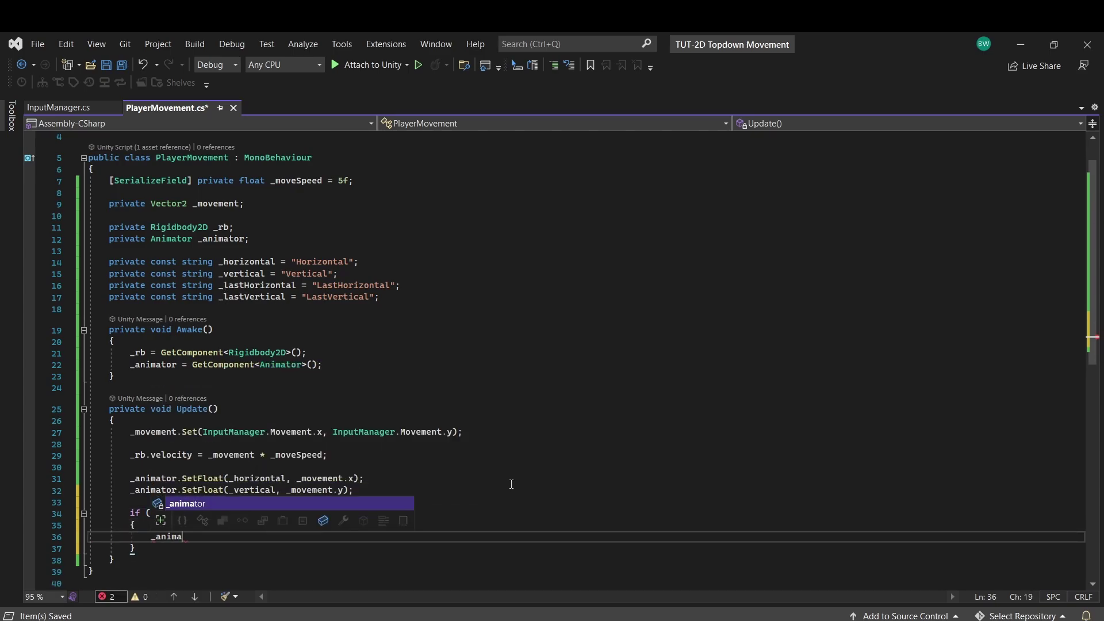
text(tor.SetFloat(_lastHorizontal, _movement.)
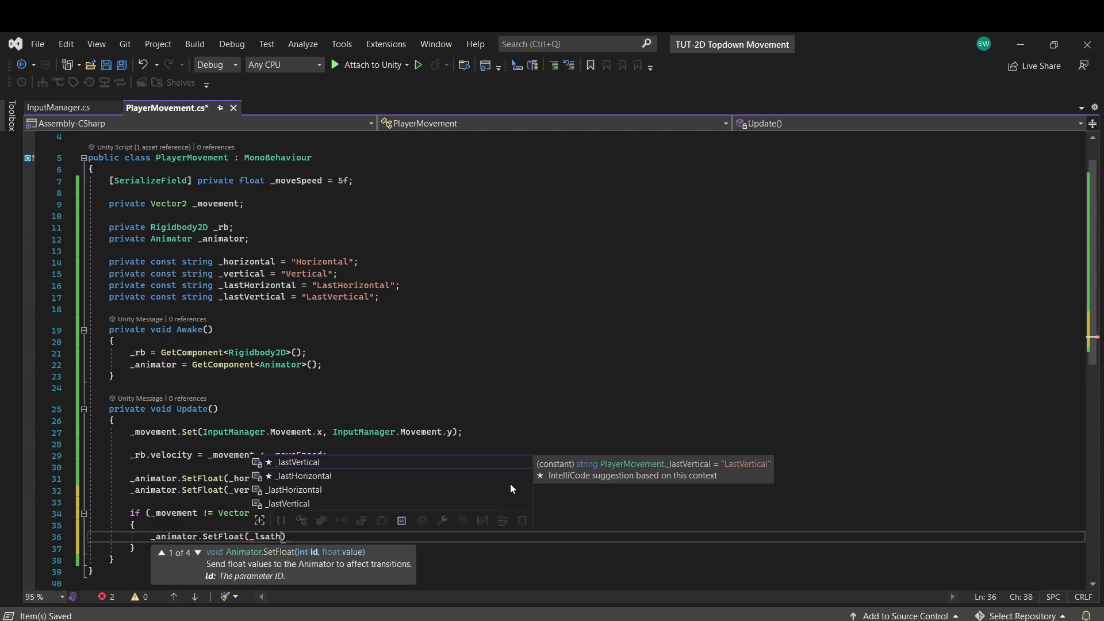
text(x);)
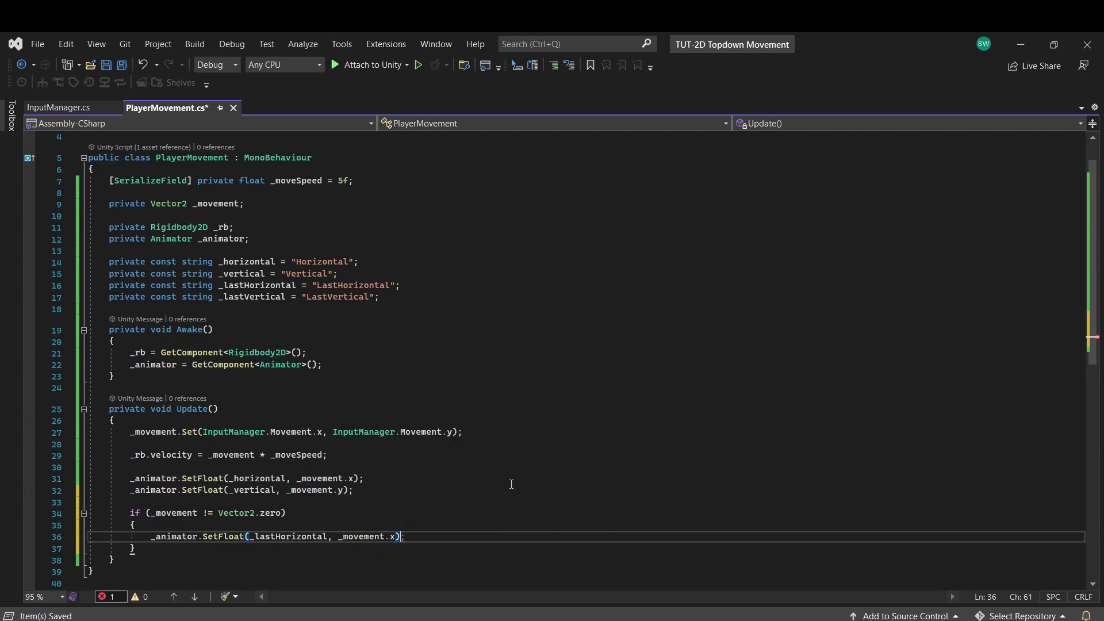
key(Return)
text(_animator.setf)
text(()
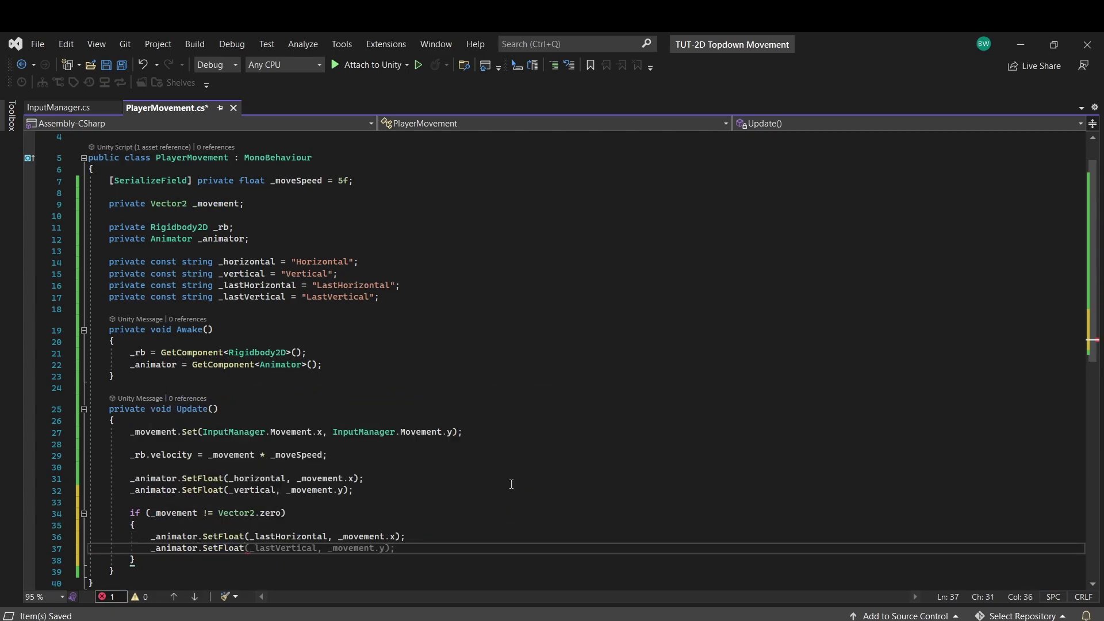
key(Tab)
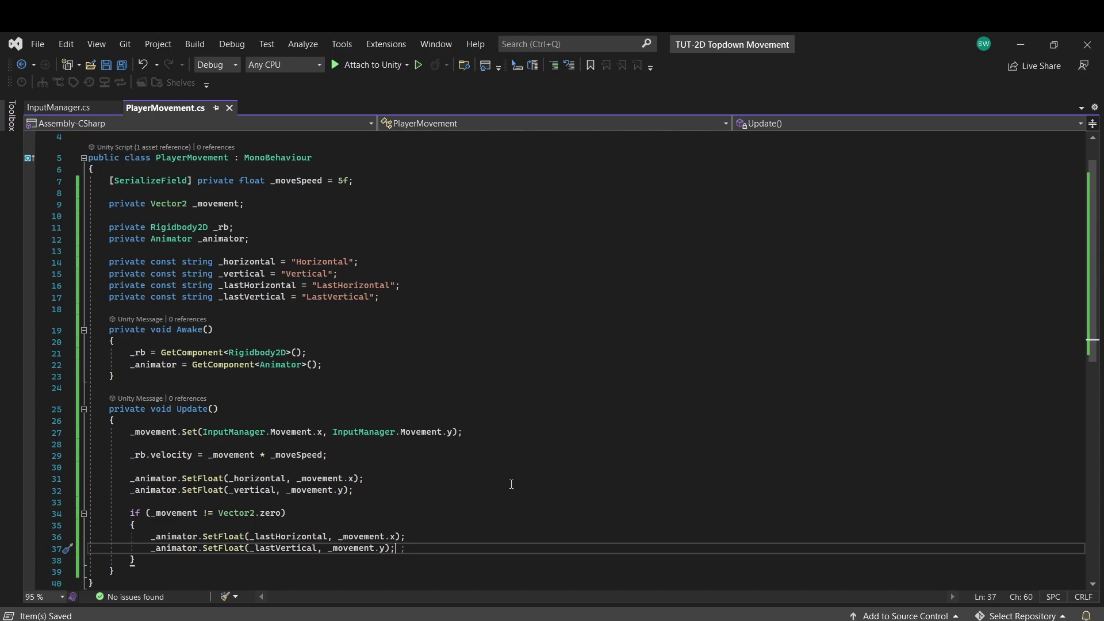
- Play-test walking the hero with WASD in several directions, checking it keeps its last facing, then stop
key(alt+Tab)
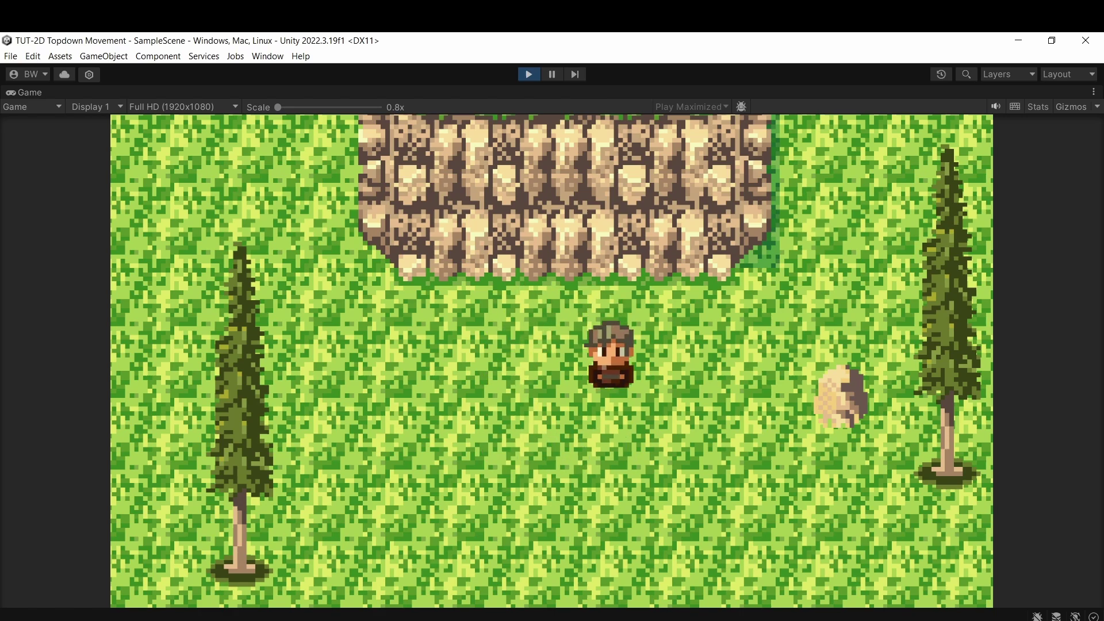
key(s)
key(a)
key(s)
key(d)
key(w)
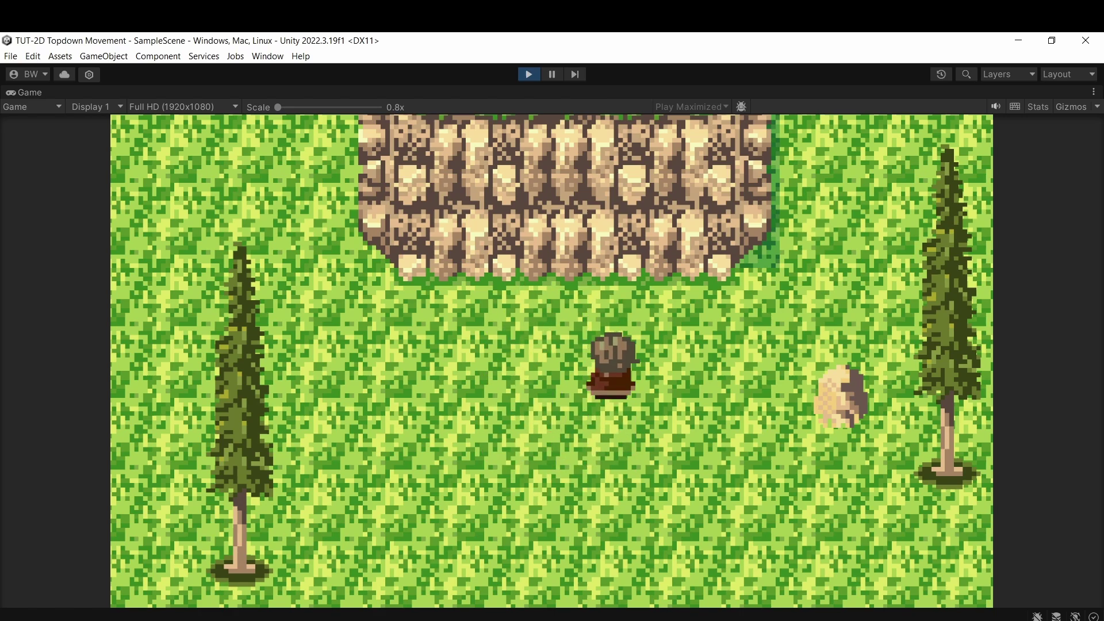
key(s)
key(d)
key(a)
key(d)
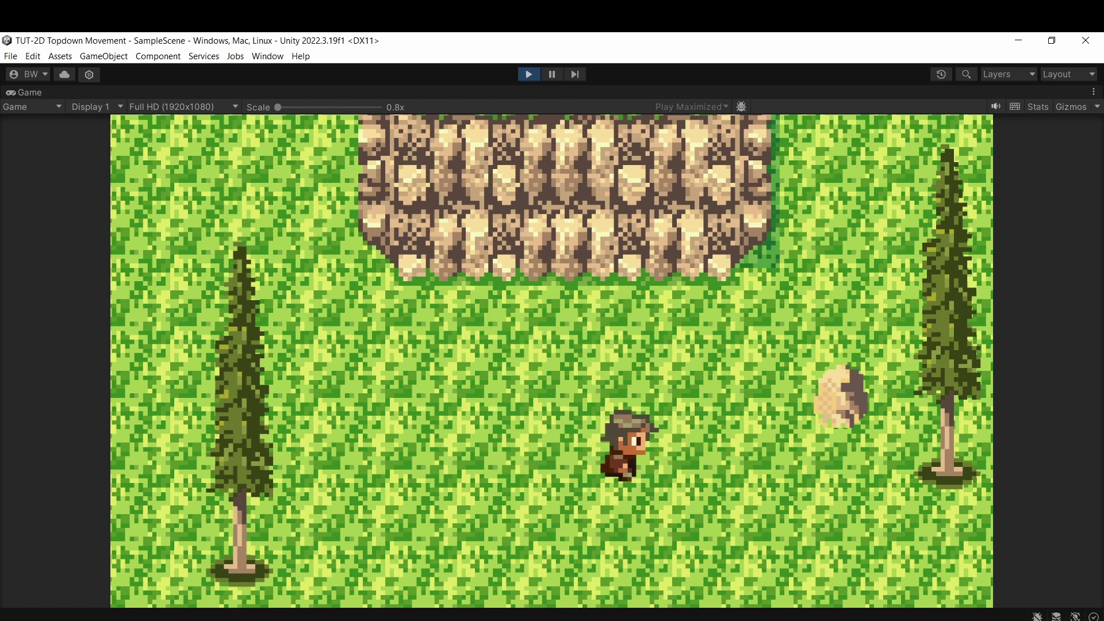
key(w)
key(a)
key(s)
key(a)
key(ctrl+p)
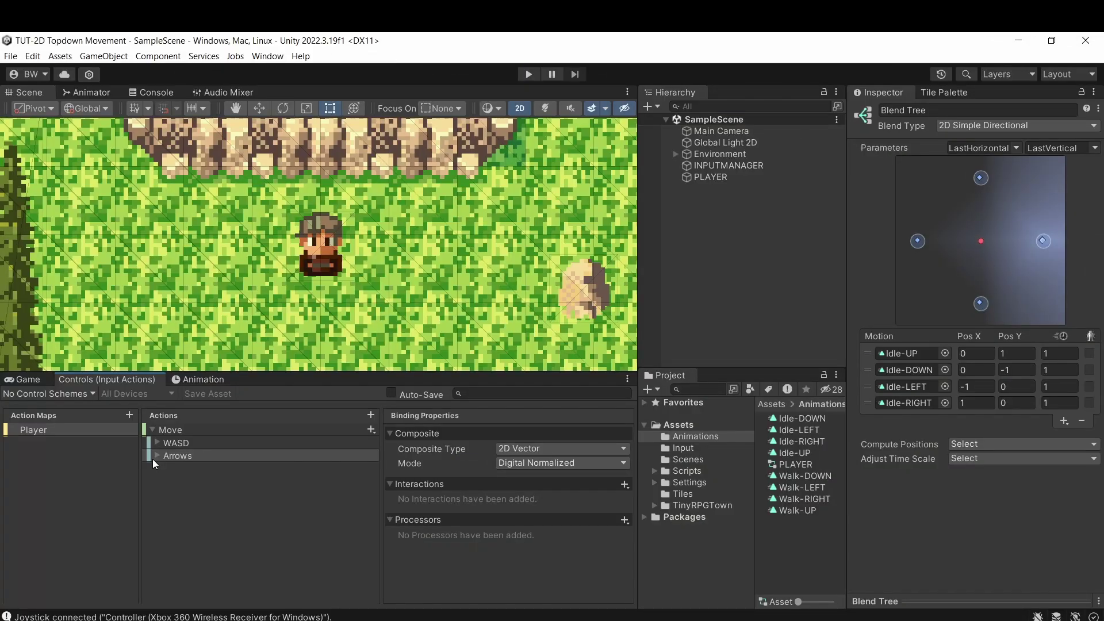
- Add an Up/Down/Left/Right composite to Move named 'Gamepad Analog'
click(372, 431)
click(374, 457)
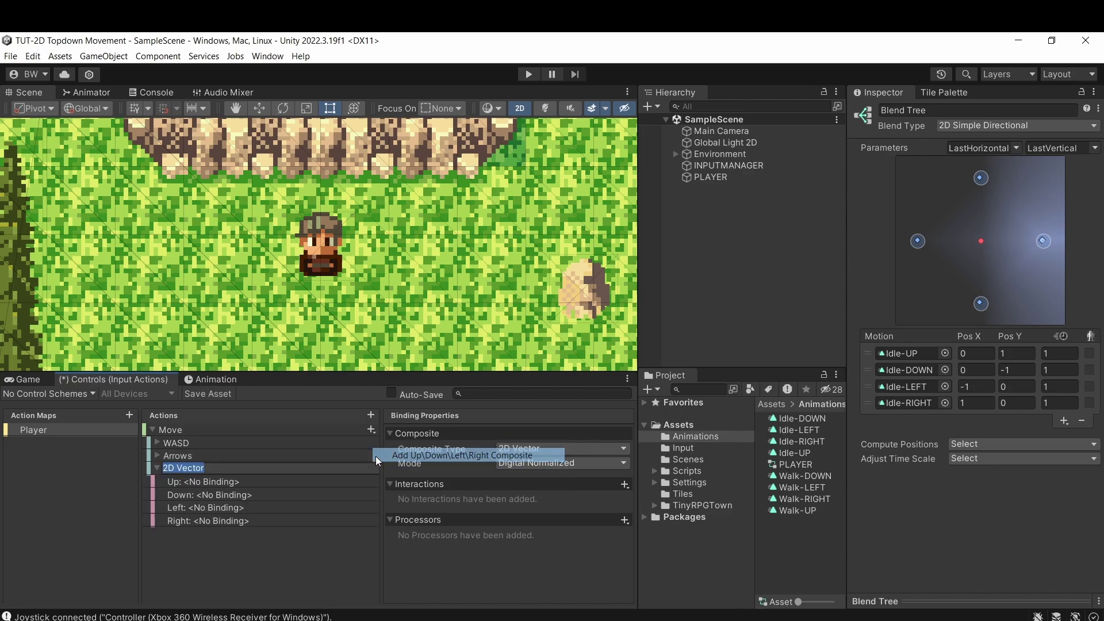
text(Gamepad Analog)
key(Return)
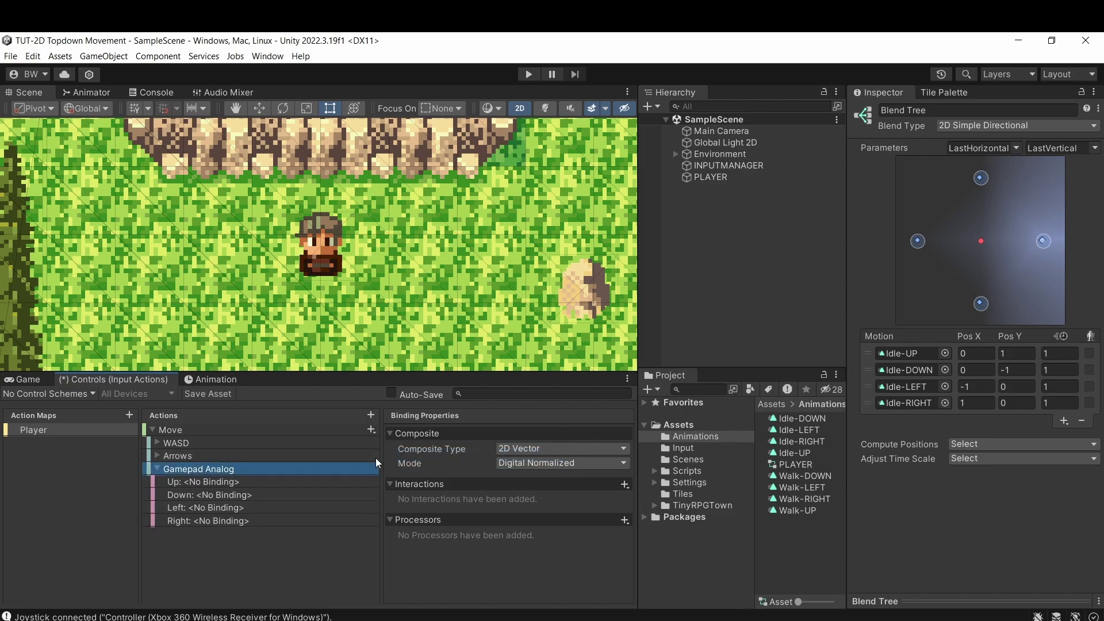
key(Down)
- Bind the composite's Up and Down parts to Left Stick/Up and Left Stick/Down
click(518, 448)
click(518, 237)
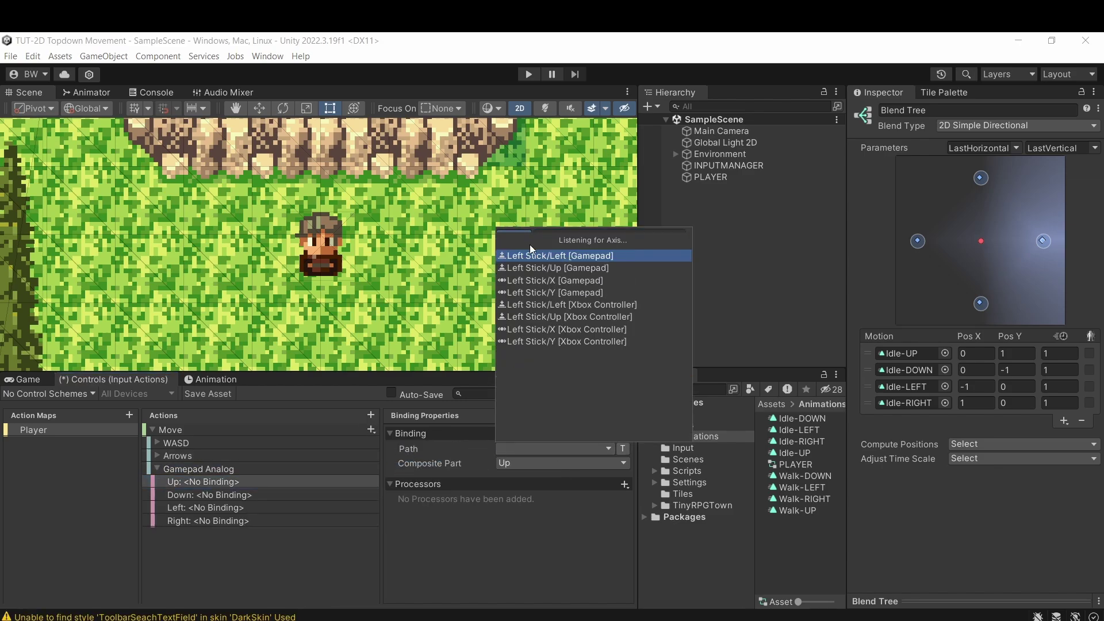
click(546, 255)
key(Down)
click(517, 449)
click(513, 233)
click(546, 255)
key(Down)
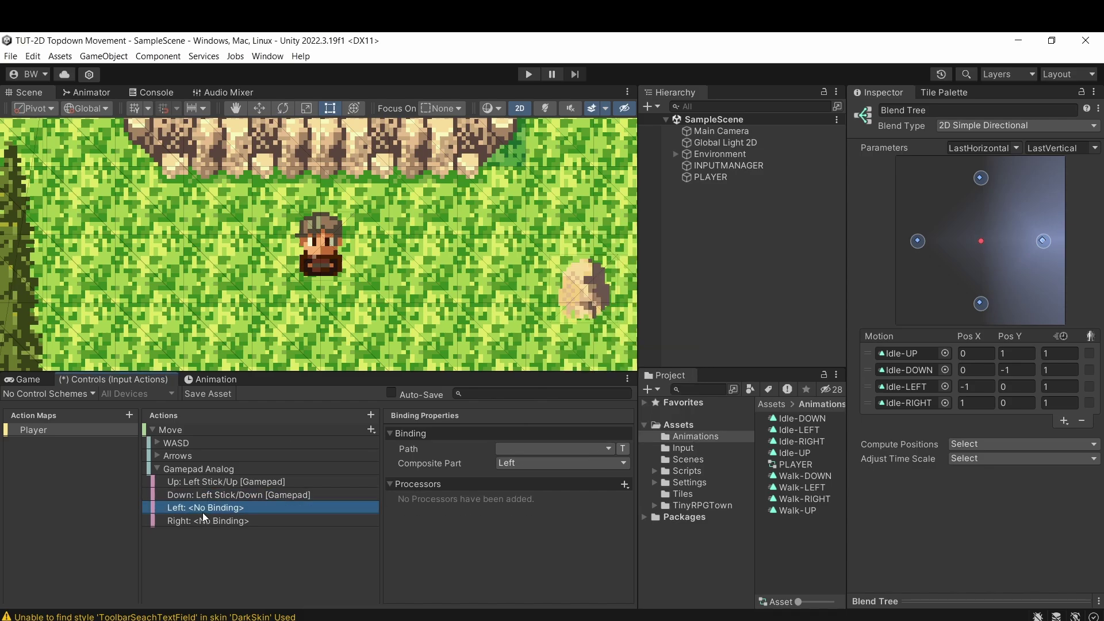
- Bind Left and Right to Left Stick/Left and Left Stick/Right, then save the asset
click(518, 449)
click(514, 232)
click(546, 255)
key(Down)
click(534, 449)
click(513, 233)
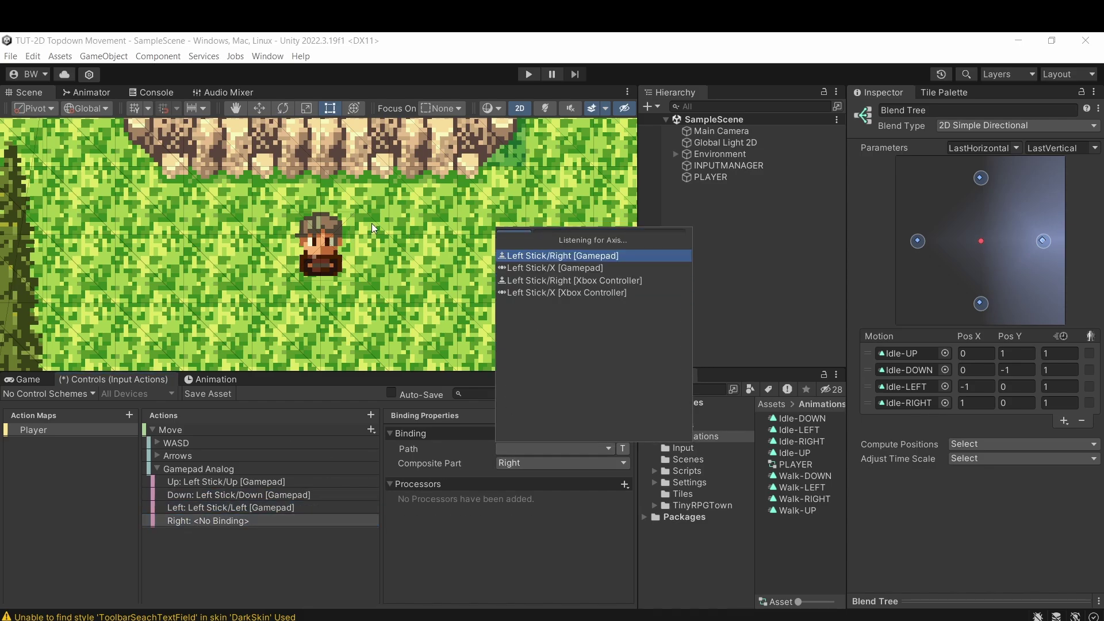
click(524, 265)
click(209, 393)
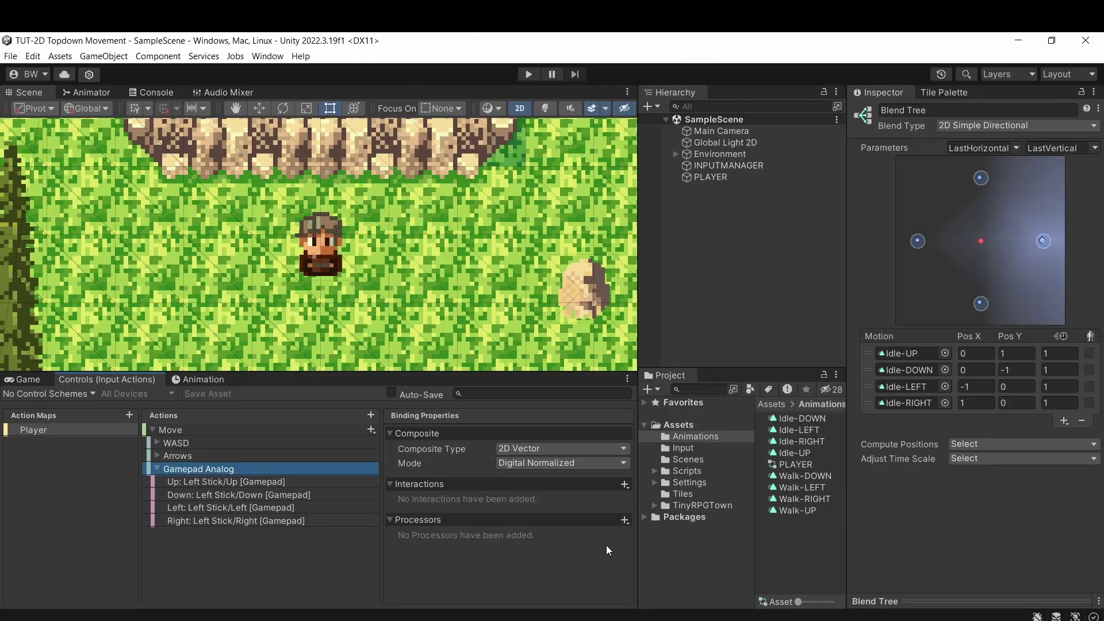
- Add a Stick Deadzone processor to the Gamepad Analog composite
click(625, 520)
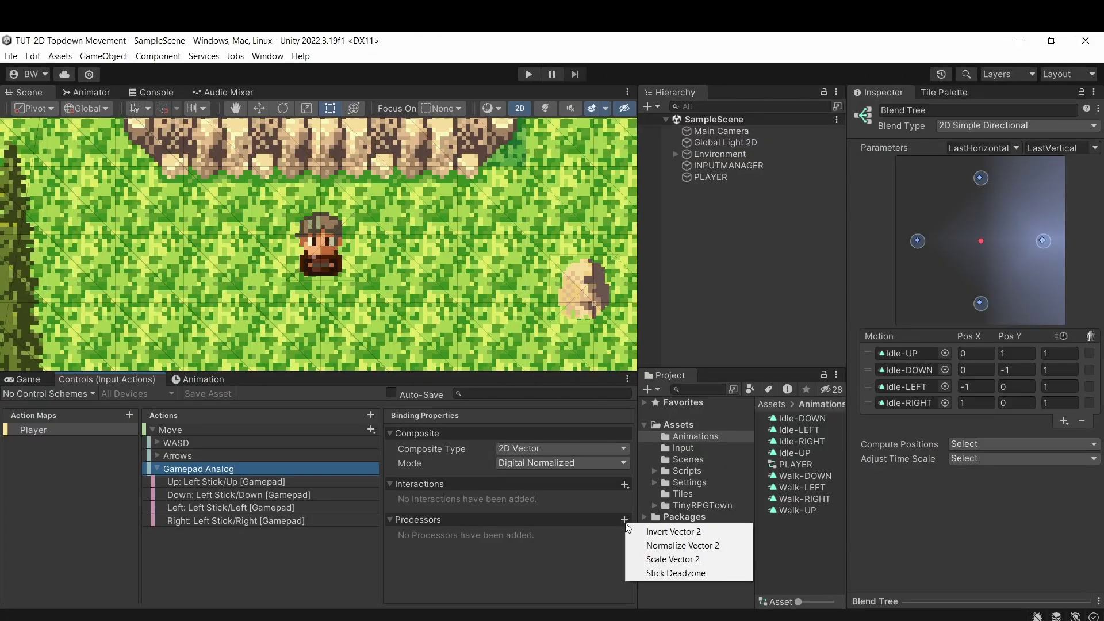
click(649, 573)
scroll(581, 515, down, 2)
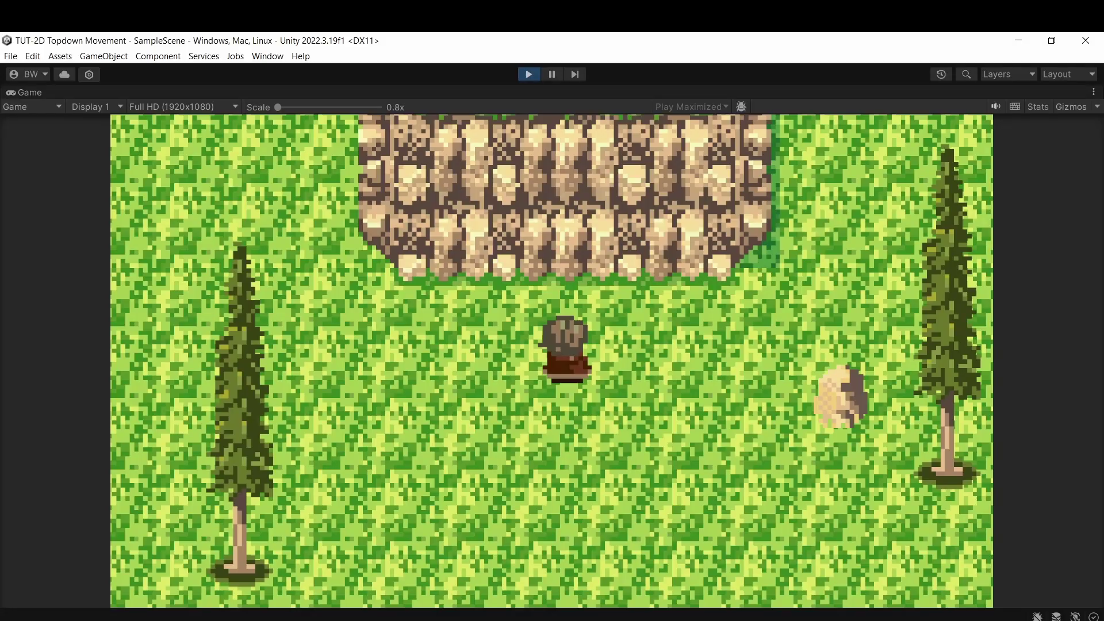
- Walk the hero left, down, right and back up in play mode, then let it idle
key(a)
key(s)
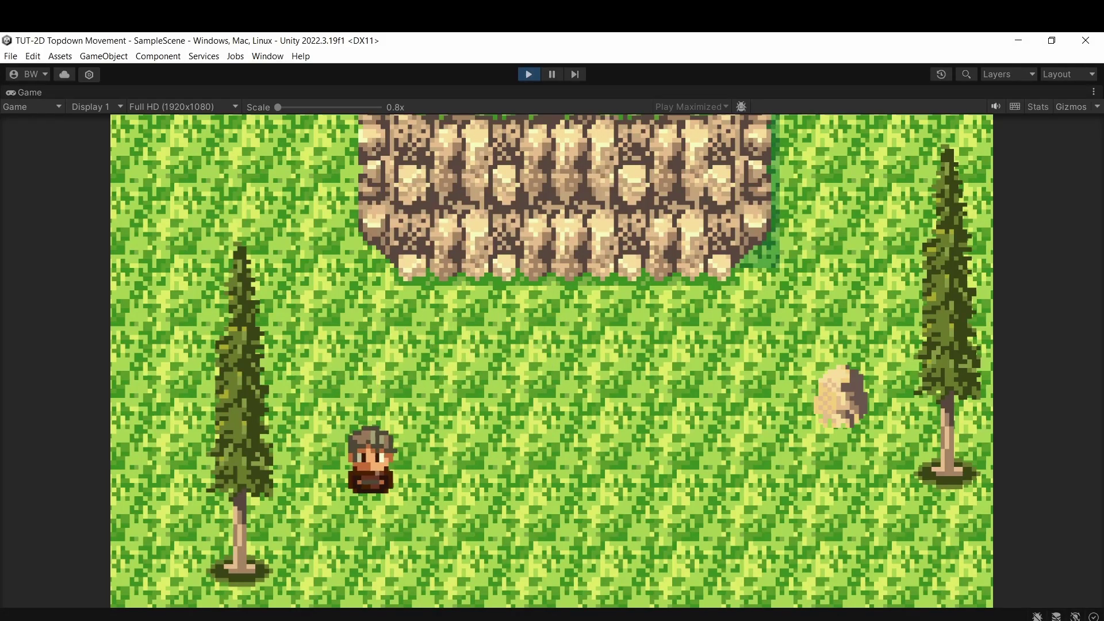